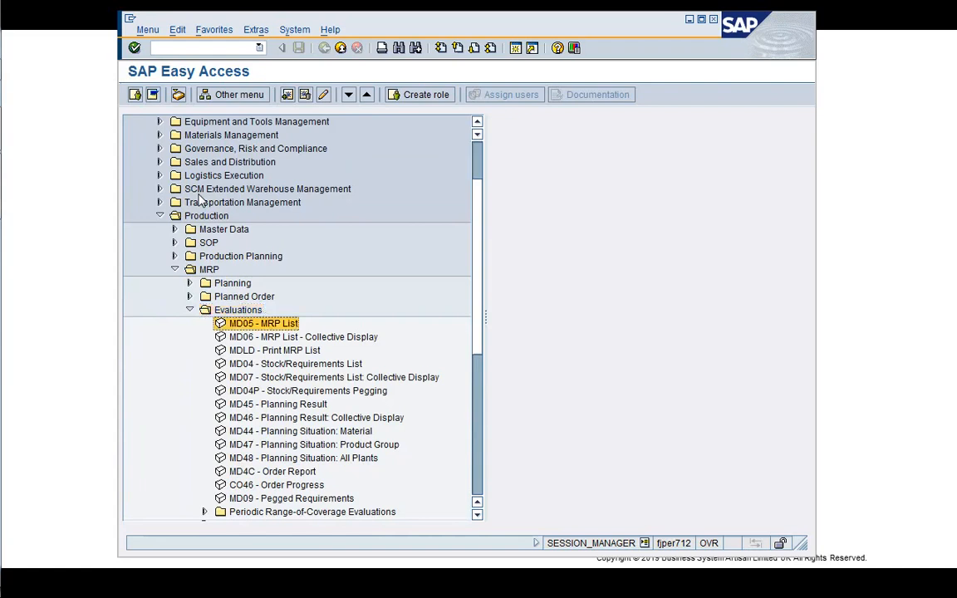
- Display the MD04 Stock/Requirements List for material M100531071-A01 in plant 1710 and widen the MRP element data column
key(Return)
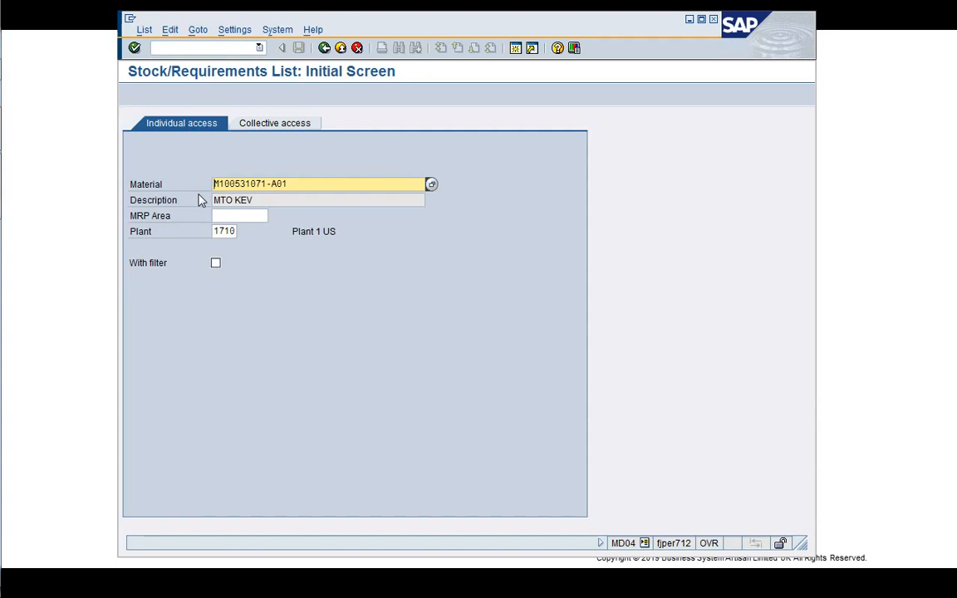
key(Return)
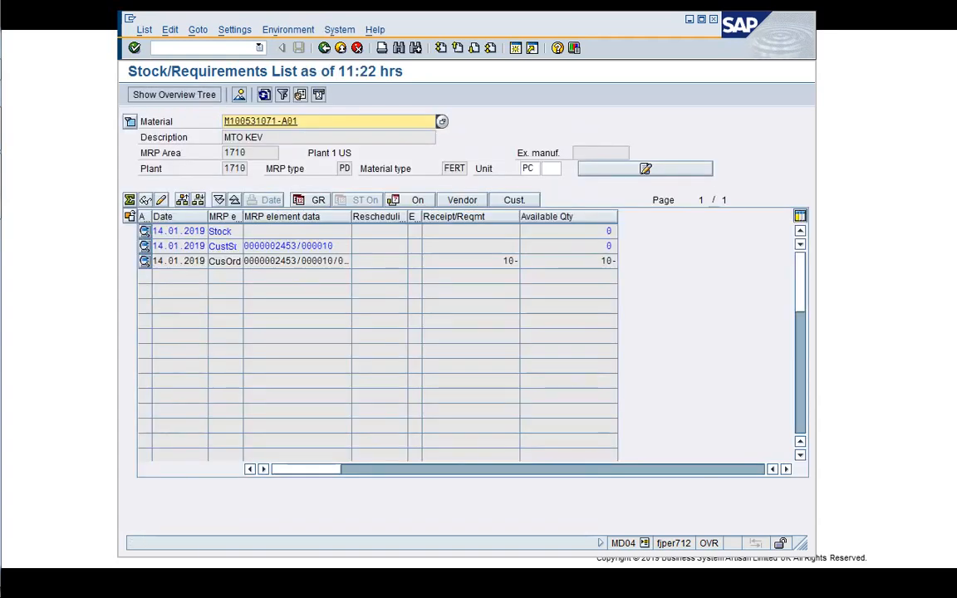
drag(351, 233, 361, 218)
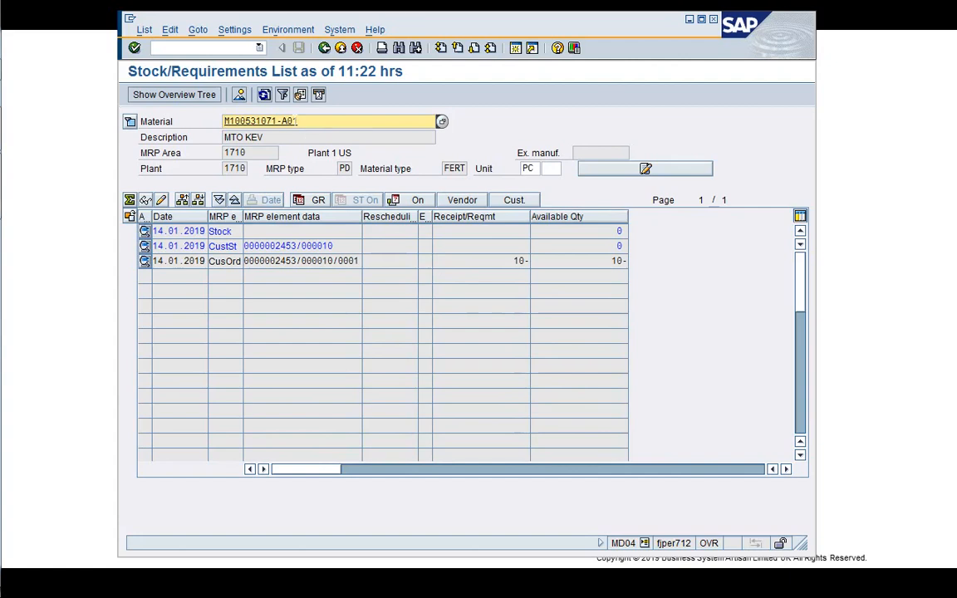
- Display the stock/requirements list for the semi-finished material M100531071-B01
key(BackSpace)
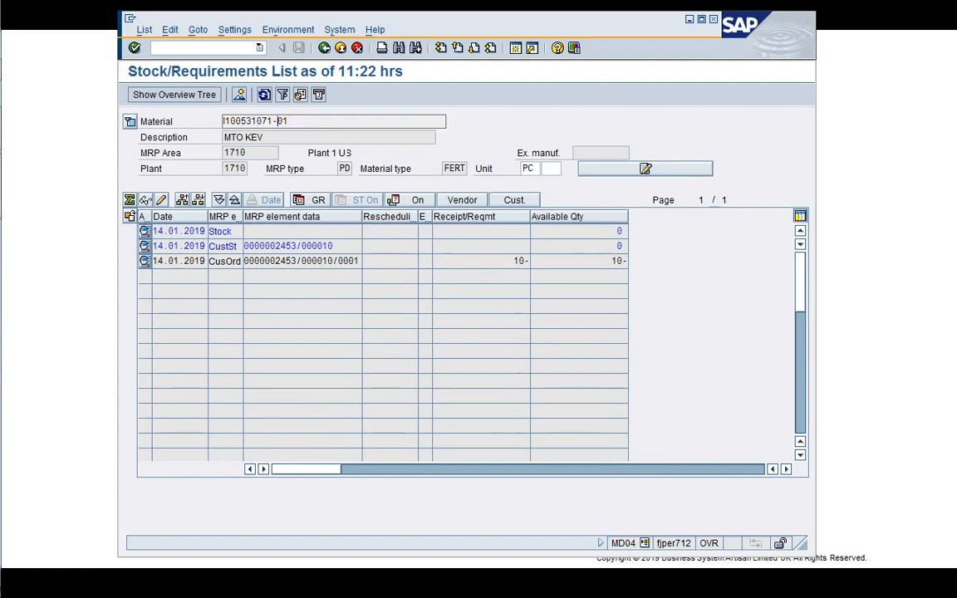
text(B)
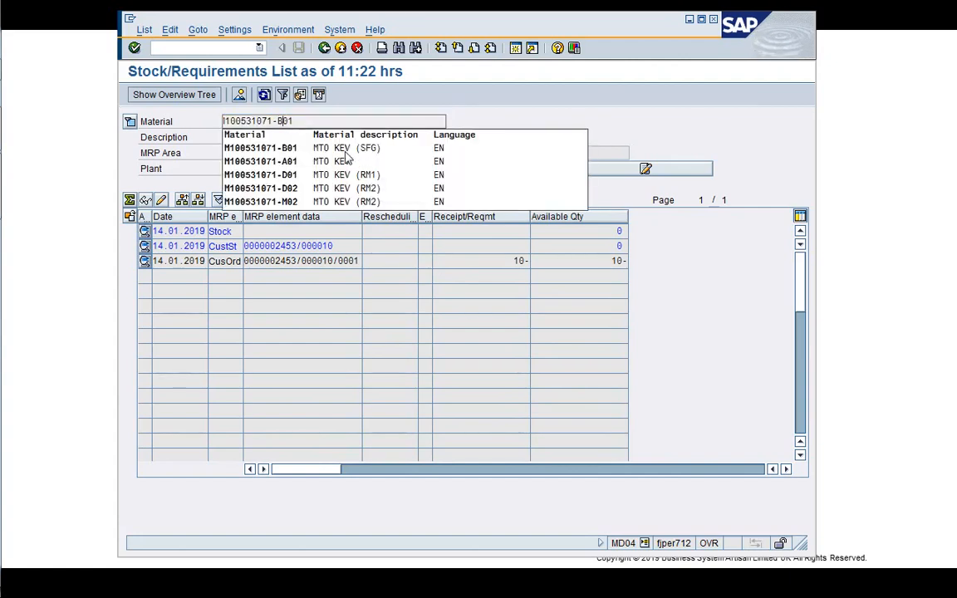
key(Return)
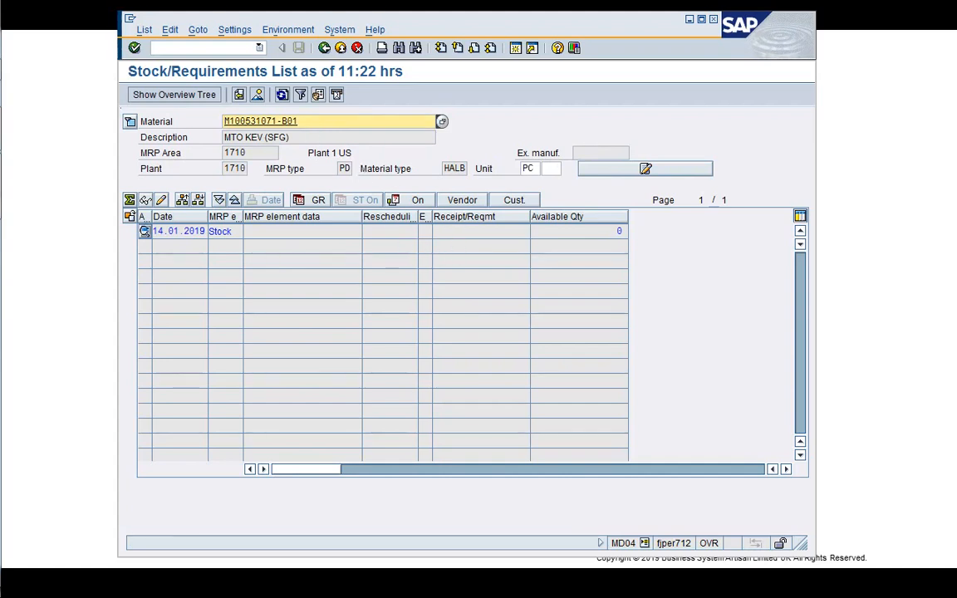
- Display the stock/requirements list for raw material M100531071-D01
key(BackSpace)
key(BackSpace)
key(BackSpace)
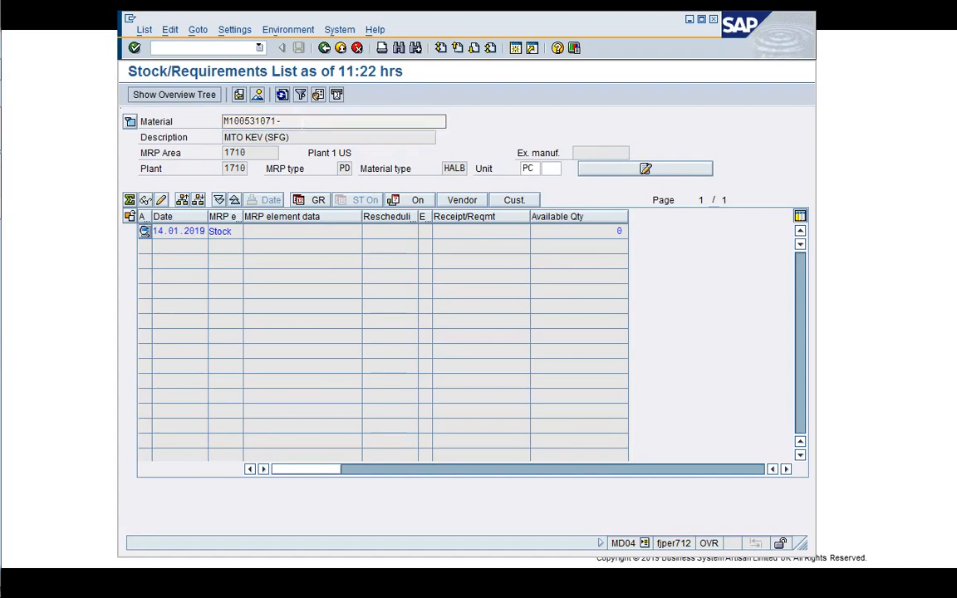
text(0101)
key(BackSpace)
key(BackSpace)
key(BackSpace)
key(BackSpace)
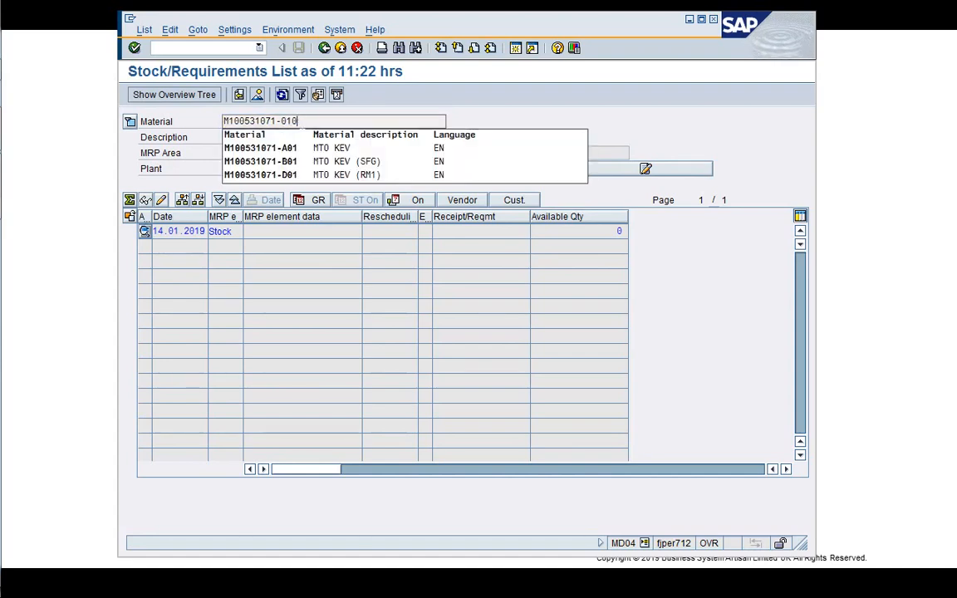
text(01)
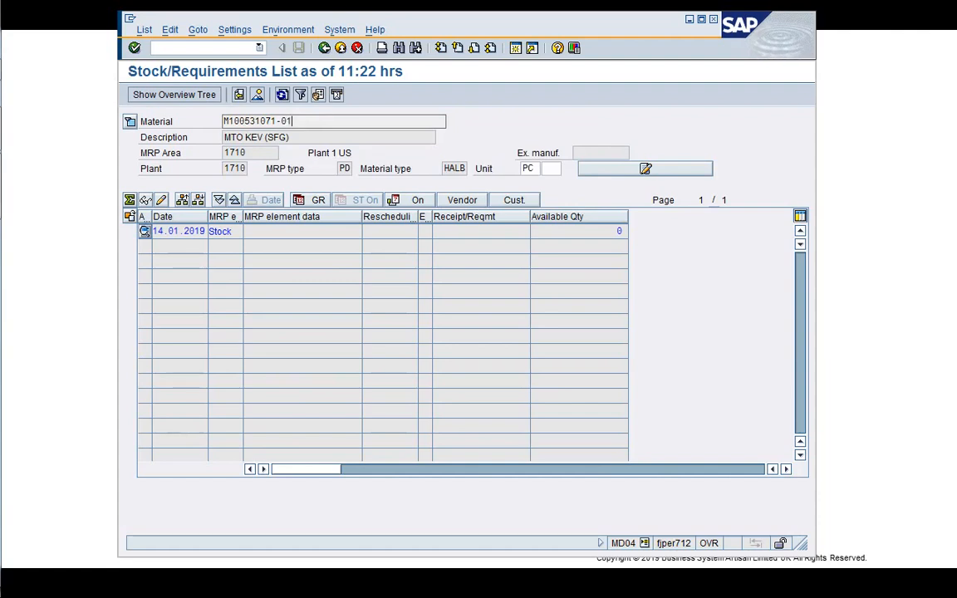
key(BackSpace)
key(BackSpace)
key(Escape)
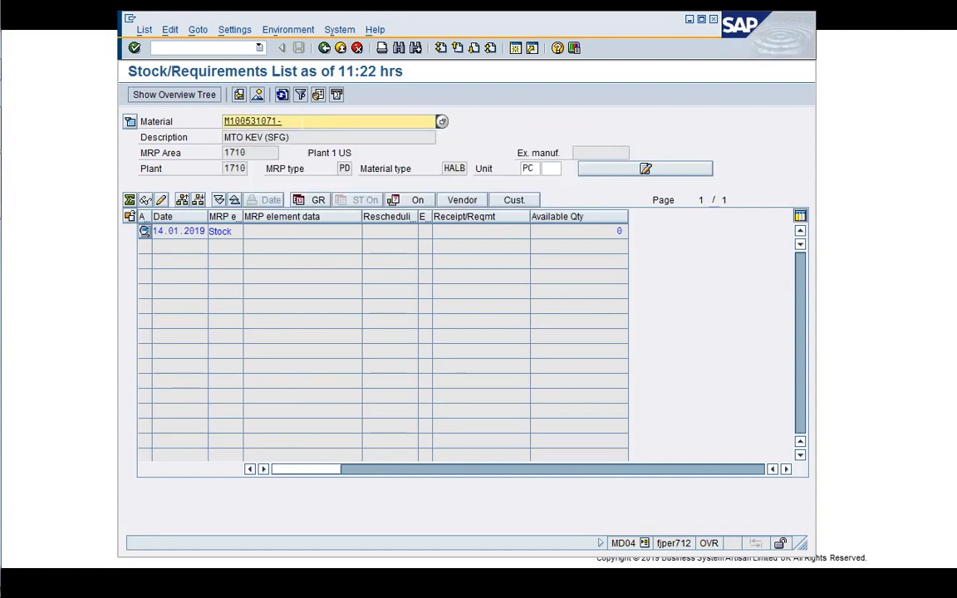
text(D01)
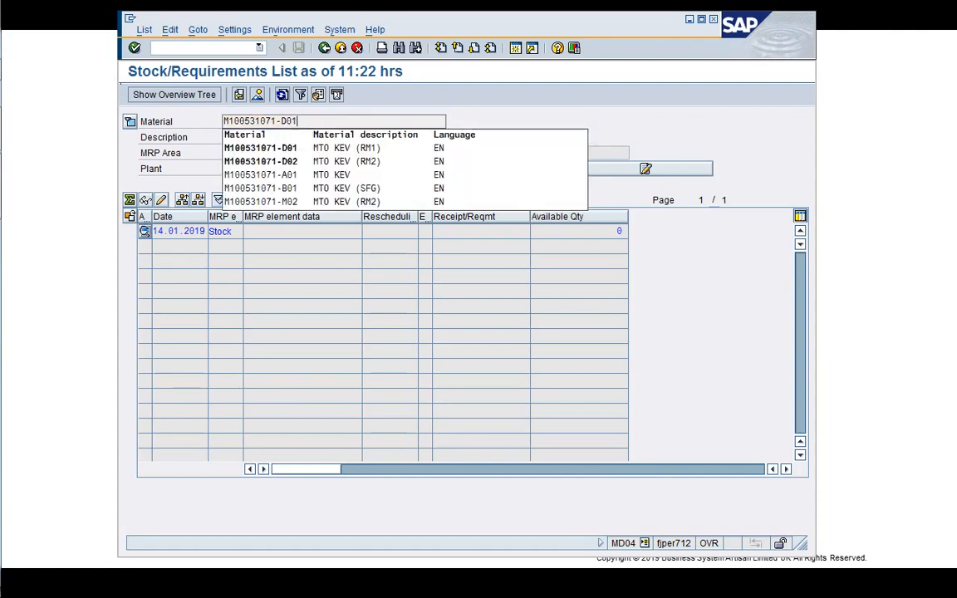
key(Return)
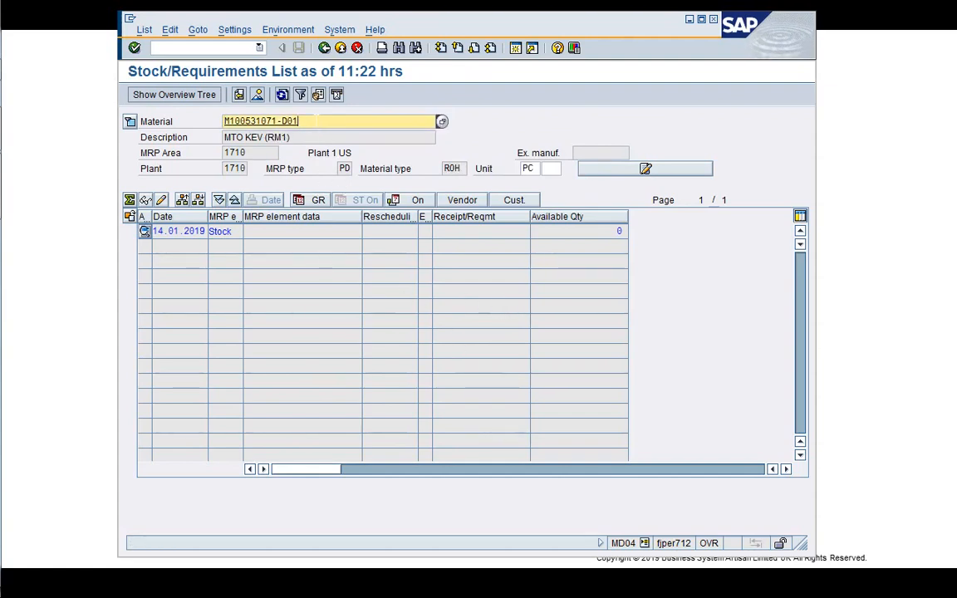
- Display the stock/requirements list for raw material M100531071-D02 and return to the SAP Easy Access menu
key(BackSpace)
text(2)
key(Return)
click(324, 48)
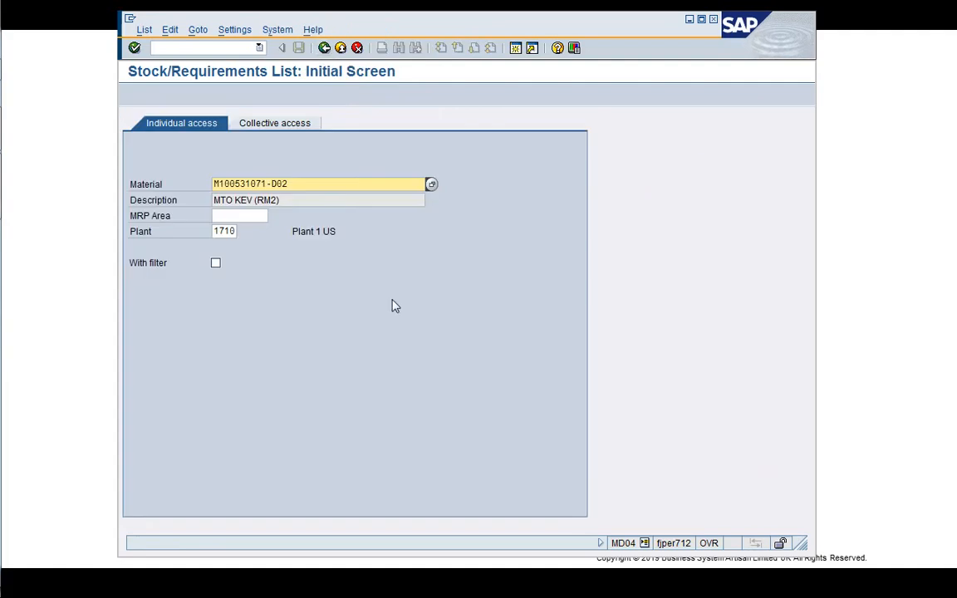
click(323, 48)
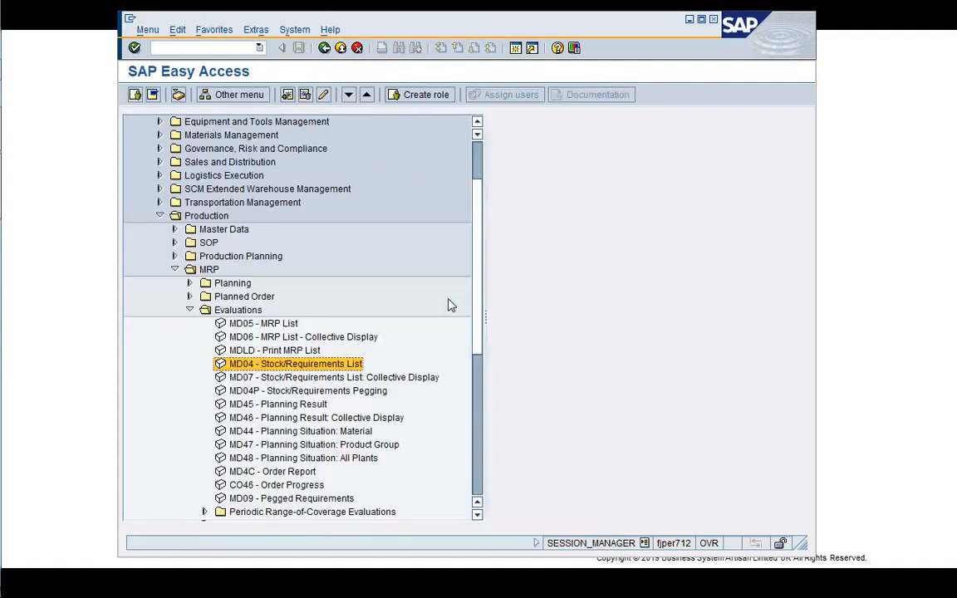
- Collapse the Evaluations folder and look through the transactions in MRP's Planning and Planned Order folders
key(Left)
key(Left)
key(Up)
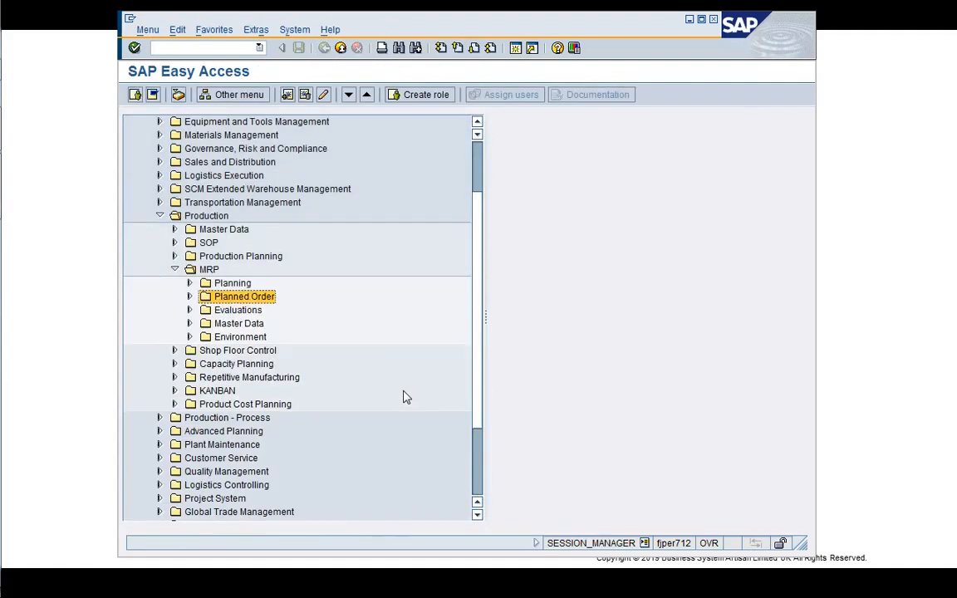
key(Up)
key(Right)
key(Down)
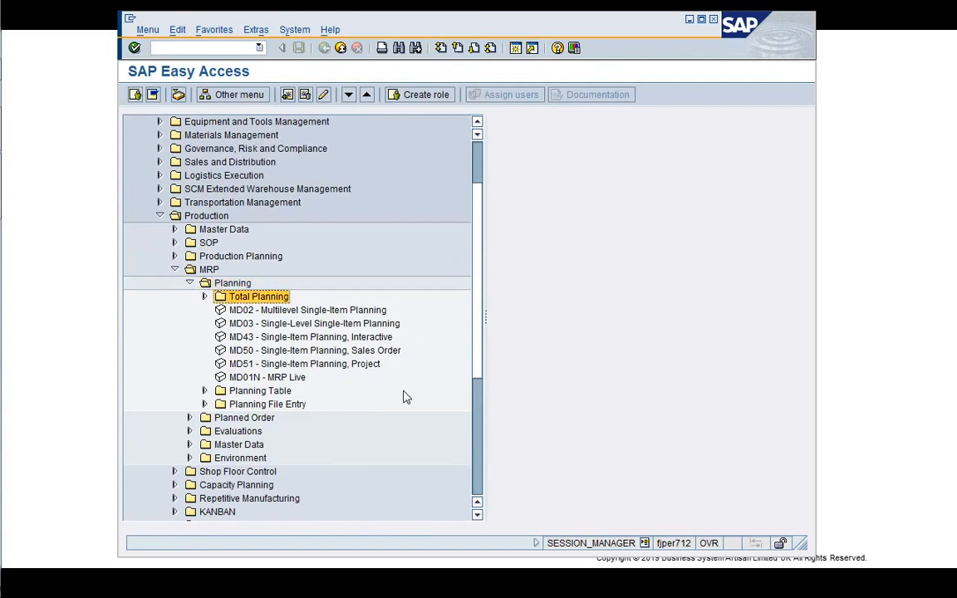
key(Up)
key(Left)
key(Down)
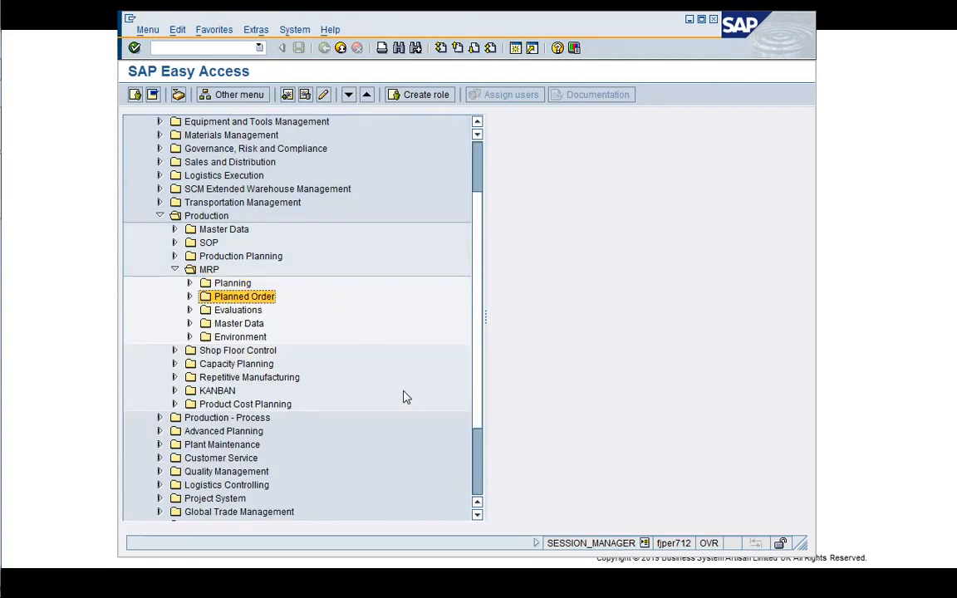
key(Right)
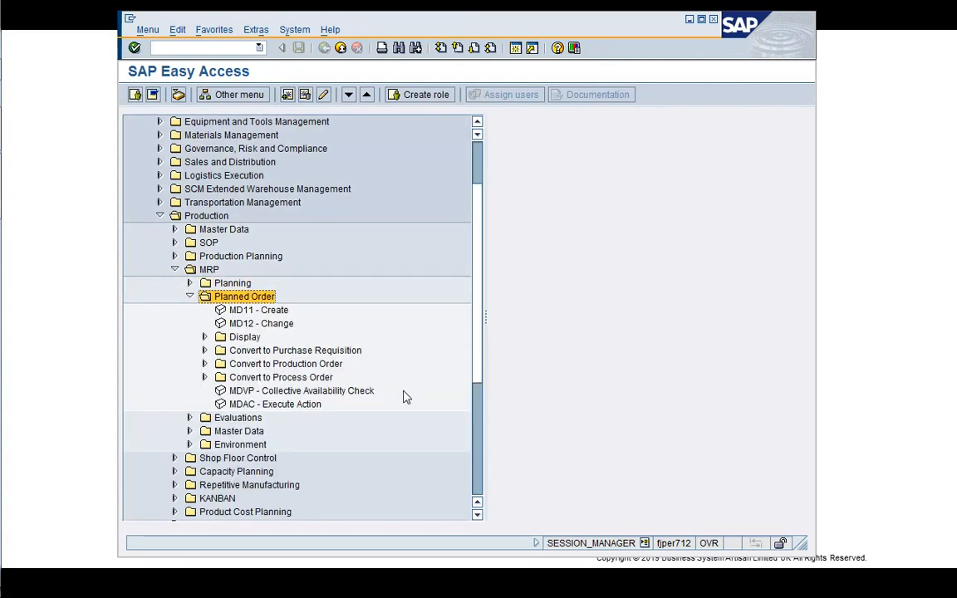
key(Down)
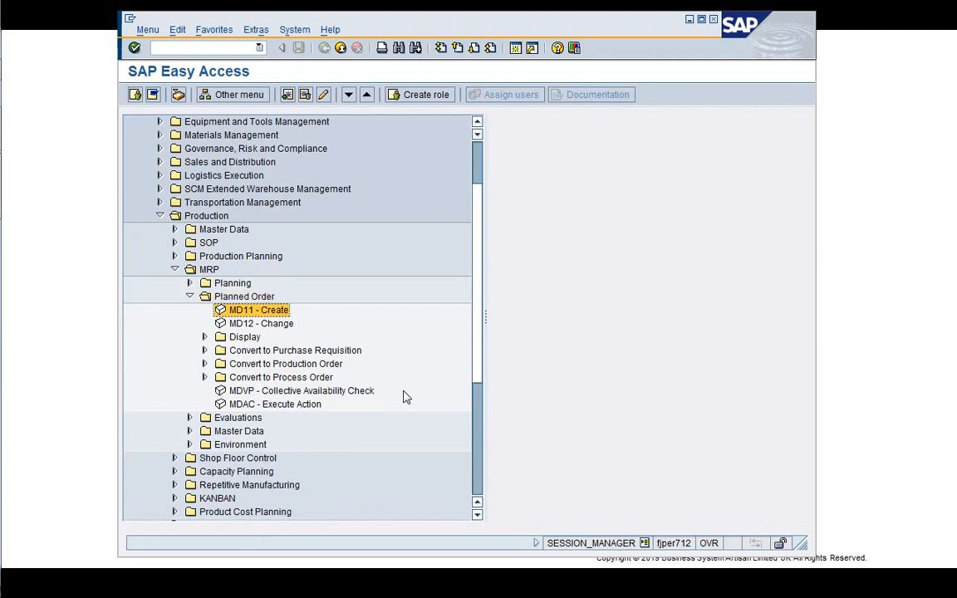
key(Left)
key(Left)
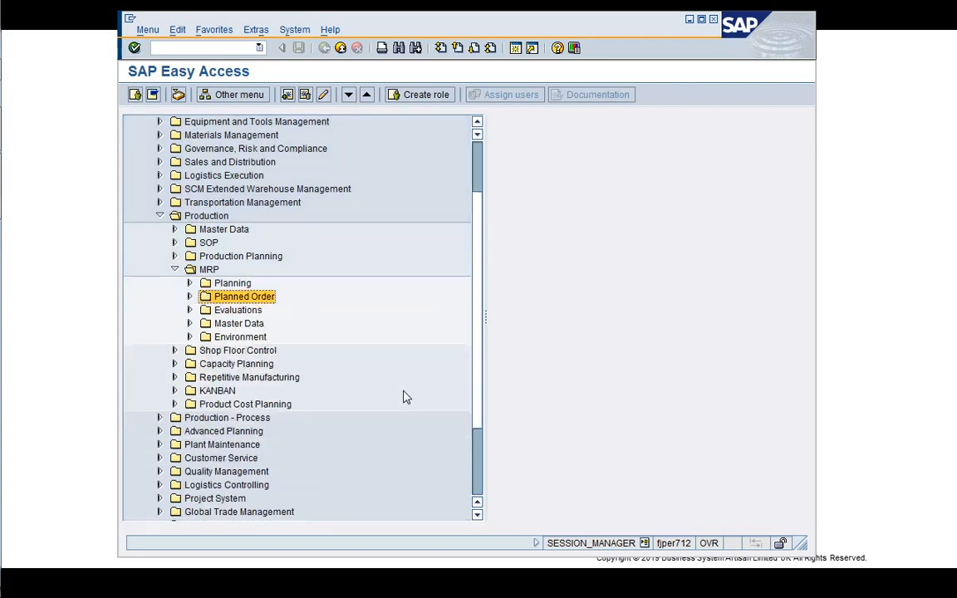
- Expand the Planning folder under MRP and its Total Planning subfolder
key(Up)
key(Right)
key(Down)
key(Right)
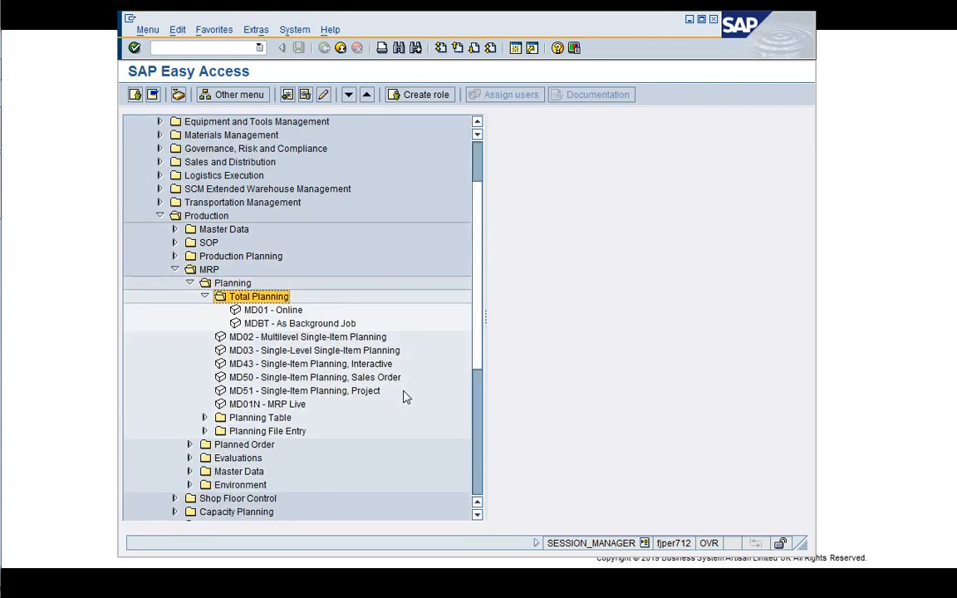
- Look through the MRP planning transactions and open MD02 - Multilevel Single-Item Planning
key(Down)
key(Down)
key(Down)
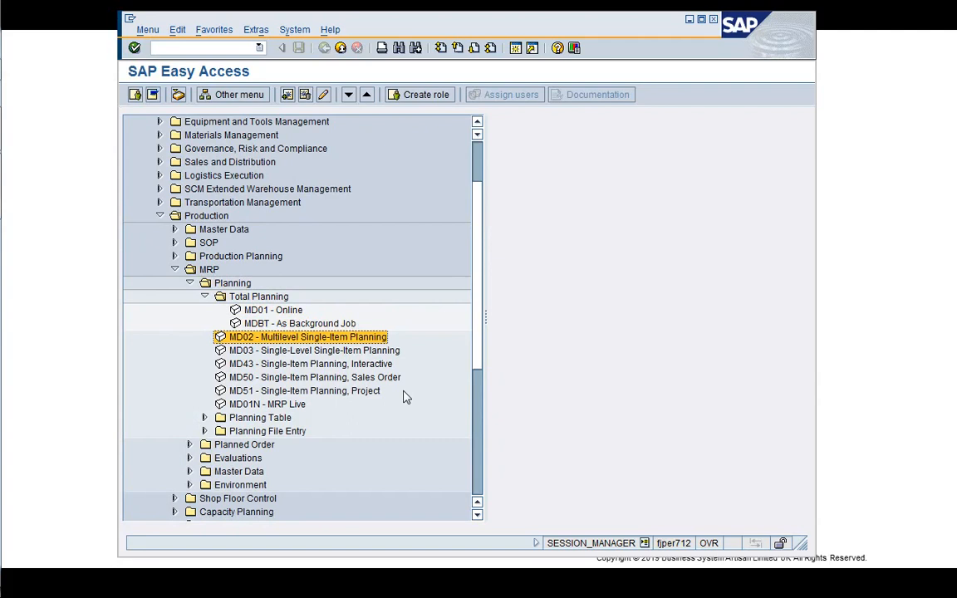
key(Down)
key(Down)
key(Down)
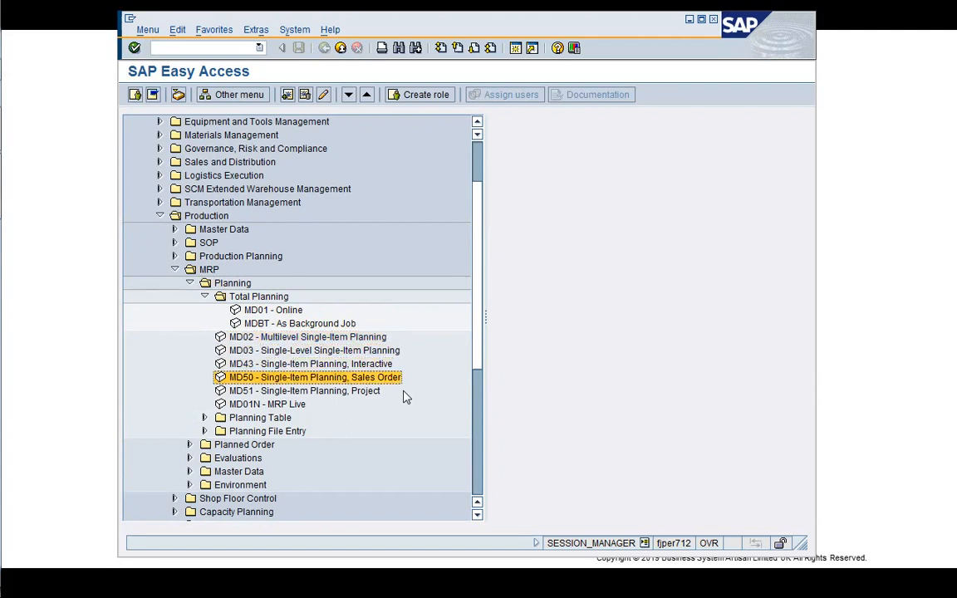
key(Up)
key(Up)
key(Up)
key(Up)
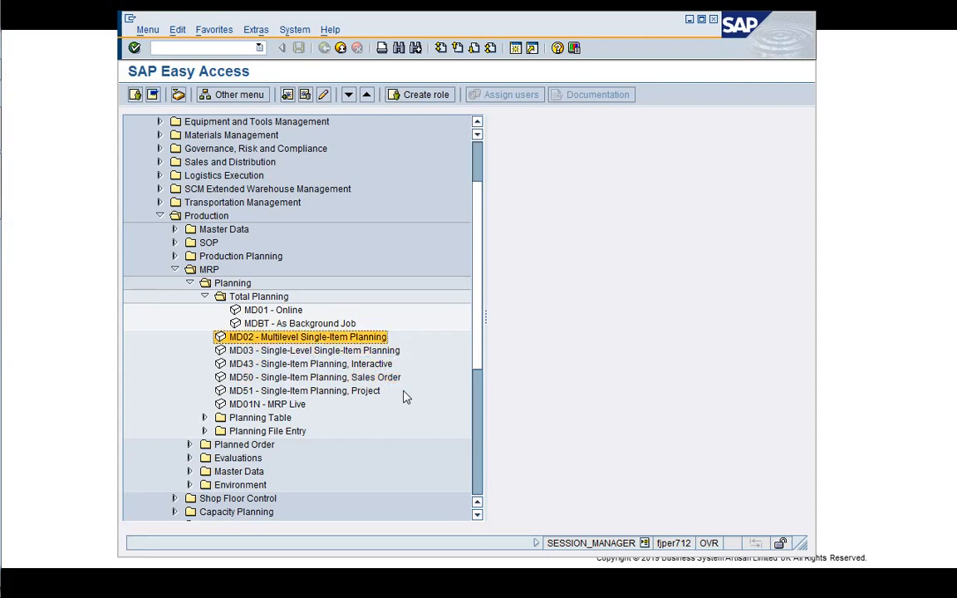
key(Down)
key(Return)
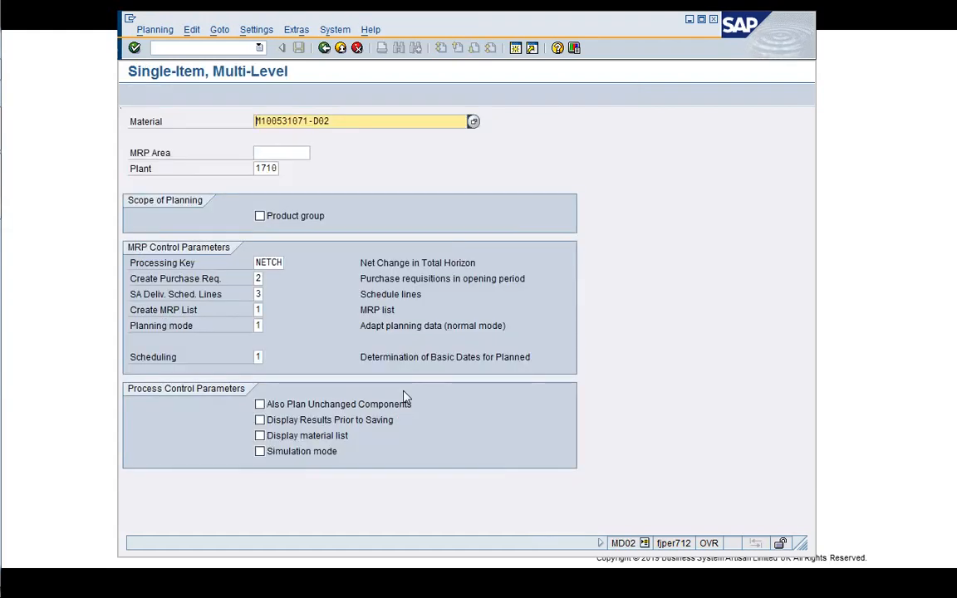
- Leave multilevel single-item planning, view the MD01 - Online total planning screen, and return to the SAP Easy Access menu
key(Right)
key(Right)
key(Right)
click(324, 47)
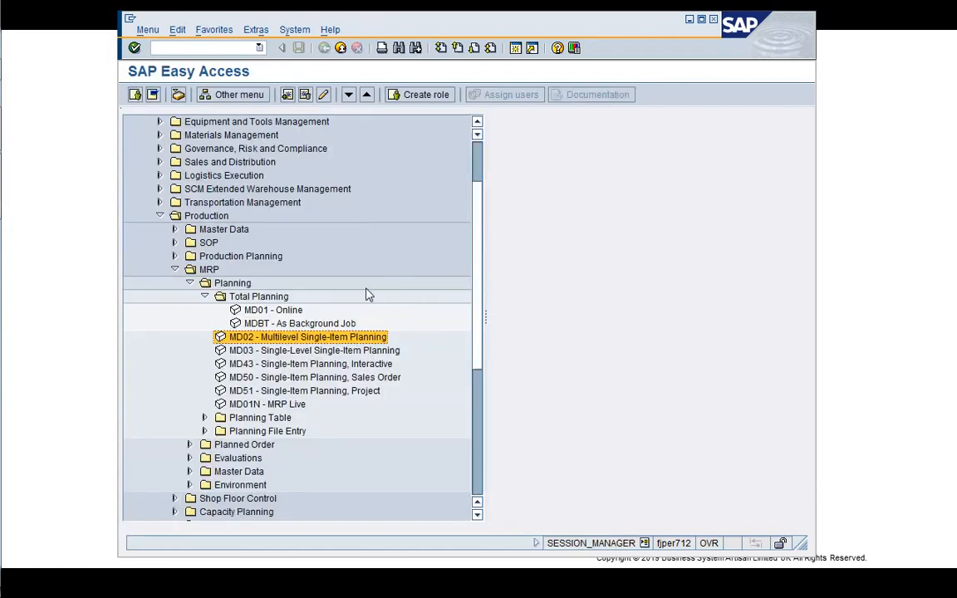
click(298, 311)
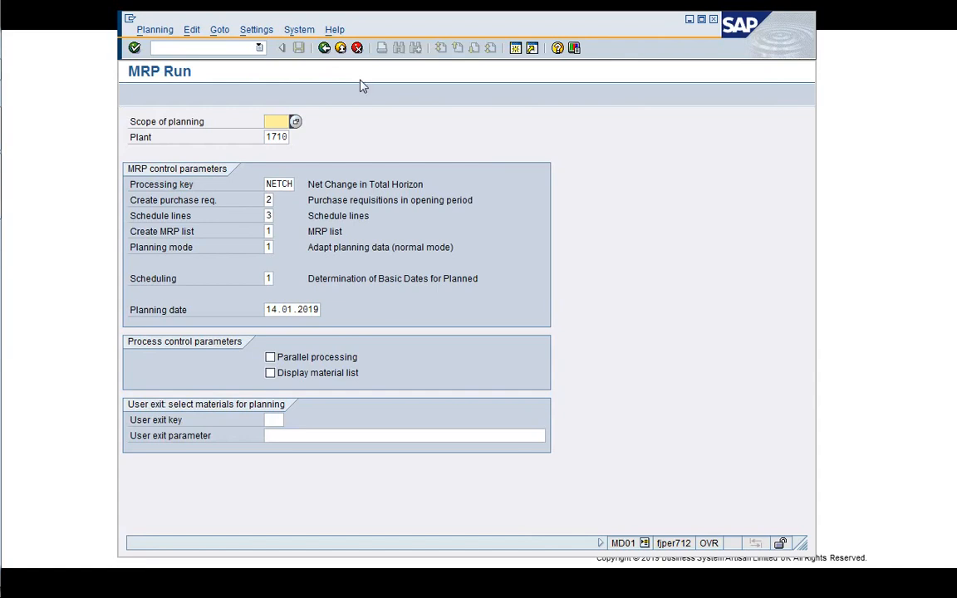
click(324, 47)
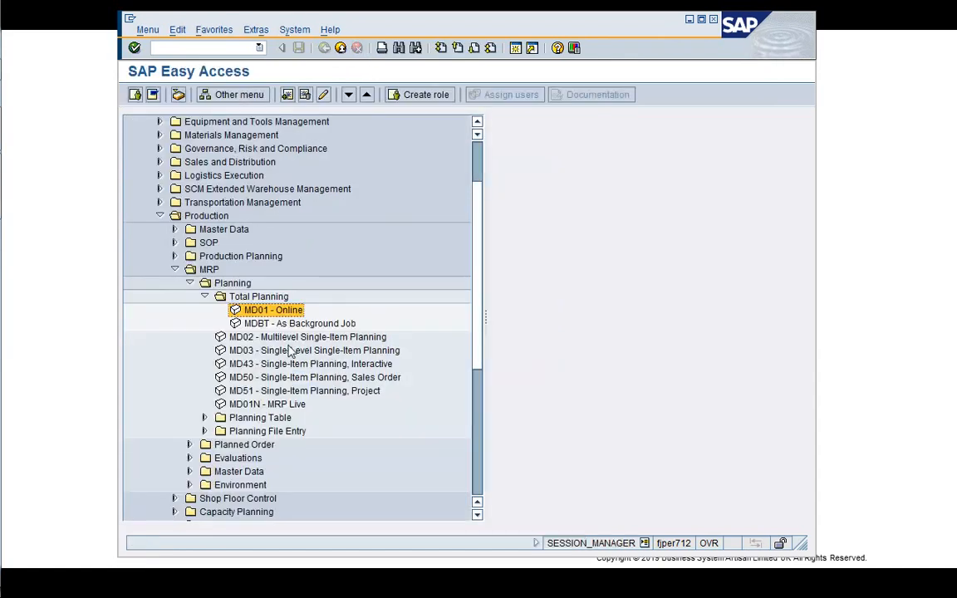
- Collapse the Total Planning folder and open MD02 - Multilevel Single-Item Planning
click(284, 338)
key(Up)
key(Up)
key(Up)
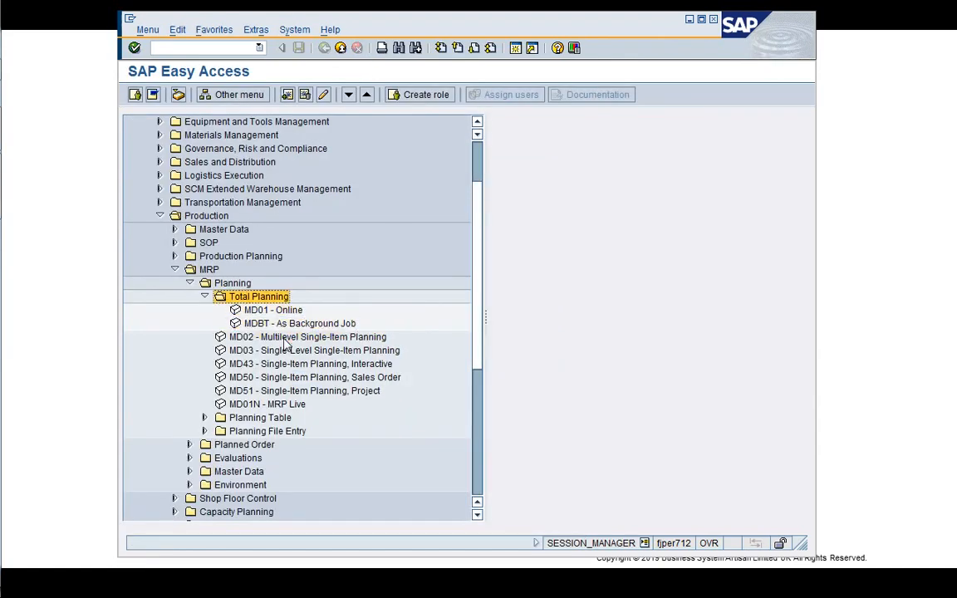
key(Left)
key(Down)
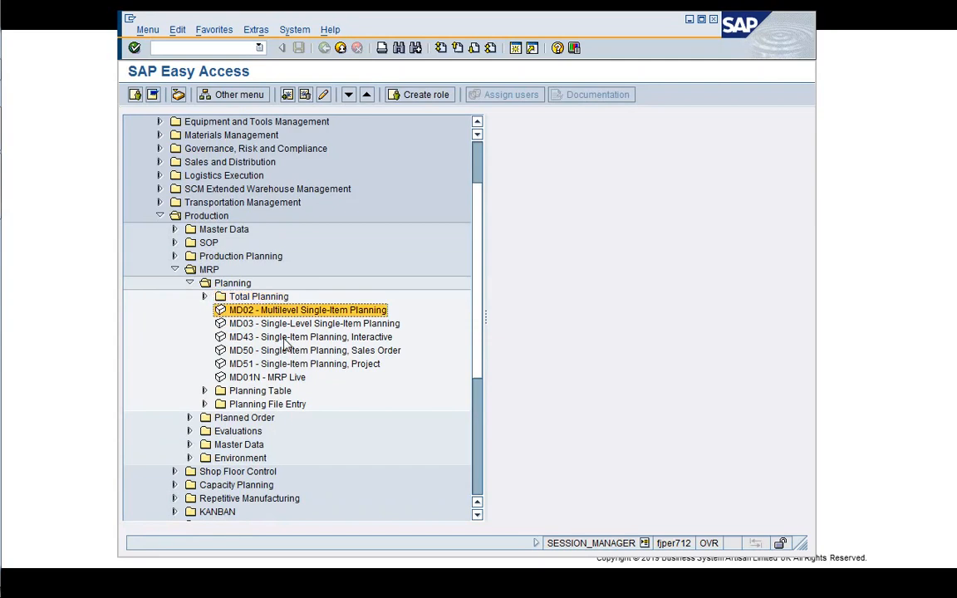
key(Return)
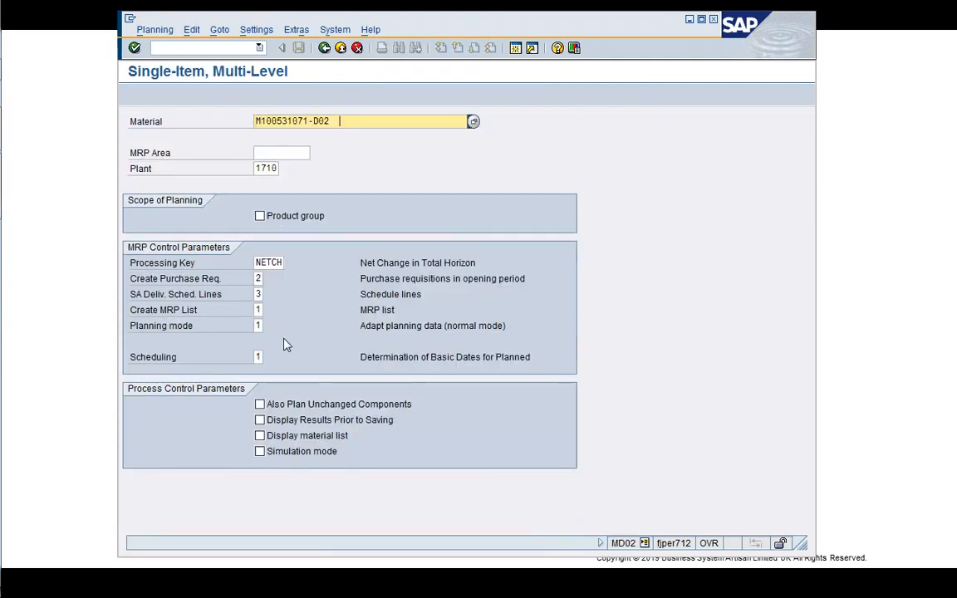
- Set the material for the multilevel planning run to M100531071-A01
key(BackSpace)
key(BackSpace)
text(A01)
key(Tab)
key(Tab)
key(Tab)
key(Tab)
key(Tab)
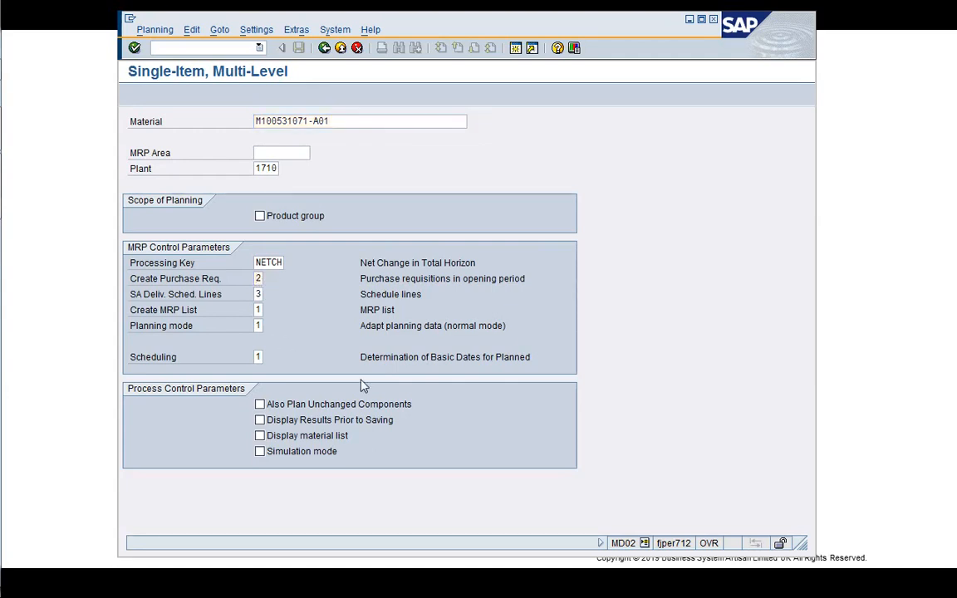
- Set Create Purchase Req. to 1 (Purchase requisitions) in the MRP control parameters
text(1)
key(Delete)
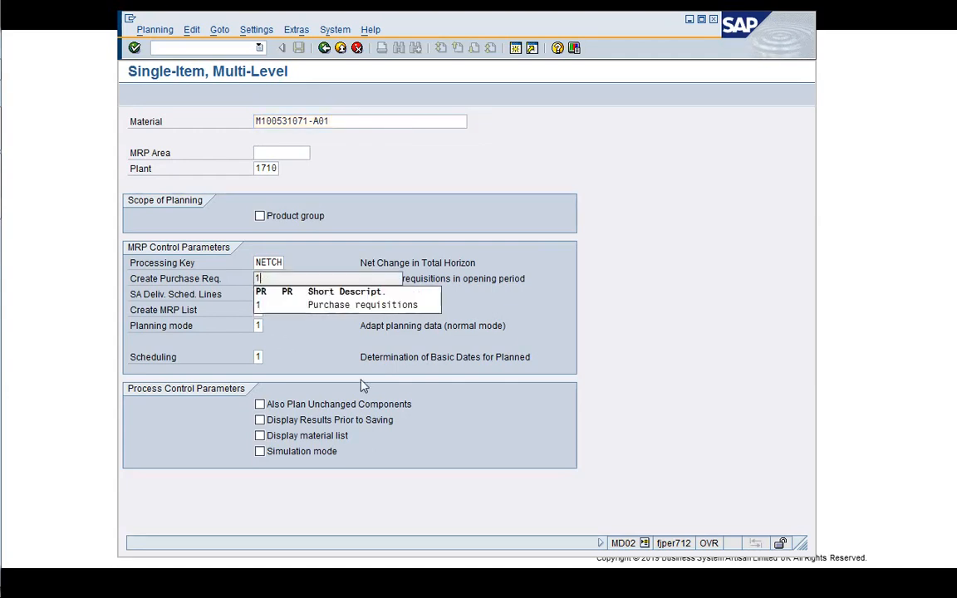
key(Return)
key(Tab)
key(Tab)
key(Tab)
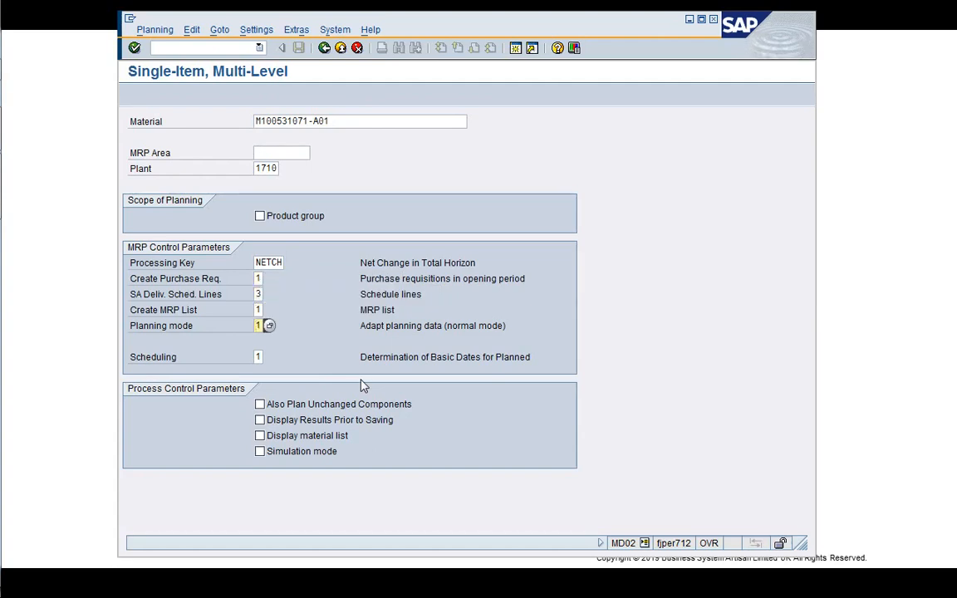
- Set the planning mode to 3 in the MRP control parameters
text(3)
key(Delete)
key(Return)
key(Tab)
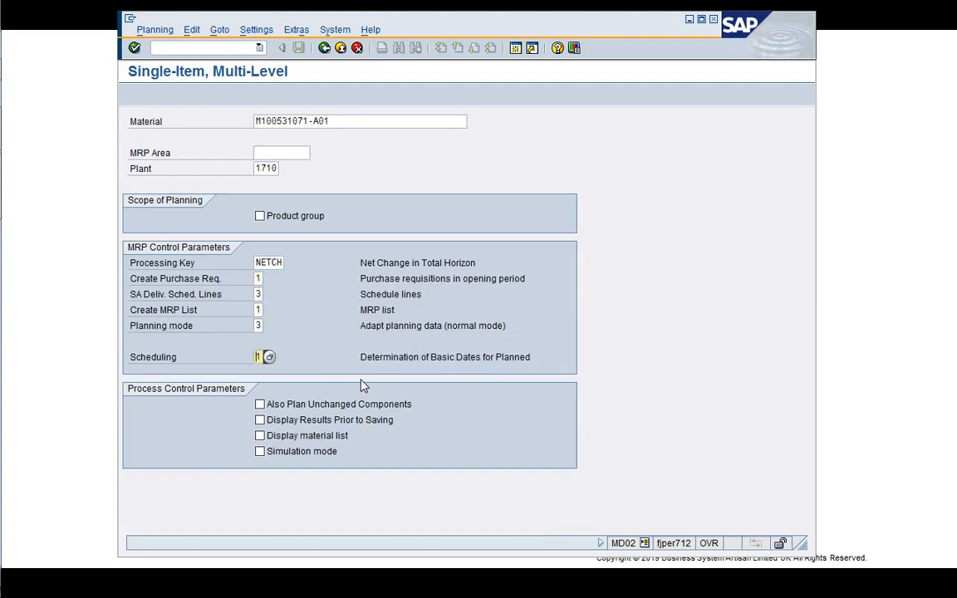
- Pick indicator 1 (Purchase requisitions) from the possible values for Create Purchase Req
key(shift+Tab)
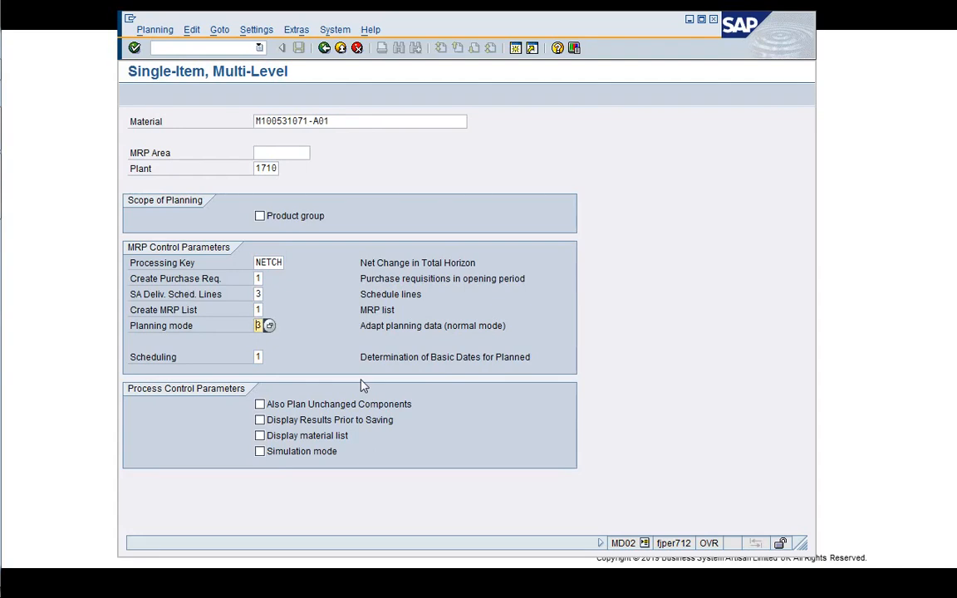
key(shift+Tab)
key(shift+Tab)
key(shift+Tab)
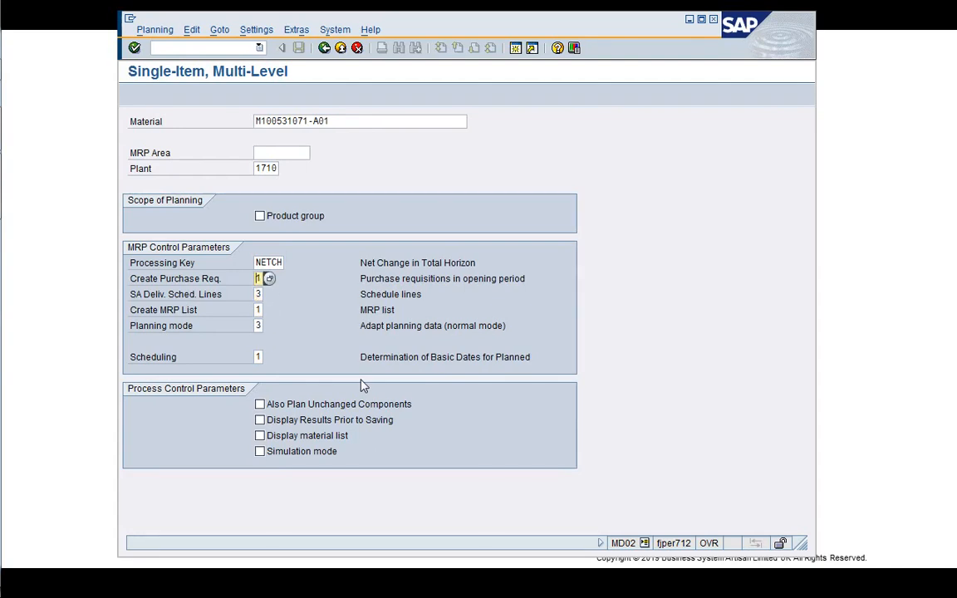
click(270, 281)
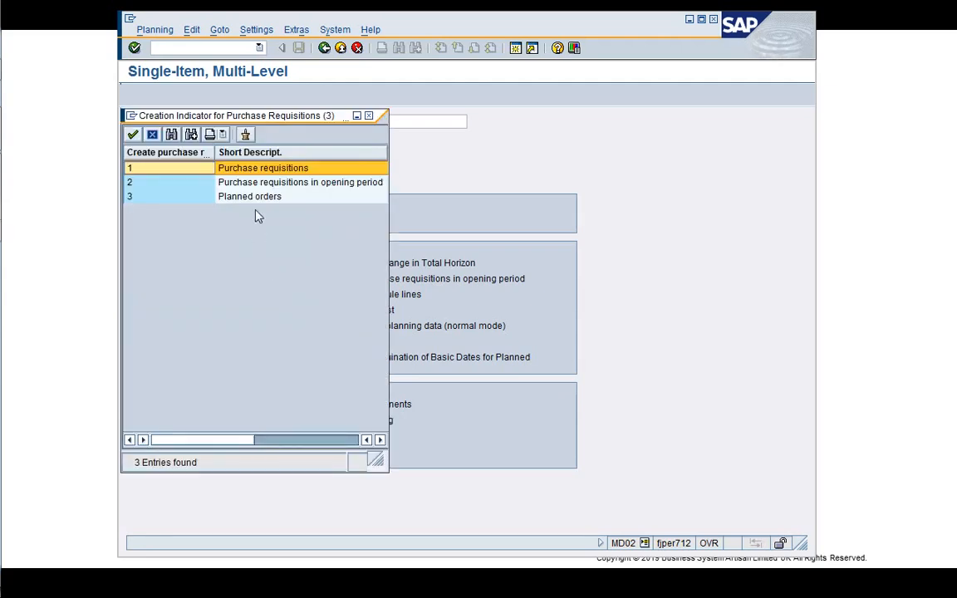
double_click(139, 168)
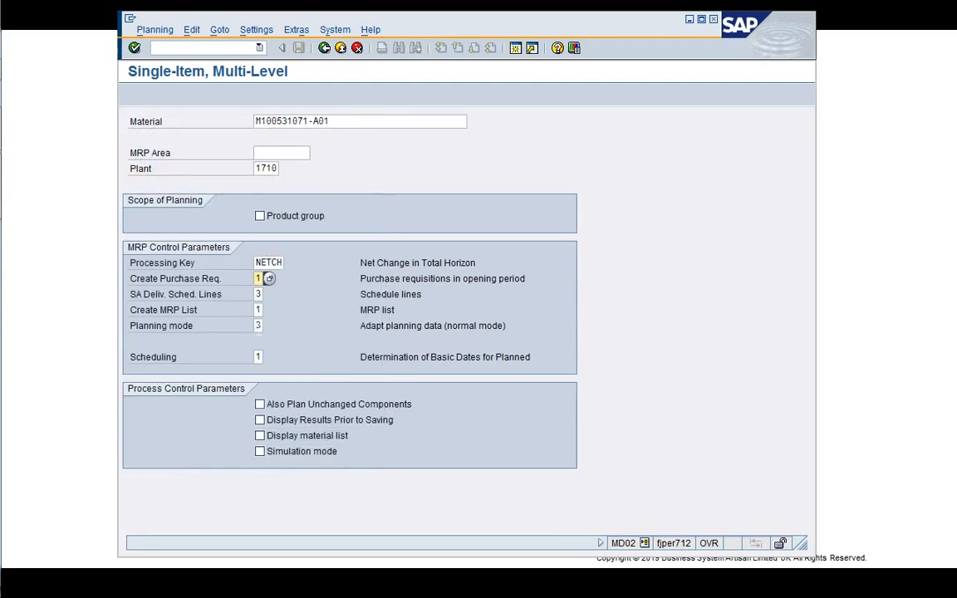
- Set the planning mode to 1 (Adapt planning data, normal mode) and run the multilevel planning
click(258, 327)
click(267, 327)
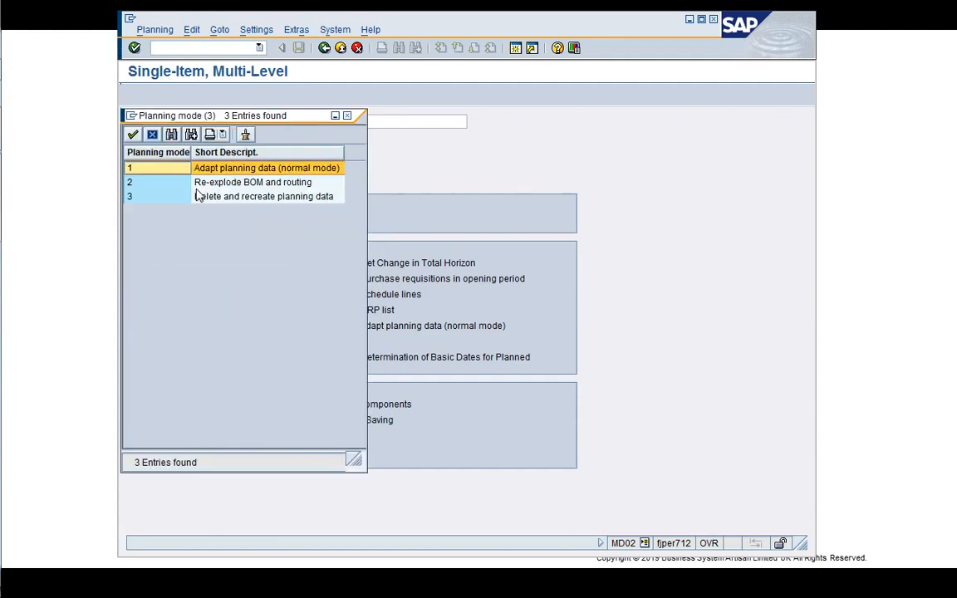
click(236, 198)
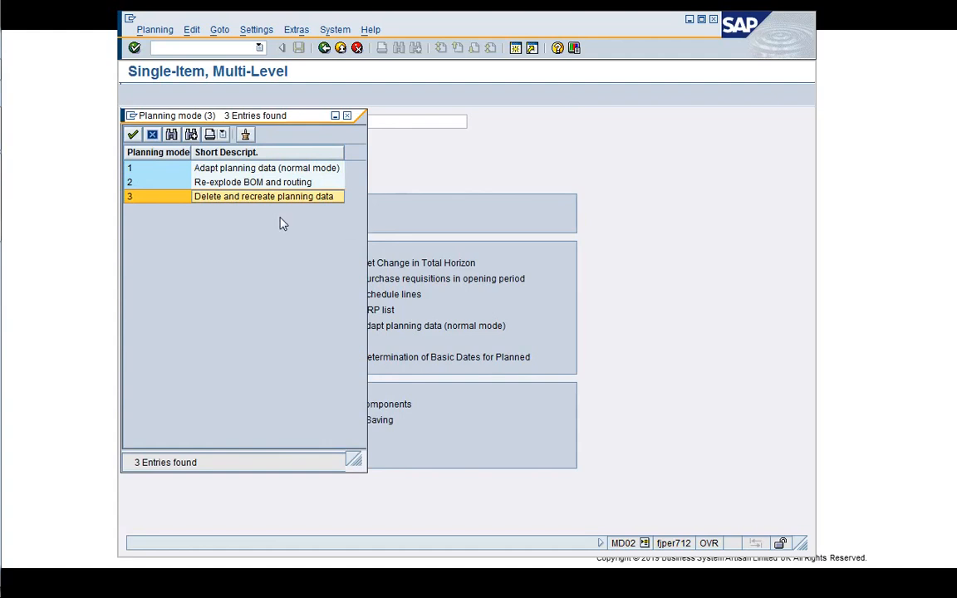
click(160, 167)
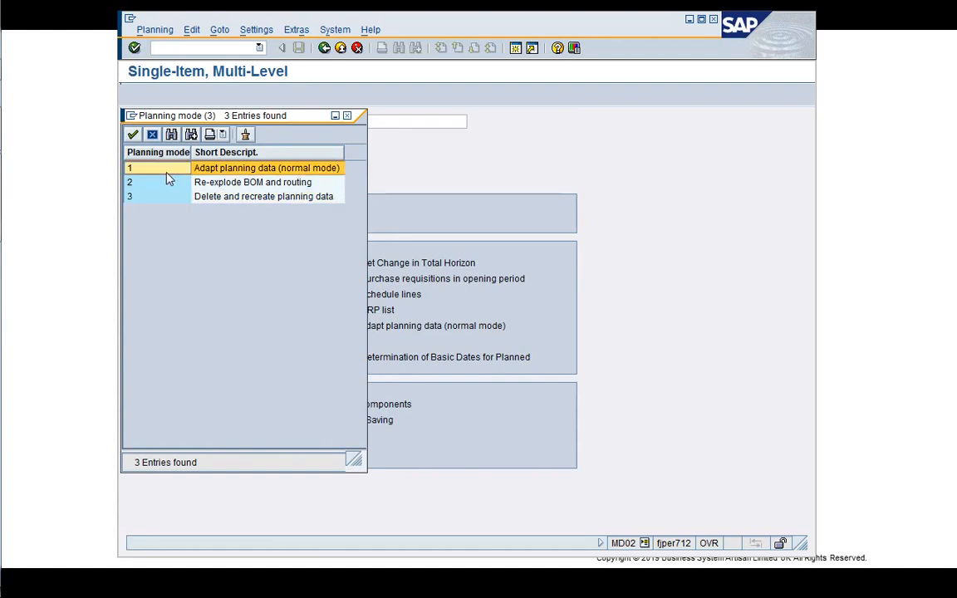
click(133, 134)
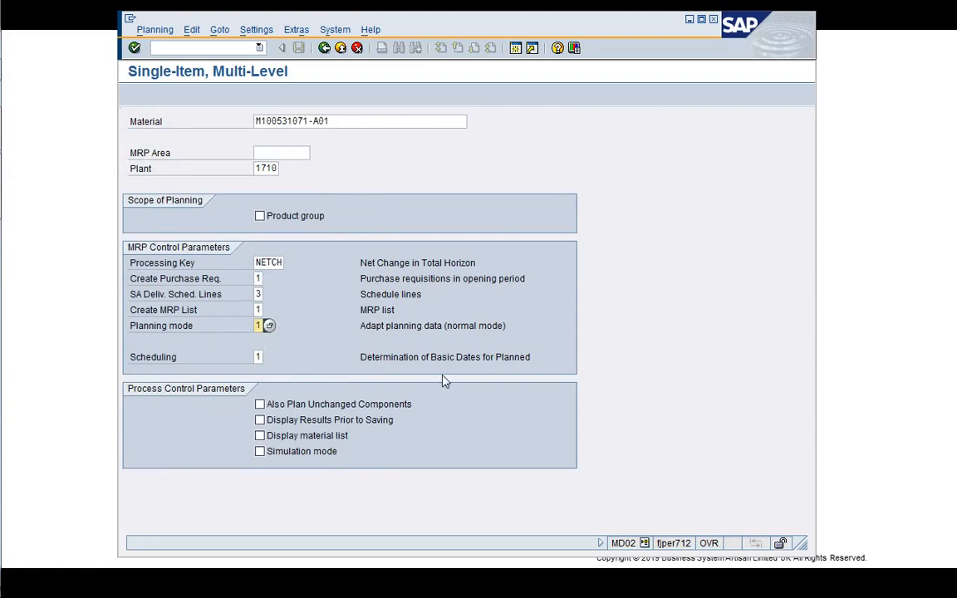
key(Return)
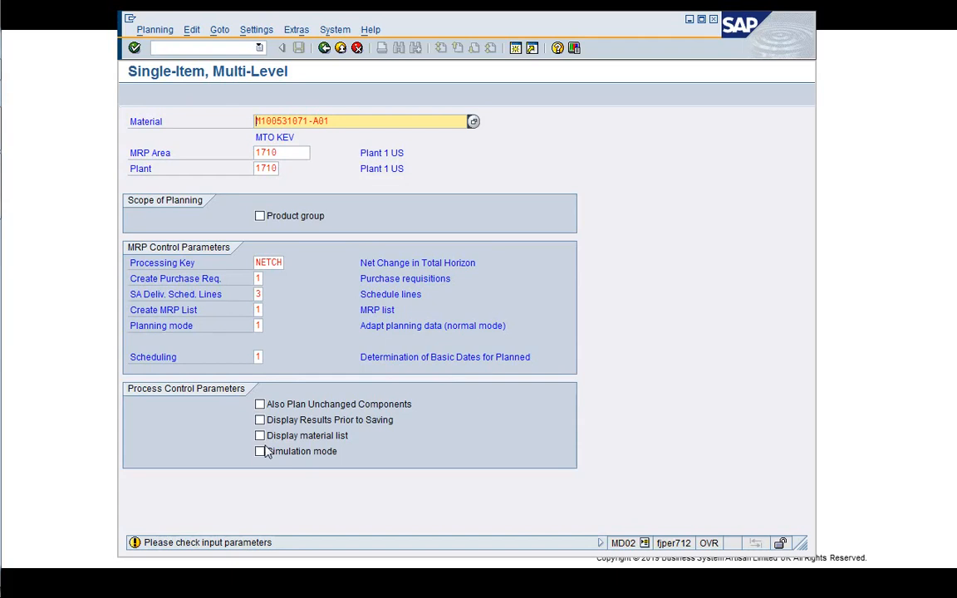
key(Return)
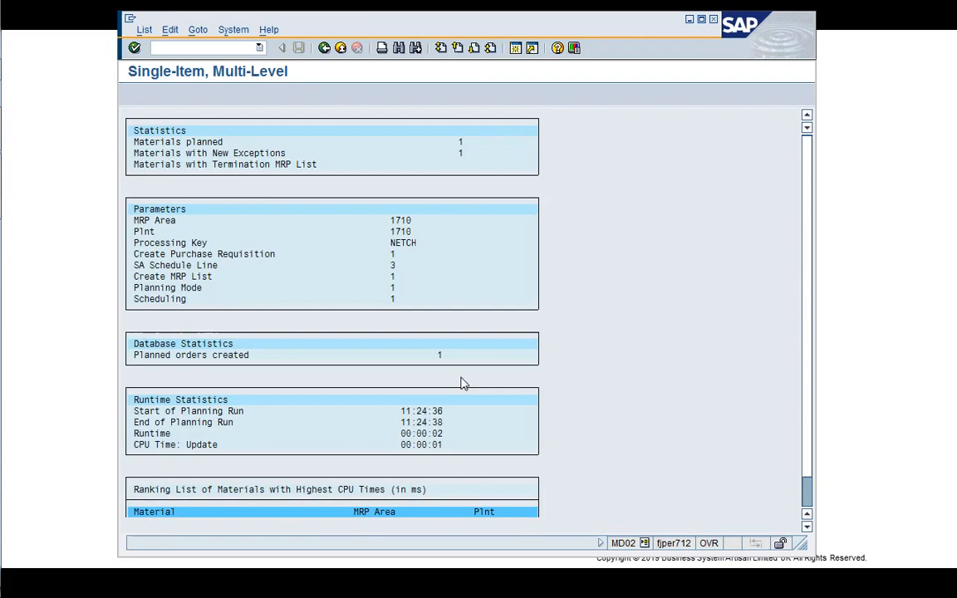
- Examine the planning run's results, including its parameters, planned orders created, runtime statistics and material ranking list
click(473, 50)
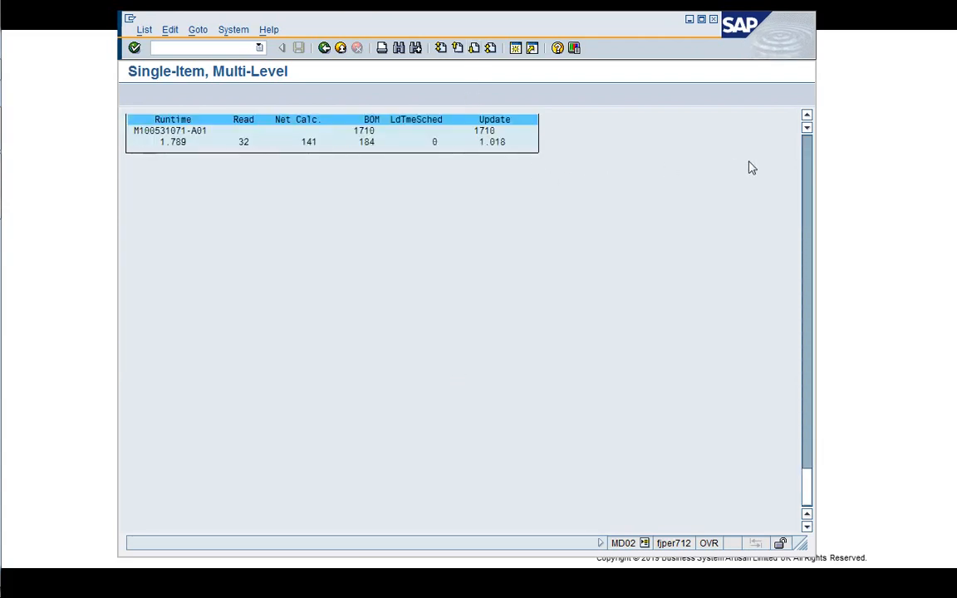
click(807, 117)
click(807, 117)
click(807, 117)
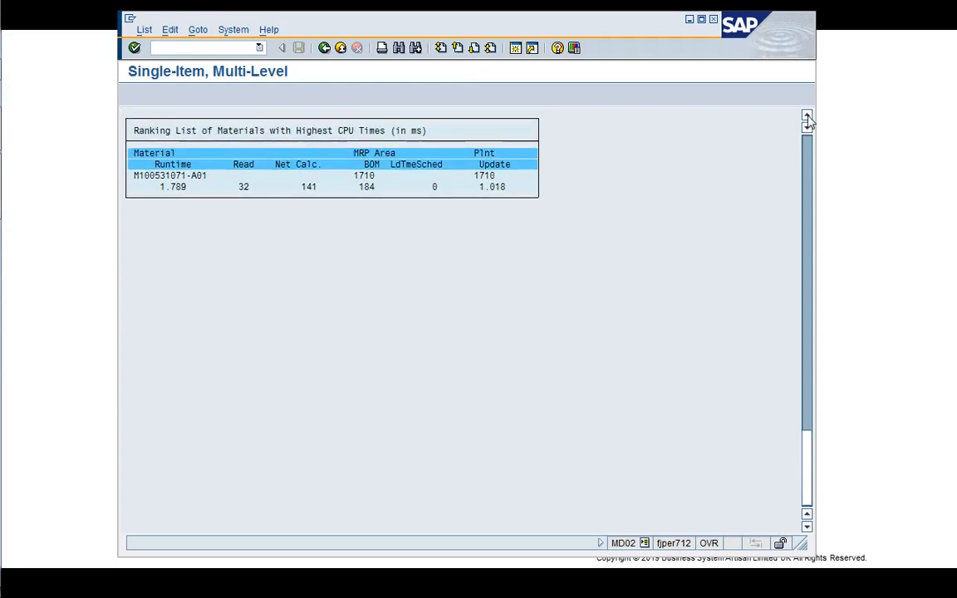
click(807, 117)
click(807, 117)
click(807, 117)
click(806, 117)
click(807, 118)
click(807, 117)
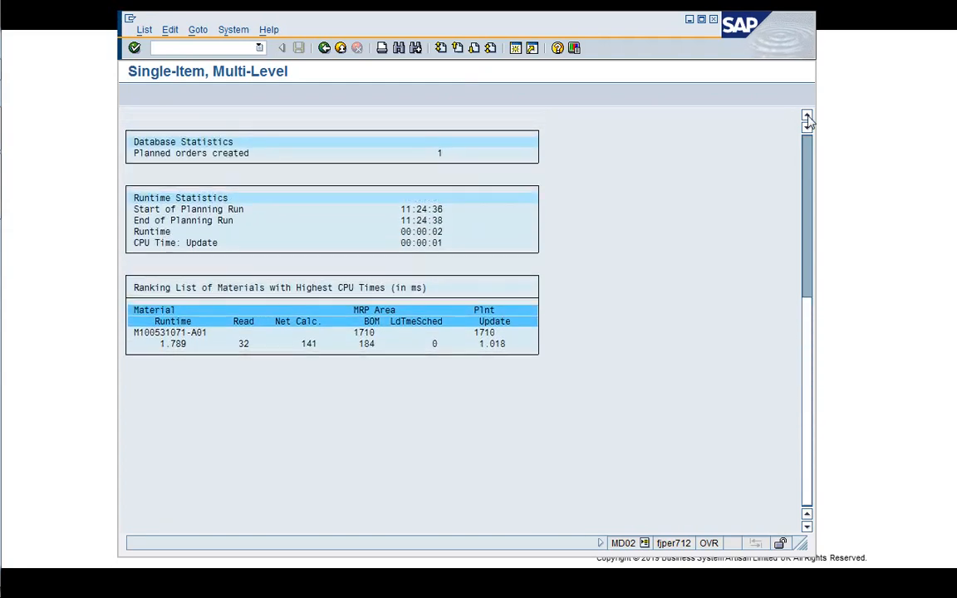
click(807, 117)
click(807, 118)
click(807, 117)
click(807, 117)
click(807, 117)
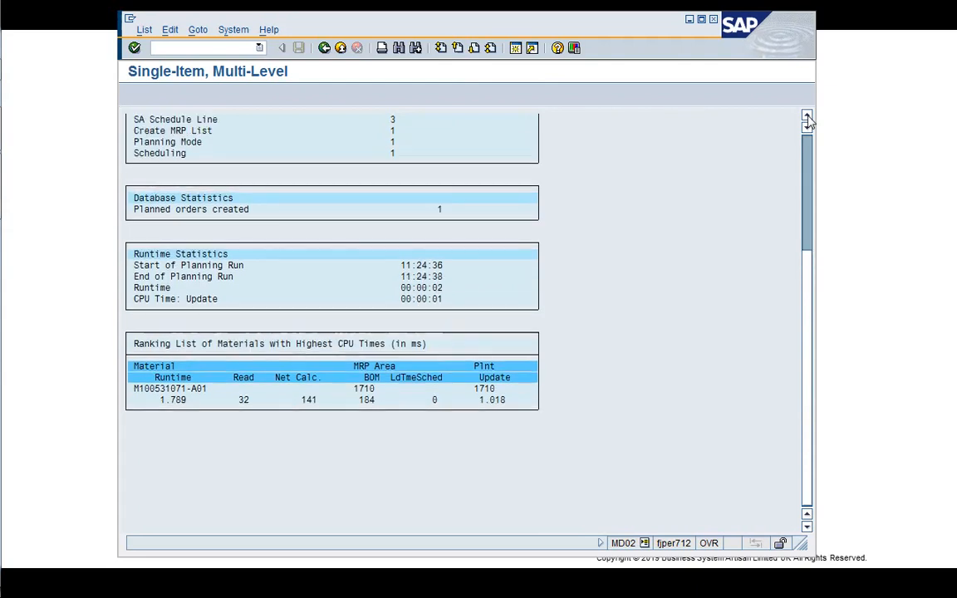
click(807, 117)
click(807, 117)
click(807, 117)
click(807, 117)
click(807, 118)
click(807, 117)
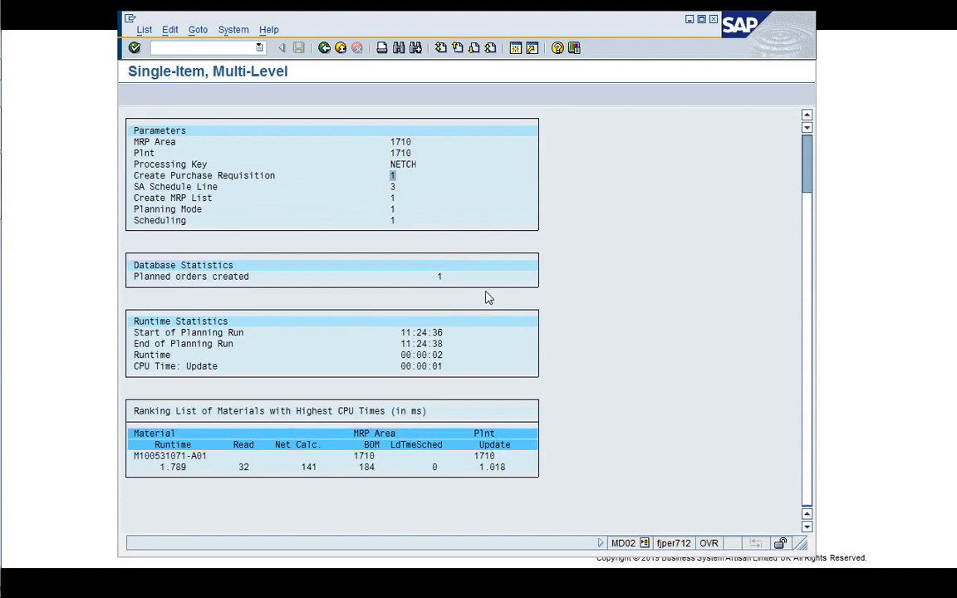
click(444, 279)
- Leave the planning run for the SAP Easy Access menu and collapse the Planning folder under MRP
click(327, 49)
click(326, 49)
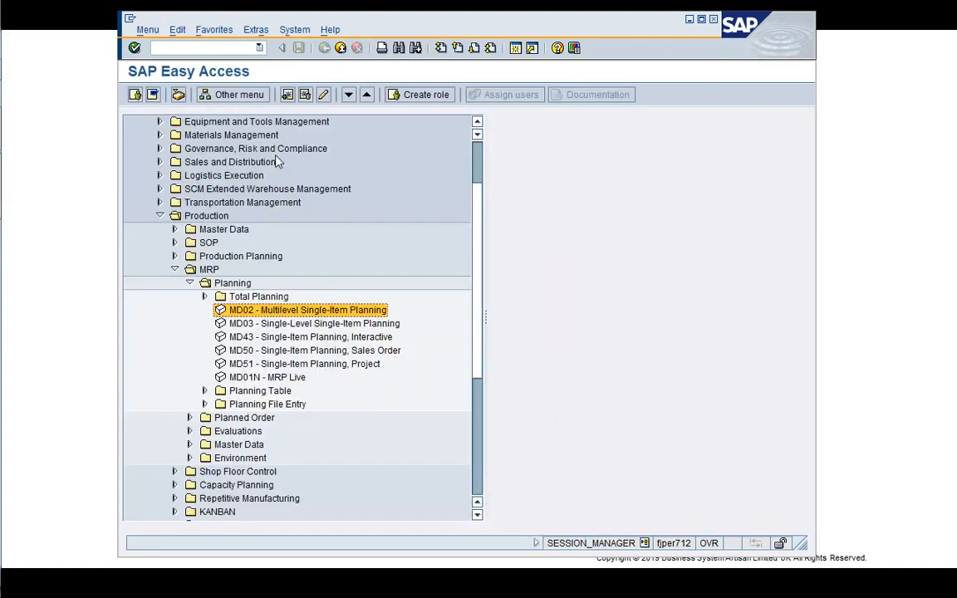
key(Left)
key(Left)
key(Down)
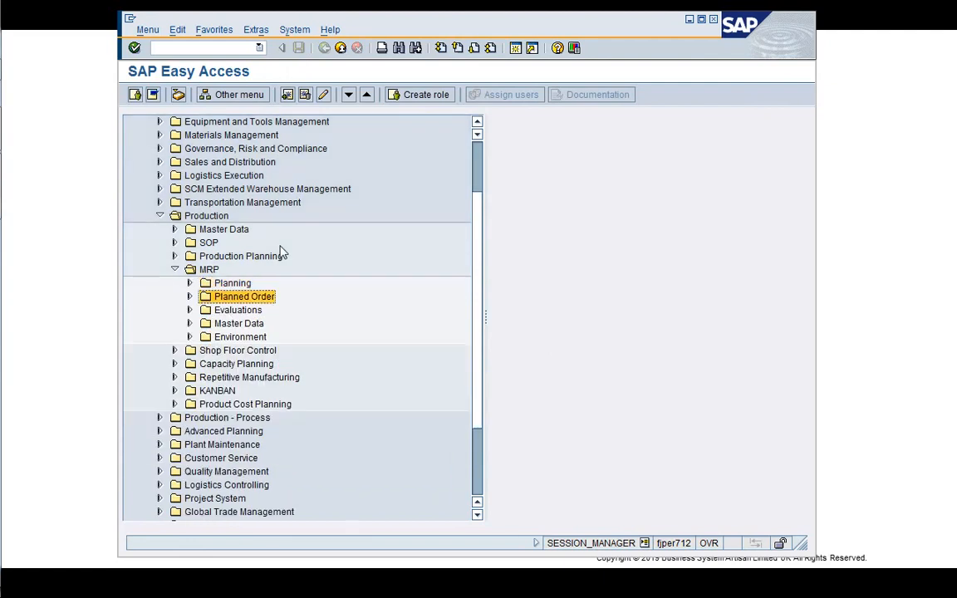
- Open MD04 - Stock/Requirements List under MRP Evaluations for M100531071-A01 in plant 1710 and check its planned order
key(Down)
key(Right)
key(Down)
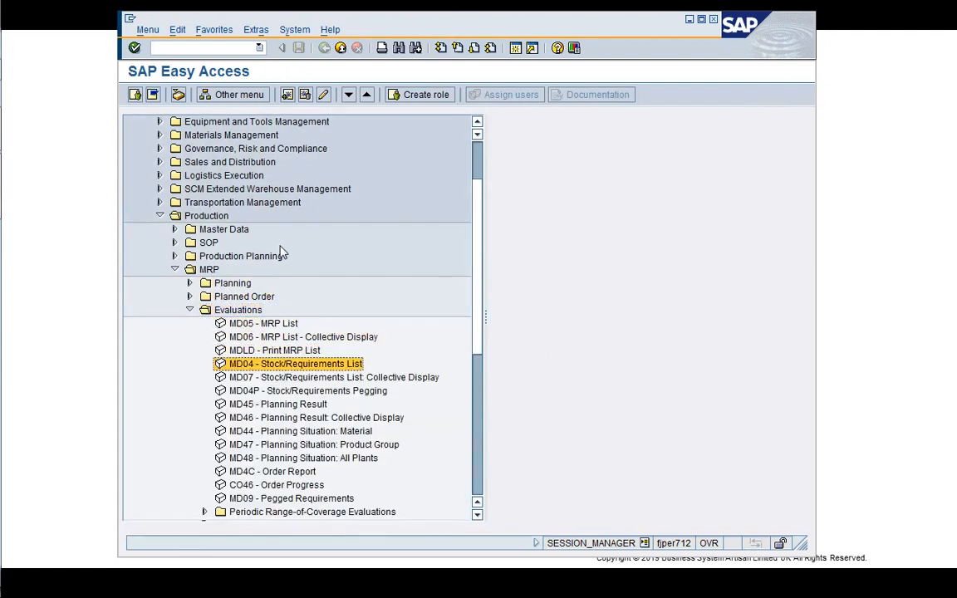
key(Return)
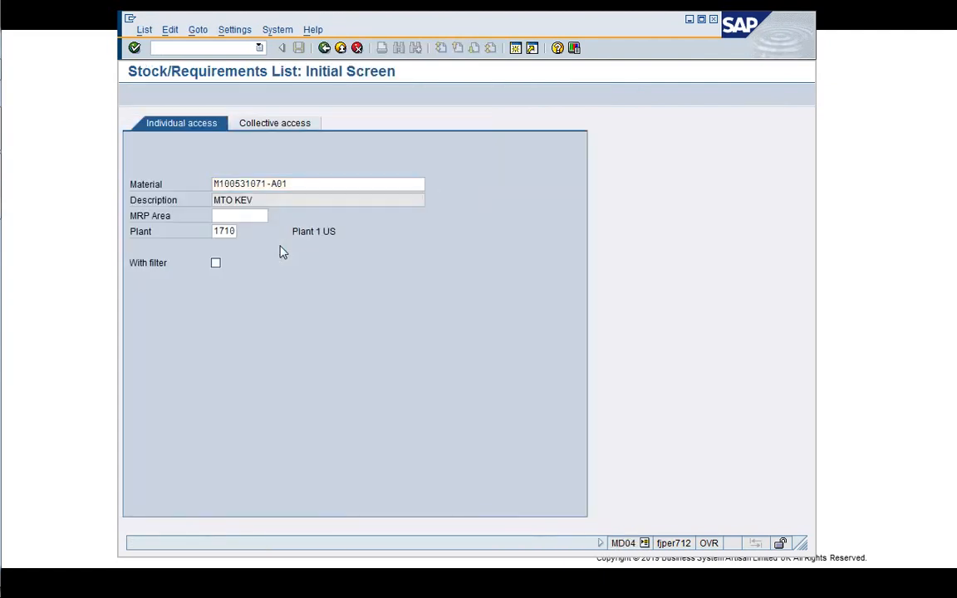
key(Return)
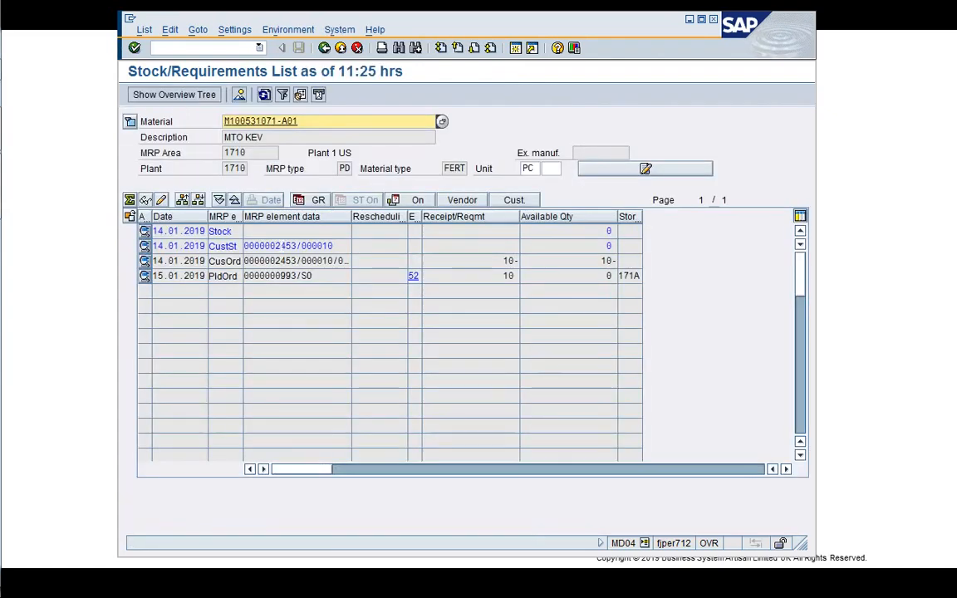
click(234, 276)
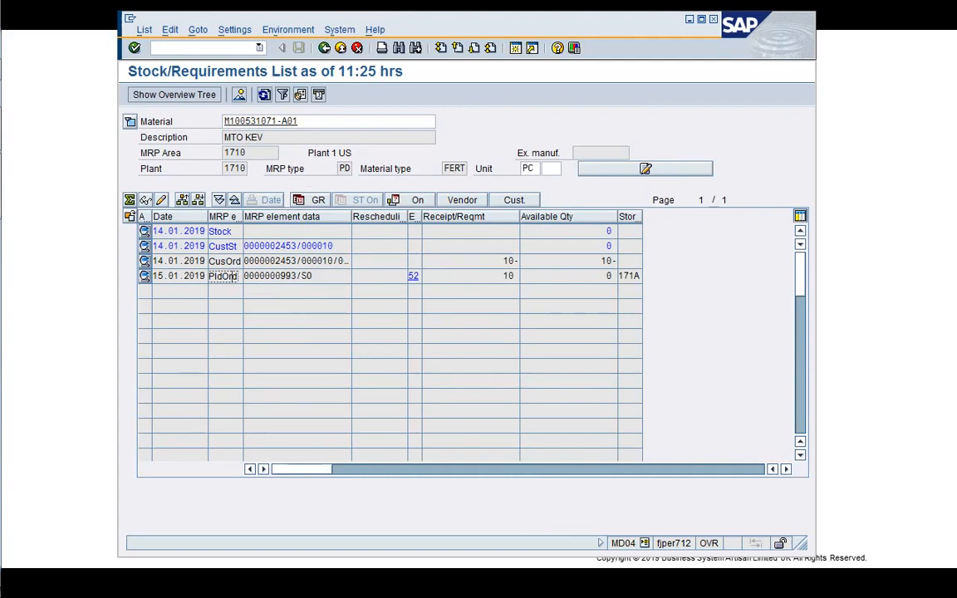
- Display the stock/requirements list for material M100531071-B01
click(314, 122)
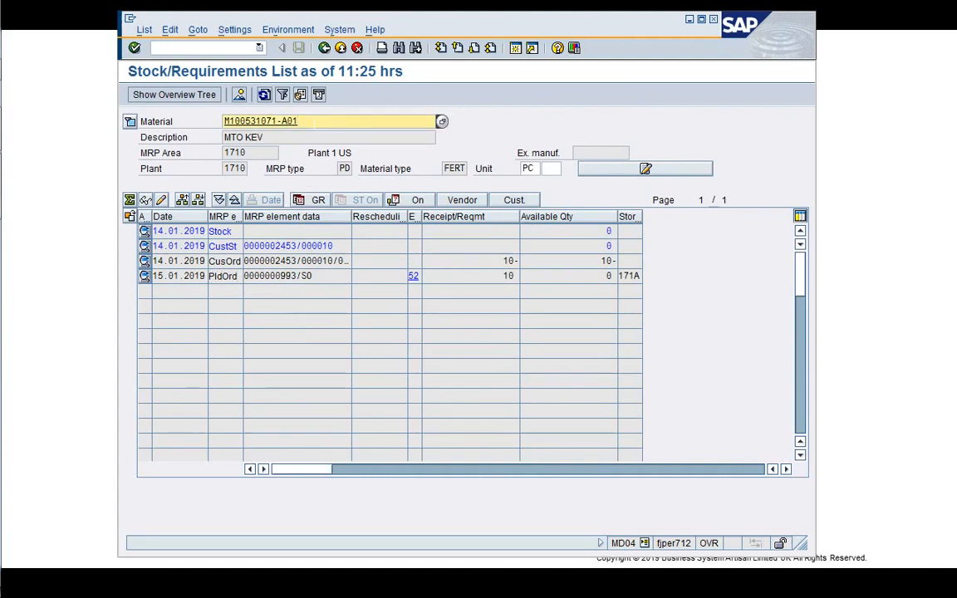
key(BackSpace)
key(BackSpace)
key(BackSpace)
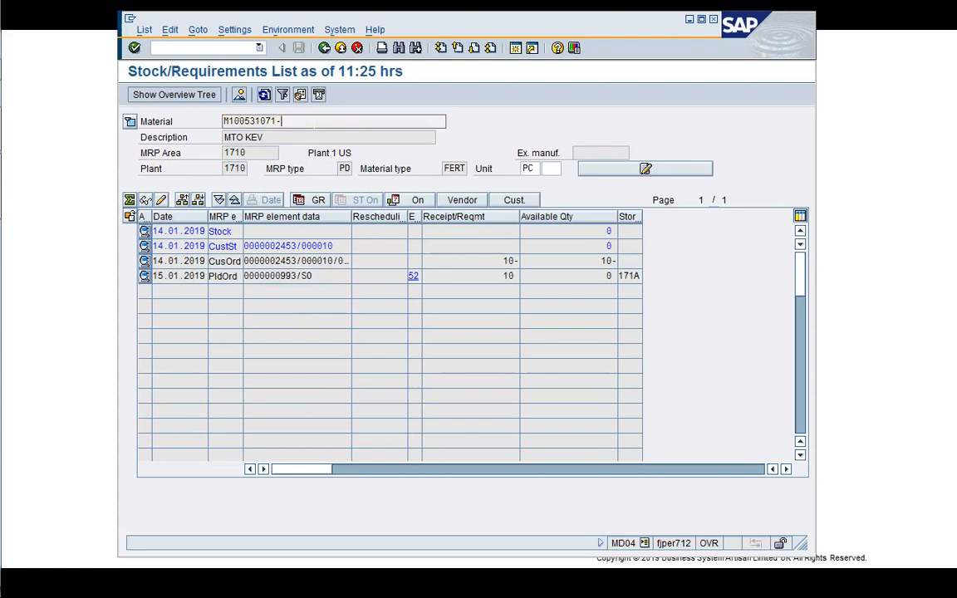
text(B01)
key(Return)
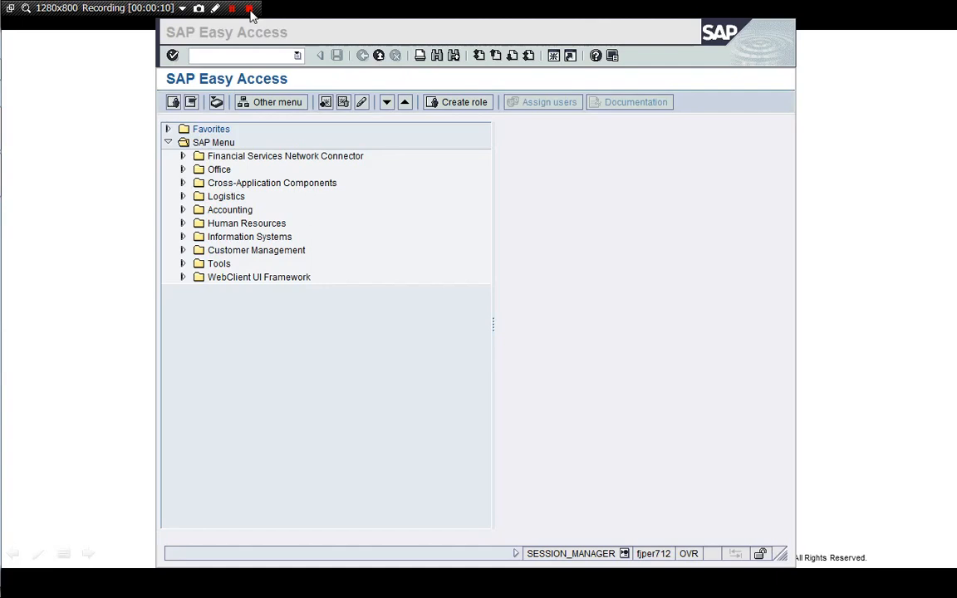
- Start the Data Browser with transaction SE16 and open the selection screen for table MKAL
click(261, 56)
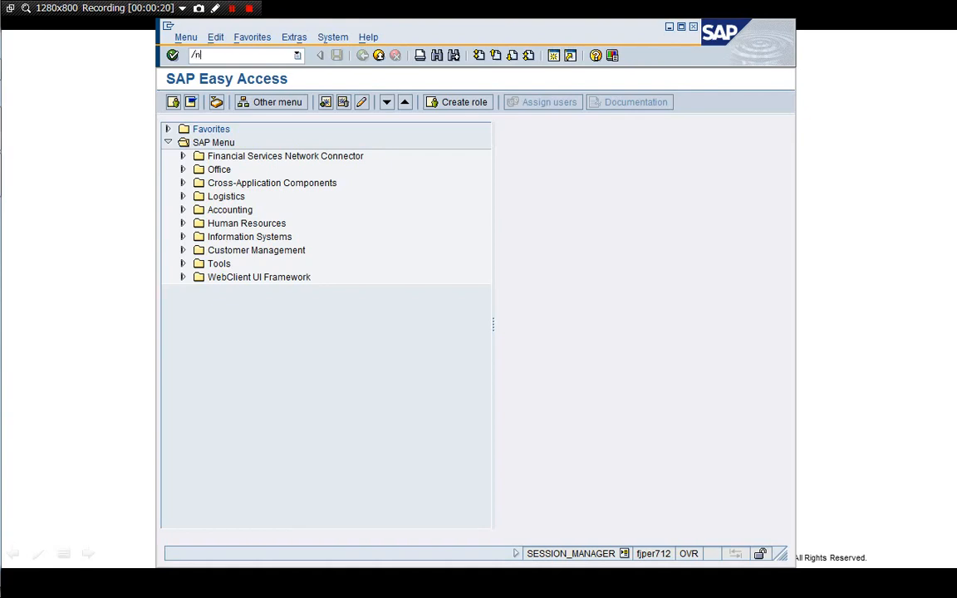
text(/nSE16)
key(Return)
text(M)
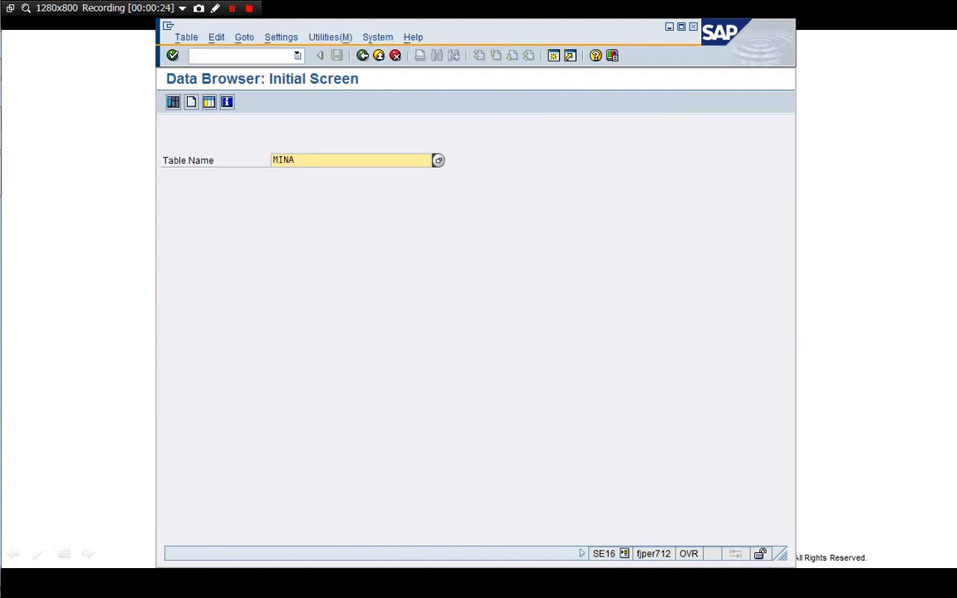
text(KAL)
key(Return)
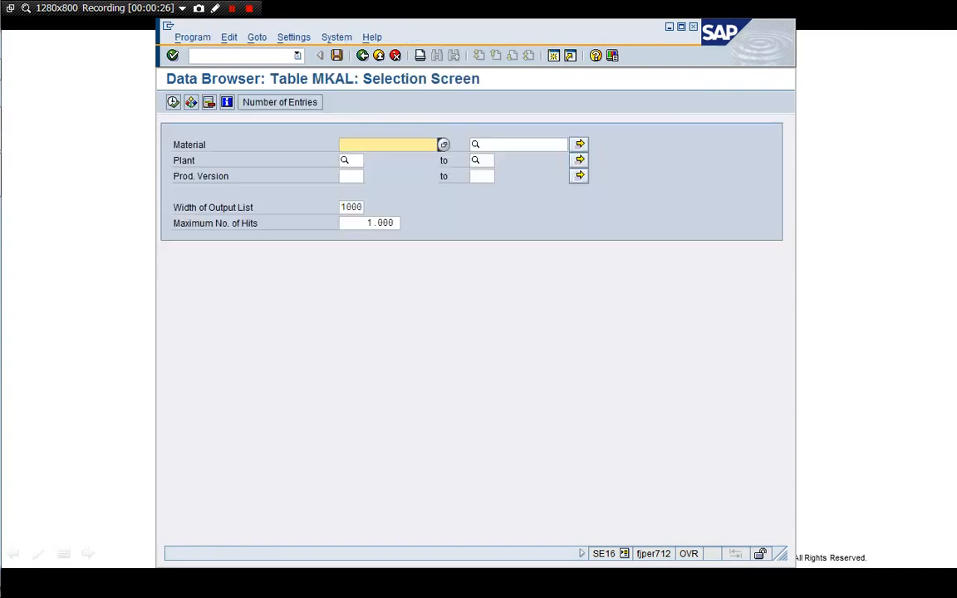
- Restrict the MKAL selection to plant 1710 and the material range M100531071-D01 to M100531071-D02
click(351, 160)
text(1710)
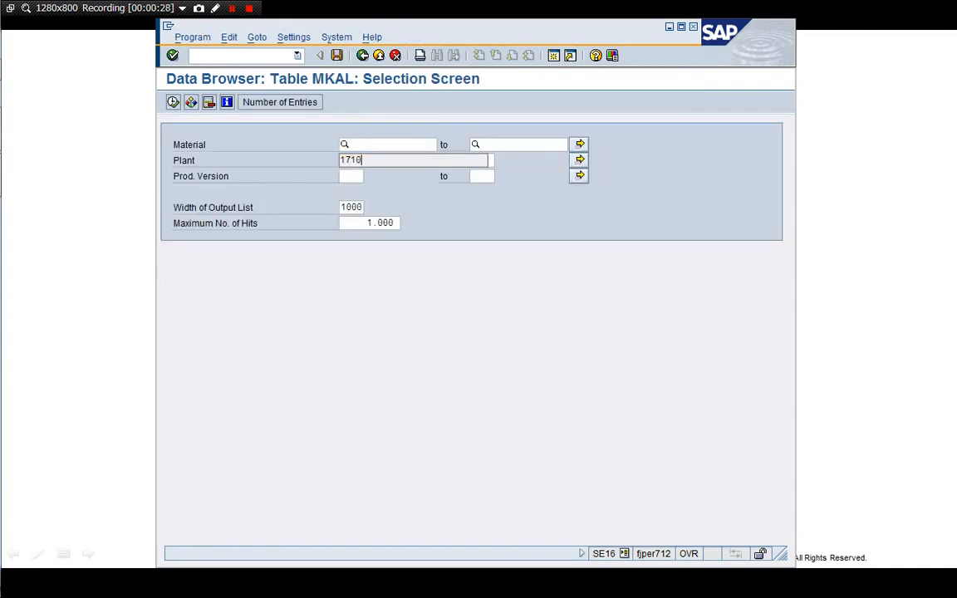
click(362, 148)
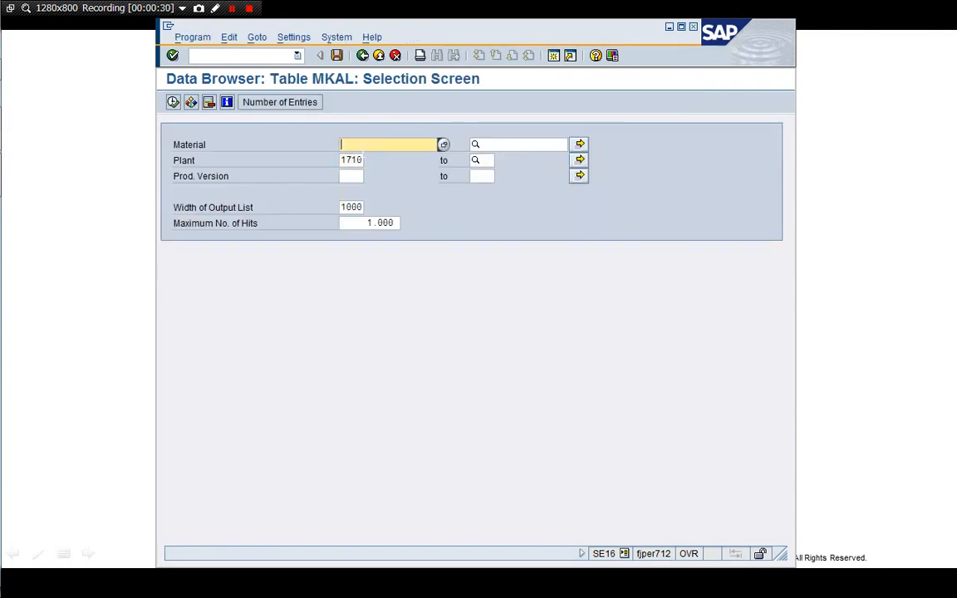
text(M100531071-D01)
click(535, 143)
text(M100531071-D01)
key(BackSpace)
text(2)
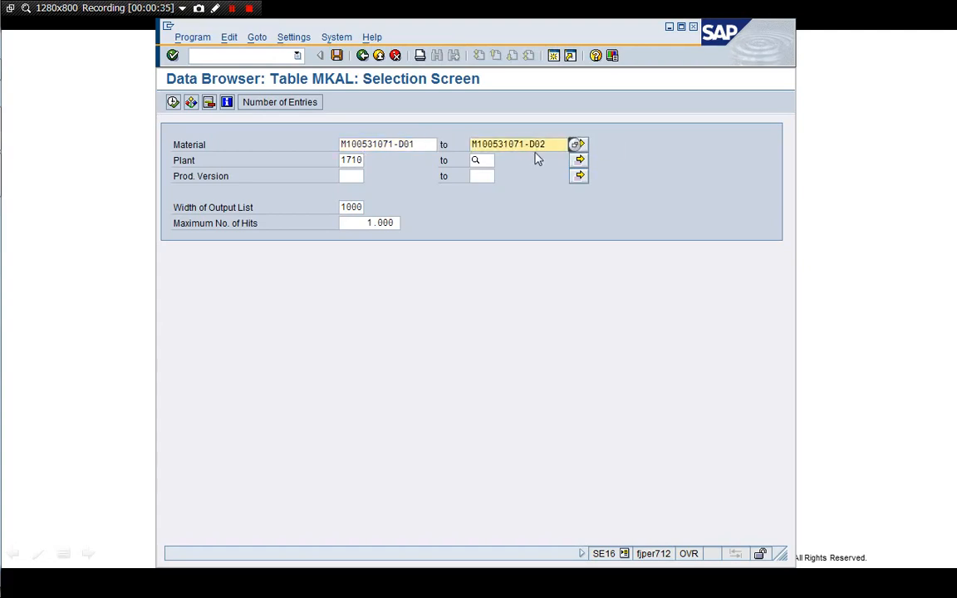
- Change the start of the material range to M100531071-A01 and list the production versions to check their routing groups
click(418, 143)
key(BackSpace)
key(BackSpace)
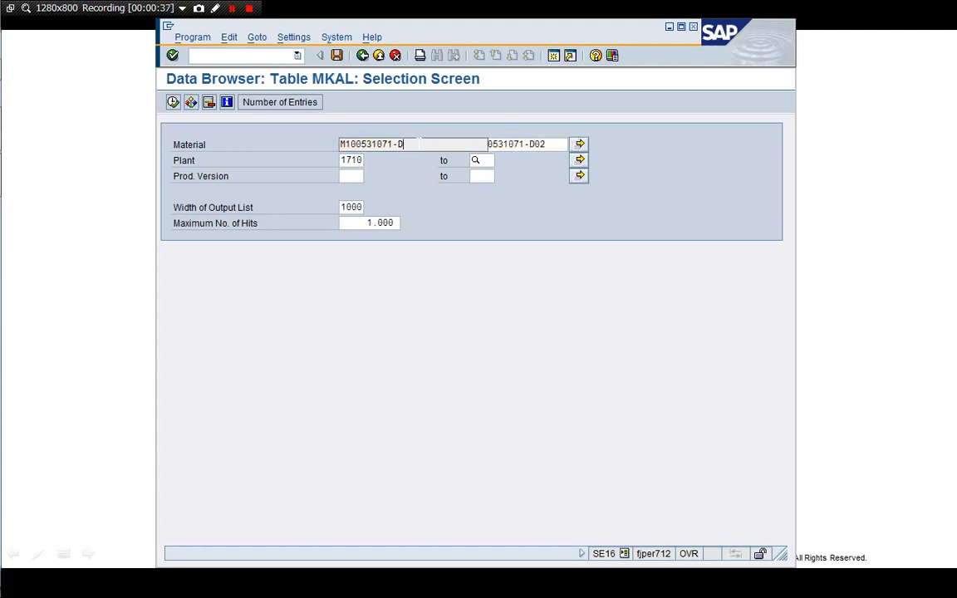
text(A01)
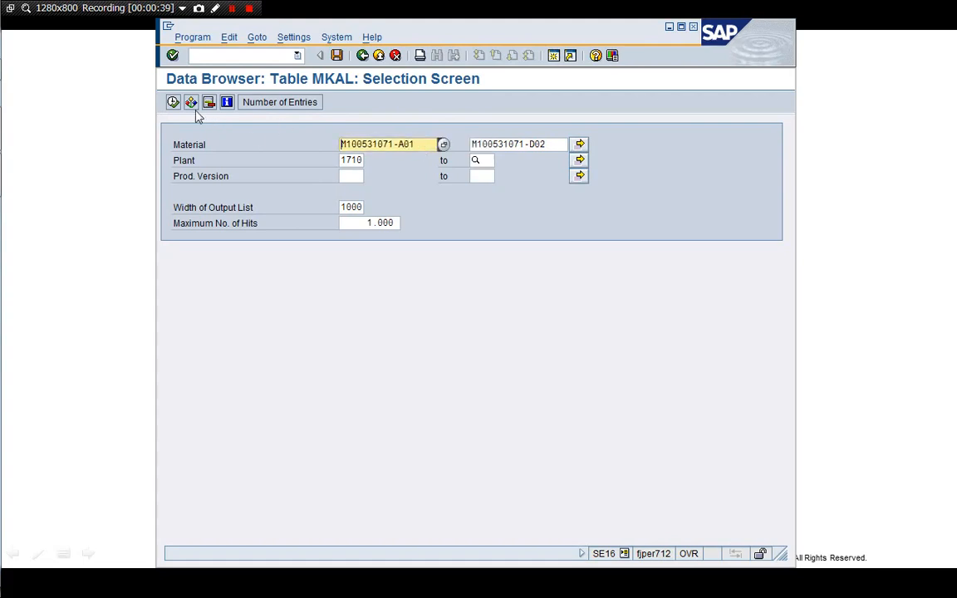
click(172, 102)
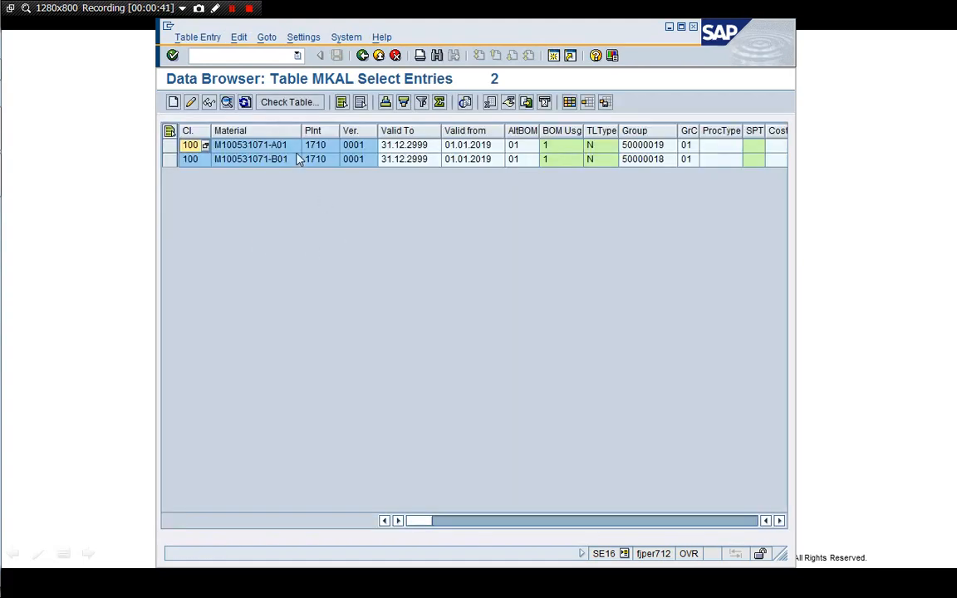
click(644, 159)
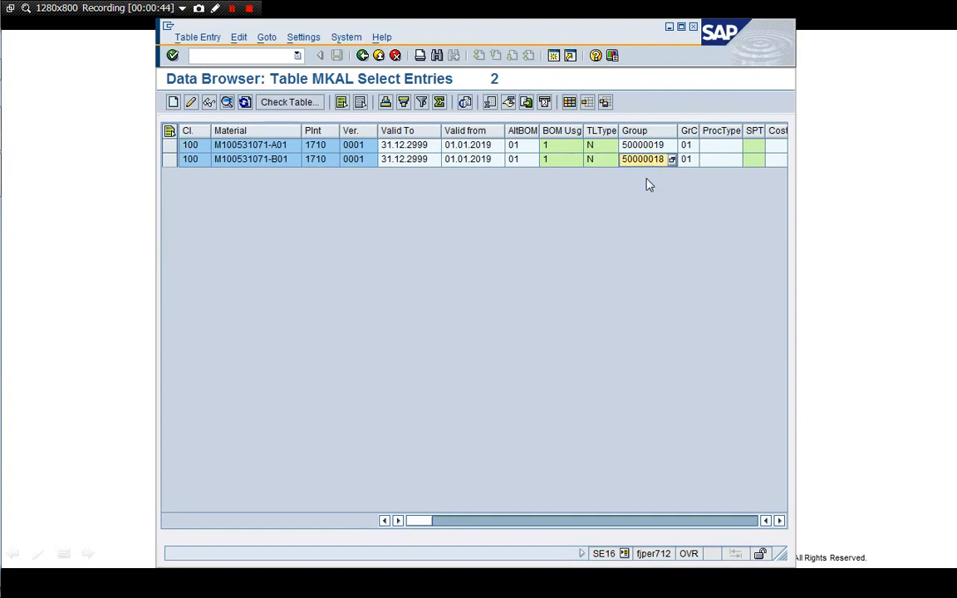
- Leave the Data Browser and return to the SAP Easy Access menu
click(363, 56)
click(363, 56)
click(363, 56)
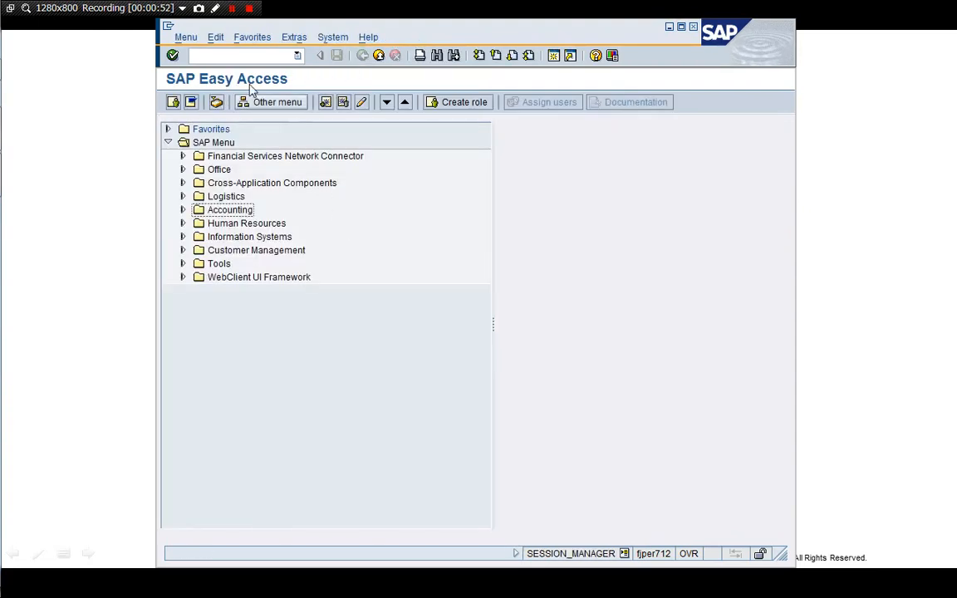
click(242, 56)
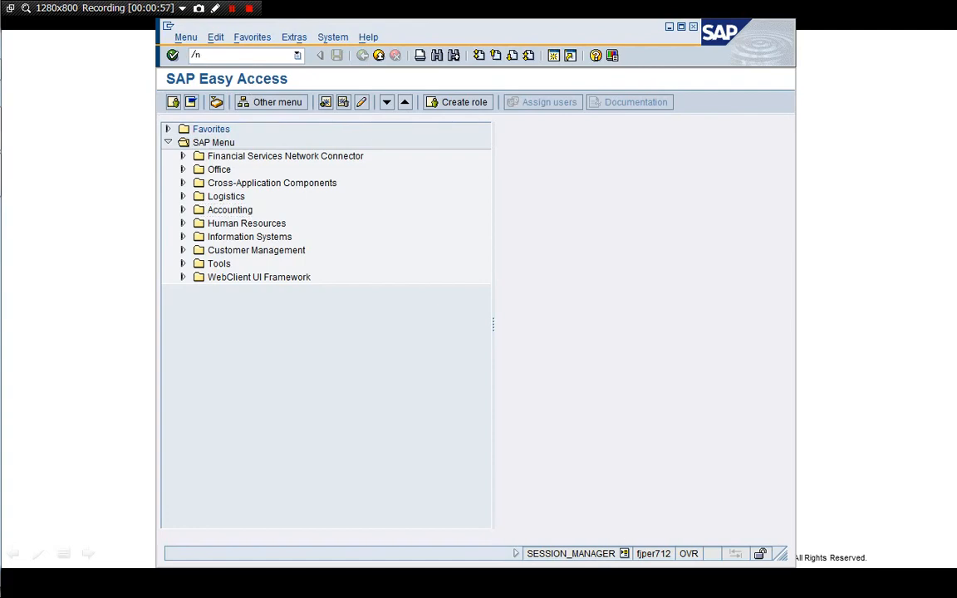
text(/nME02)
key(Return)
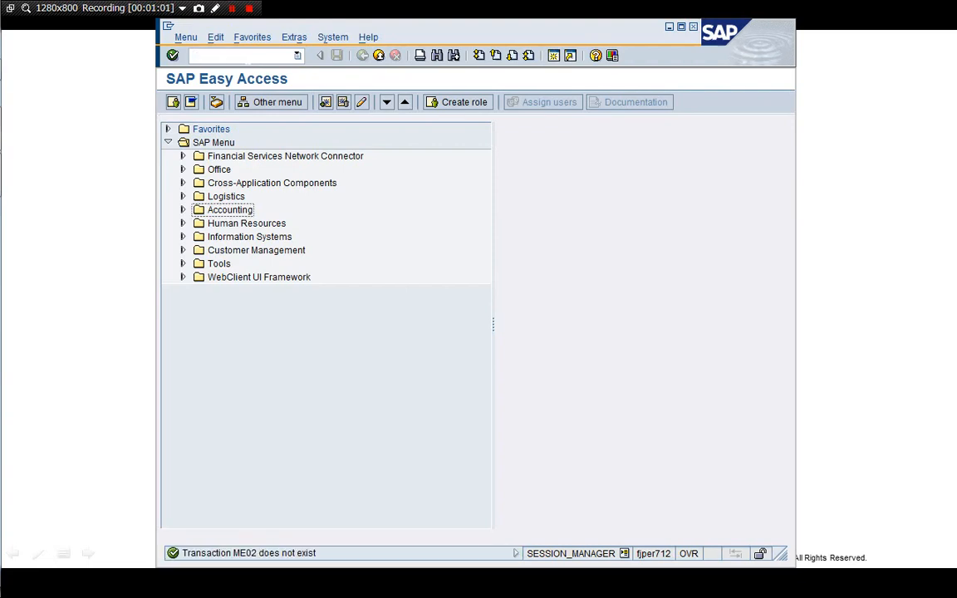
- Start source list maintenance with transaction ME01
click(248, 58)
text(/nME01)
key(Return)
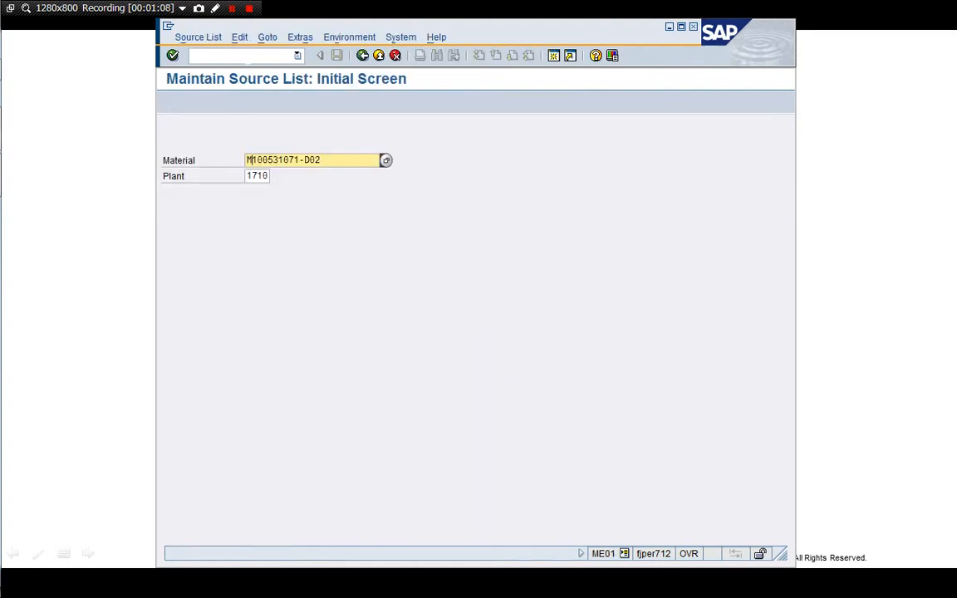
key(Right)
key(Right)
key(Right)
key(Right)
key(Right)
key(Right)
key(Right)
key(Right)
key(Right)
key(BackSpace)
key(BackSpace)
key(BackSpace)
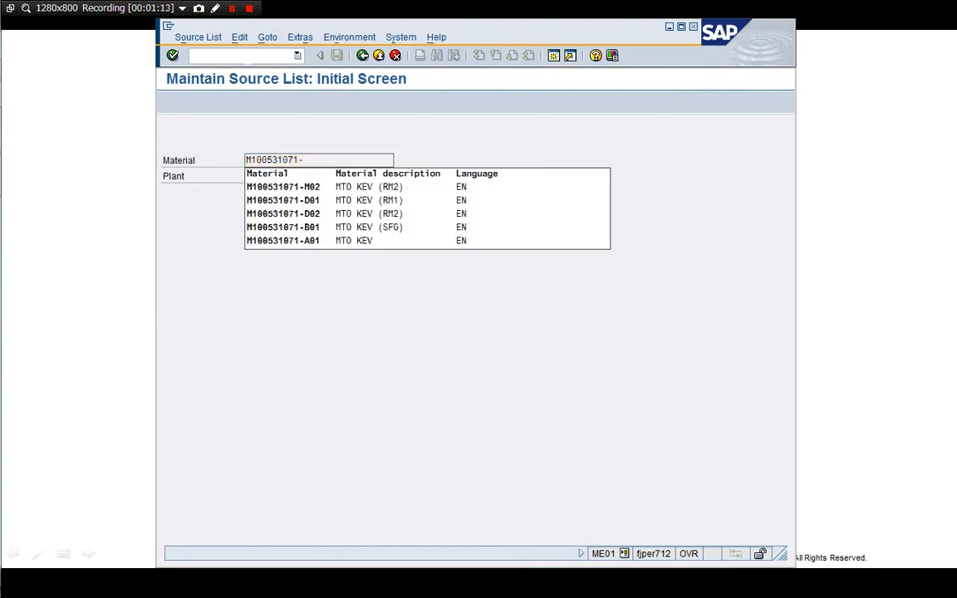
click(327, 201)
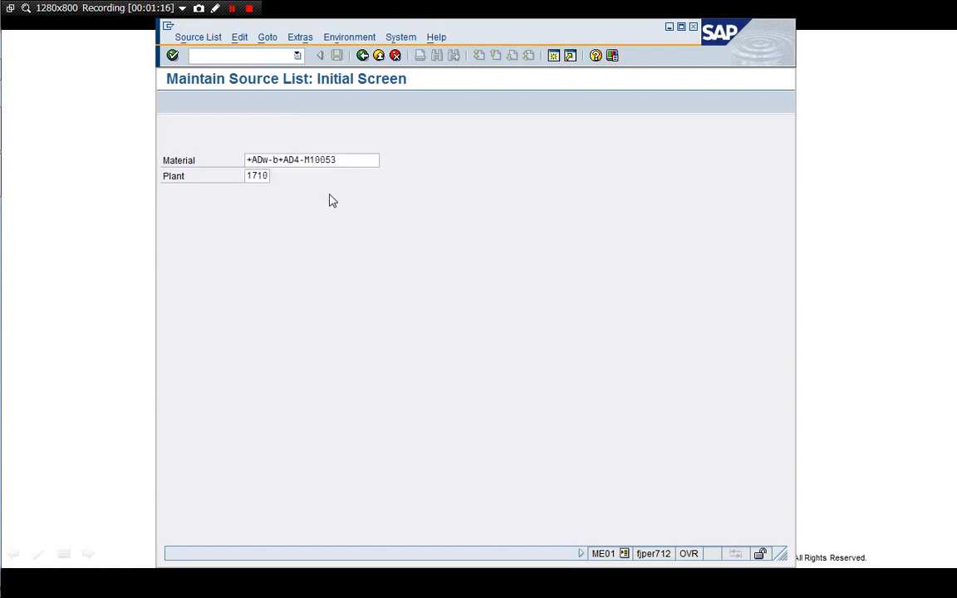
key(BackSpace)
key(BackSpace)
key(BackSpace)
key(BackSpace)
key(BackSpace)
key(BackSpace)
key(BackSpace)
key(BackSpace)
key(BackSpace)
key(BackSpace)
key(BackSpace)
key(BackSpace)
key(BackSpace)
key(BackSpace)
key(BackSpace)
key(BackSpace)
key(BackSpace)
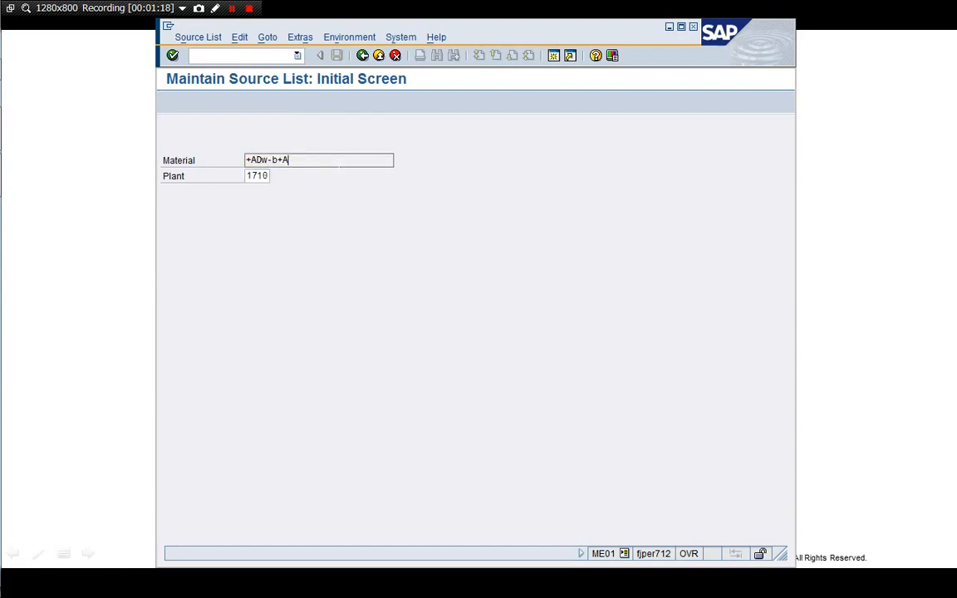
- Enter material M100531071-D01 for plant 1710 and open its source list
click(339, 162)
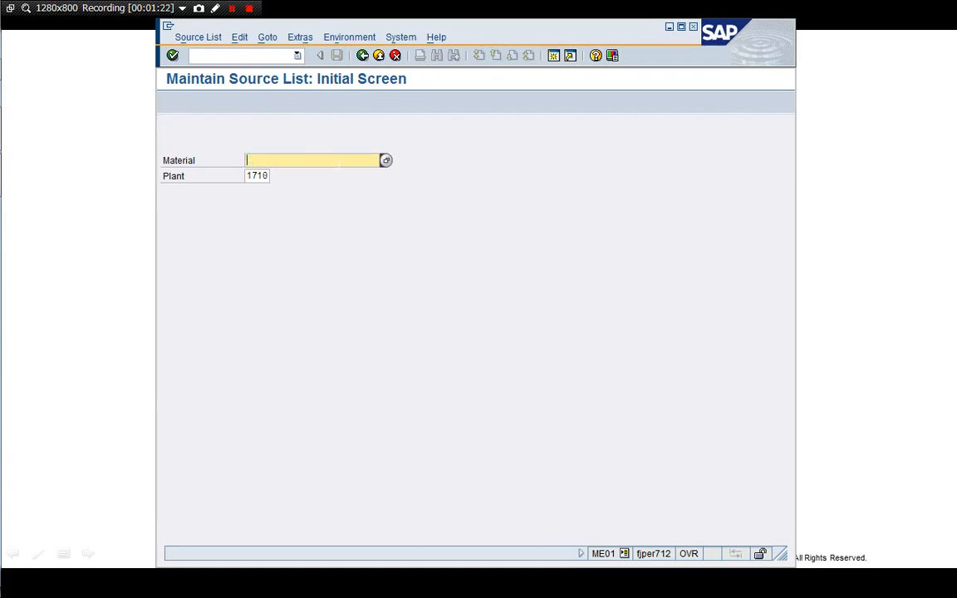
text(M100531071-D01)
key(Return)
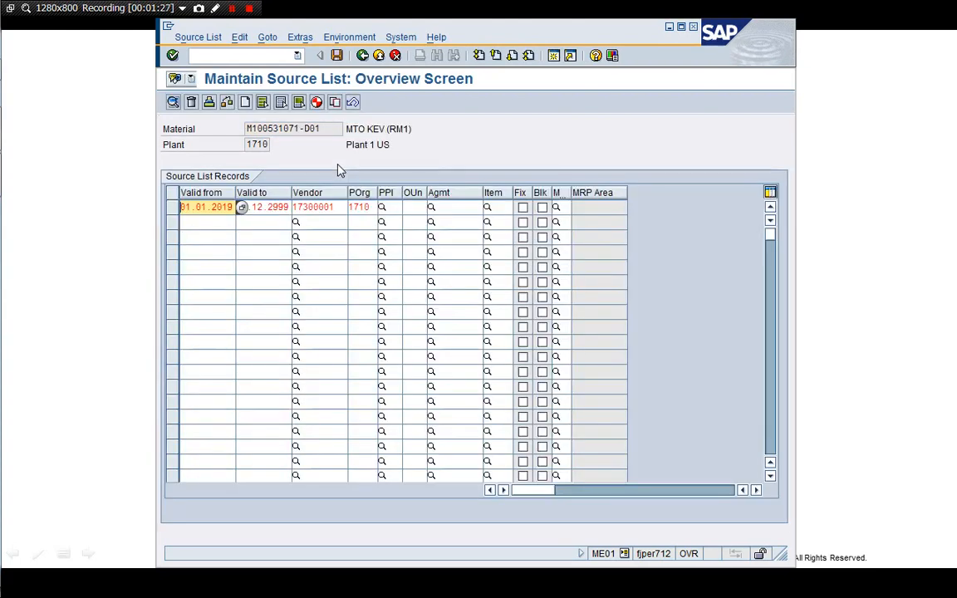
- Mark the vendor 17300001 record as fixed and set its materials planning usage to 1, Record relevant to MRP
click(522, 207)
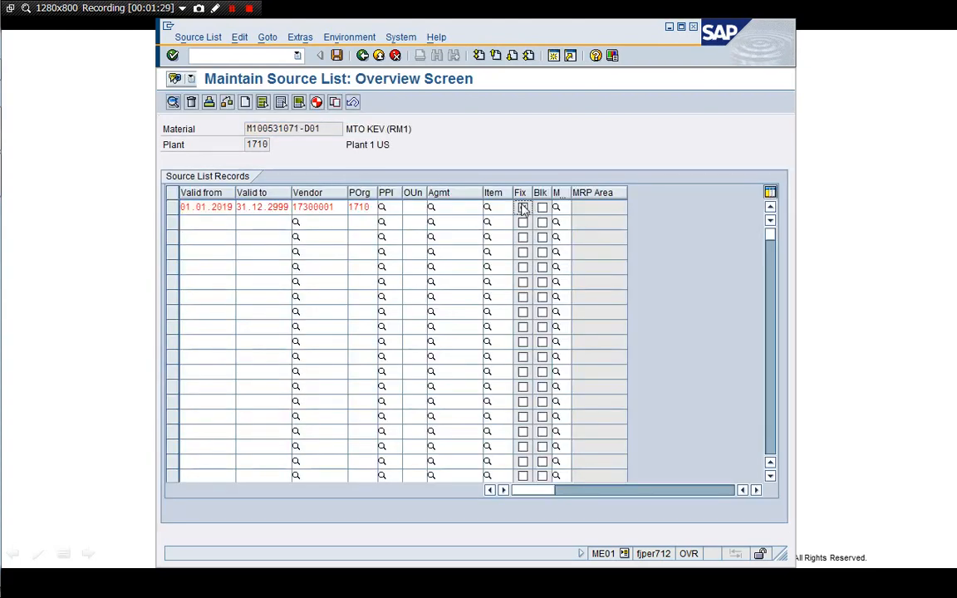
click(522, 208)
click(580, 213)
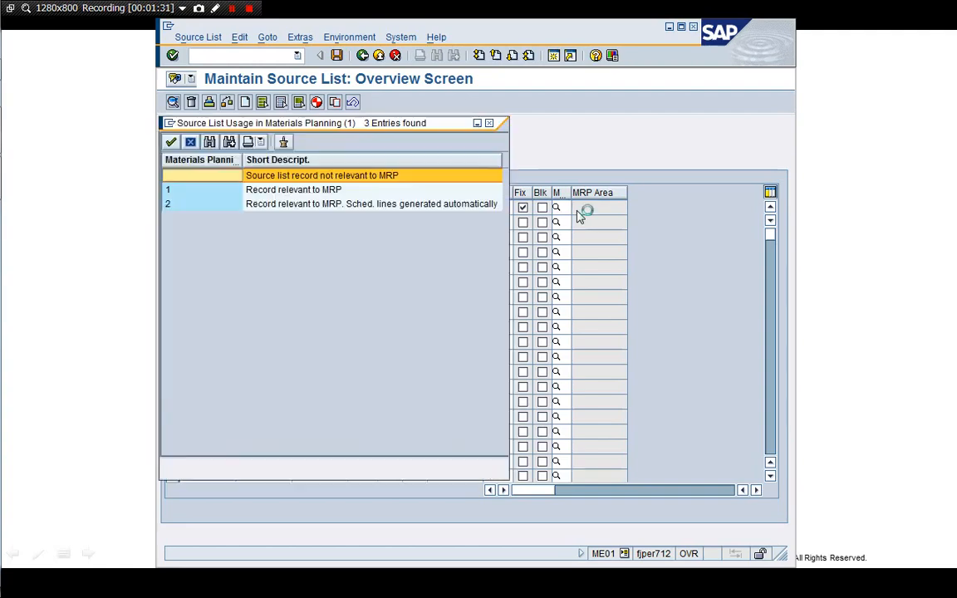
click(196, 188)
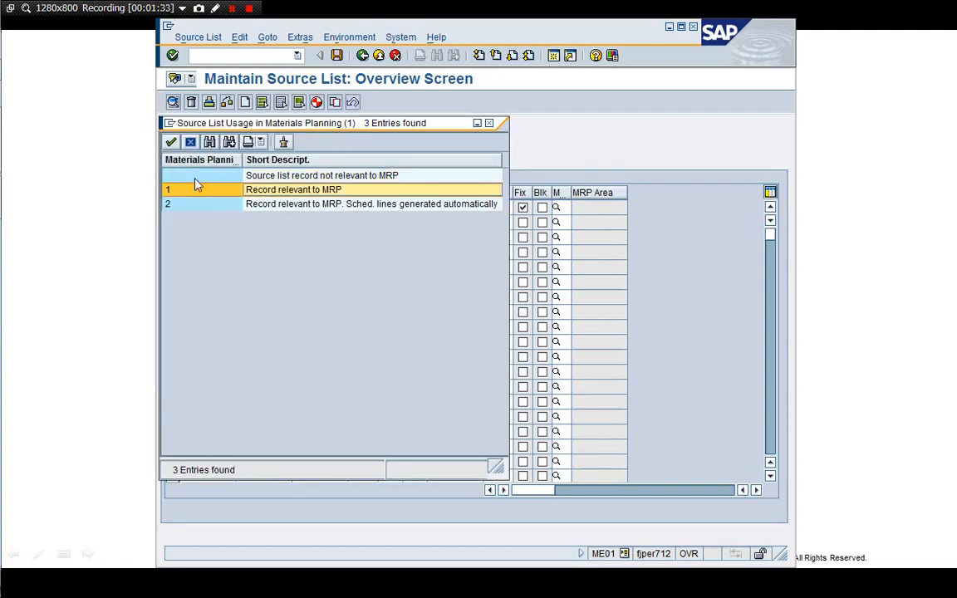
click(171, 142)
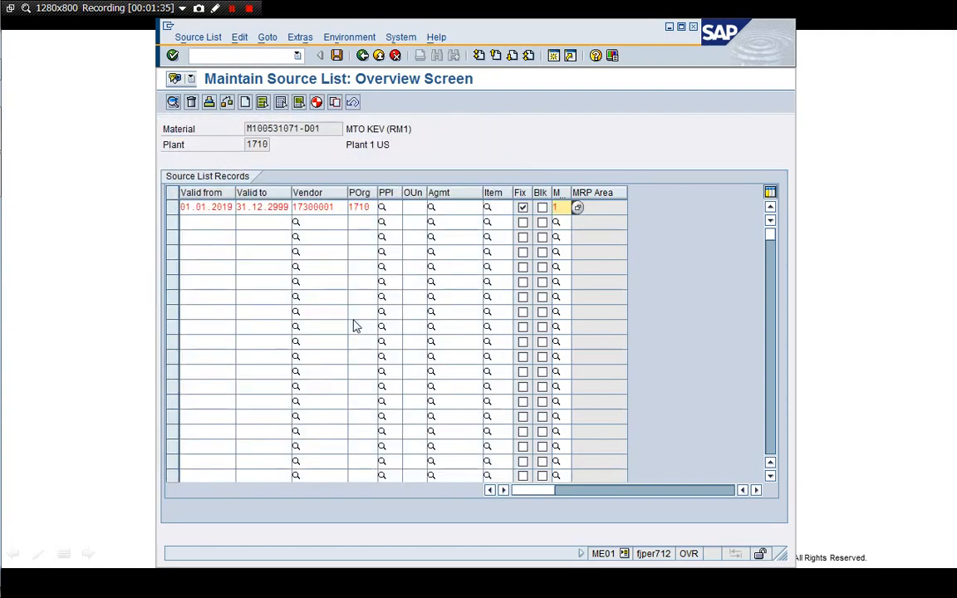
- Generate the source list records valid from 01.01.2019 to 31.12.2999 with existing records deleted, and save the source list
click(317, 102)
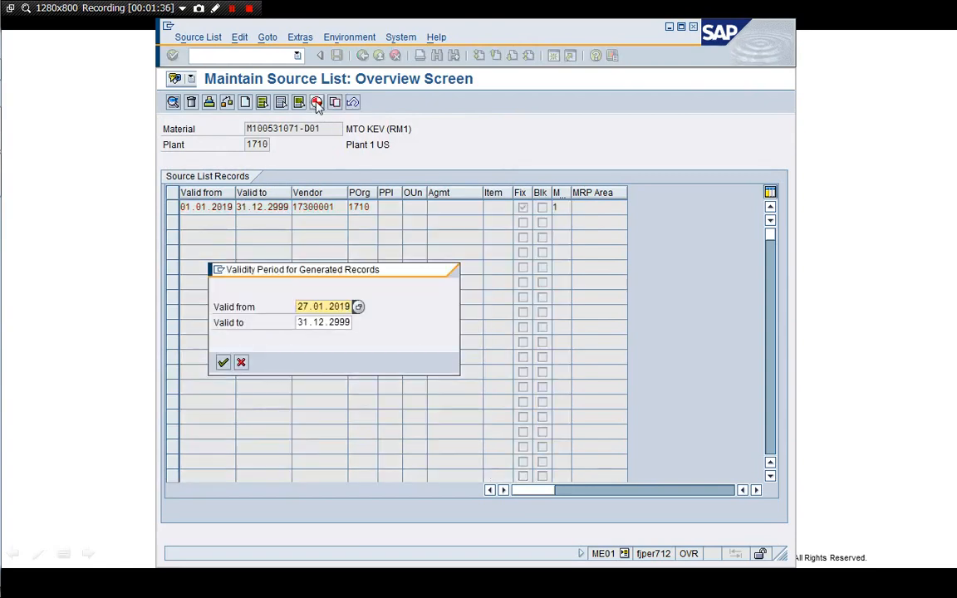
text(01)
key(Return)
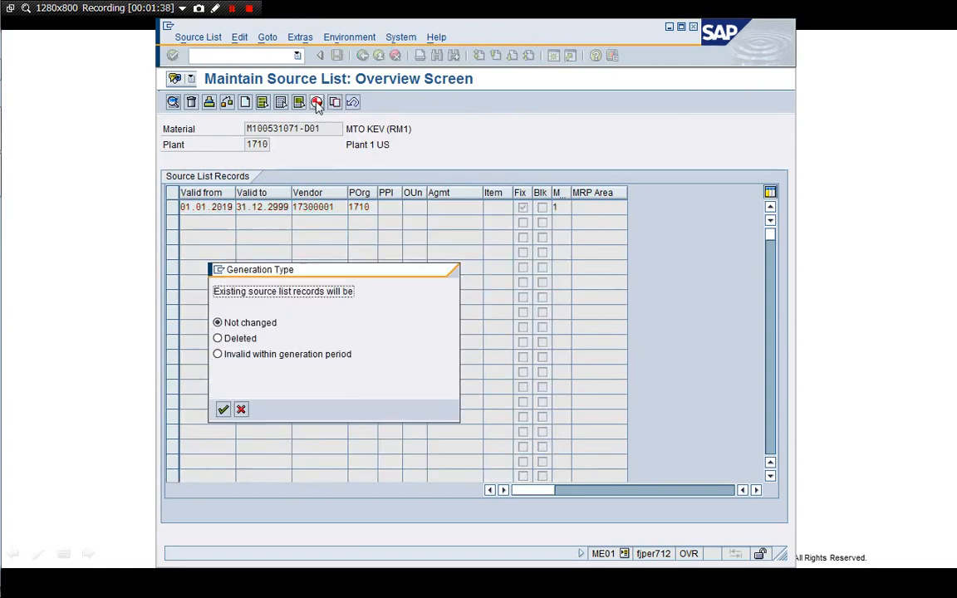
click(227, 340)
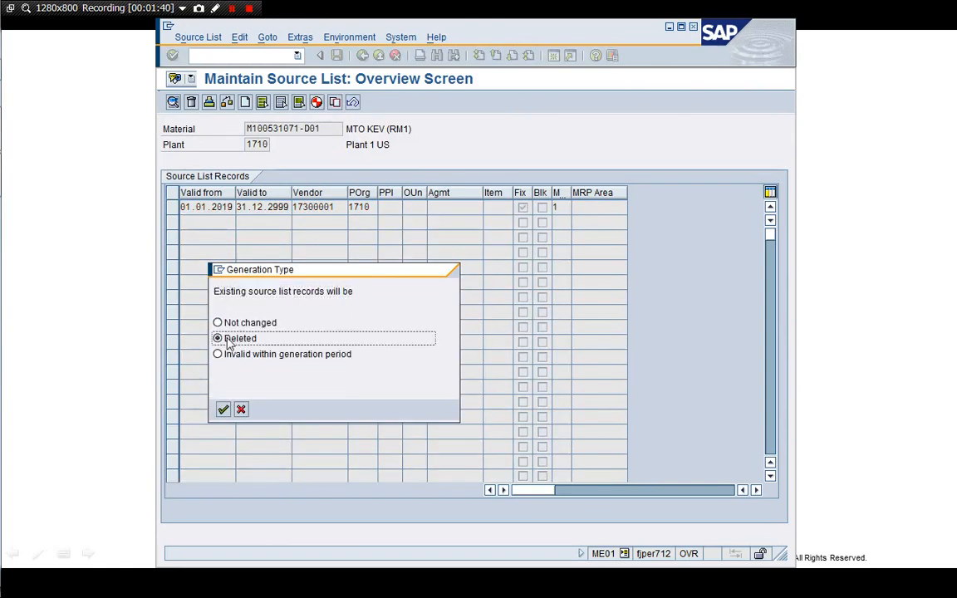
key(Return)
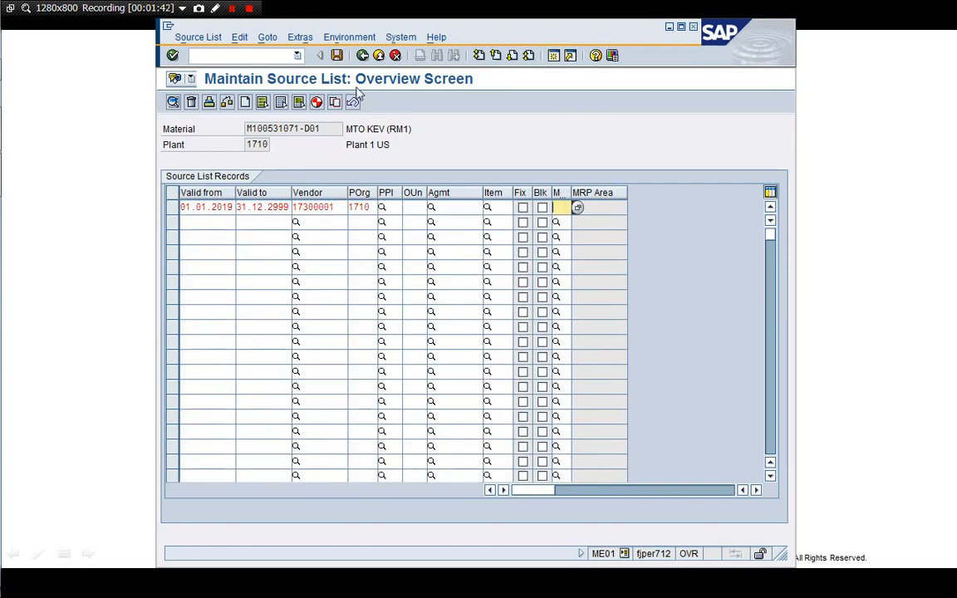
click(336, 55)
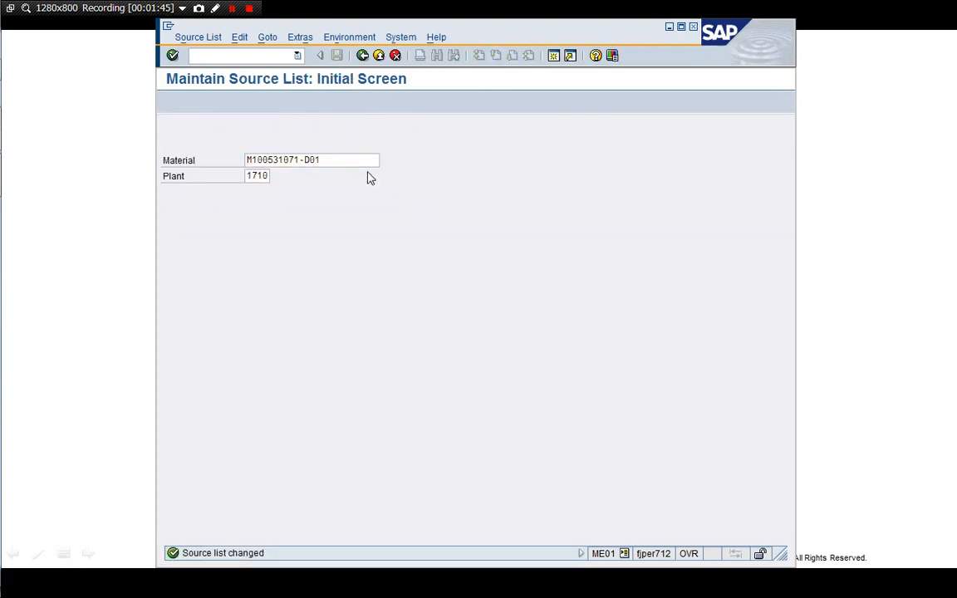
- Reopen the source list of M100531071-D01, set its record to fixed with MRP usage 1, and save it
key(Return)
click(523, 209)
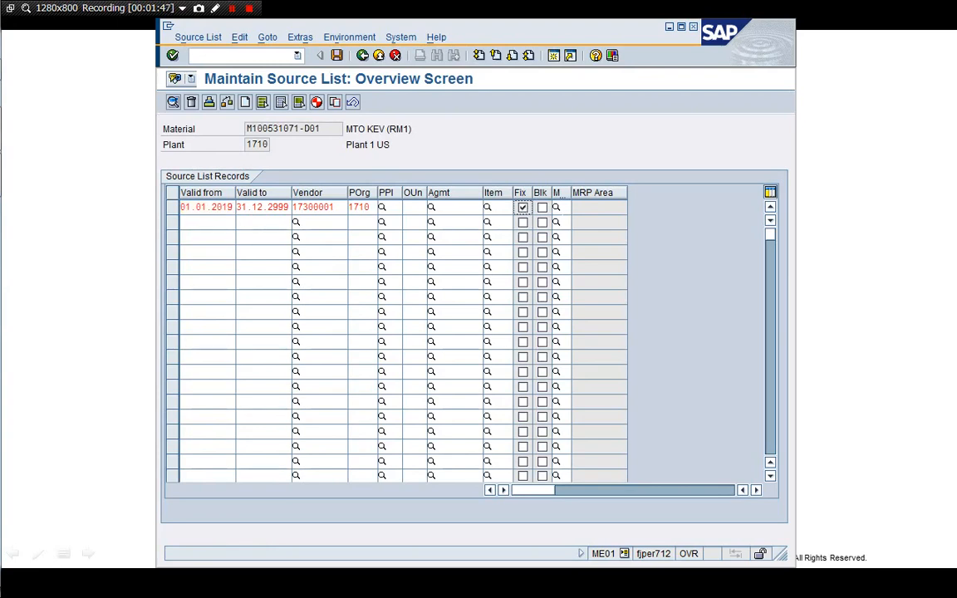
click(561, 207)
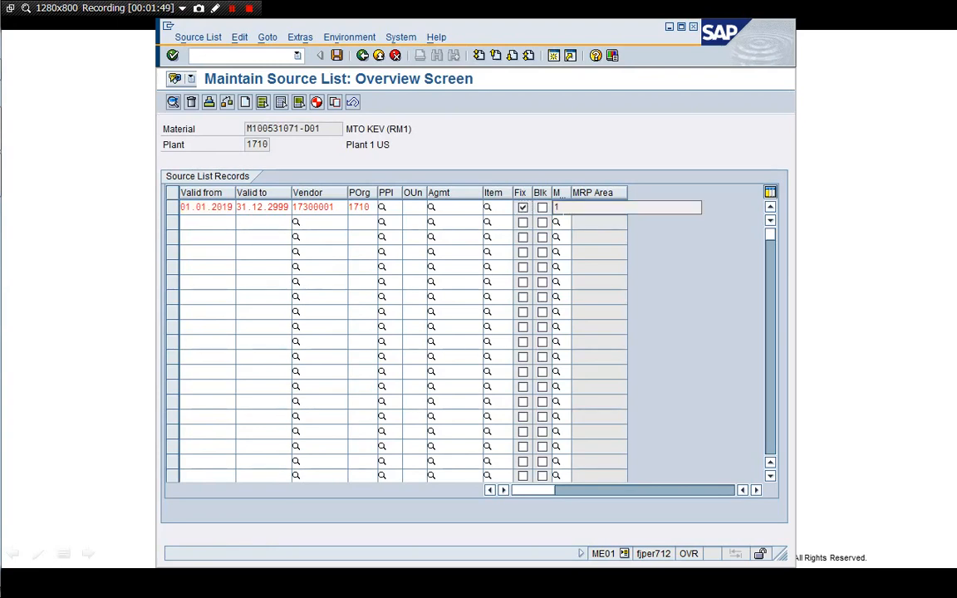
text(1)
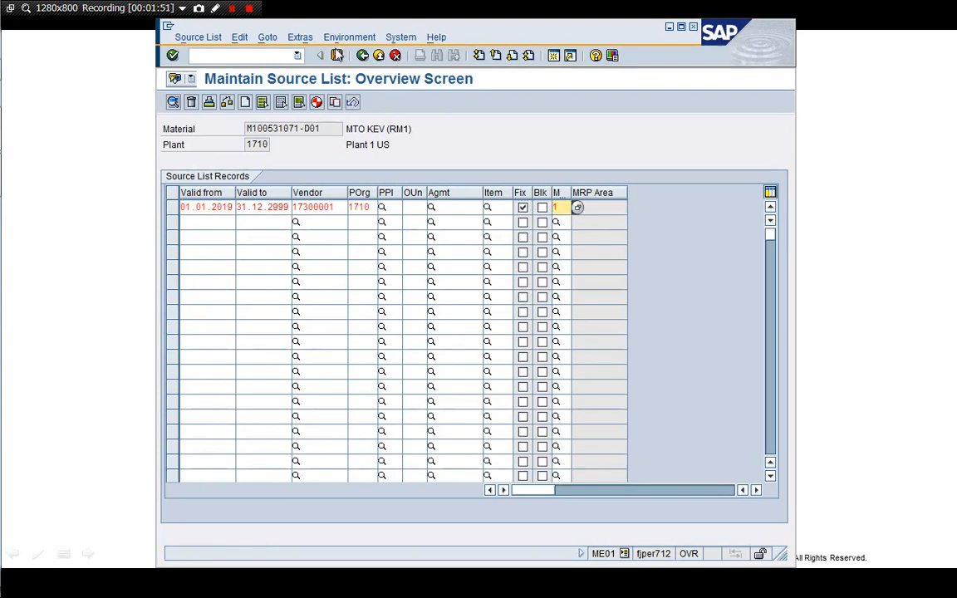
click(336, 55)
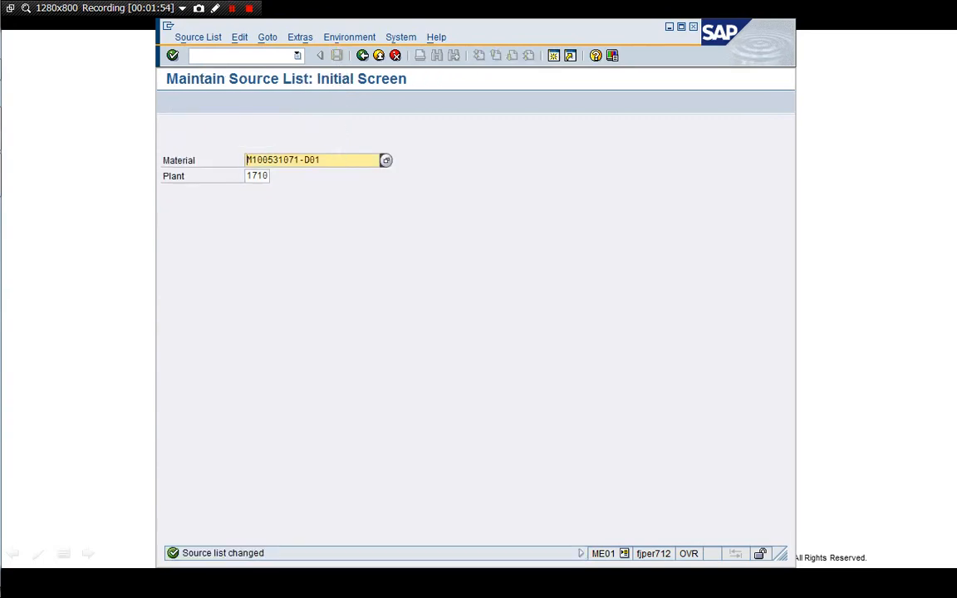
- Set the source list record of material M100531071-D02 to fixed with MRP usage 1, save it, and leave source list maintenance
key(BackSpace)
text(2)
key(Return)
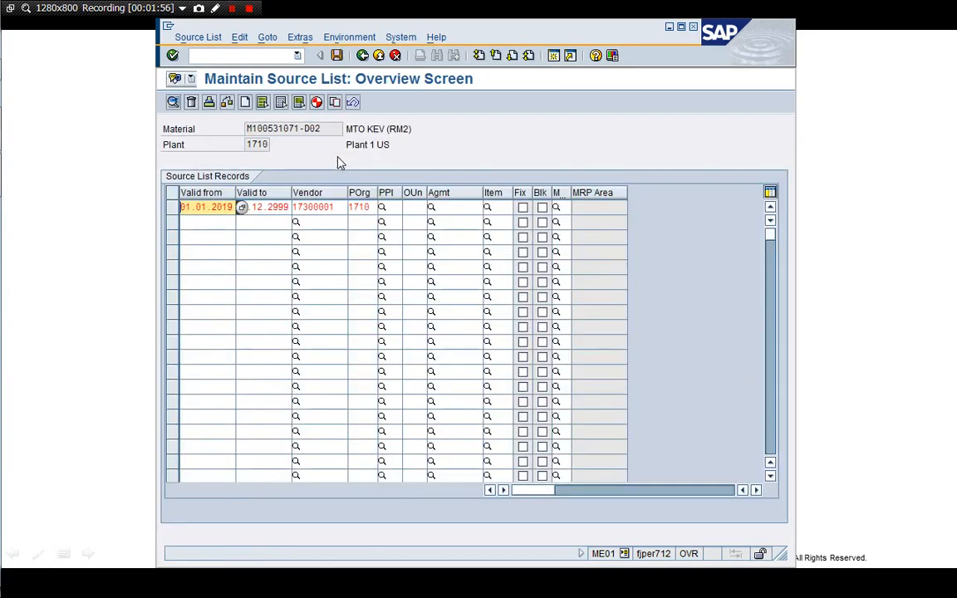
click(523, 207)
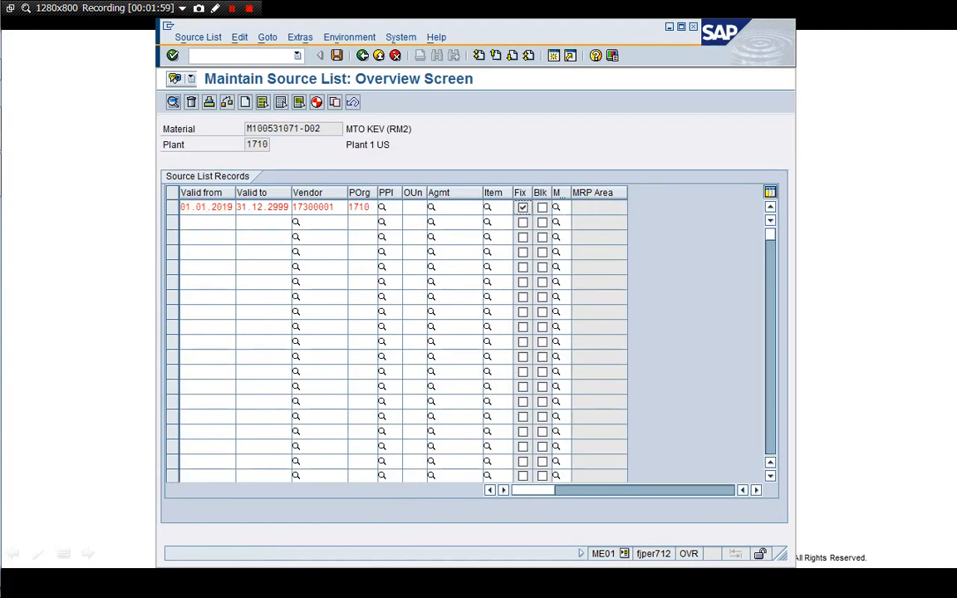
text(1)
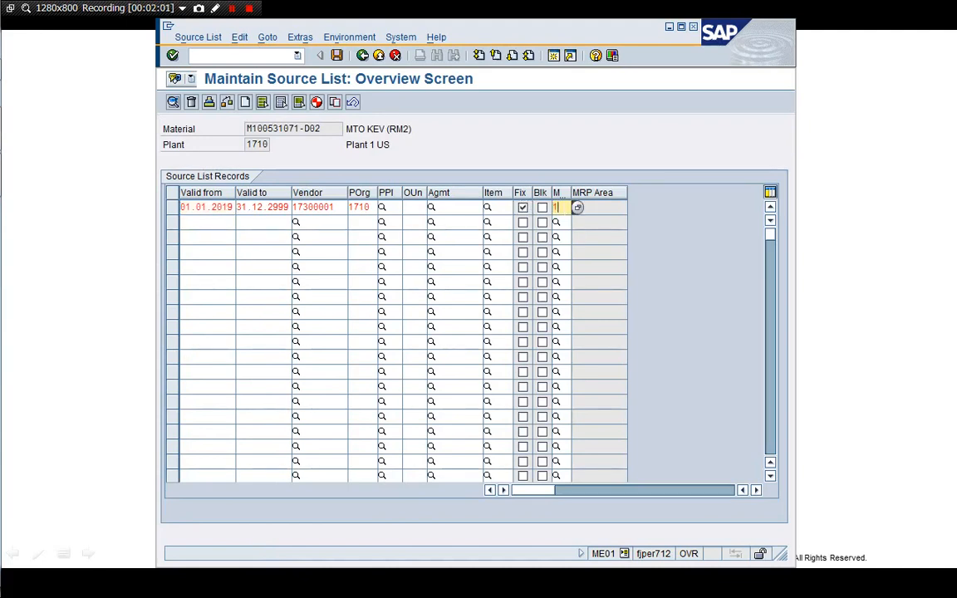
click(336, 55)
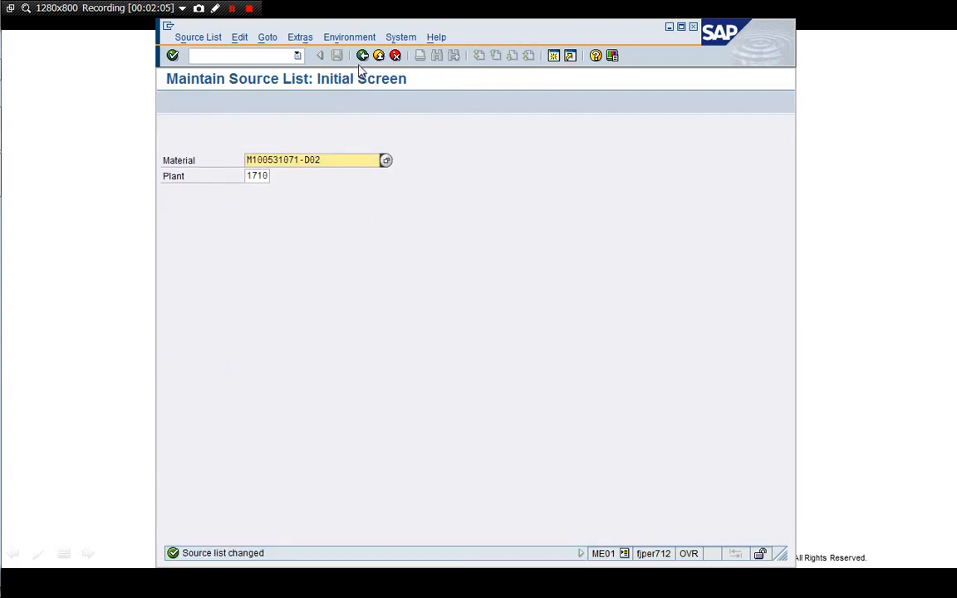
click(360, 58)
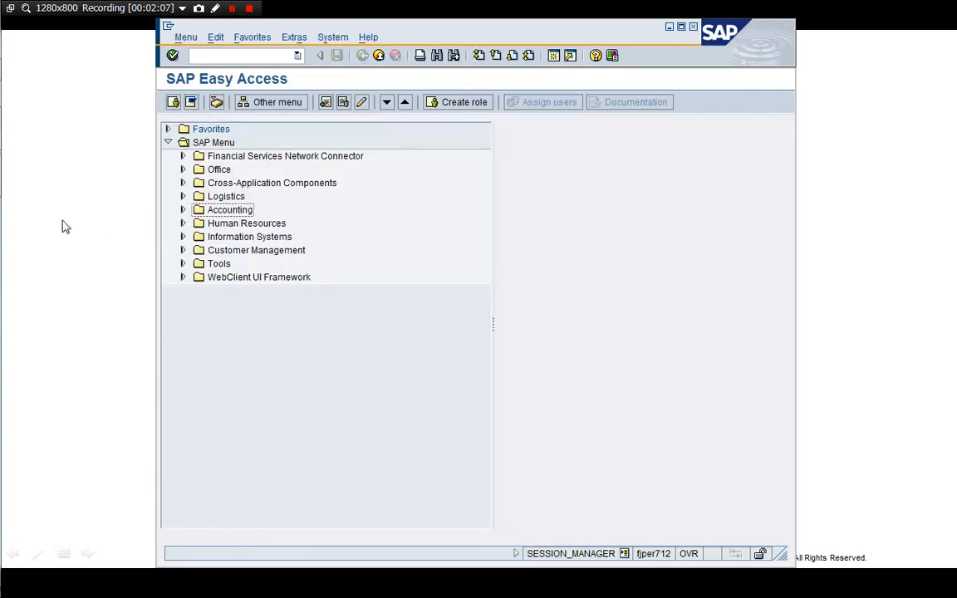
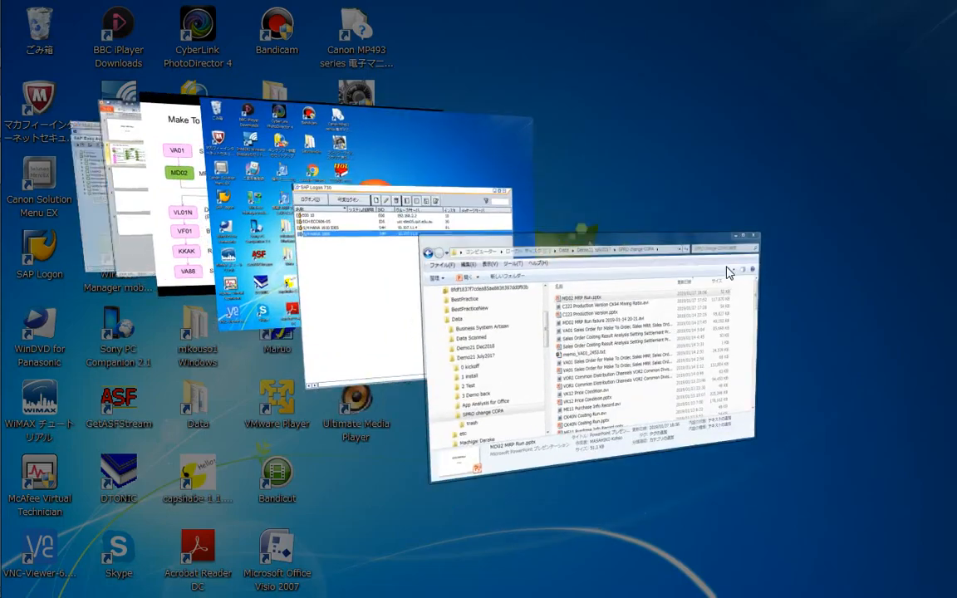
key(super+shift+Tab)
key(super+shift+Tab)
key(super)
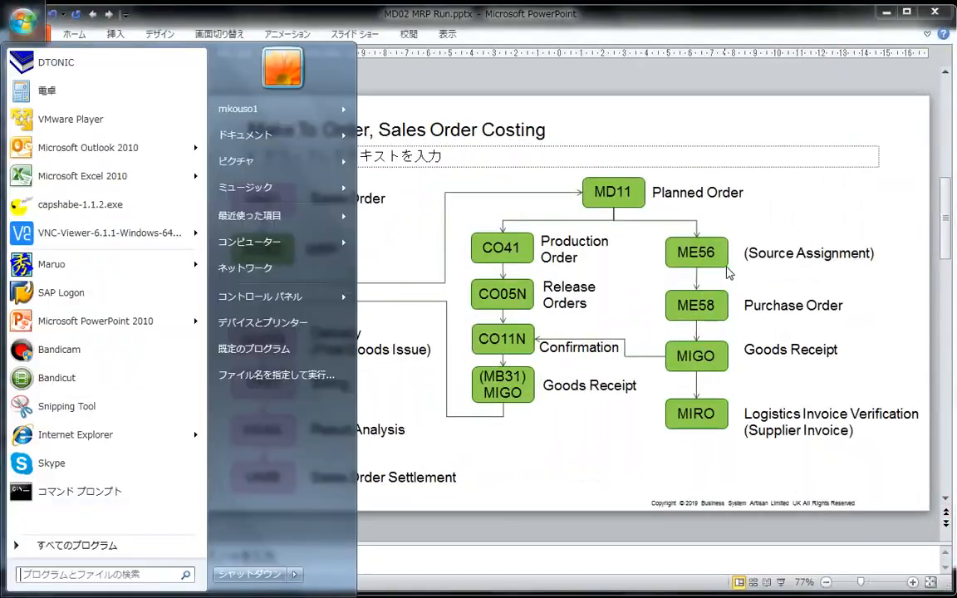
key(super+Tab)
key(super+Tab)
key(super+Tab)
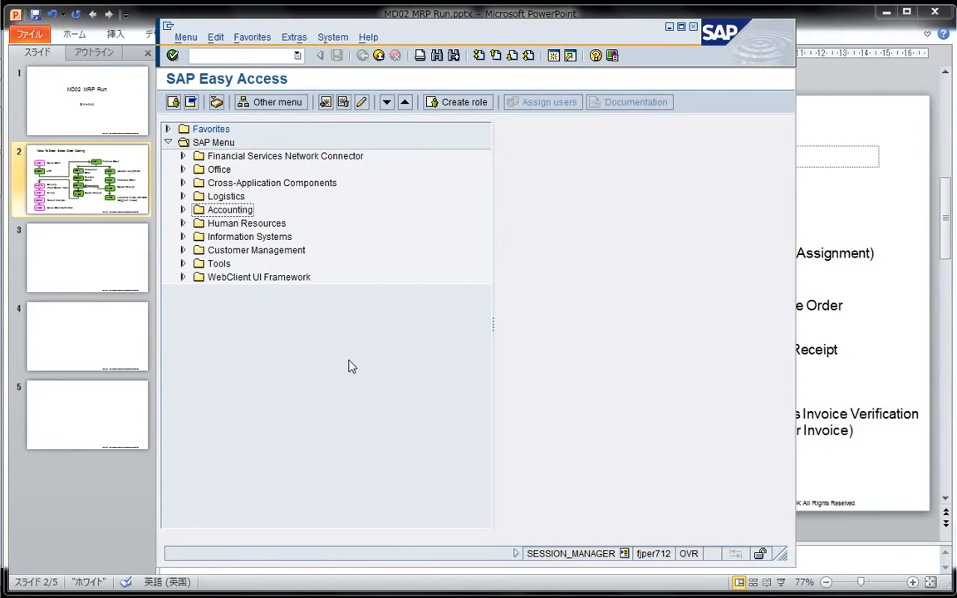
key(super+Tab)
key(super+Tab)
key(super+Tab)
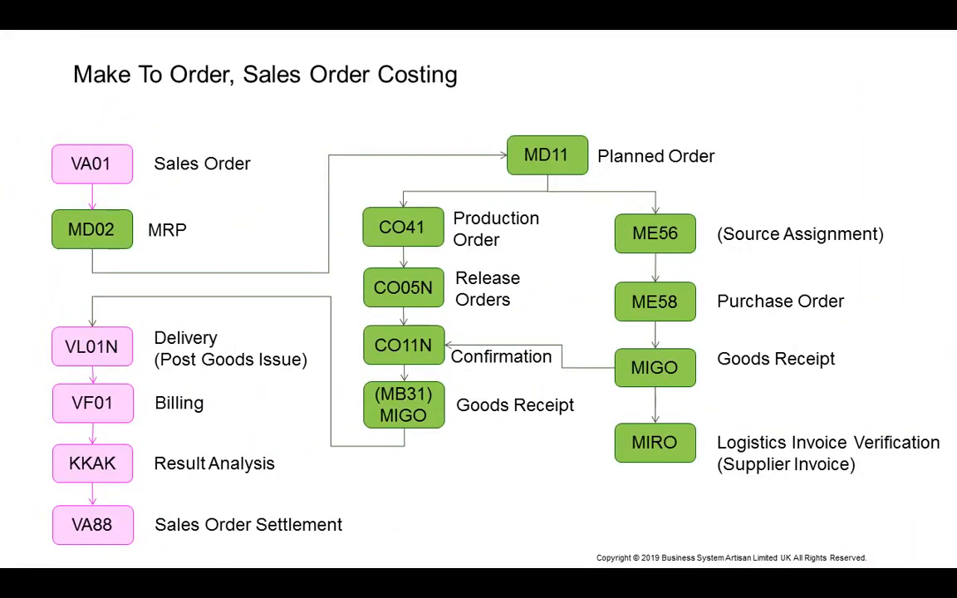
key(Right)
- Switch to SAP and display the stock/requirements list (MD04) of material M100531071-A01 in plant 1710
key(super+Tab)
key(super+Tab)
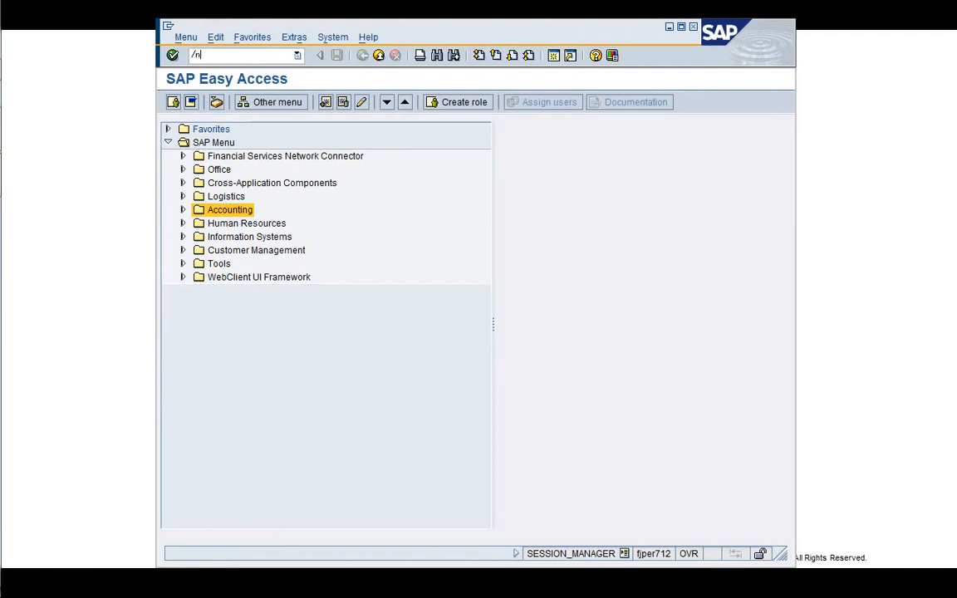
text(4)
key(Return)
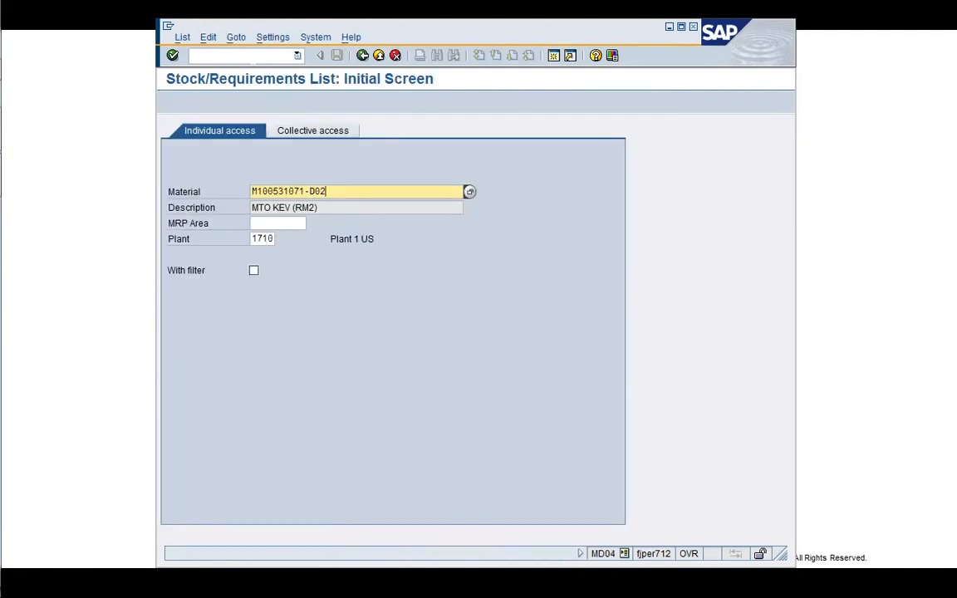
key(BackSpace)
text(1)
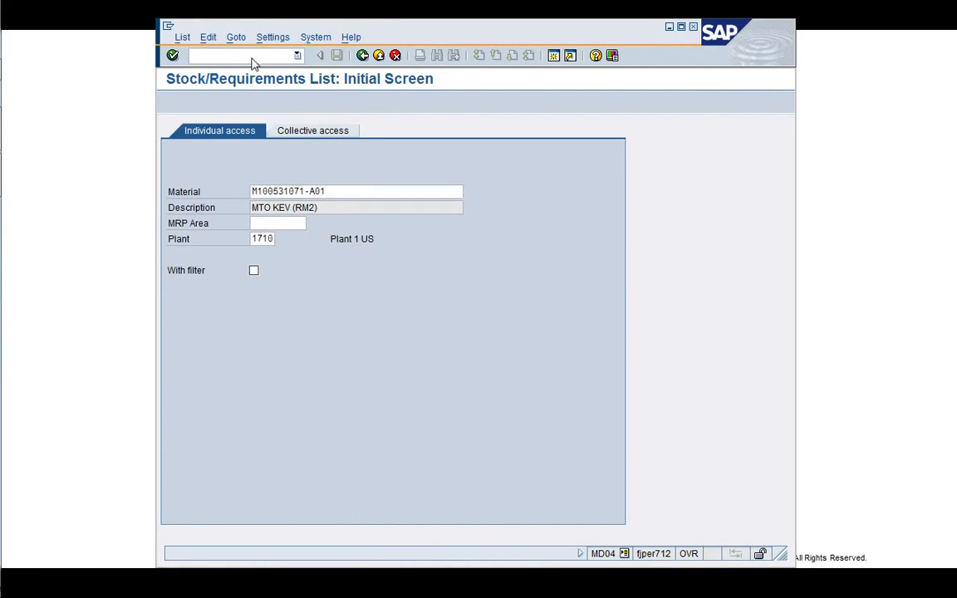
key(Return)
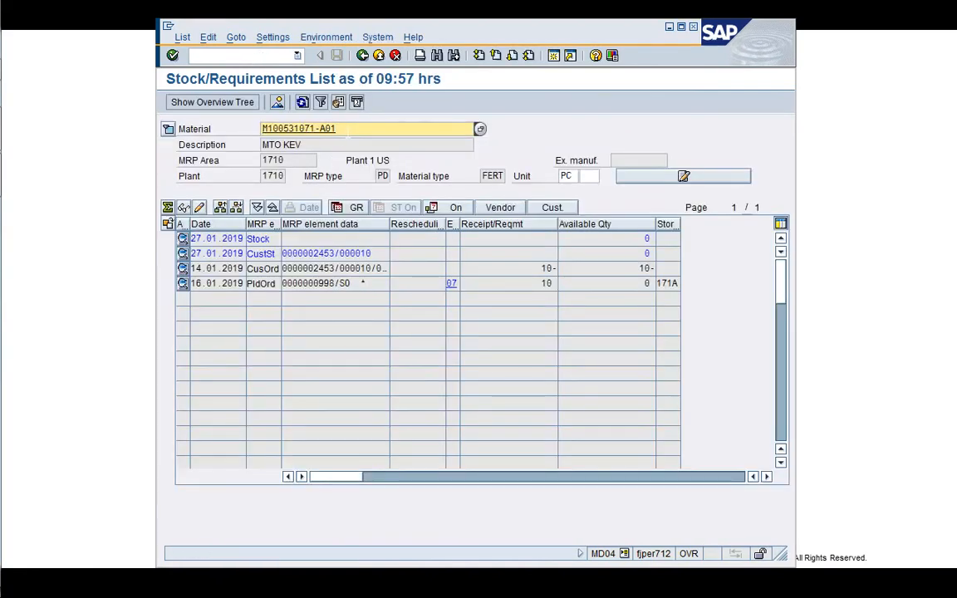
- Display the stock/requirements list of the semi-finished material M100531071-B01 in plant 1710
key(BackSpace)
key(BackSpace)
key(BackSpace)
text(B01)
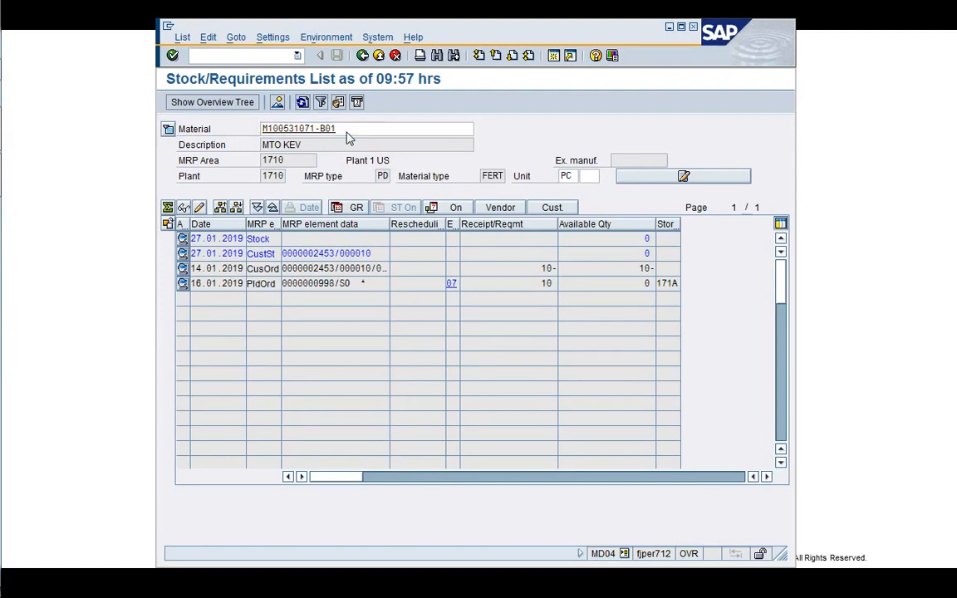
key(Return)
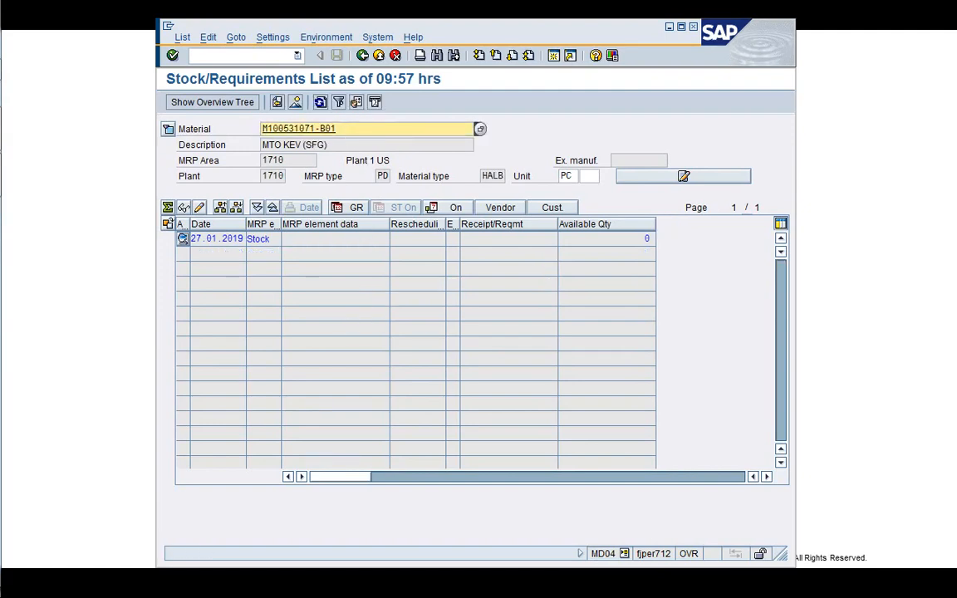
- Display the stock/requirements list of raw material M100531071-D01 in plant 1710 and leave the stock/requirements list transaction
key(BackSpace)
key(BackSpace)
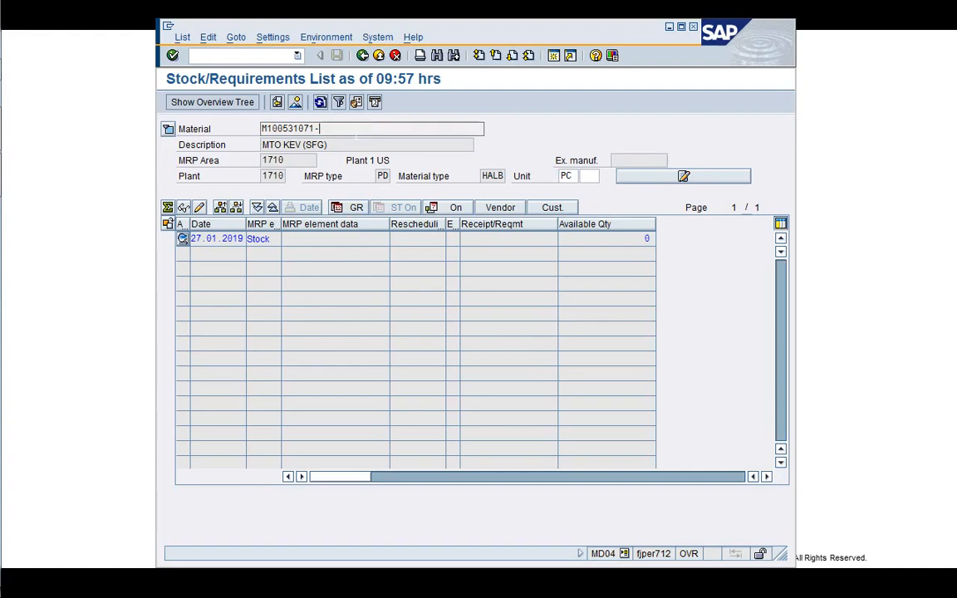
text(01)
key(Return)
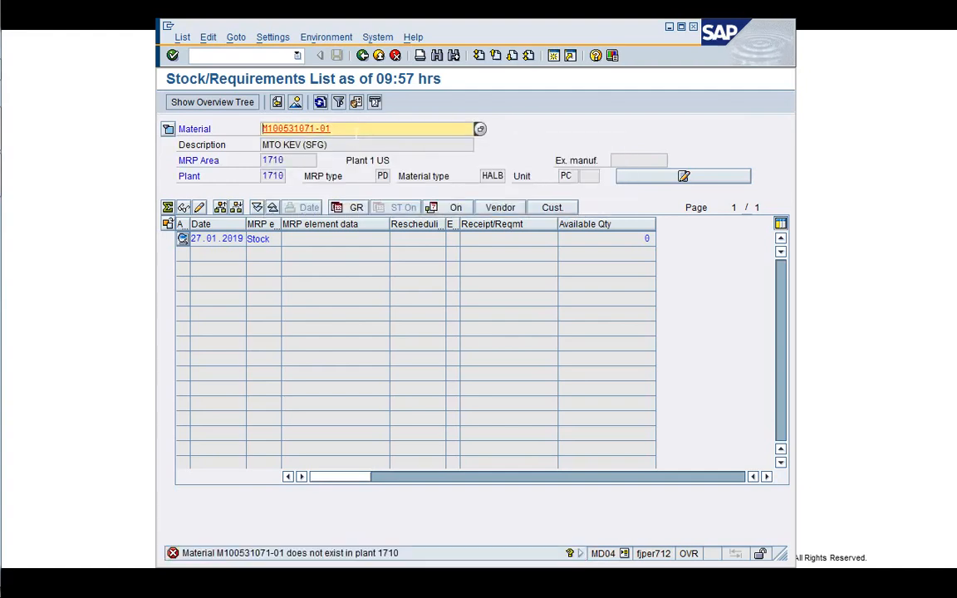
key(BackSpace)
key(BackSpace)
text(D01)
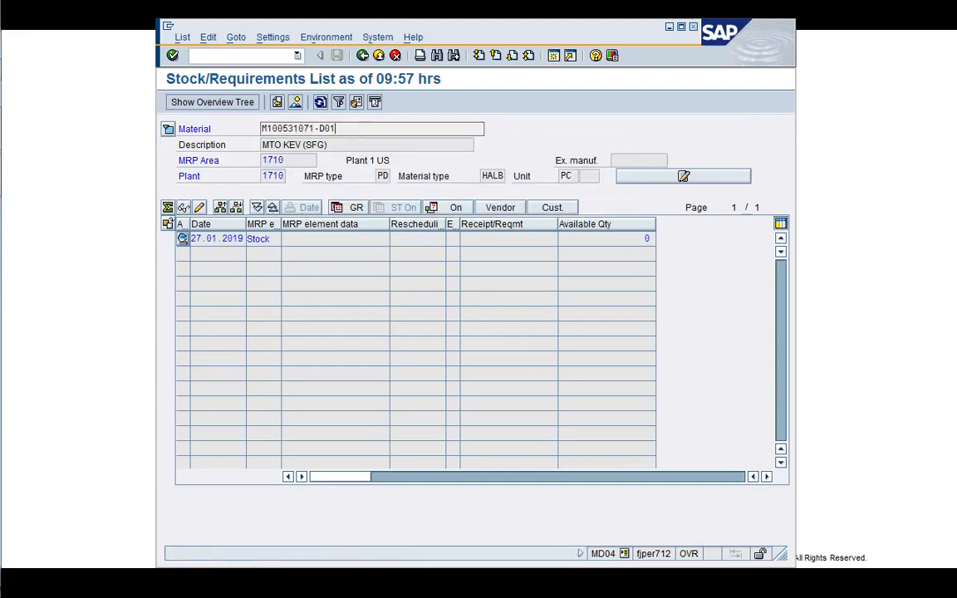
key(Return)
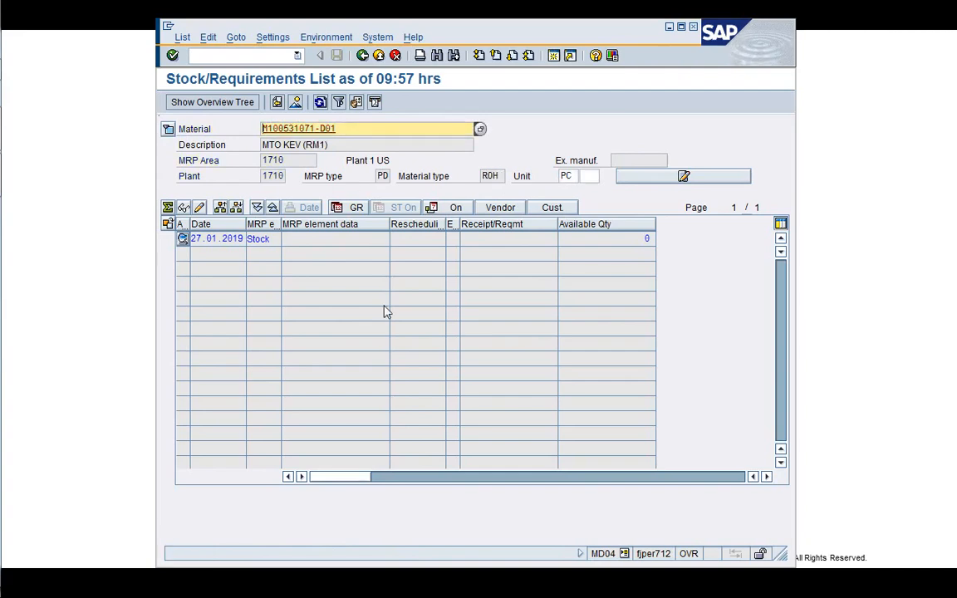
click(363, 55)
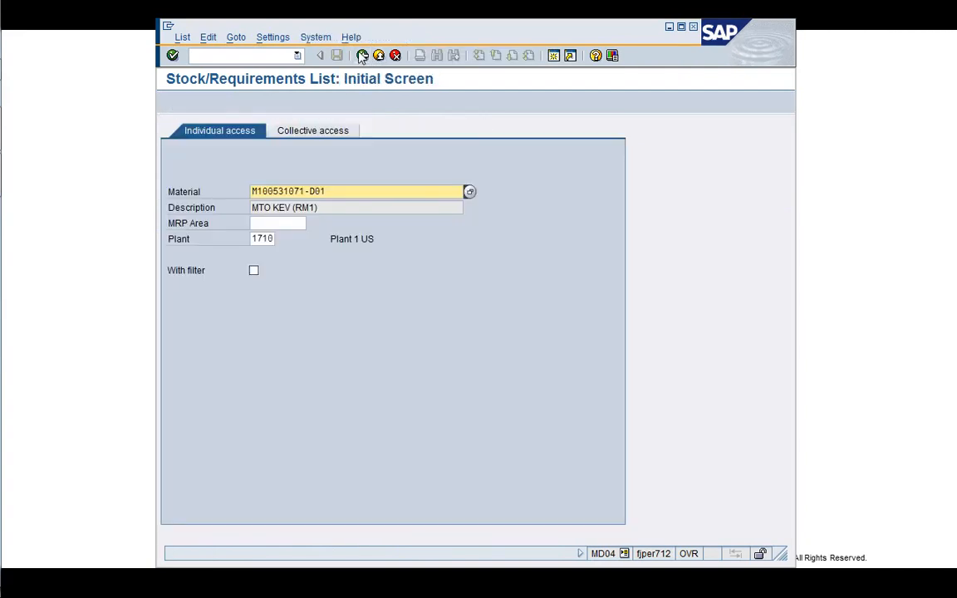
click(362, 55)
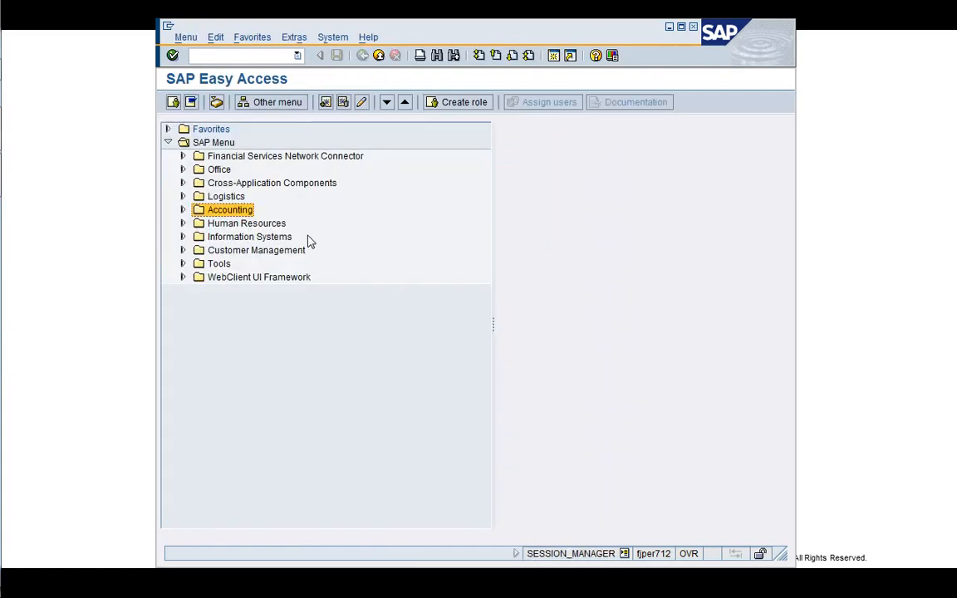
- Expand the SAP navigation tree through Logistics and Production down to the MRP folder
key(Up)
key(Right)
key(Down)
key(Down)
key(Down)
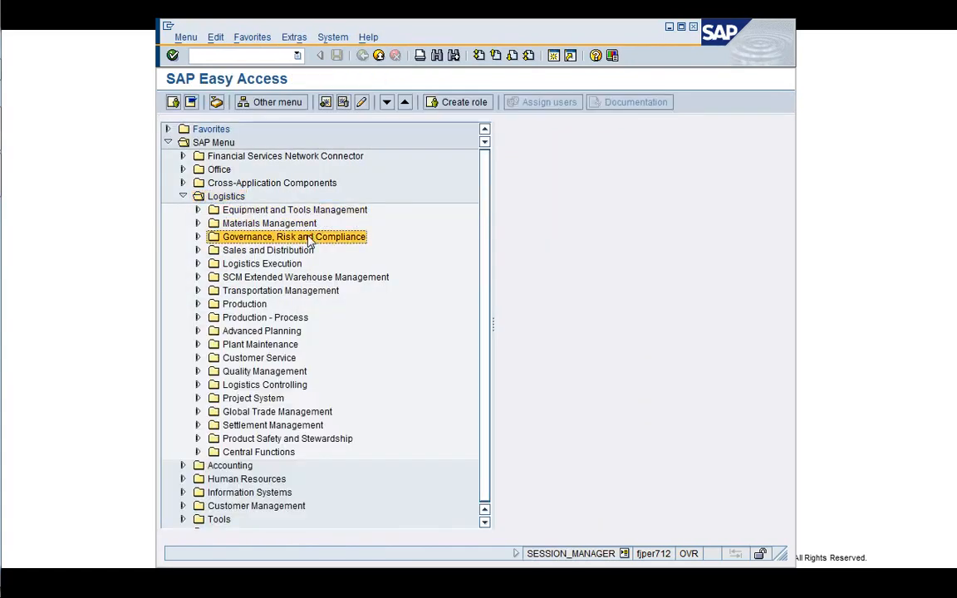
key(Down)
key(Down)
key(Down)
key(Down)
key(Down)
key(Right)
key(Down)
key(Down)
key(Down)
key(Down)
key(Right)
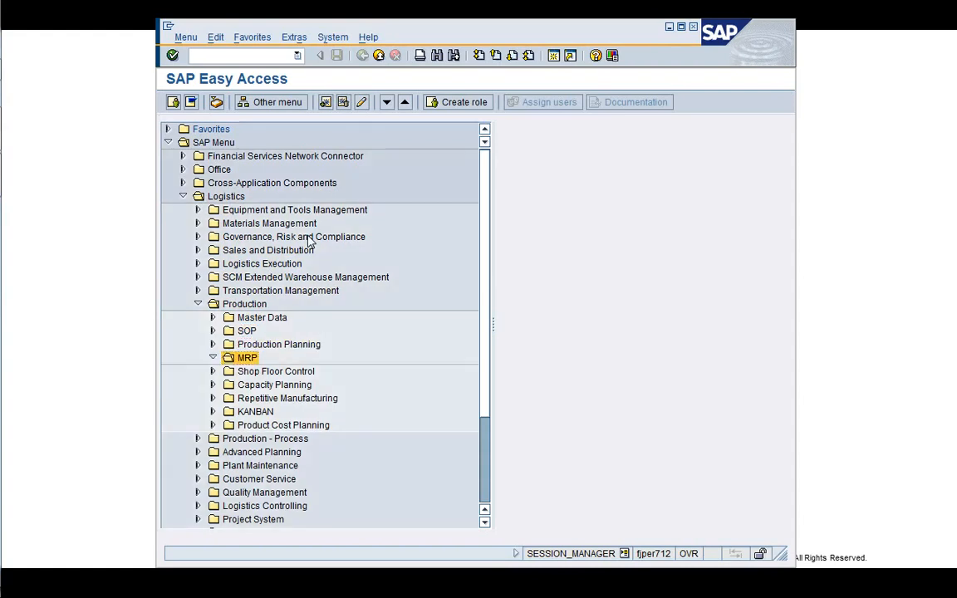
- Start multilevel single-item planning (MD02) from the Planning folder under MRP
key(Down)
key(Down)
key(Up)
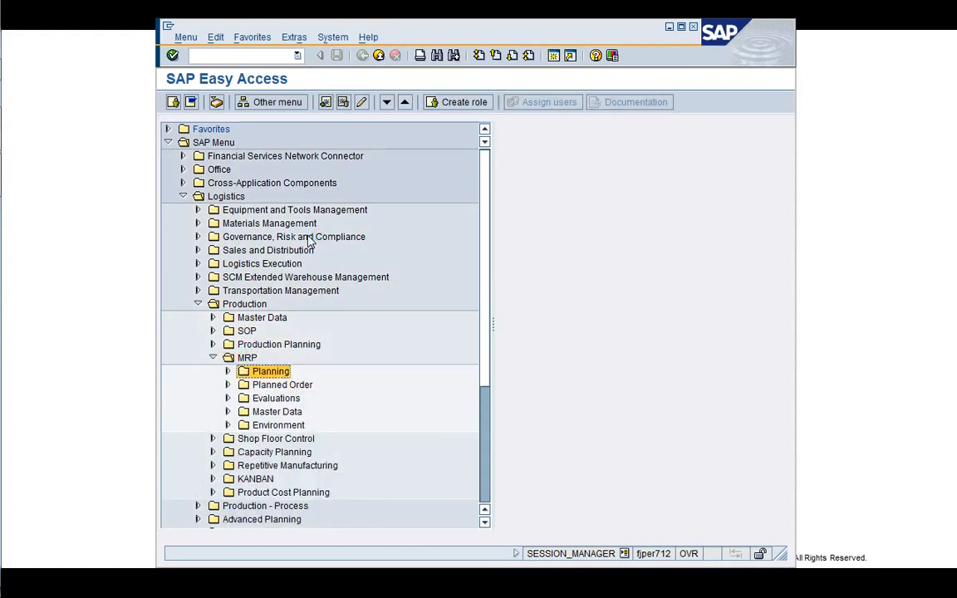
key(Right)
key(Down)
key(Down)
key(Return)
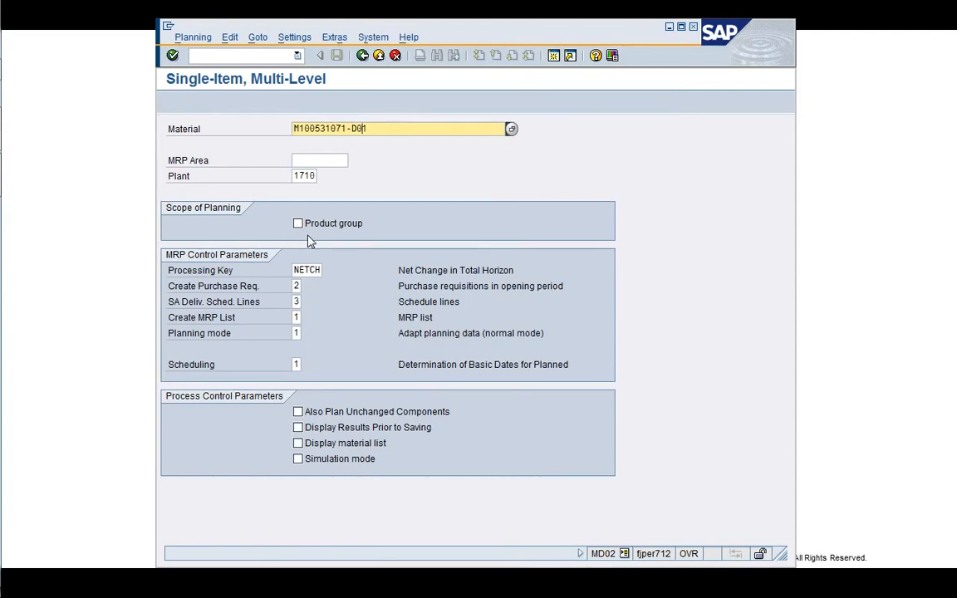
- Set the planning material to M100531071-A01 and enable Also Plan Unchanged Components and Display material list
text(A)
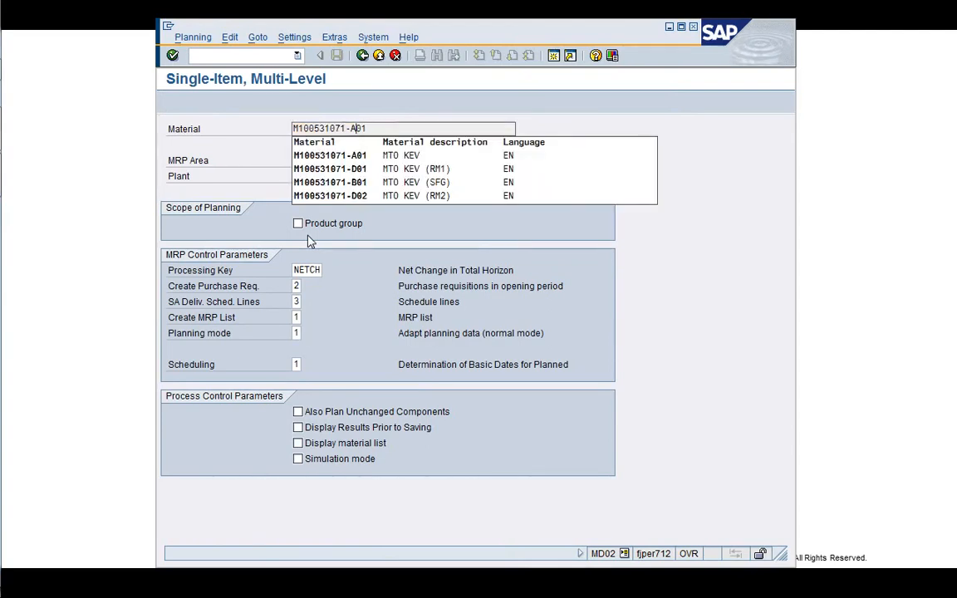
key(Tab)
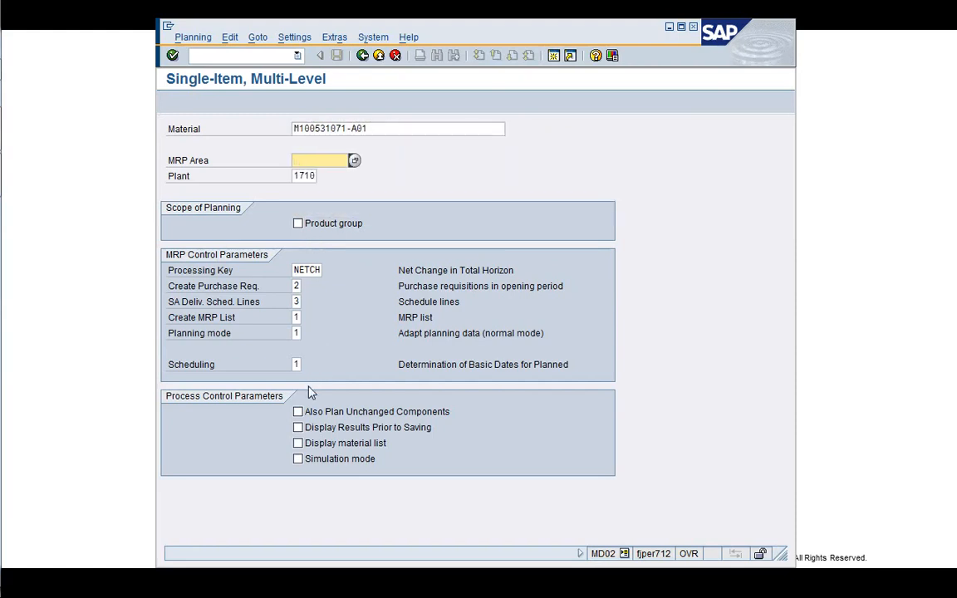
click(299, 412)
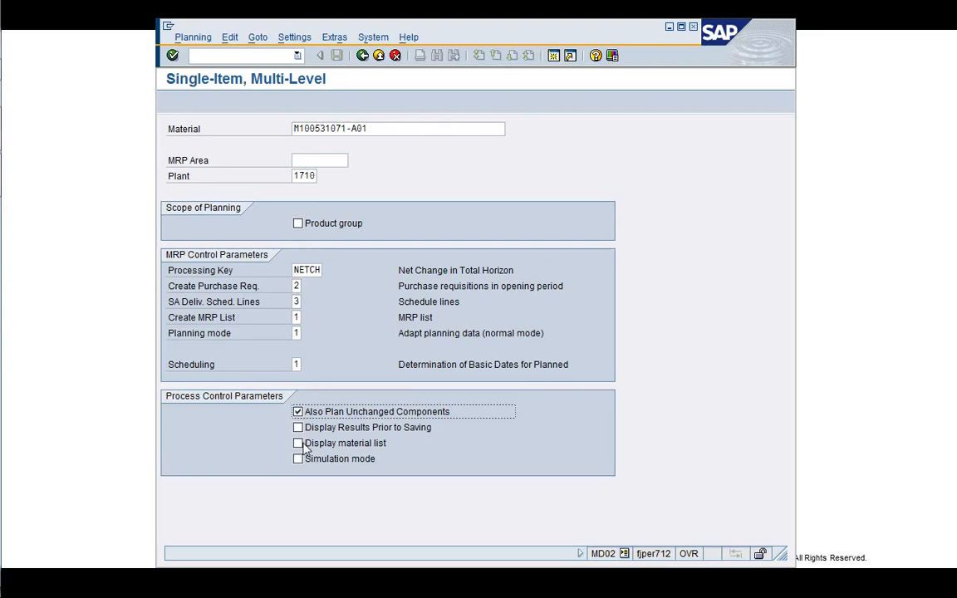
click(301, 445)
- Set Create Purchase Req. to 1 and Planning mode to 3, and run the multilevel planning for M100531071-A01
click(297, 286)
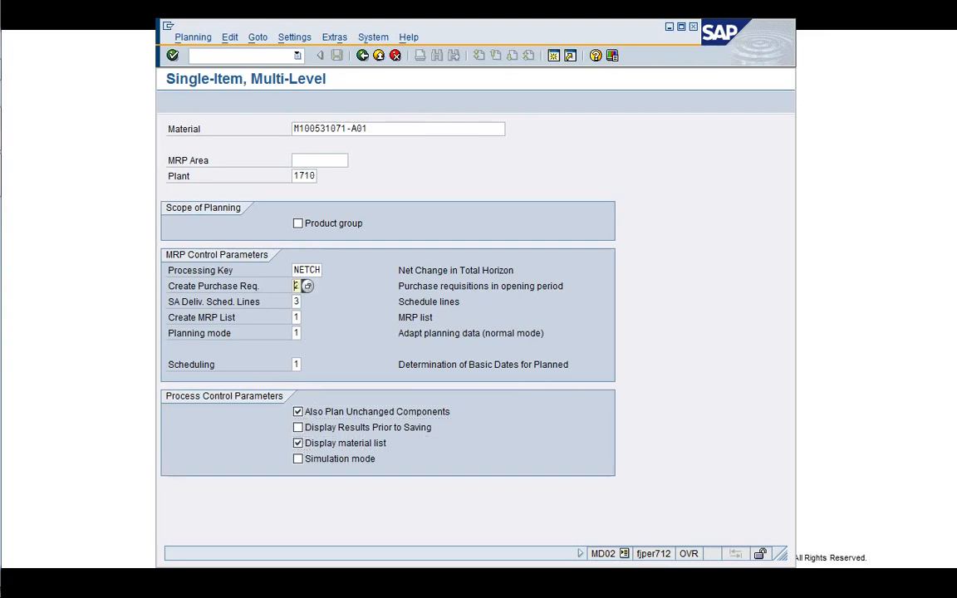
text(1)
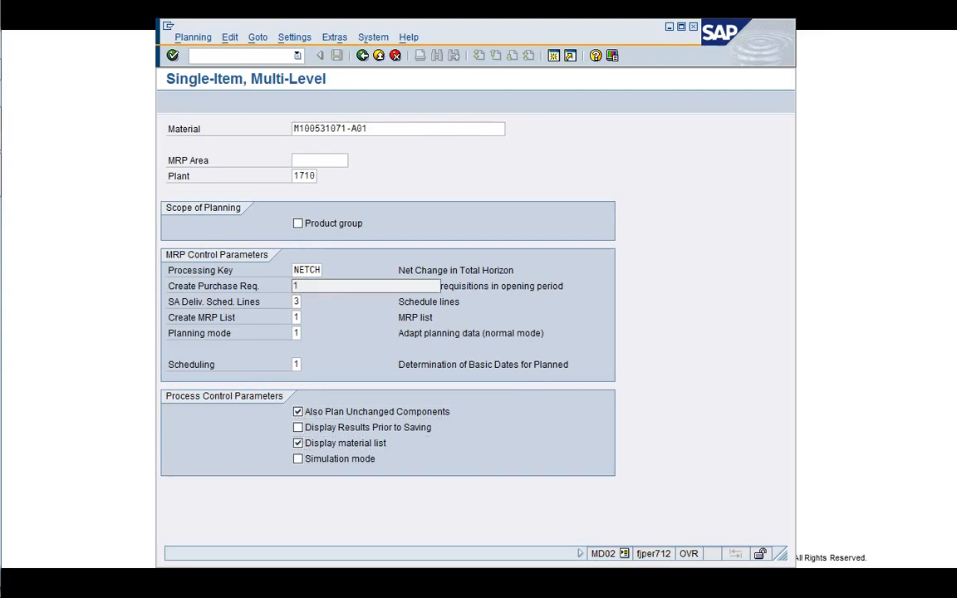
key(Tab)
key(Tab)
key(Tab)
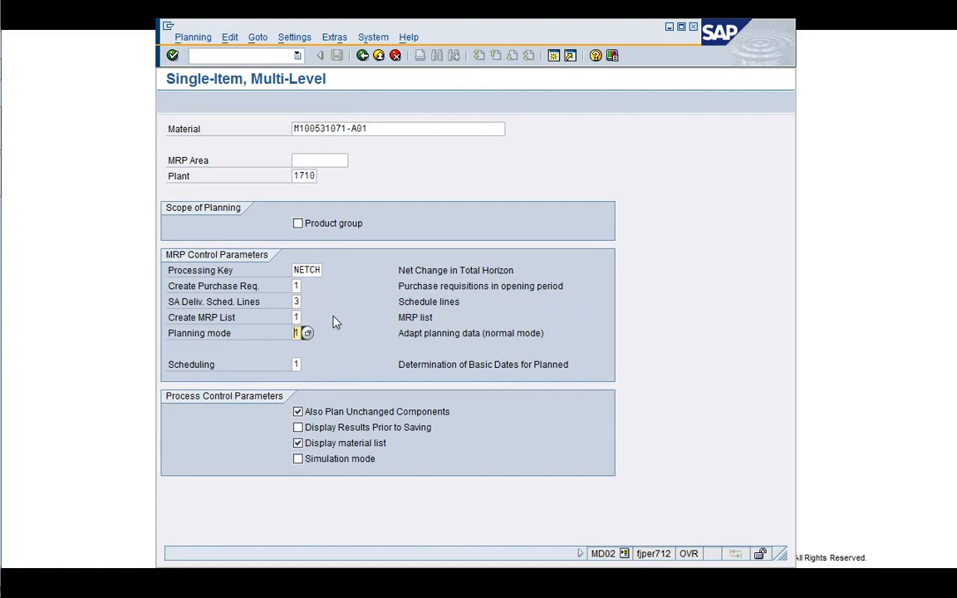
text(3)
key(Tab)
key(Return)
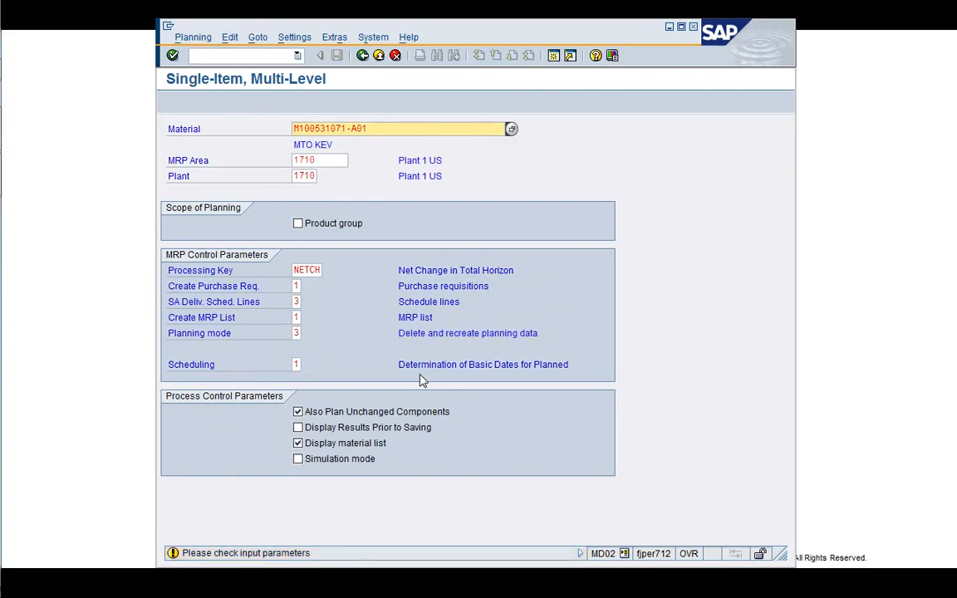
key(Return)
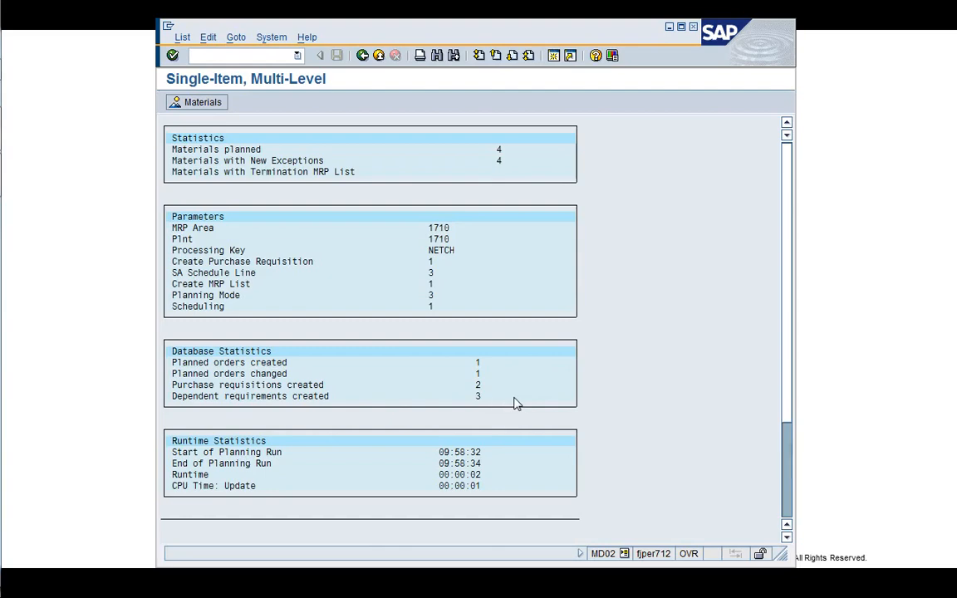
- Open an additional SAP session, and in the planning session review the run results and leave MD02
click(554, 56)
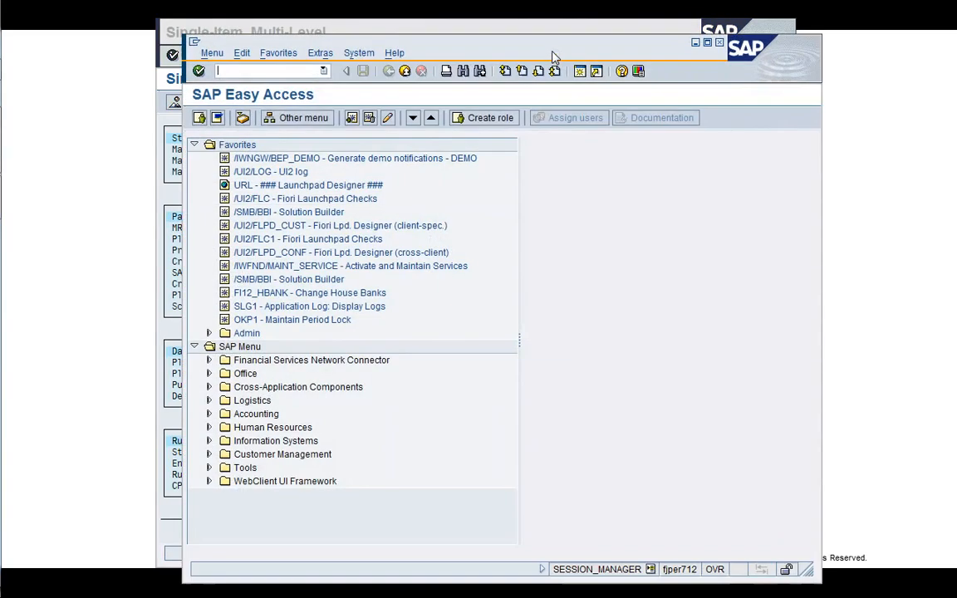
click(166, 287)
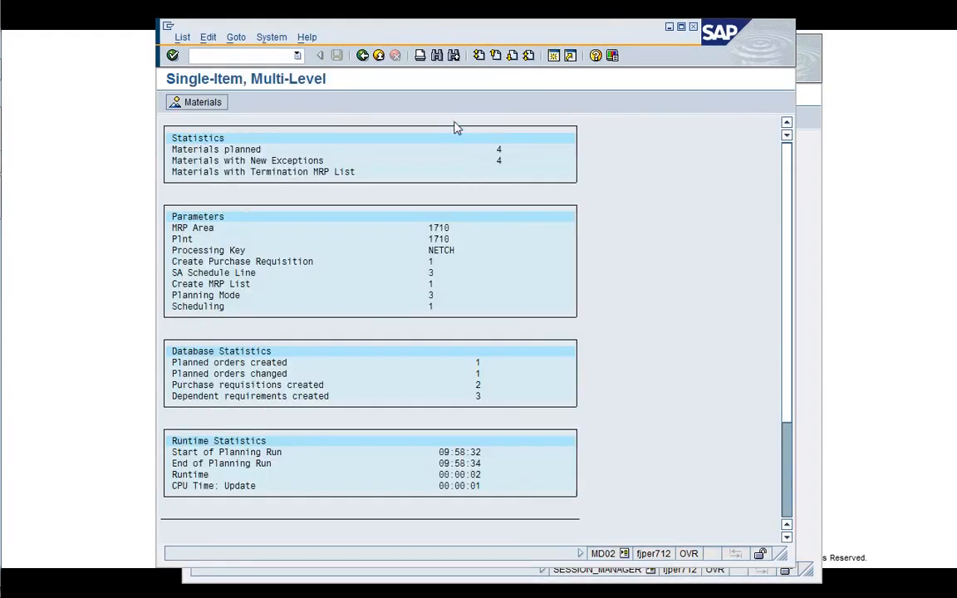
click(512, 56)
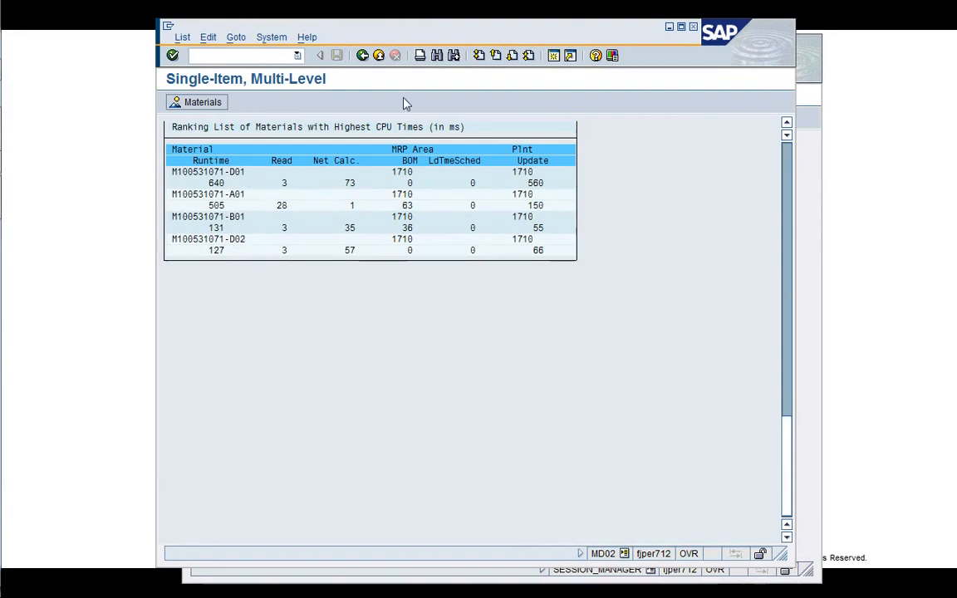
click(363, 55)
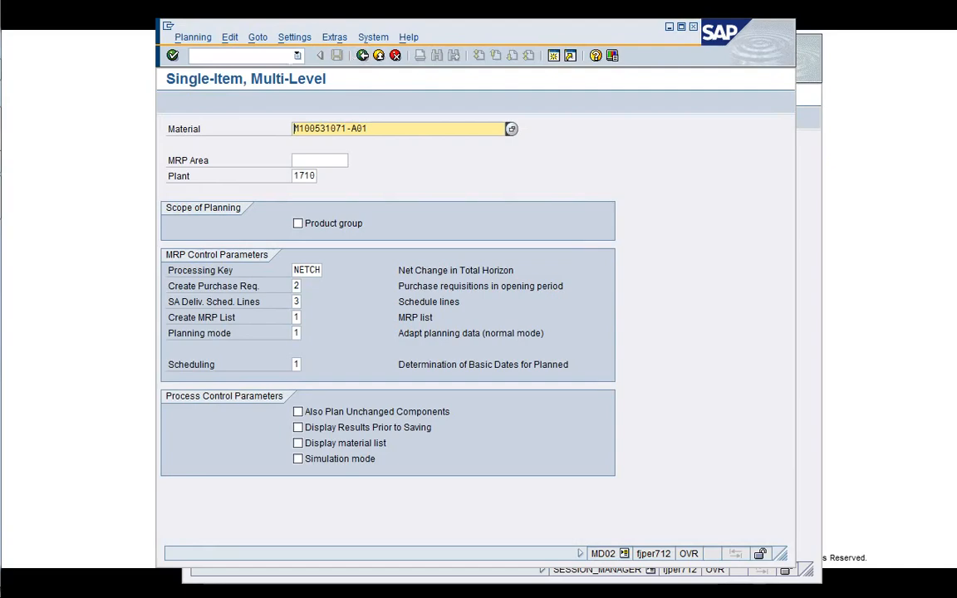
click(363, 57)
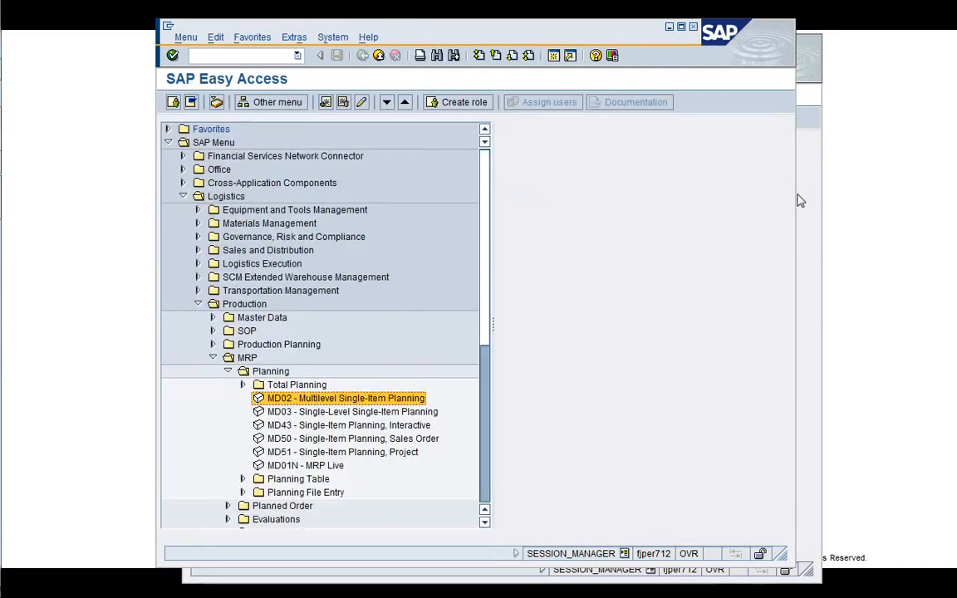
- In the additional session, display the stock/requirements list (MD04) of M100531071-A01 in plant 1710 and reposition its window
click(810, 206)
text(/)
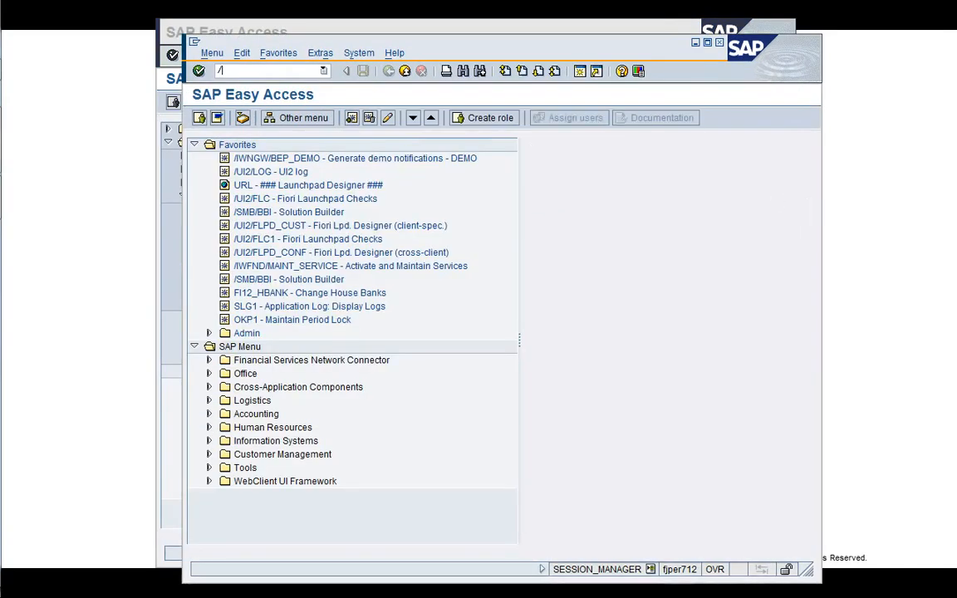
text(nmd04)
key(Return)
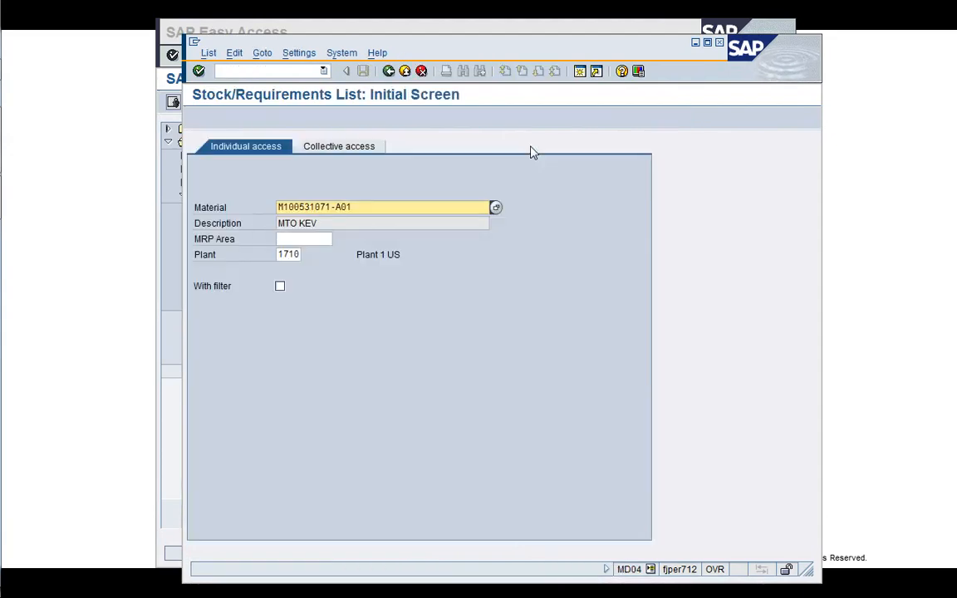
key(Return)
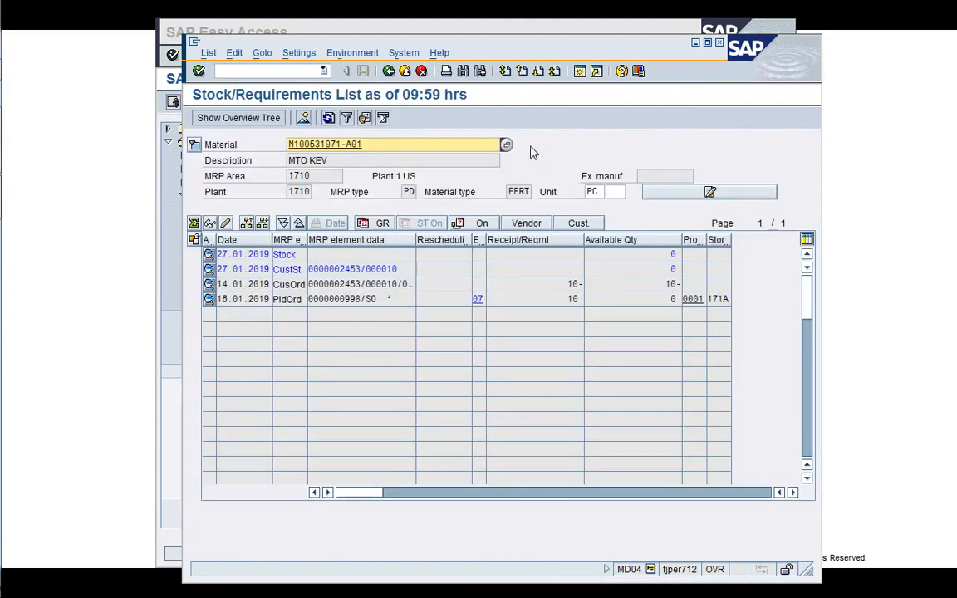
drag(507, 45, 480, 34)
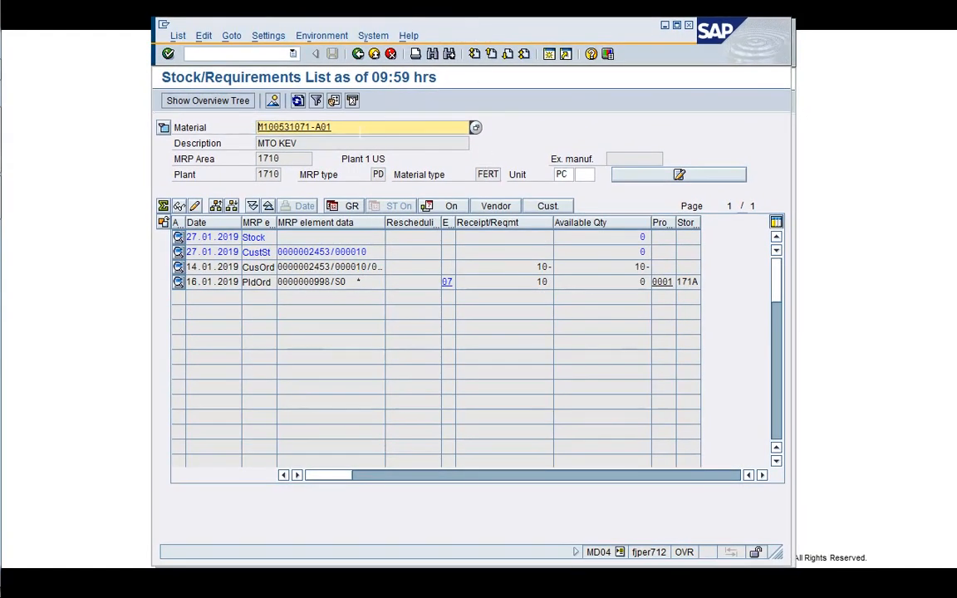
- Switch the stock/requirements list to material M100531071-B01 and refresh it
key(BackSpace)
key(BackSpace)
key(BackSpace)
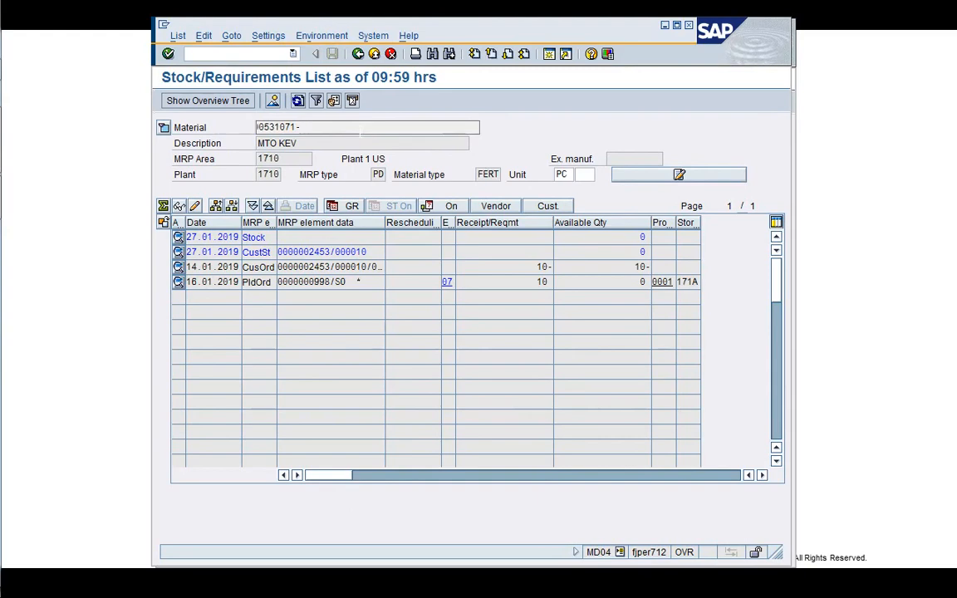
text(B01)
key(Return)
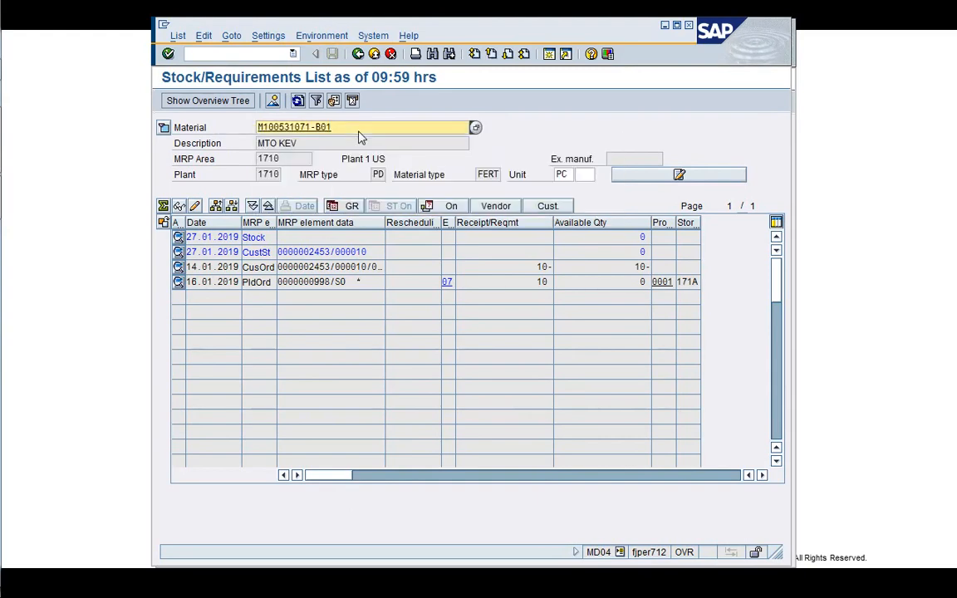
click(297, 101)
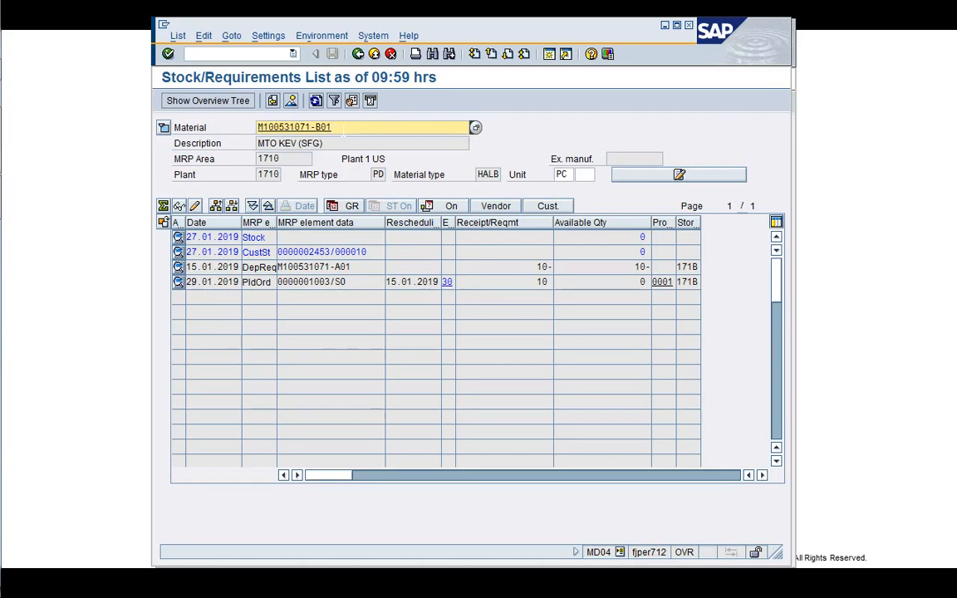
- Switch the stock/requirements list to raw material M100531071-D01
key(BackSpace)
key(BackSpace)
text(B)
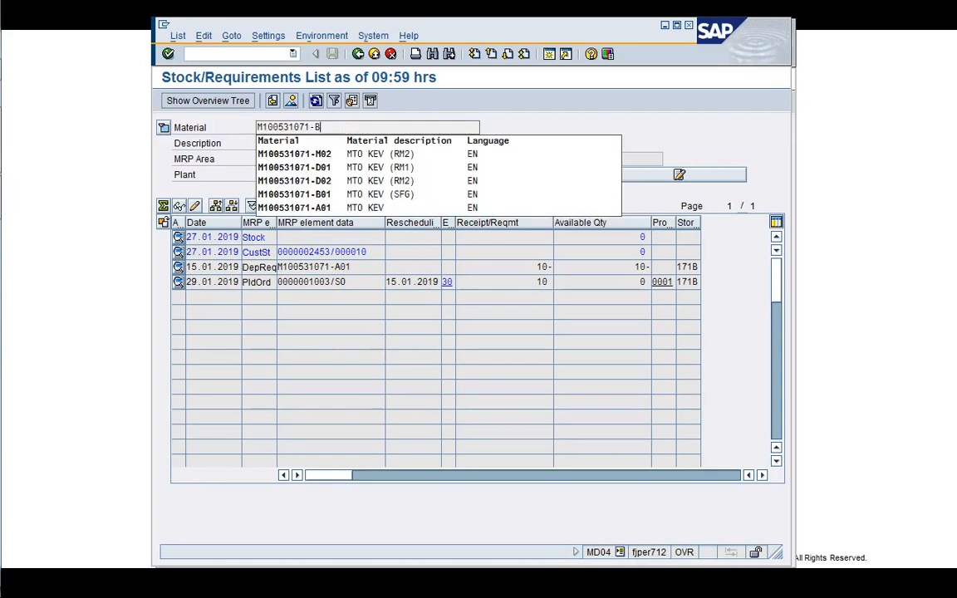
key(BackSpace)
key(Return)
text(01)
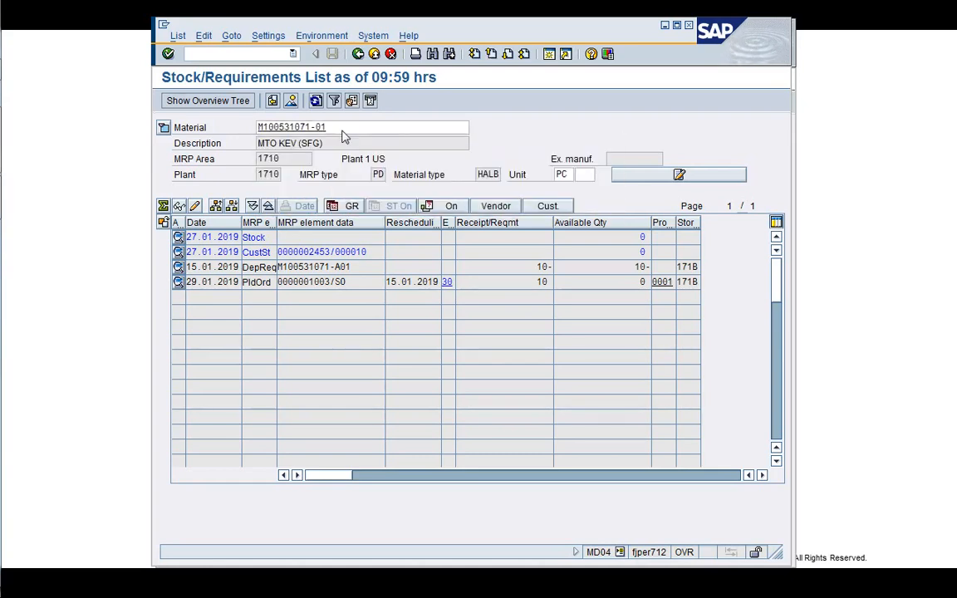
key(BackSpace)
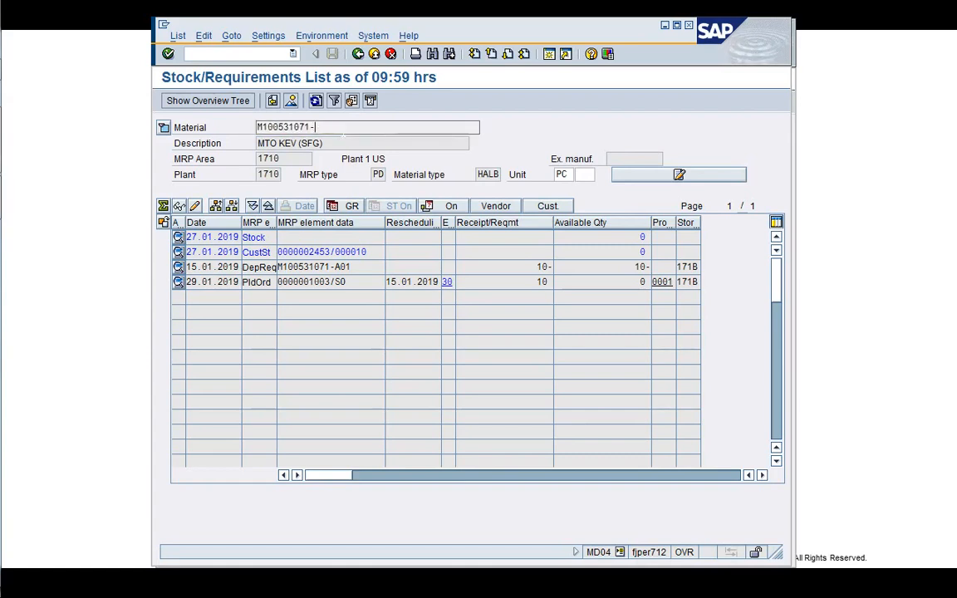
text(010)
key(BackSpace)
key(BackSpace)
key(BackSpace)
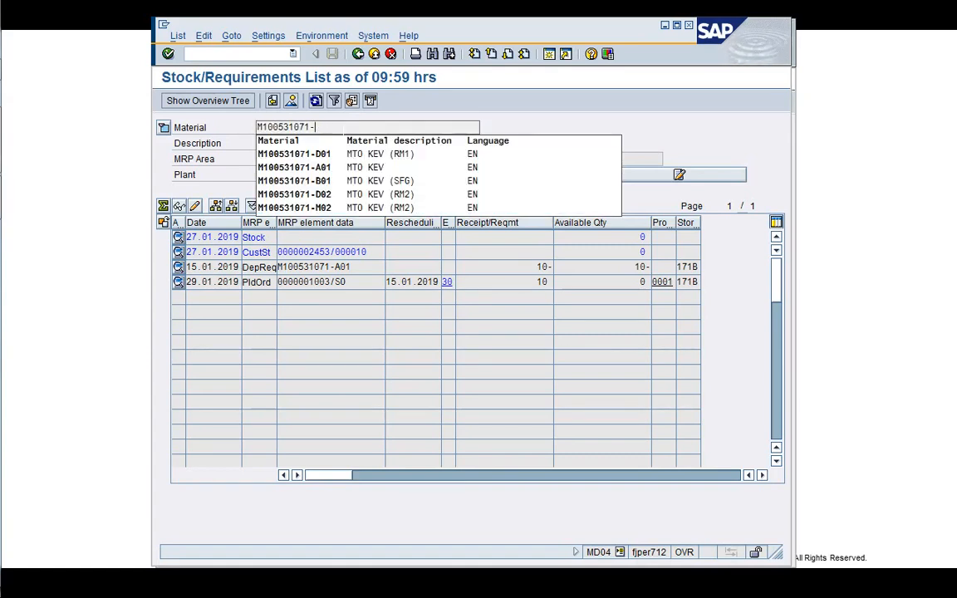
text(D)
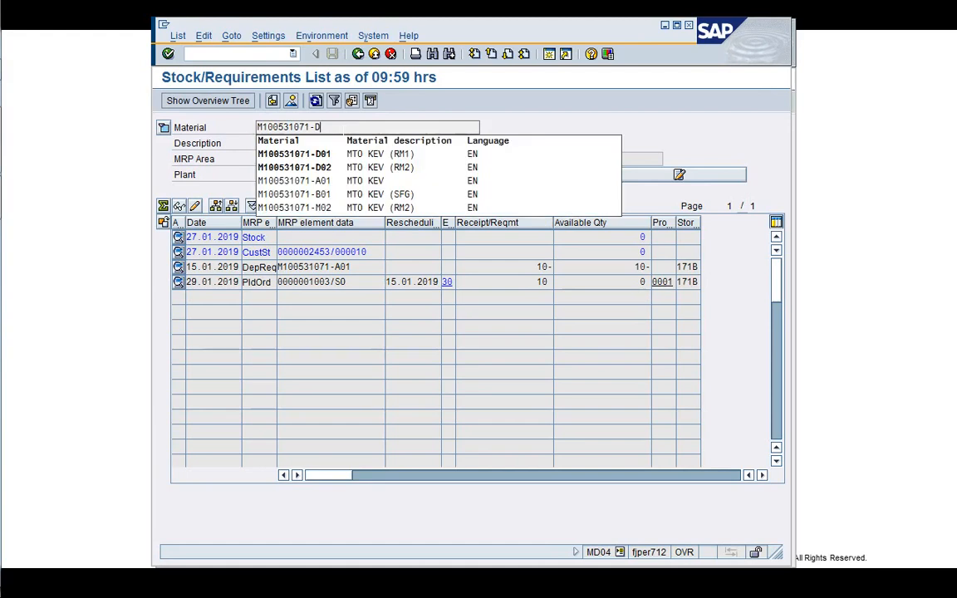
text(01)
key(Return)
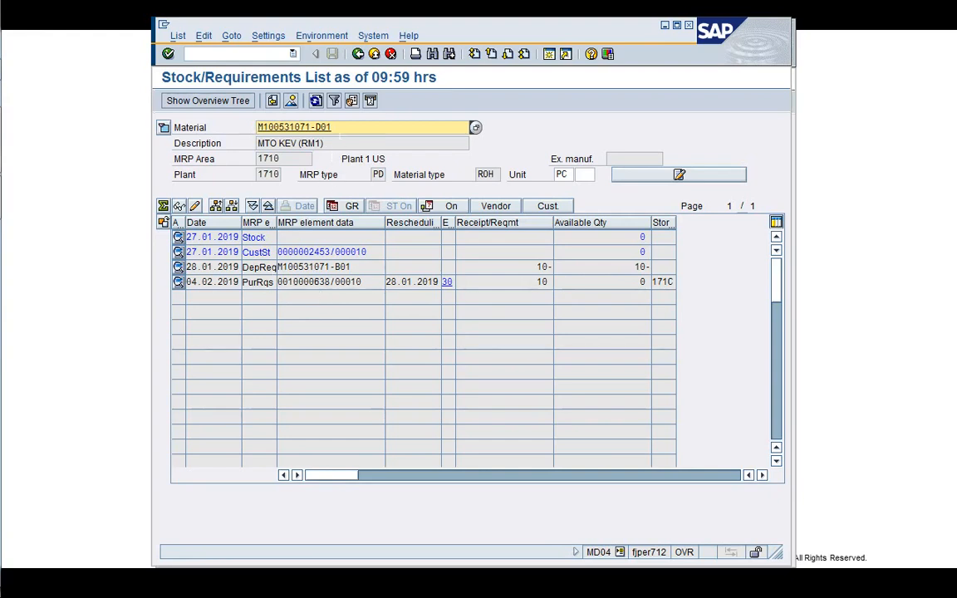
- Switch the stock/requirements list to raw material M100531071-D02
key(BackSpace)
text(2)
key(Return)
- Display the purchase requisition planned for M100531071-D02 and check the sales order in its item's account assignment
double_click(258, 282)
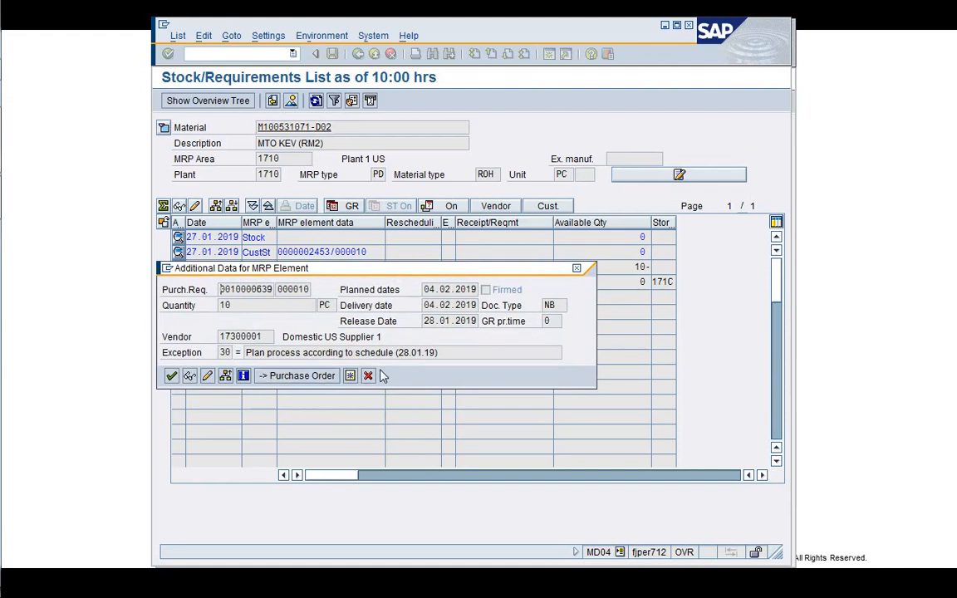
click(188, 376)
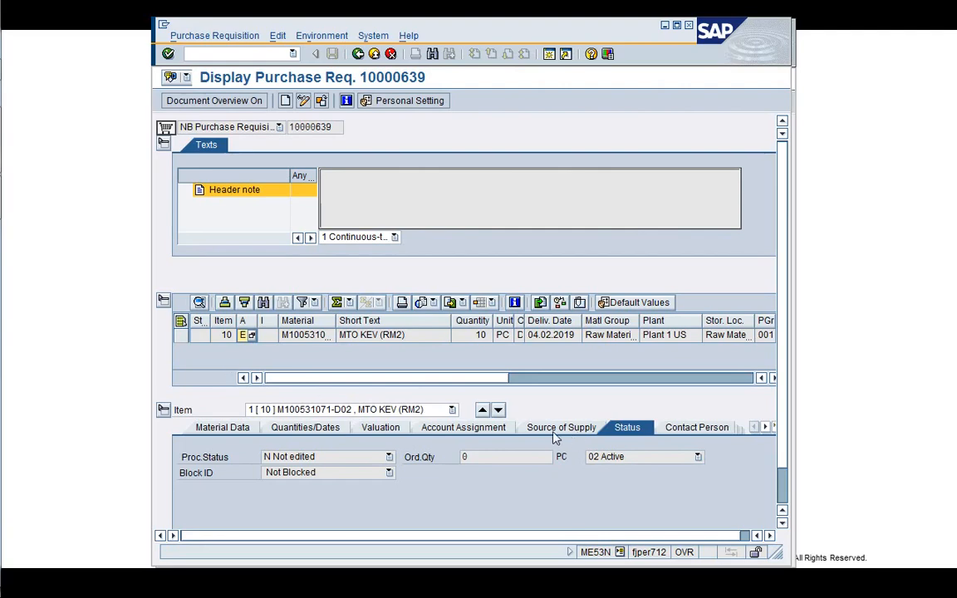
click(492, 428)
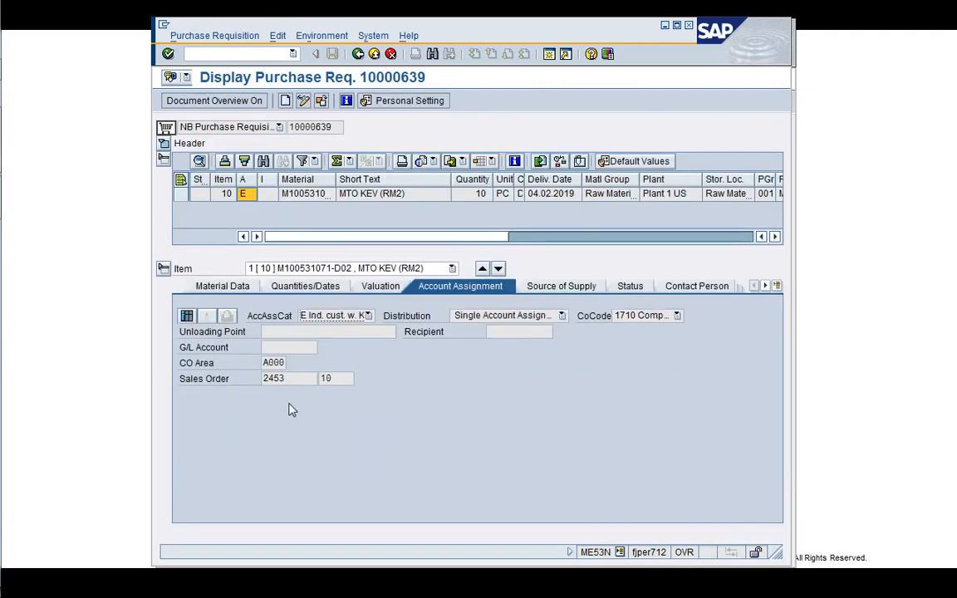
click(296, 379)
key(Tab)
text(10)
- In an additional session, run transaction OVZG and display the details of requirements class BB6
click(550, 55)
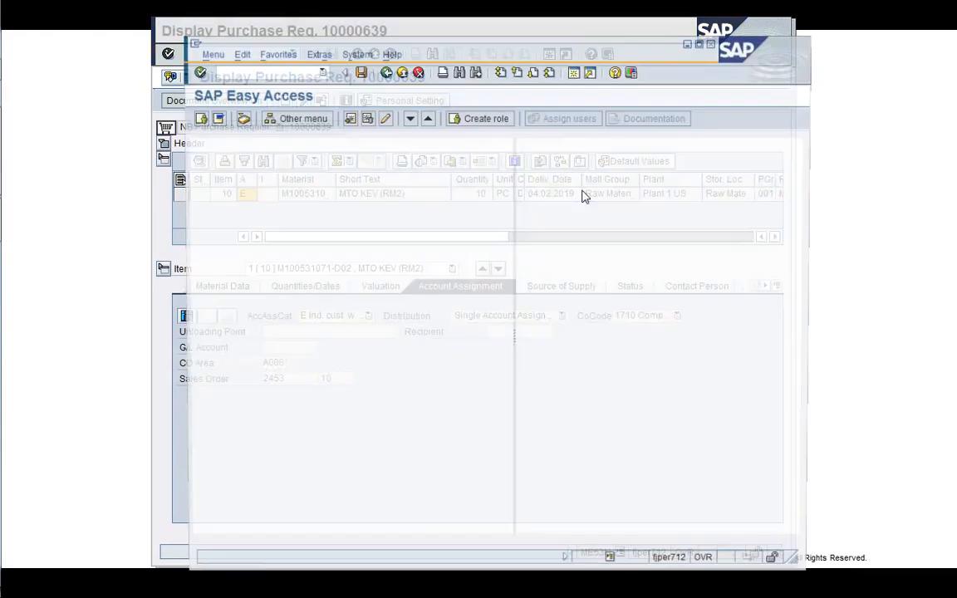
text(/n)
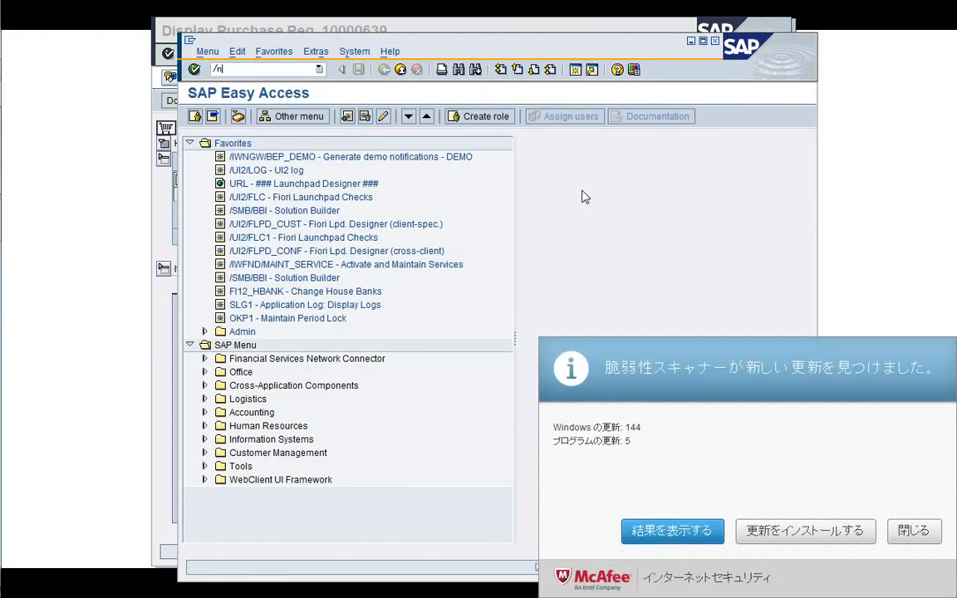
click(913, 530)
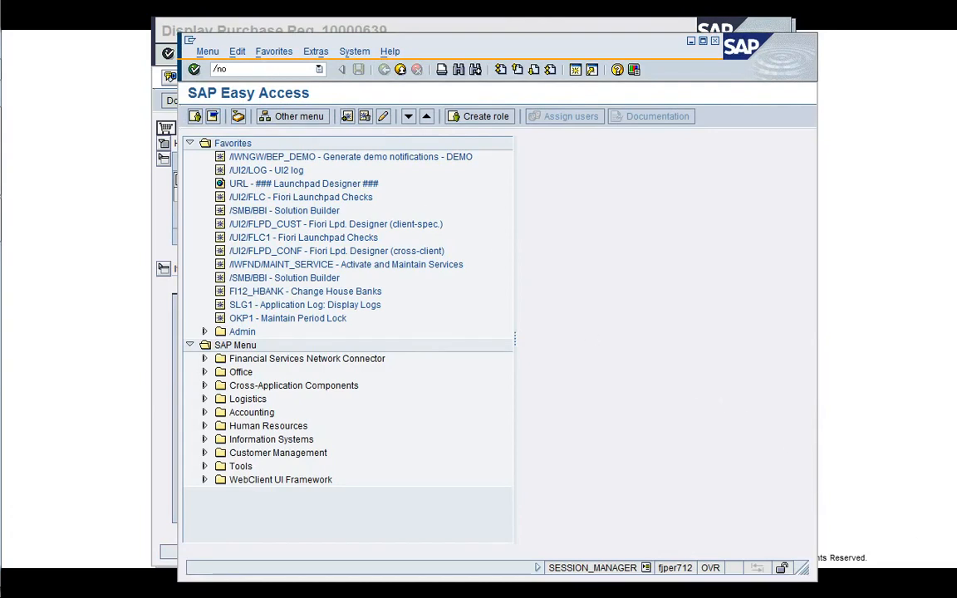
key(BackSpace)
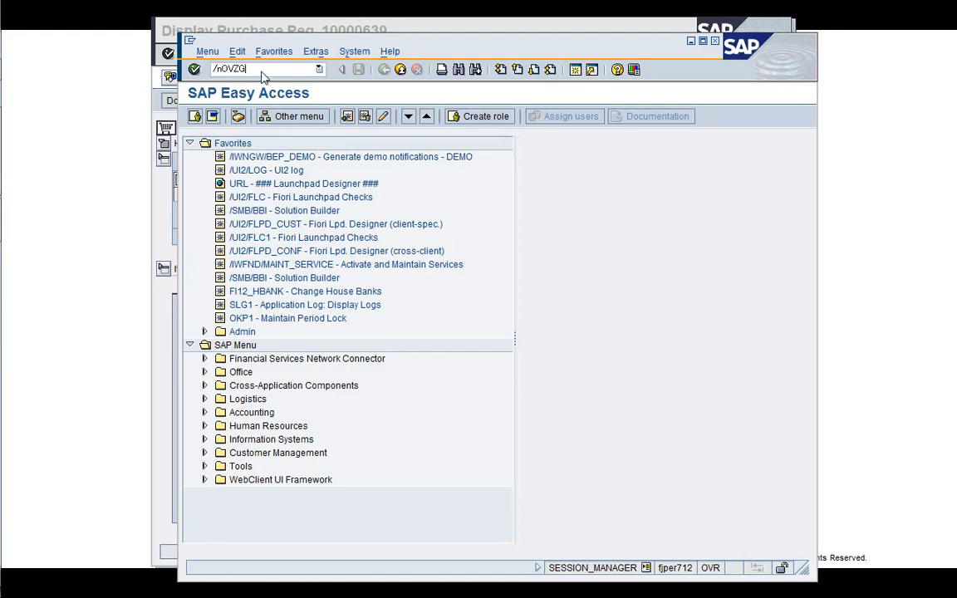
key(Return)
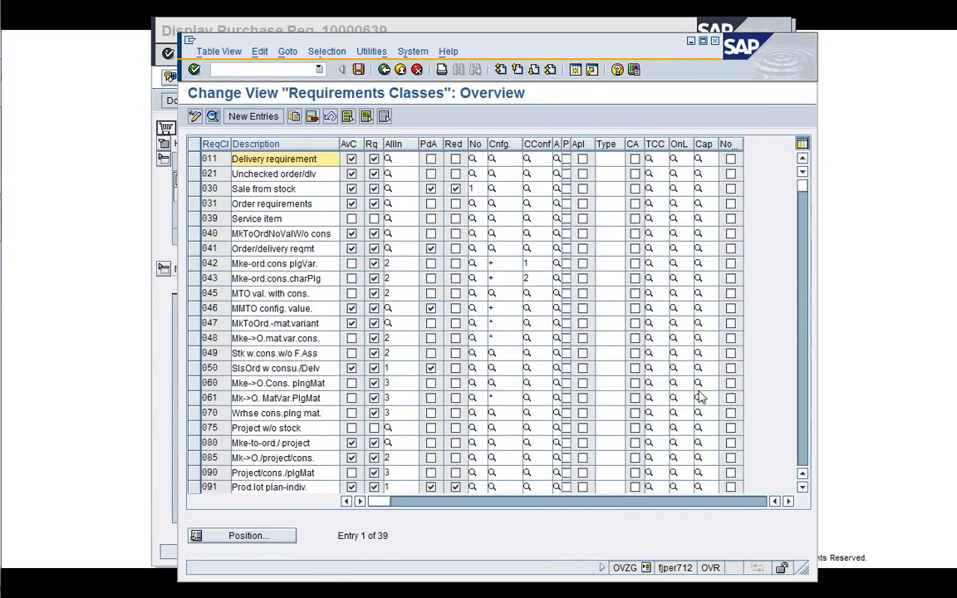
click(802, 414)
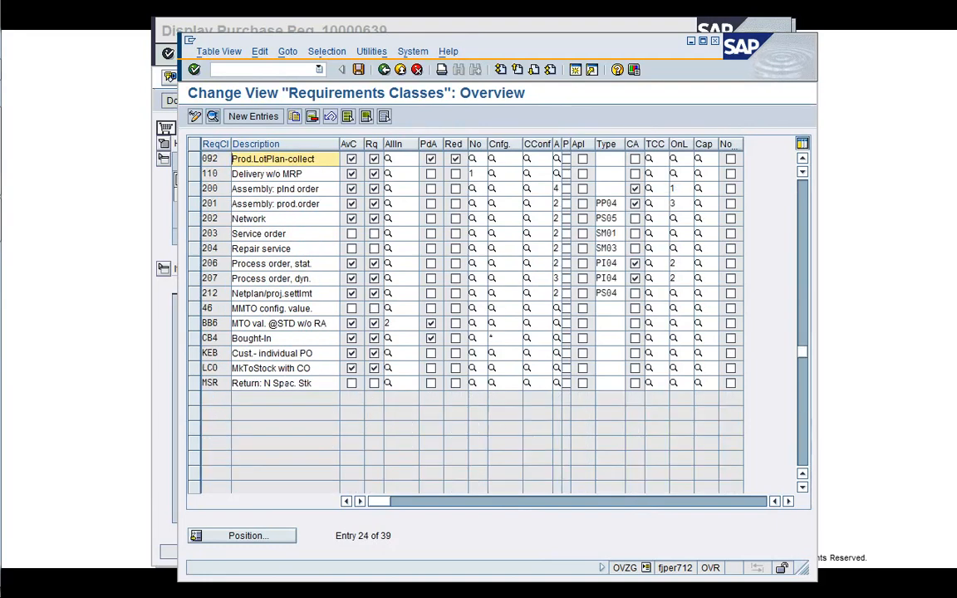
double_click(218, 324)
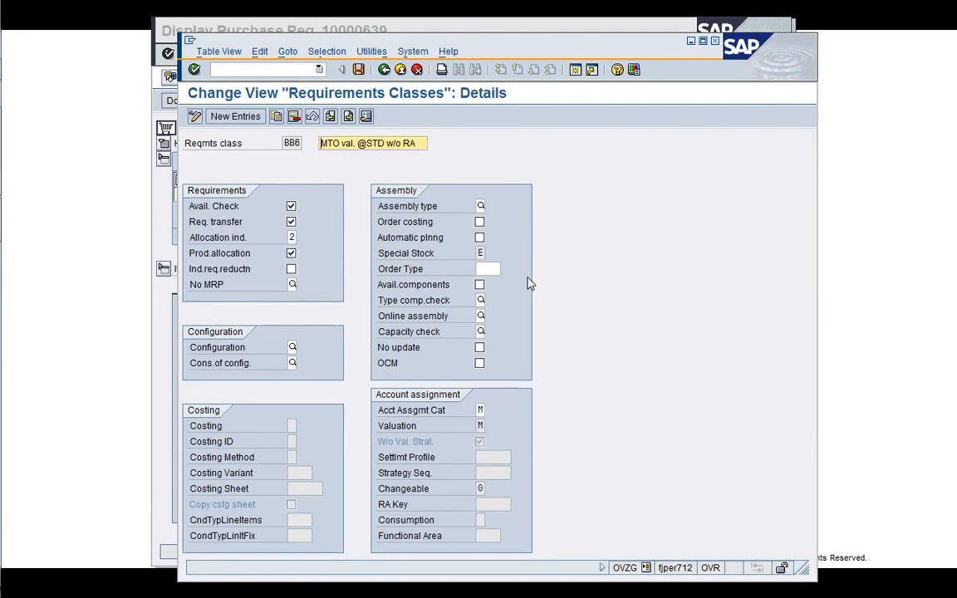
- Move the requirements class window aside and compare class BB6 with the purchase requisition's account assignment
drag(520, 56, 619, 51)
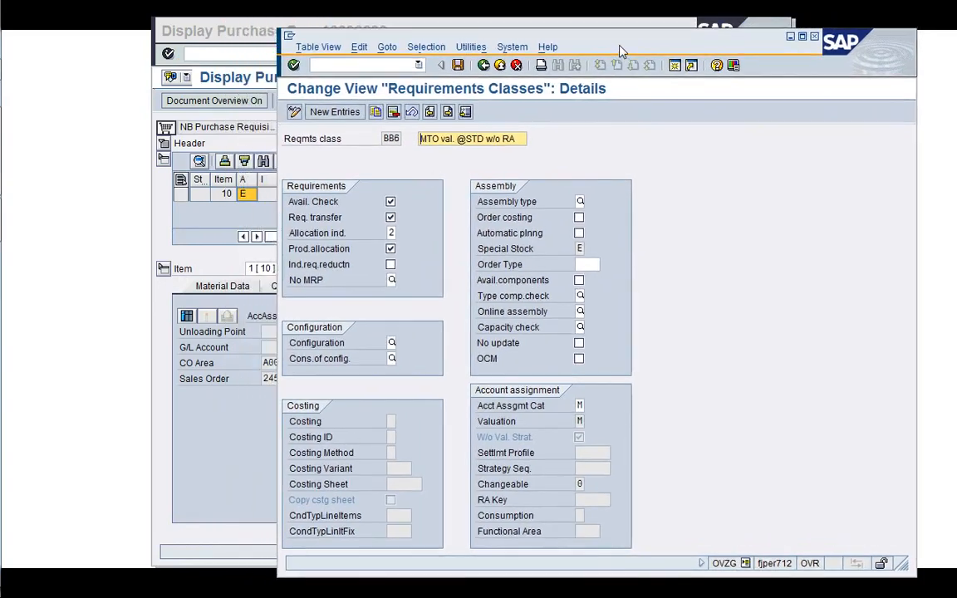
click(202, 406)
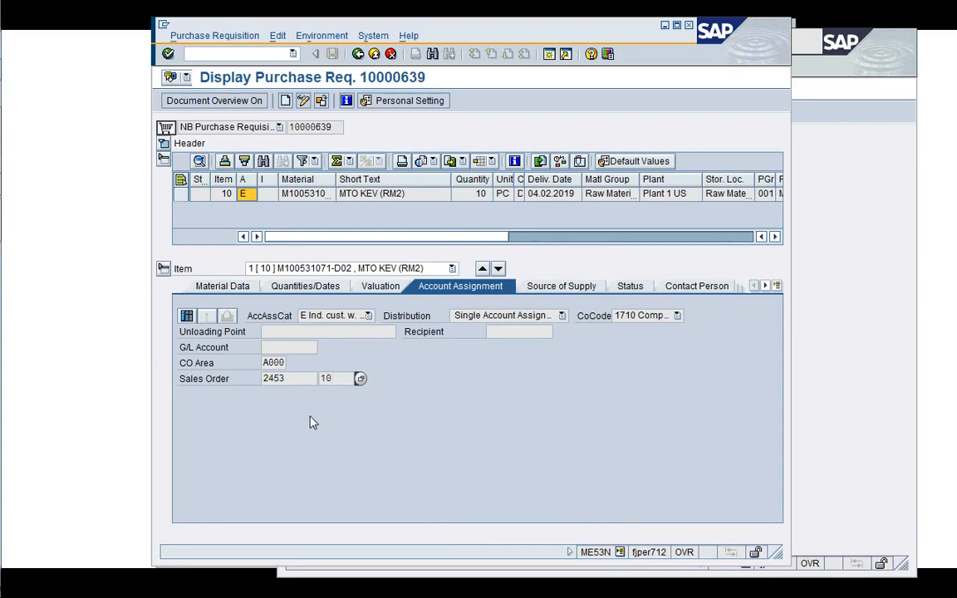
click(860, 358)
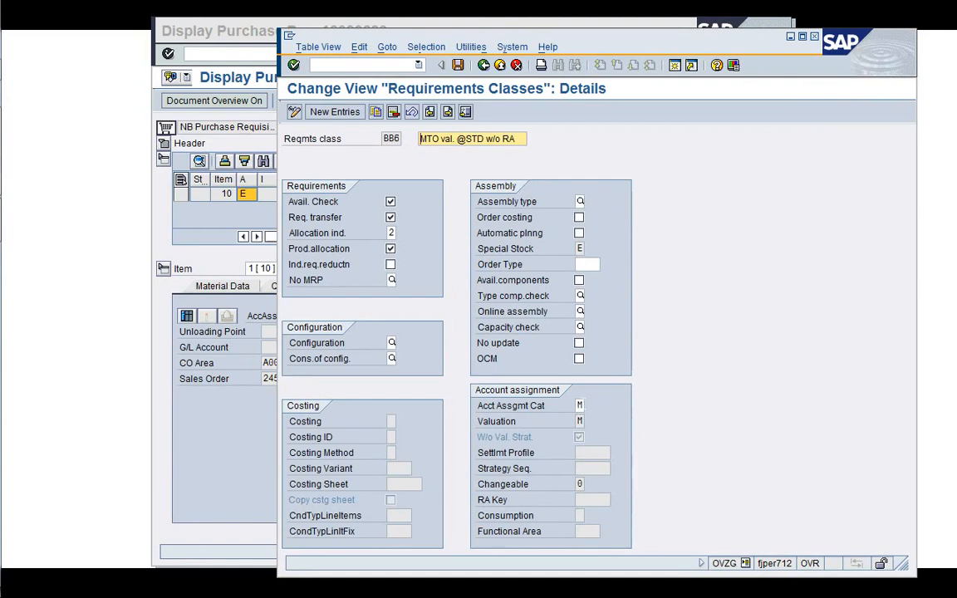
- Try account assignment category E for requirements class BB6, and discard the unsaved change
click(581, 406)
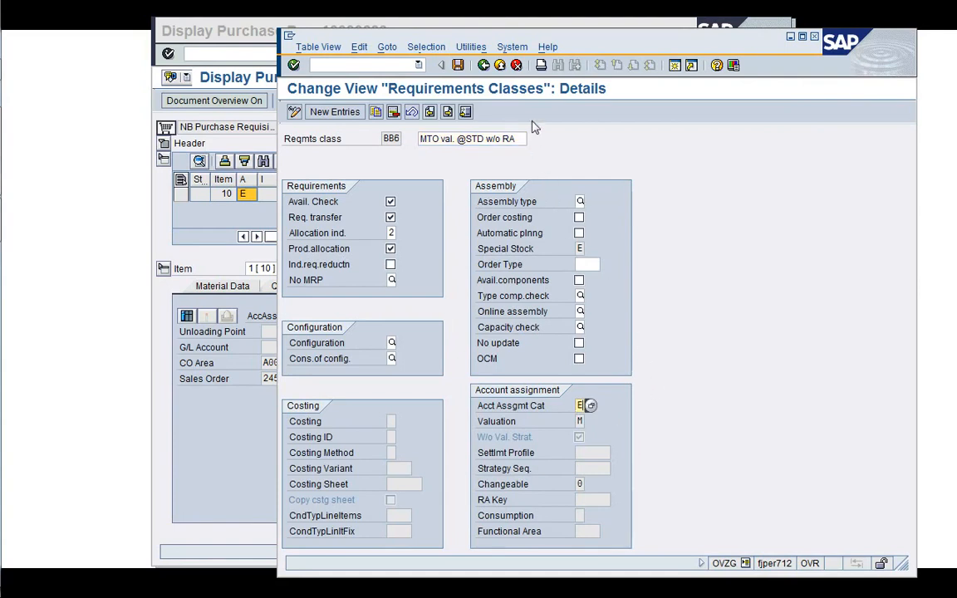
click(516, 65)
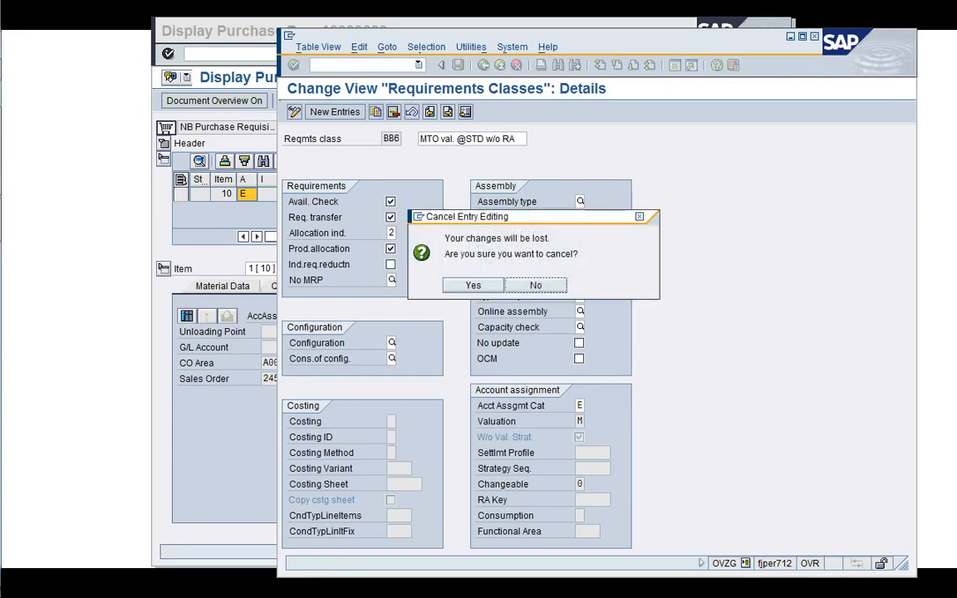
click(473, 286)
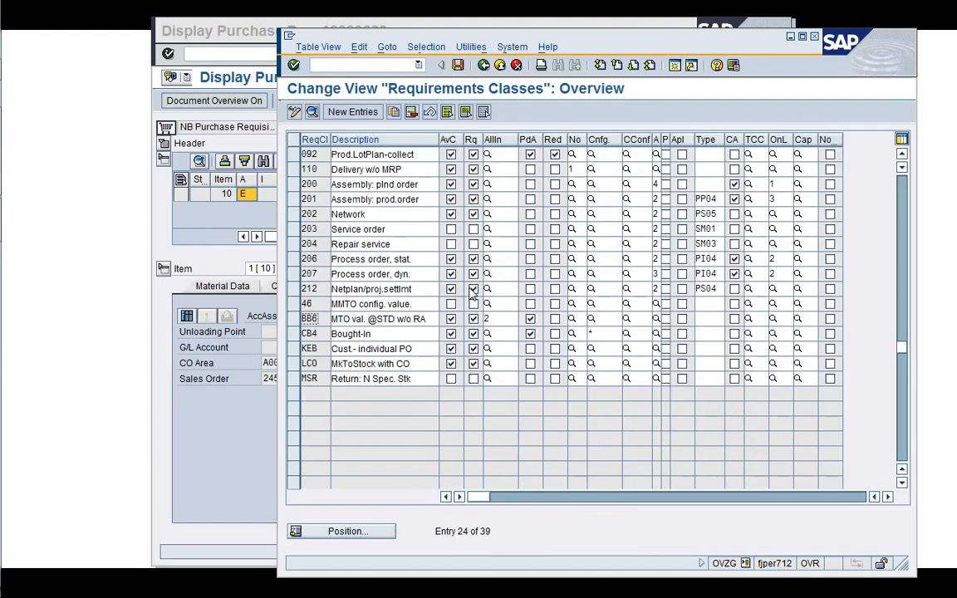
- Review the account assignment and costing details of requirements class 045 and return to the overview
click(905, 204)
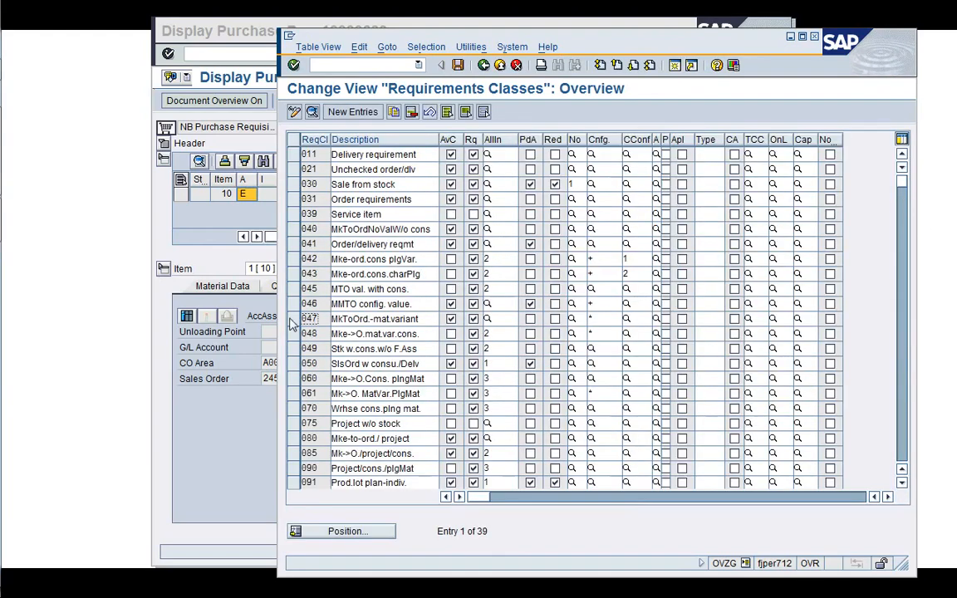
double_click(317, 293)
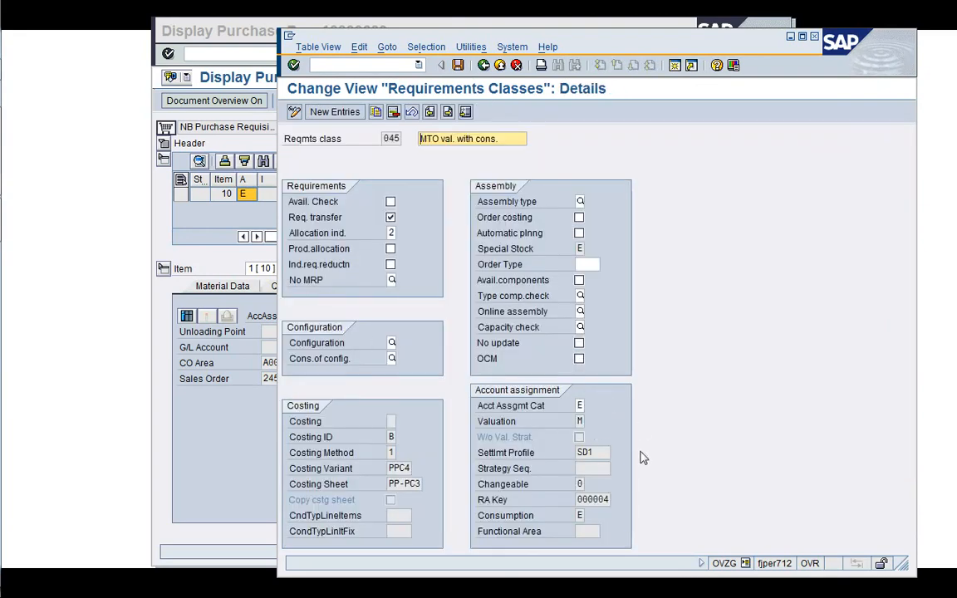
click(515, 66)
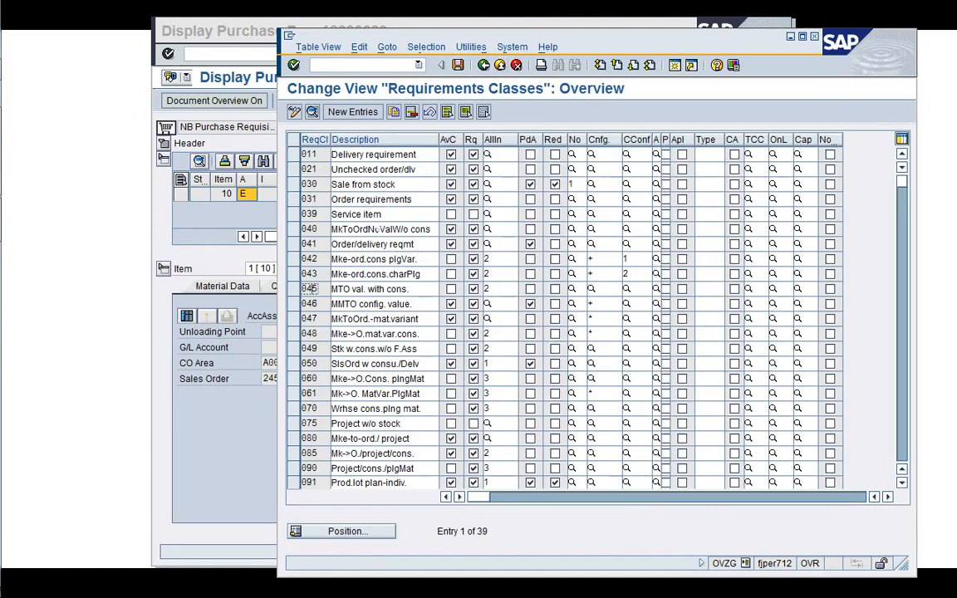
- Leave the requirements classes overview and end the additional session
click(485, 68)
text(/)
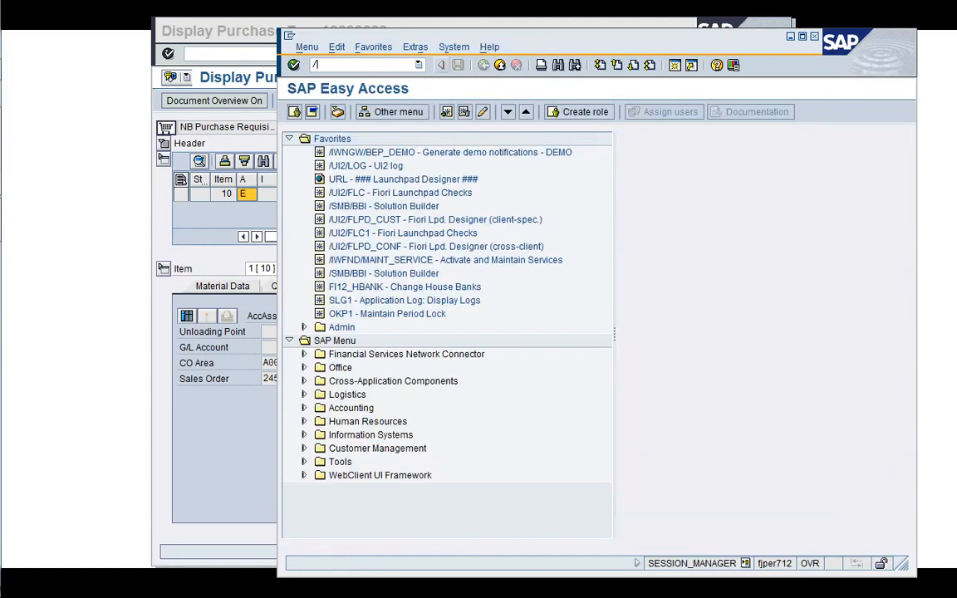
text(i)
key(Return)
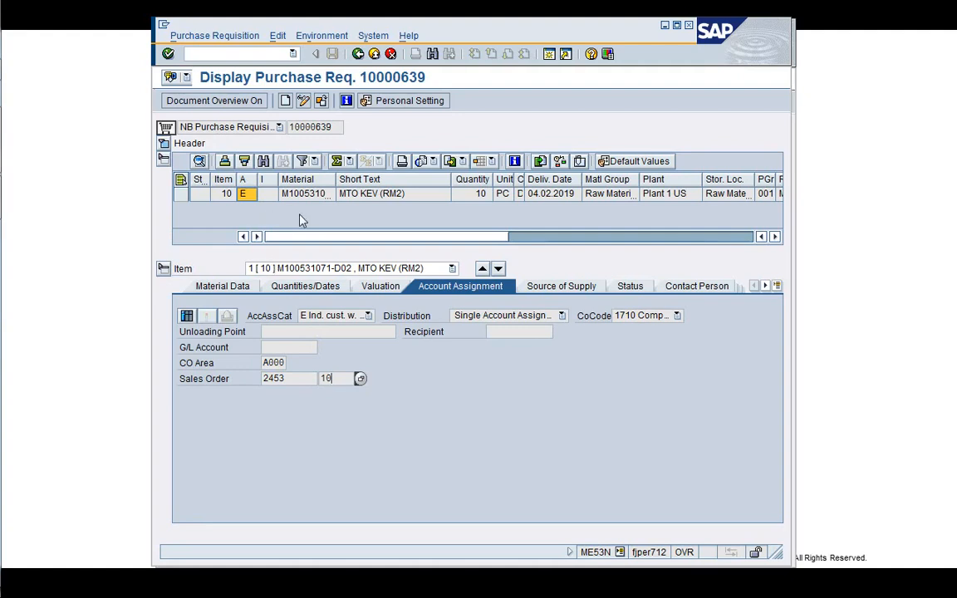
- Leave the purchase requisition and MD04, copying material number M100531071-D02, and collapse the Favorites folder in SAP Easy Access
click(357, 55)
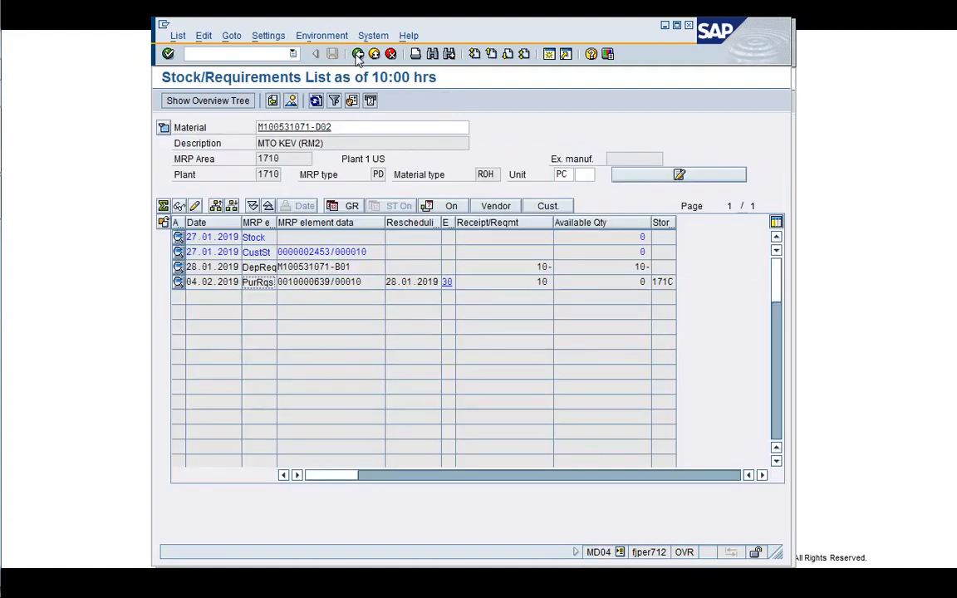
click(358, 54)
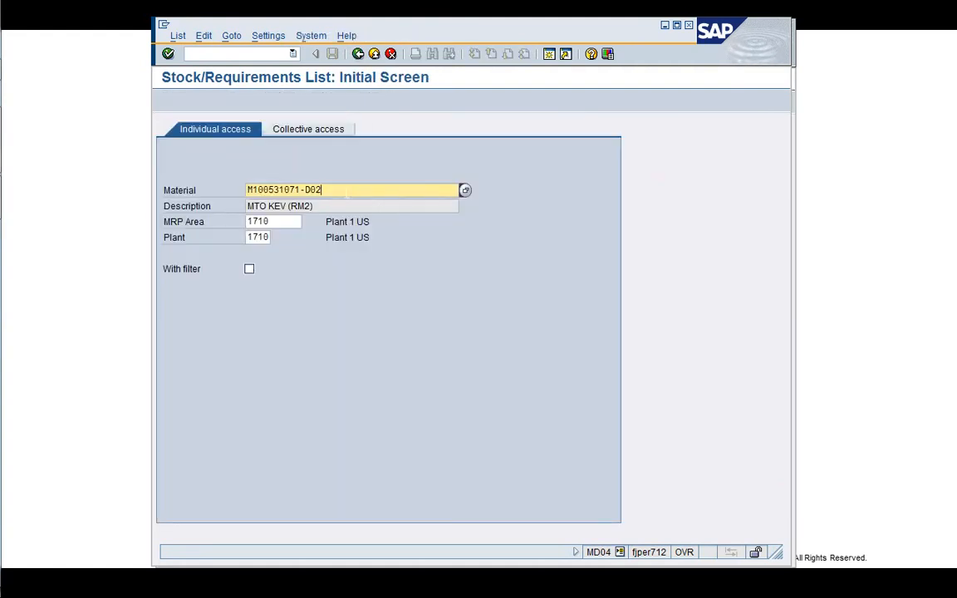
double_click(347, 191)
key(ctrl+c)
click(346, 191)
click(358, 54)
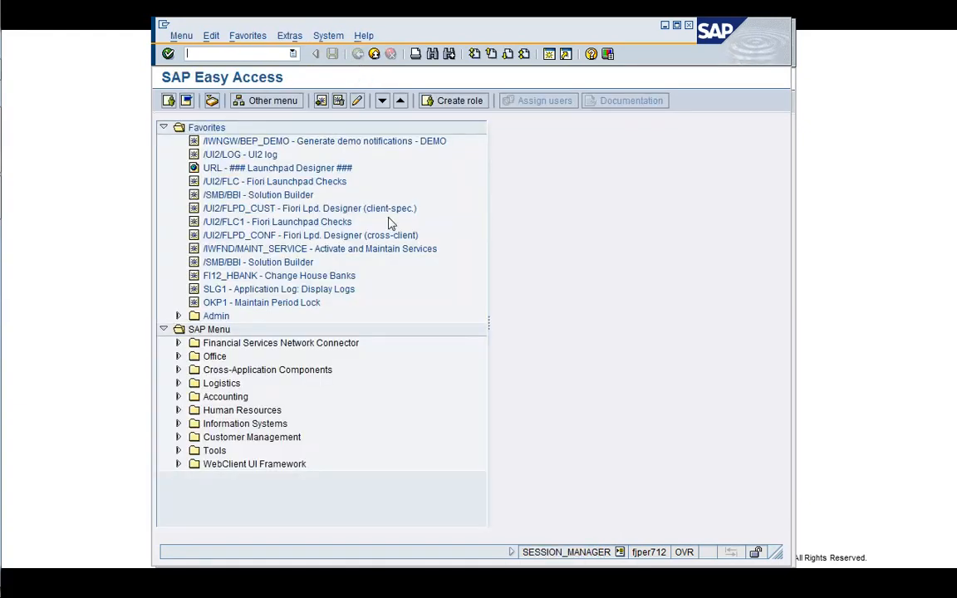
click(164, 128)
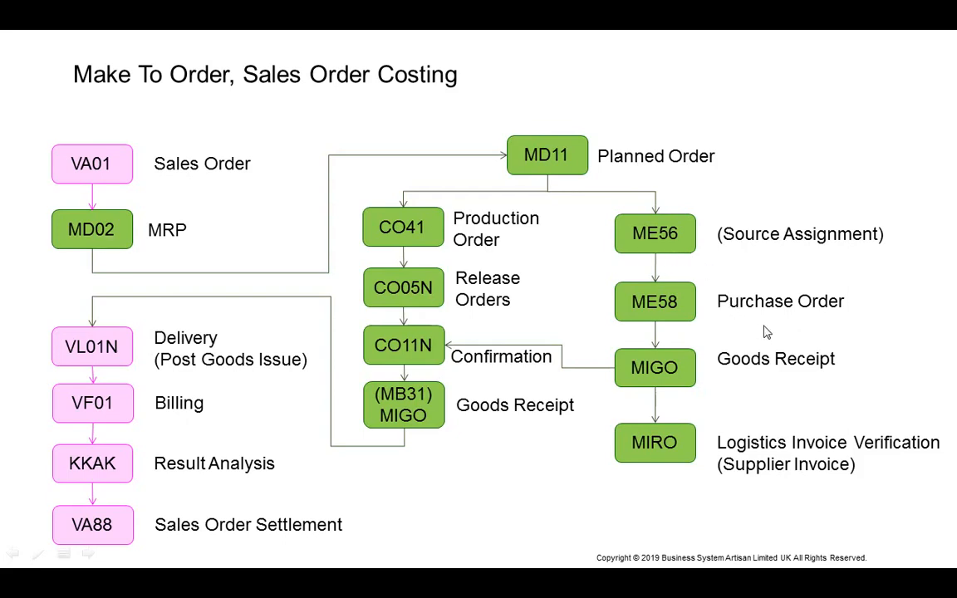
- Switch back to SAP and open the selection screen of table EBAN in the Data Browser (SE16)
key(alt+Tab)
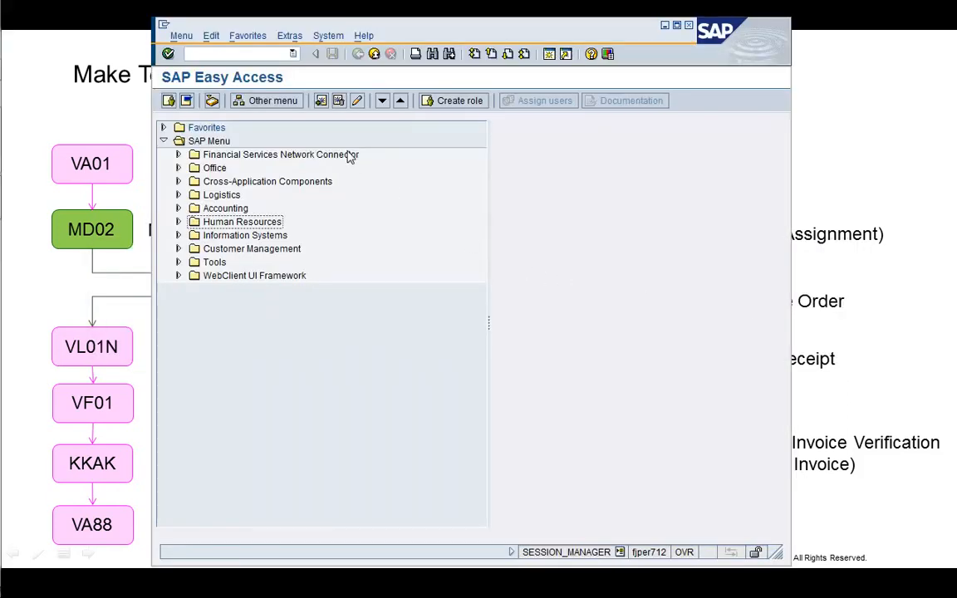
click(213, 53)
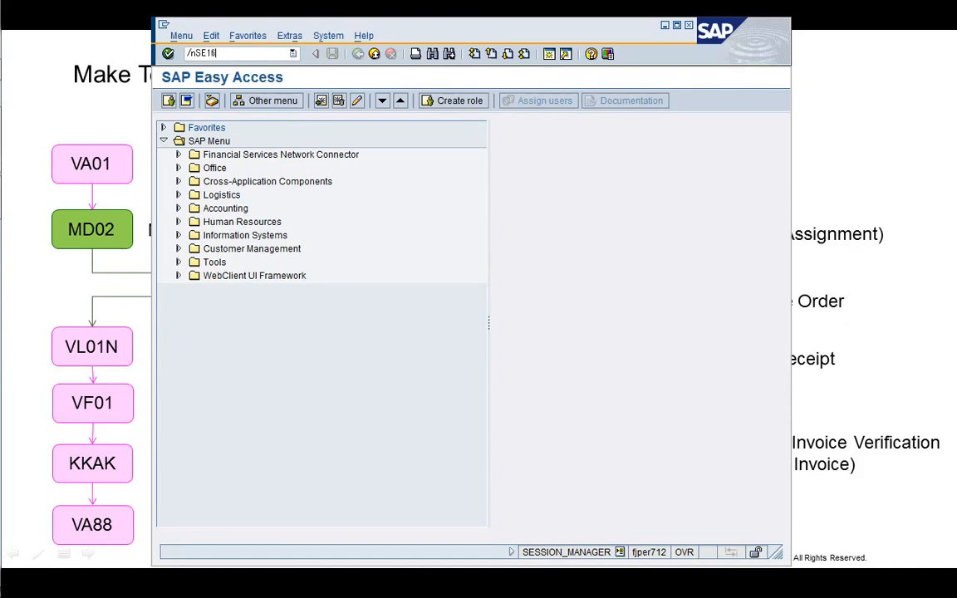
text(/nSE16)
key(Return)
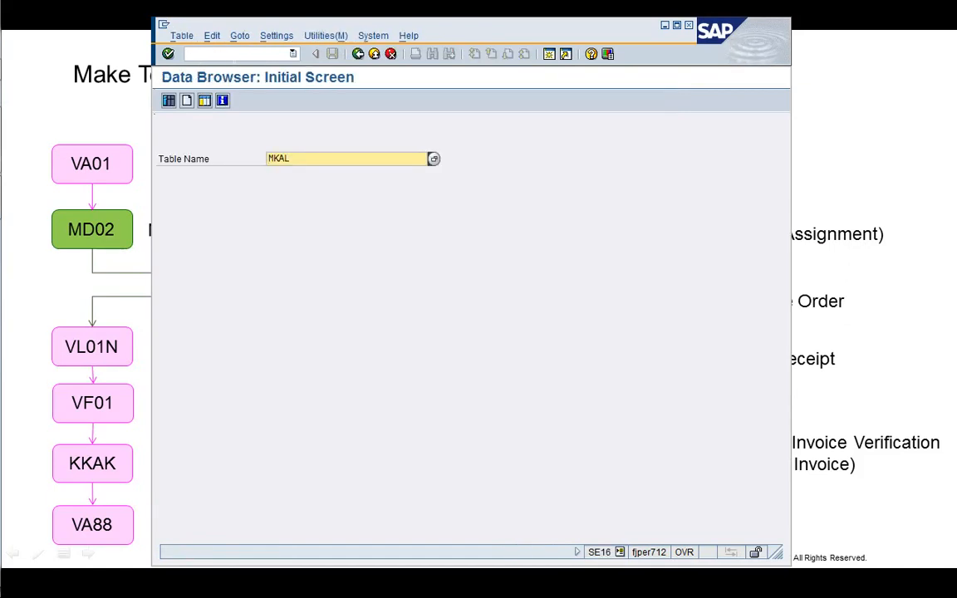
text(EBAN)
key(Return)
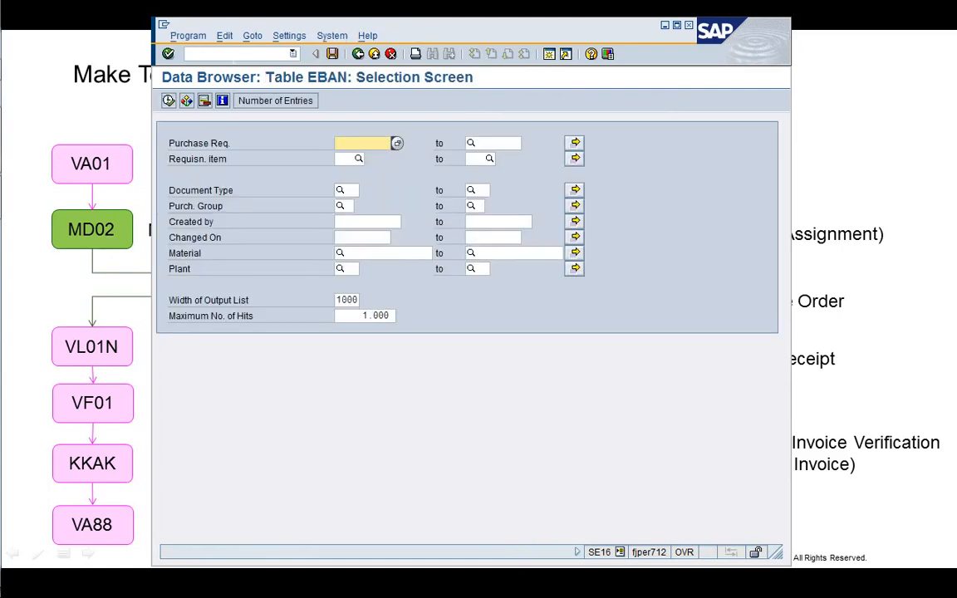
- List the EBAN entries for materials M100531071-D01 to M100531071-D02 in plant 1710
key(Down)
key(Down)
key(Down)
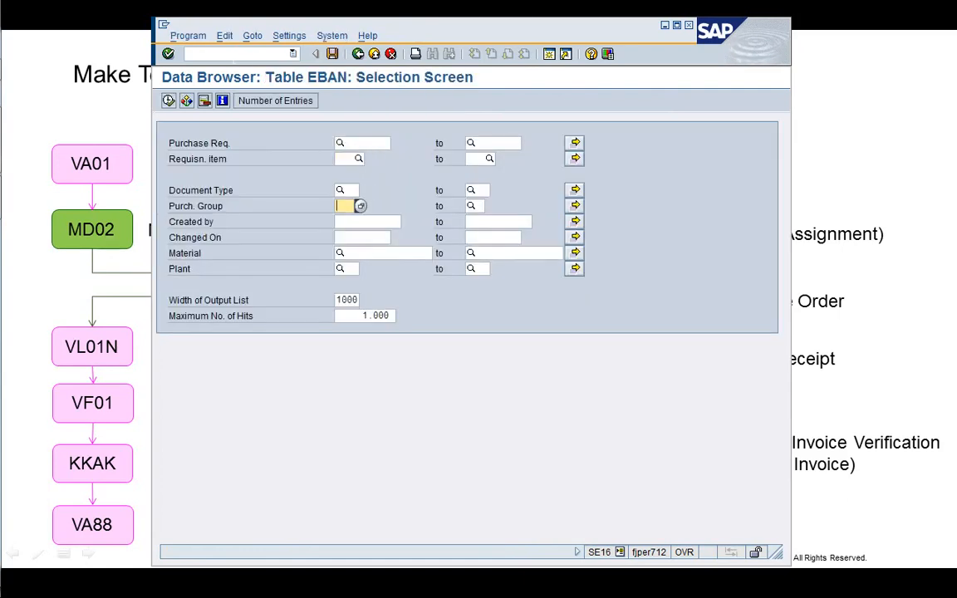
key(Down)
key(Down)
key(Down)
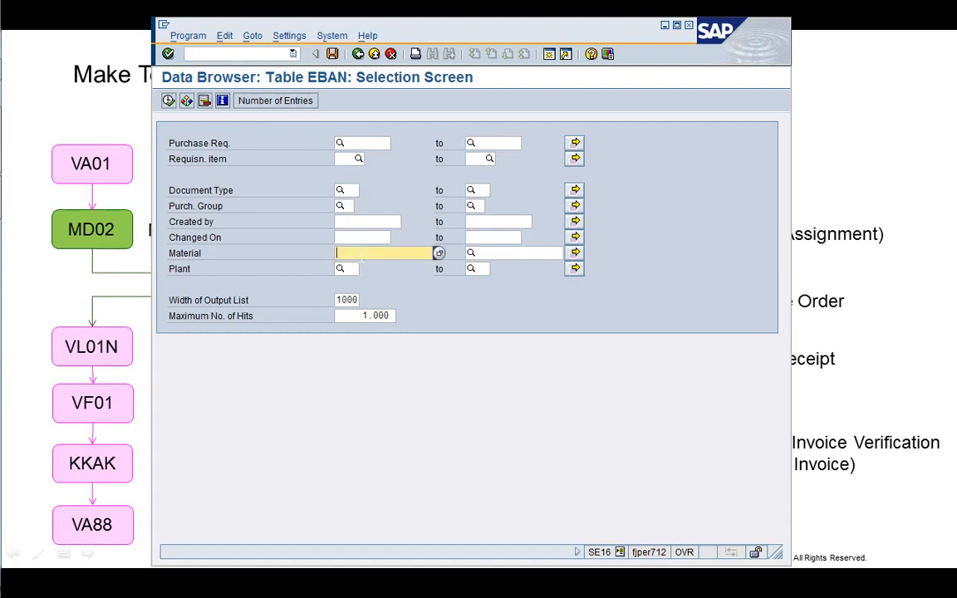
text(M100E31071-D02)
key(Tab)
key(ctrl+v)
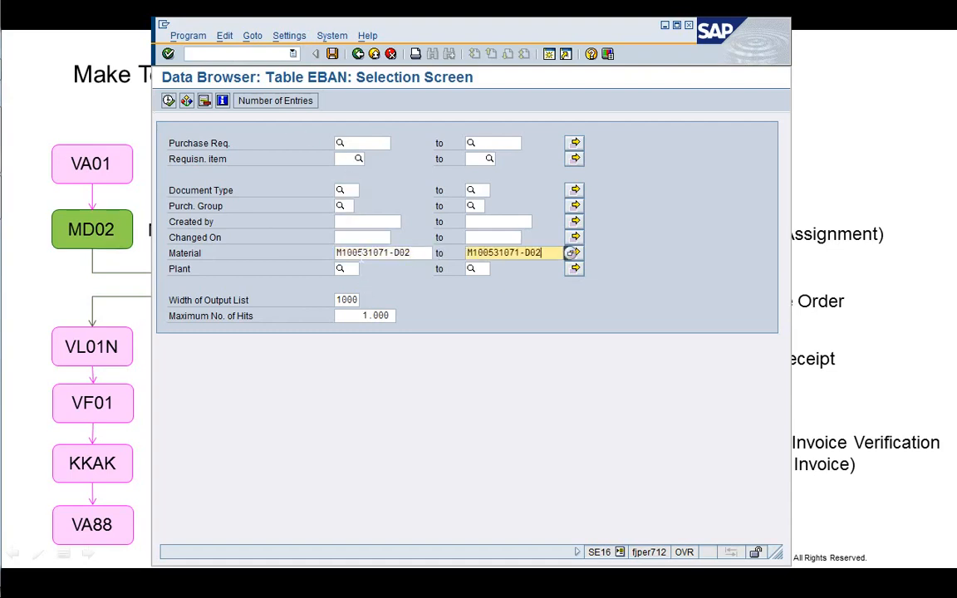
key(shift+Tab)
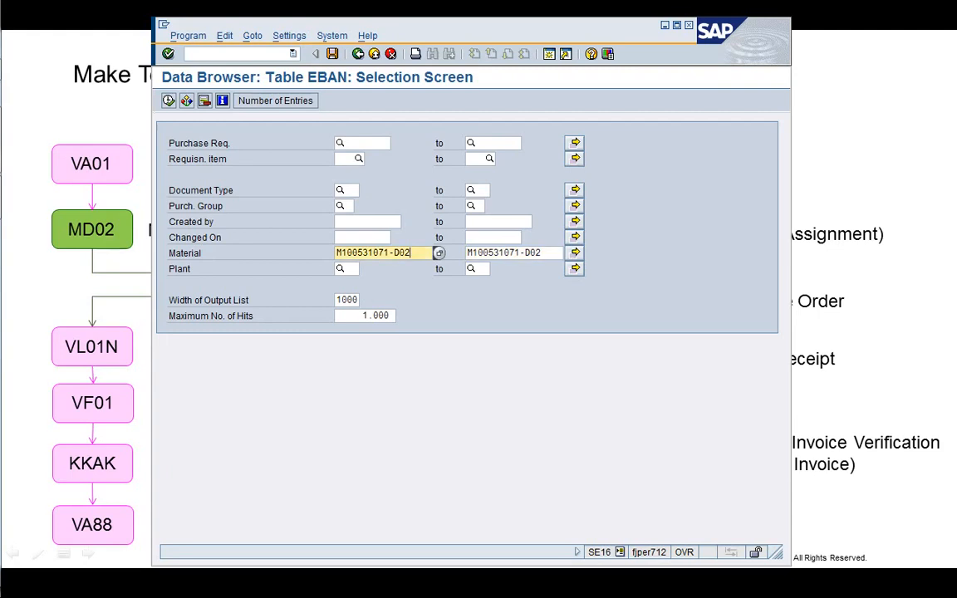
key(BackSpace)
text(1)
key(Down)
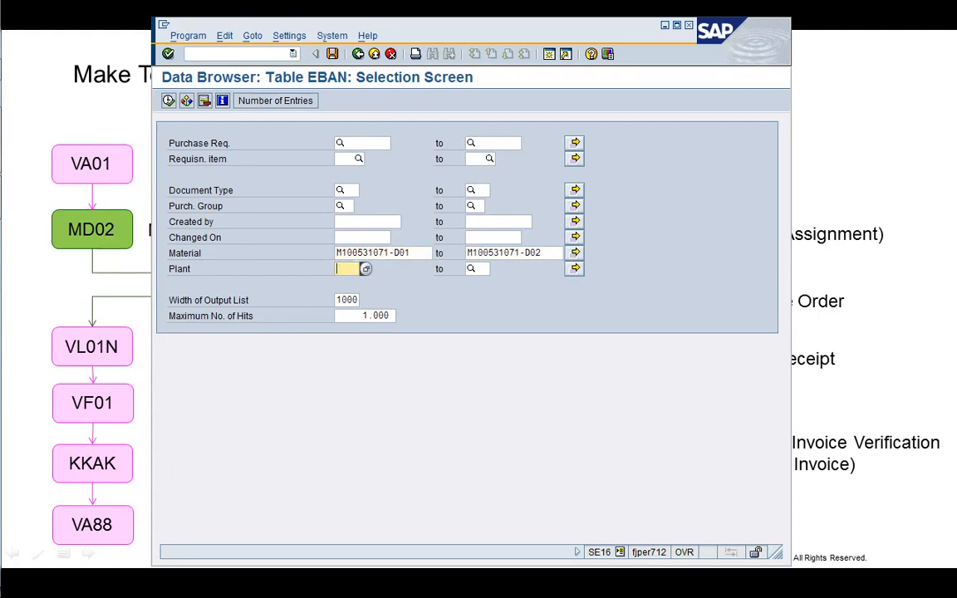
text(1710)
click(168, 101)
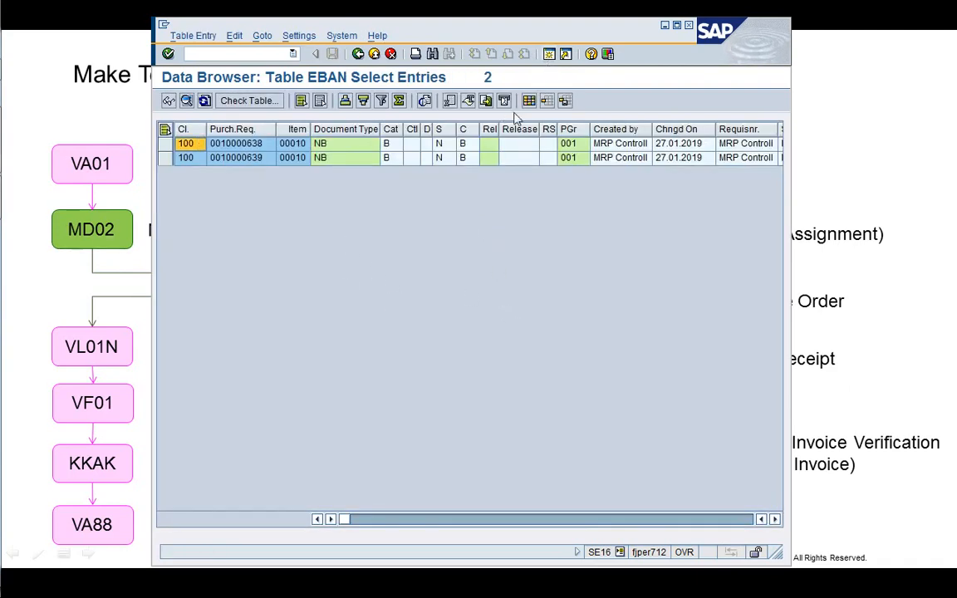
- Display the purchase requisition for material M100531071-D02 with ME53N in an additional session, check its item status, and leave it
click(550, 54)
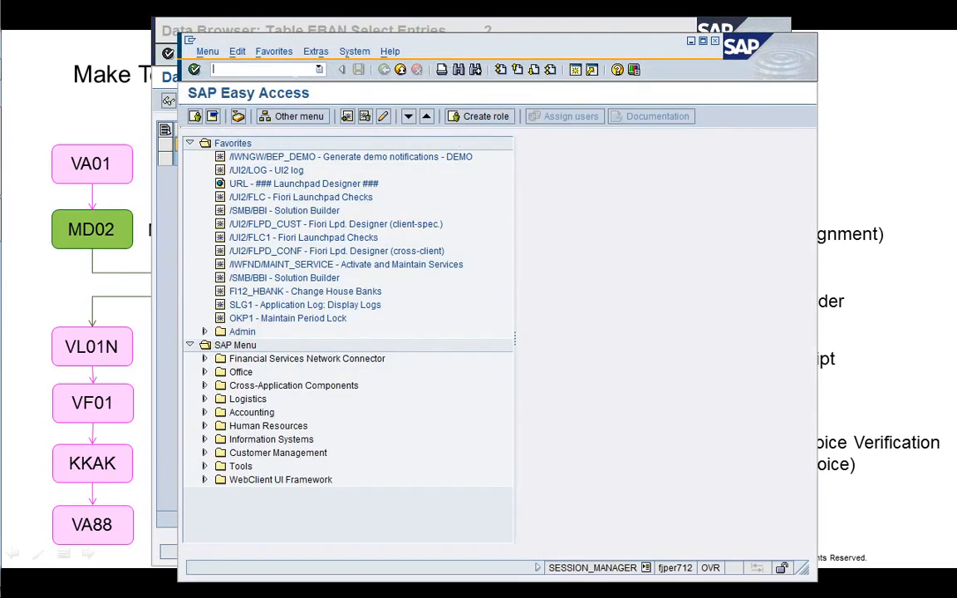
text(/nME53N)
key(Return)
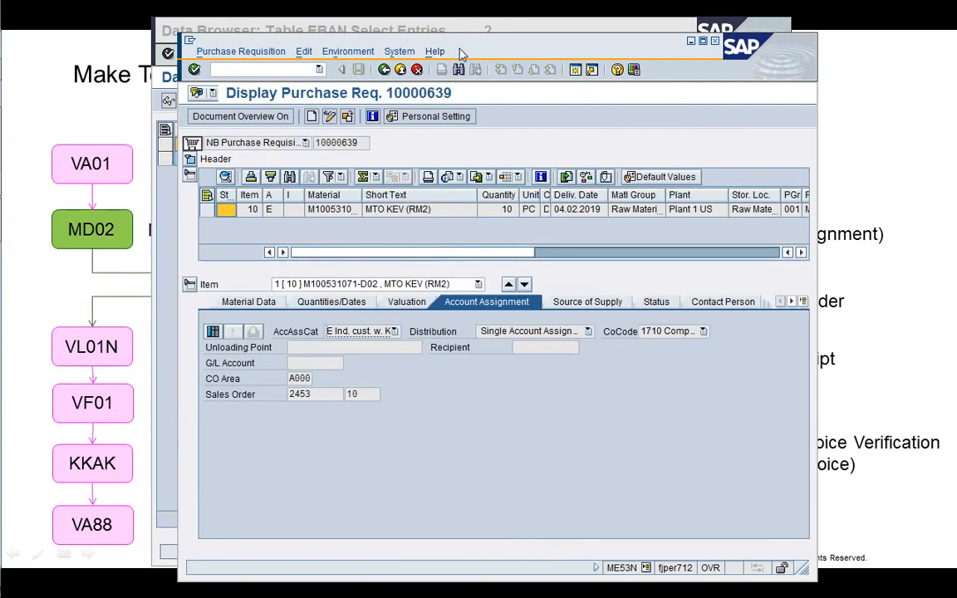
drag(459, 47, 410, 58)
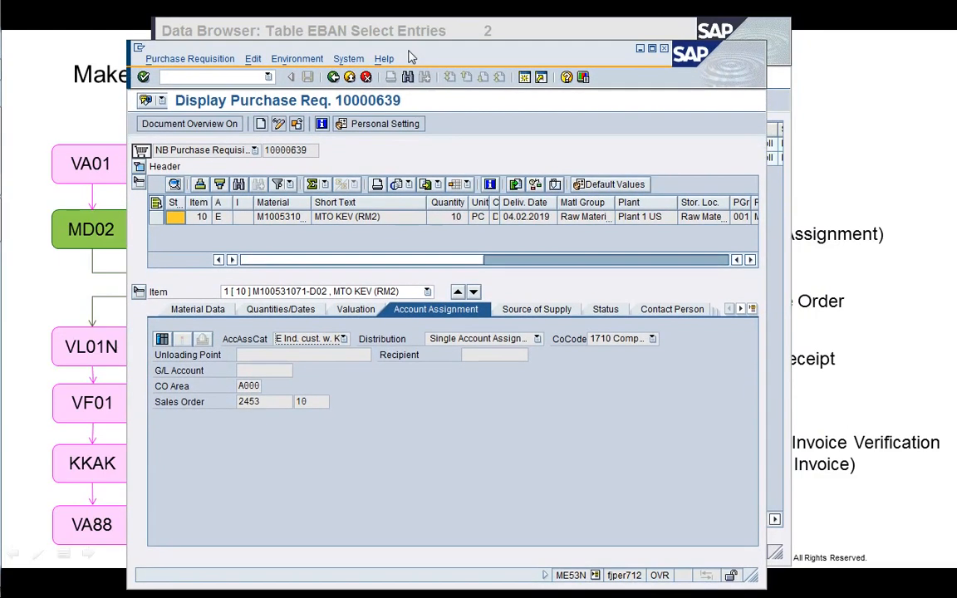
click(606, 310)
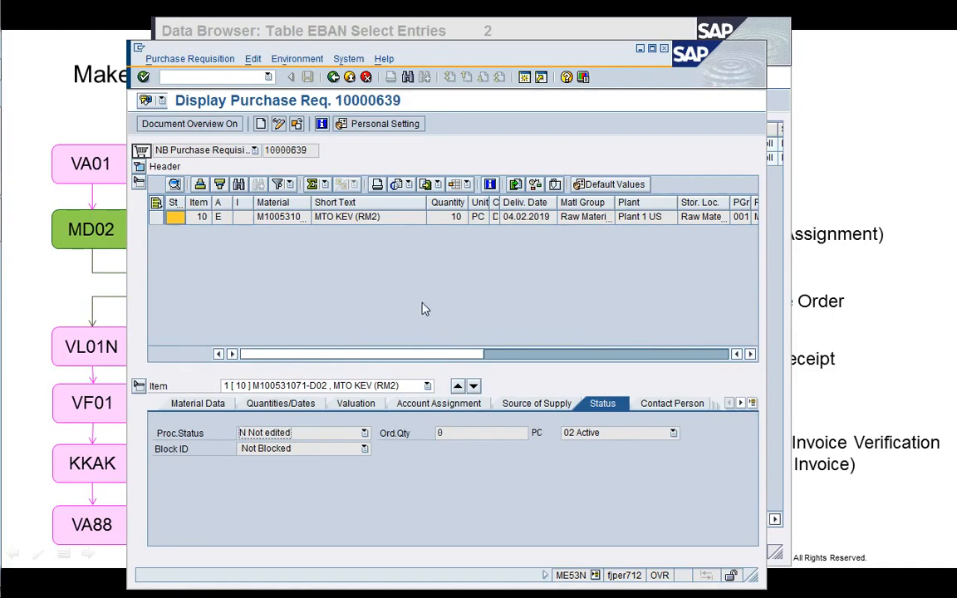
click(333, 77)
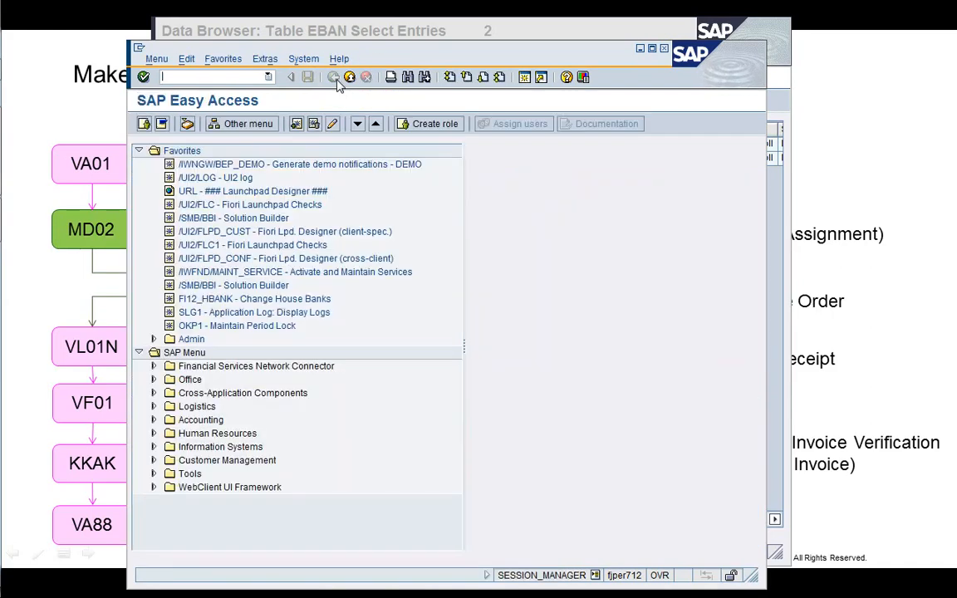
- Collapse the Favorites folder and expand Logistics, Materials Management and Purchasing in the SAP menu
click(138, 151)
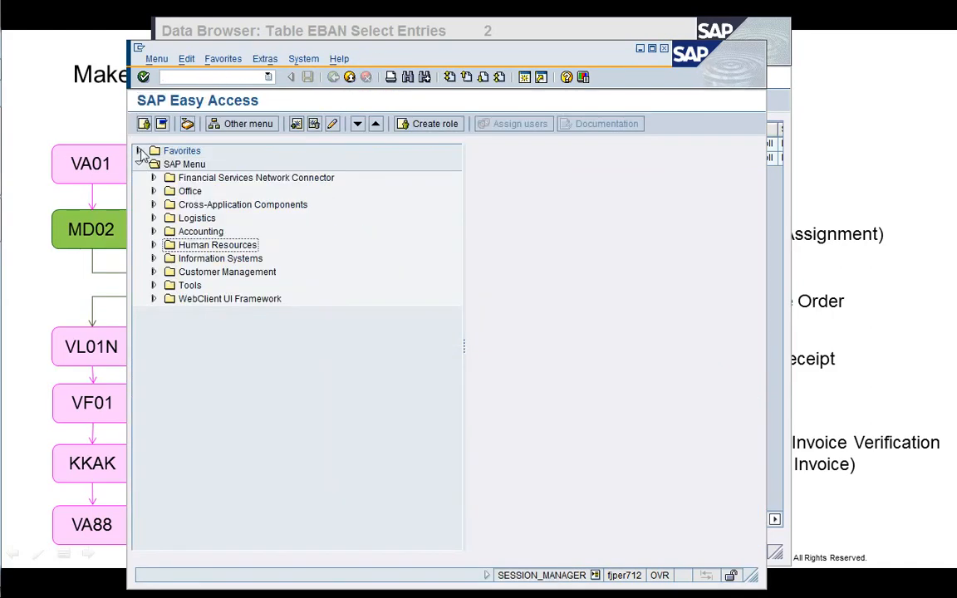
click(194, 217)
double_click(201, 231)
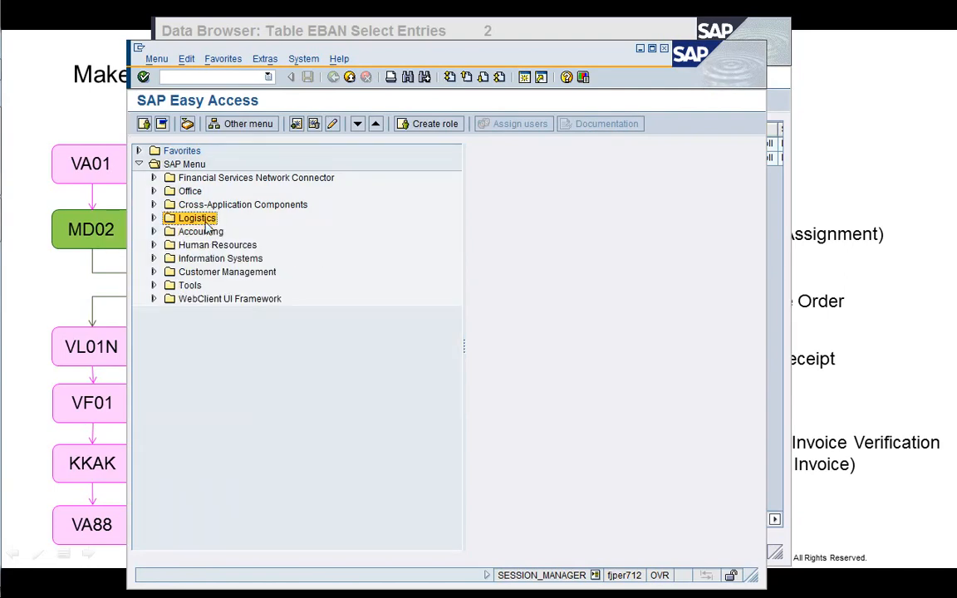
double_click(197, 218)
key(Down)
key(Down)
key(Down)
key(Down)
key(Down)
key(Down)
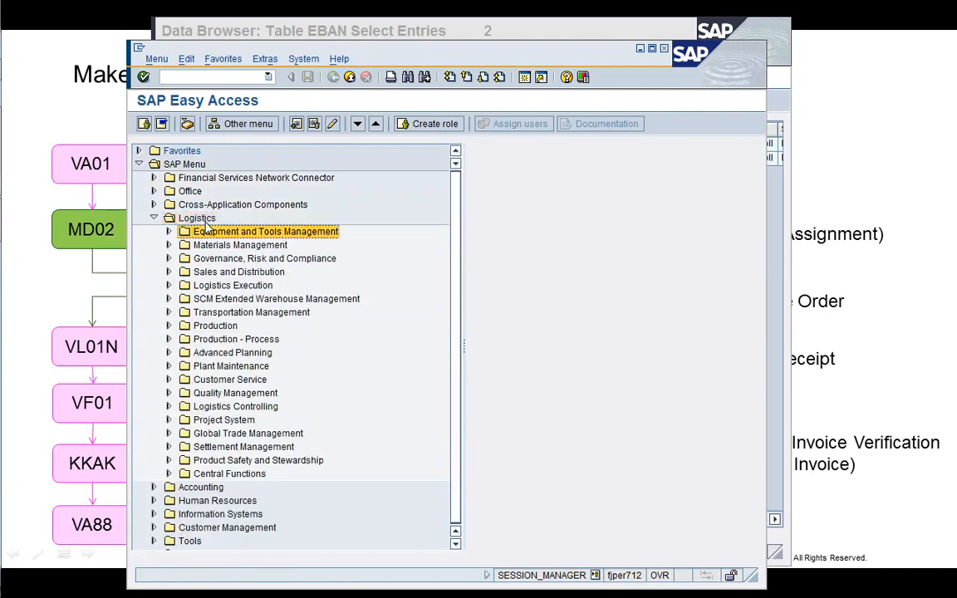
key(Up)
key(Up)
key(Up)
key(Up)
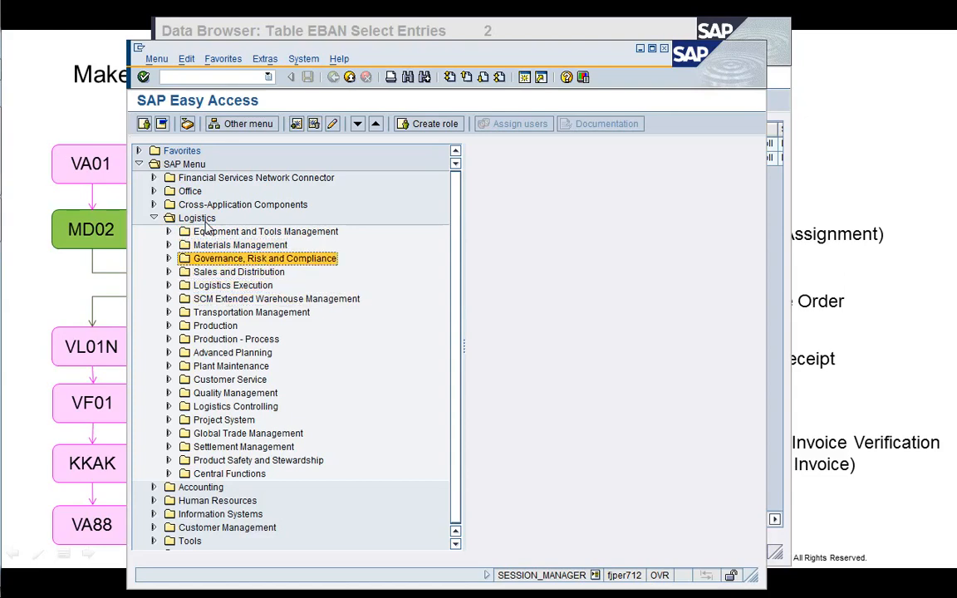
key(Right)
key(Down)
key(Right)
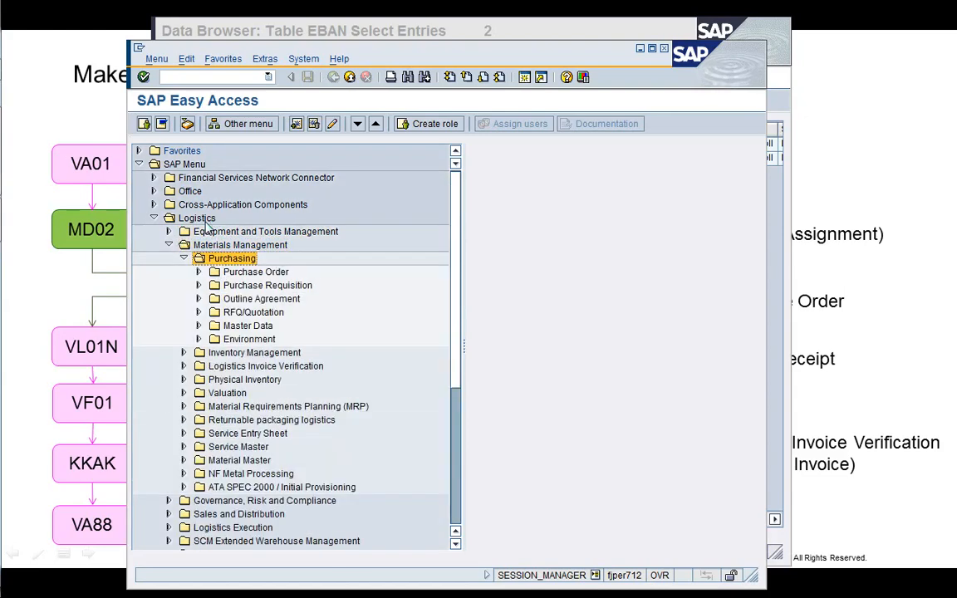
- Expand the Purchase Requisition folder under Purchasing
key(Down)
key(Down)
key(Right)
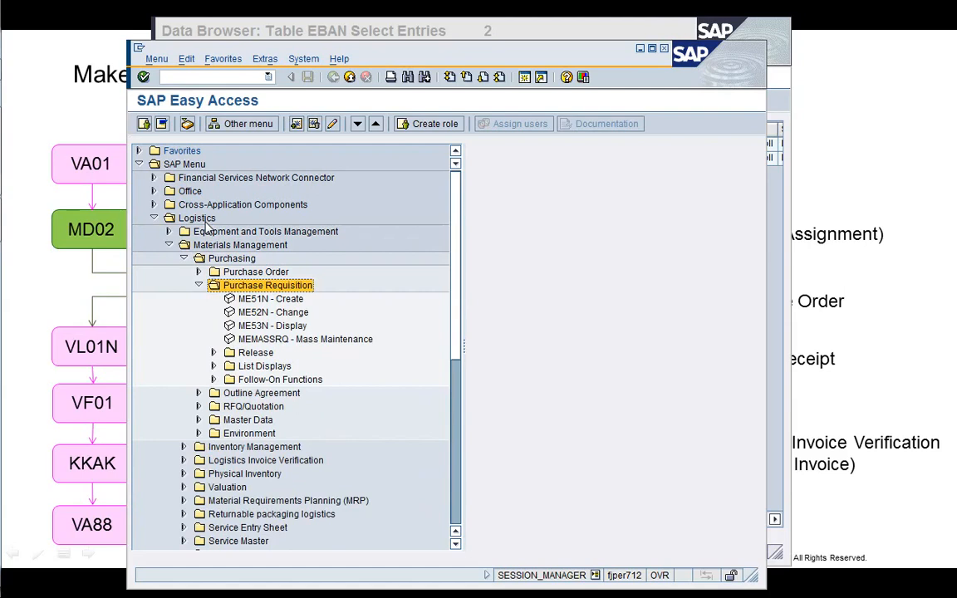
- Expand Follow-On Functions and its Create Purchase Order folder, and review the transactions for converting requisitions, from ME56 to ME58
key(Down)
key(Down)
key(Down)
key(Down)
key(Down)
key(Down)
key(Down)
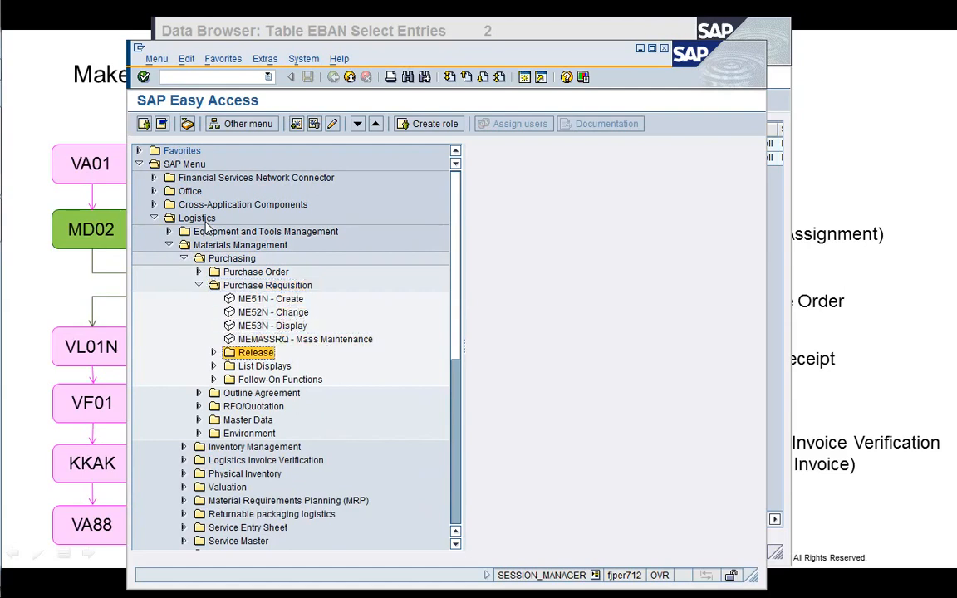
key(Right)
key(Down)
key(Down)
key(Down)
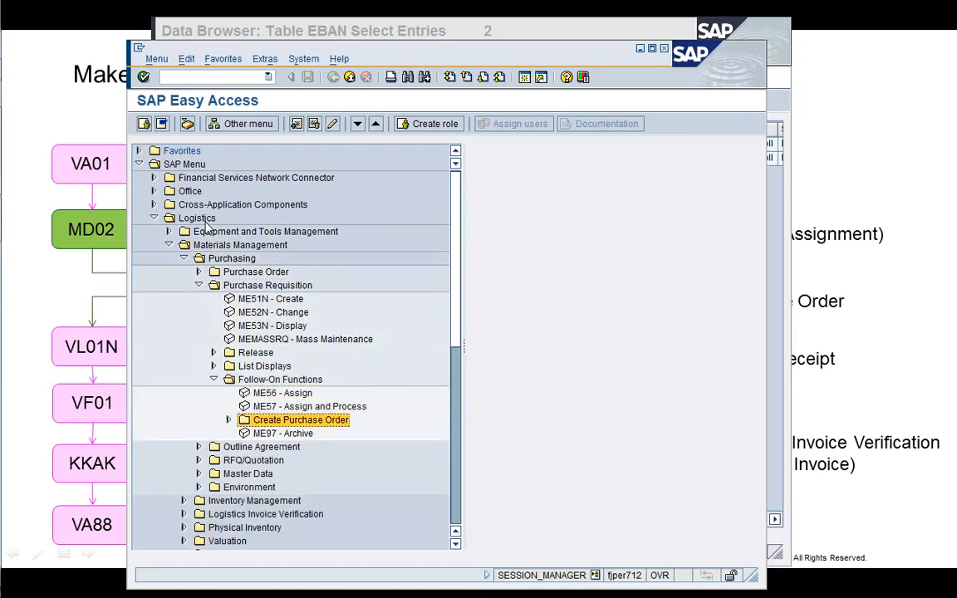
key(Right)
key(Down)
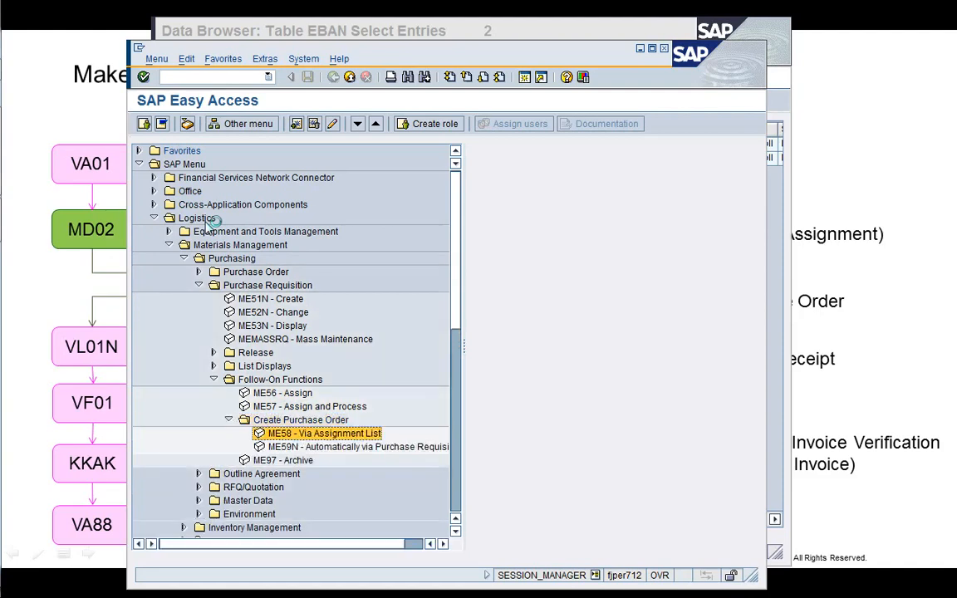
key(Up)
key(Up)
key(Up)
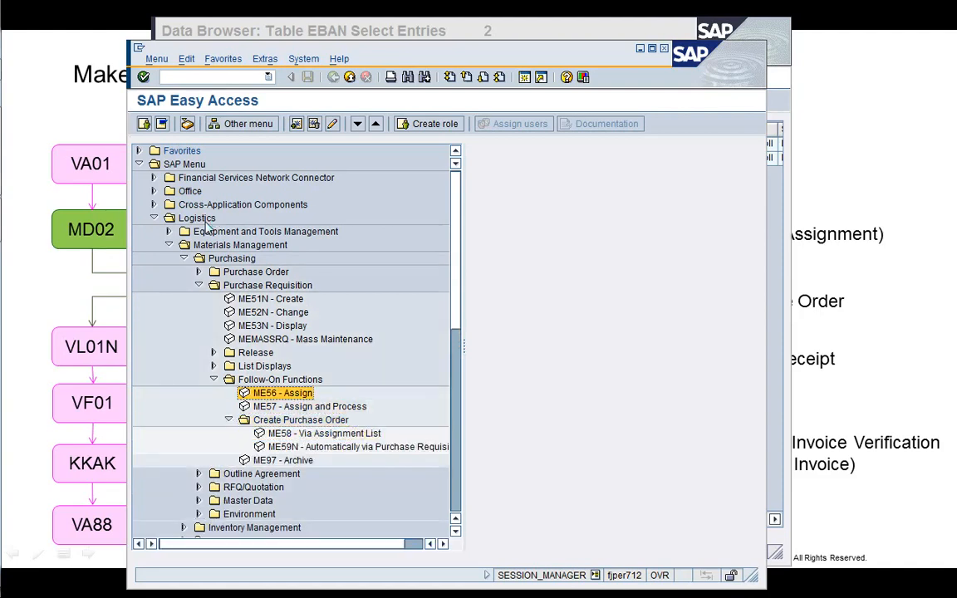
key(Down)
key(Down)
key(Down)
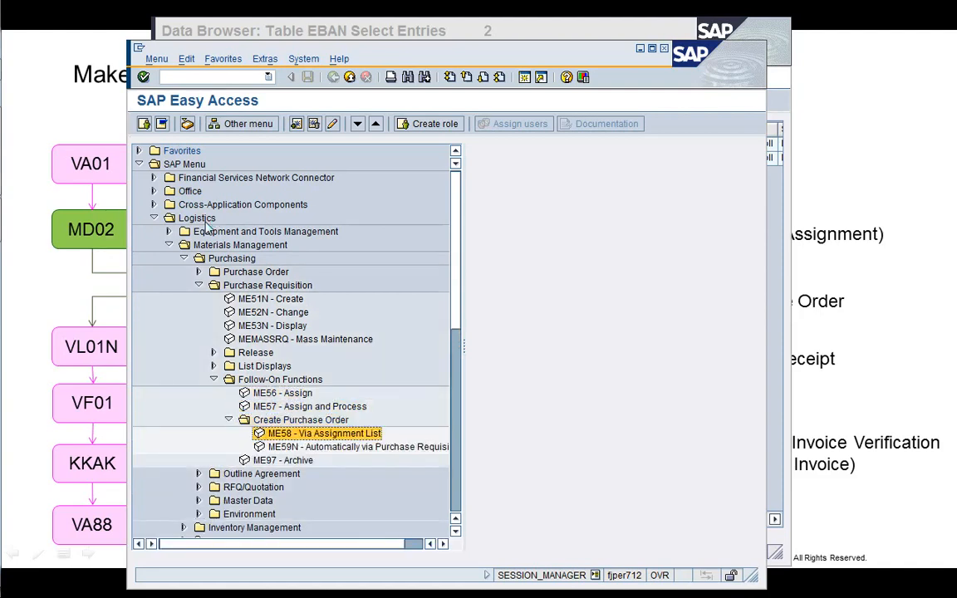
- Return up the menu tree to the Purchase Order folder under Purchasing and expand it
key(Up)
key(Up)
key(Up)
key(Up)
key(Up)
key(Up)
key(Up)
key(Up)
key(Up)
key(Up)
key(Up)
key(Up)
key(Up)
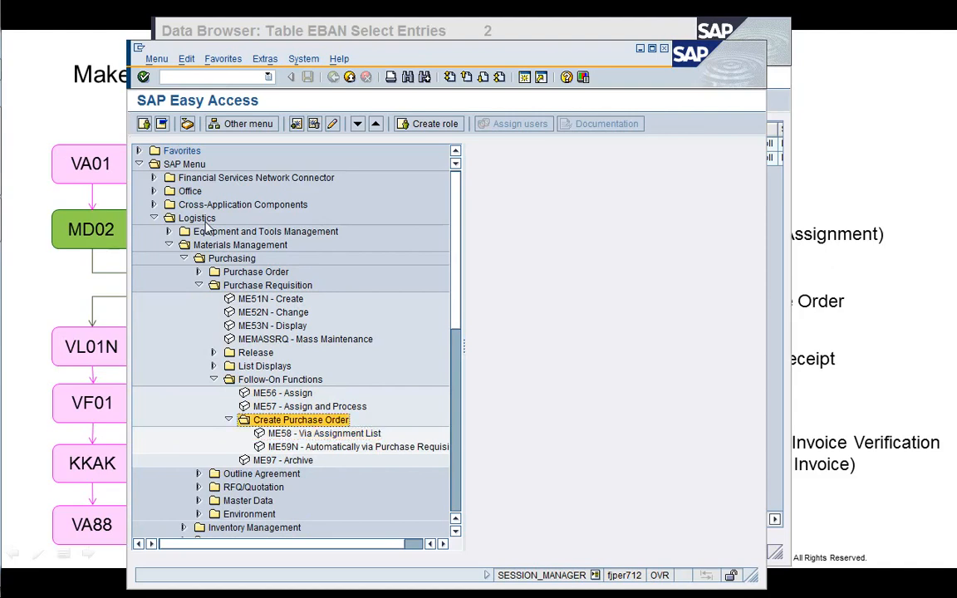
key(Down)
key(Right)
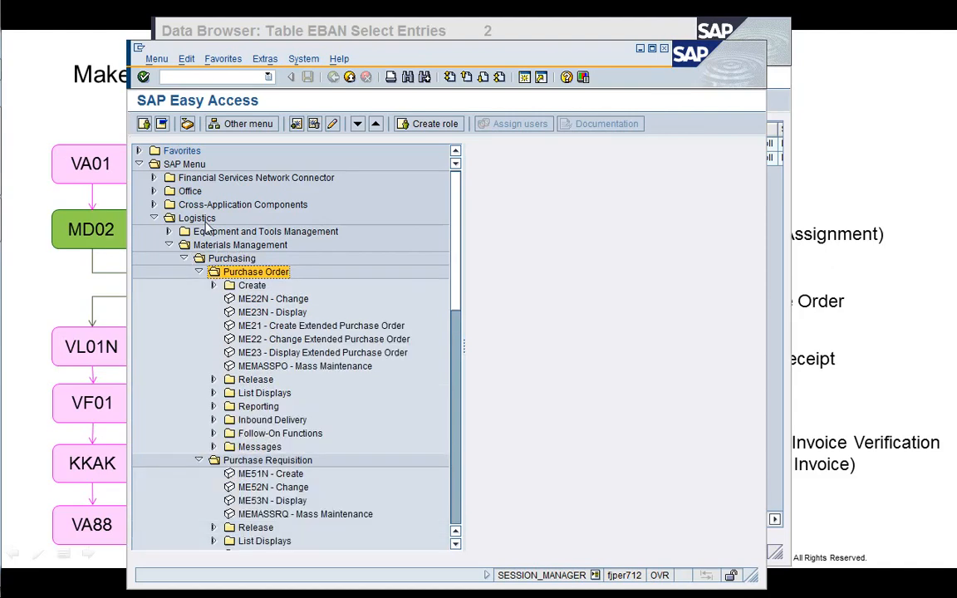
- Expand the Purchase Order Create folder, start ME58 - Via Requisition Assignment List, and place the cursor in the Sales Order selection field
key(Down)
key(Down)
key(Down)
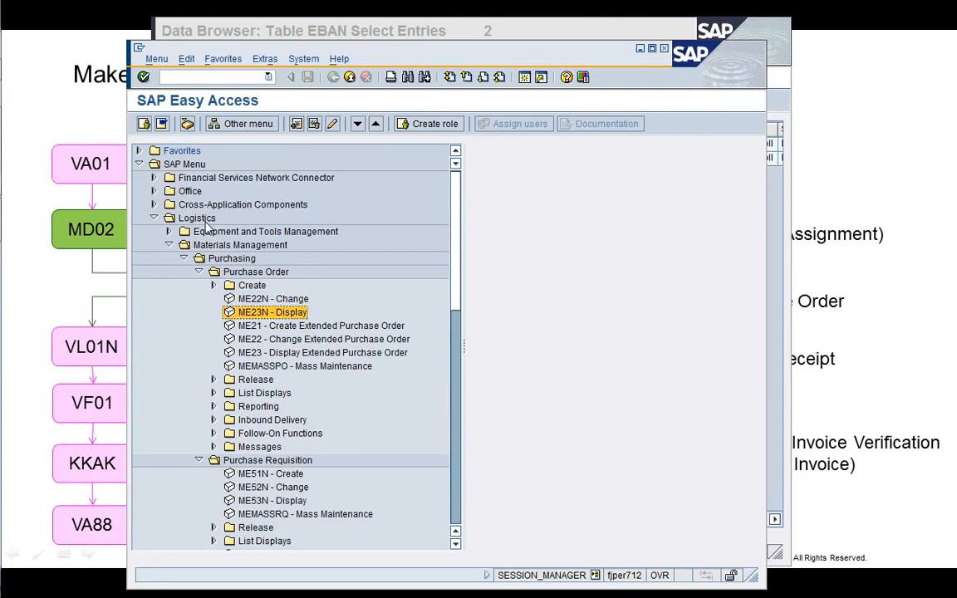
key(Up)
key(Up)
key(Right)
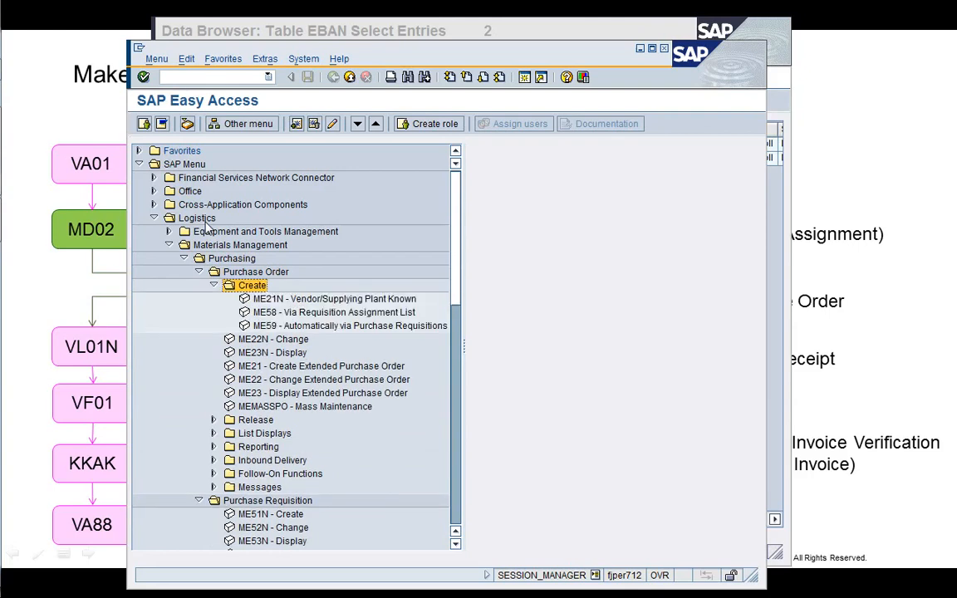
key(Down)
key(Down)
key(Return)
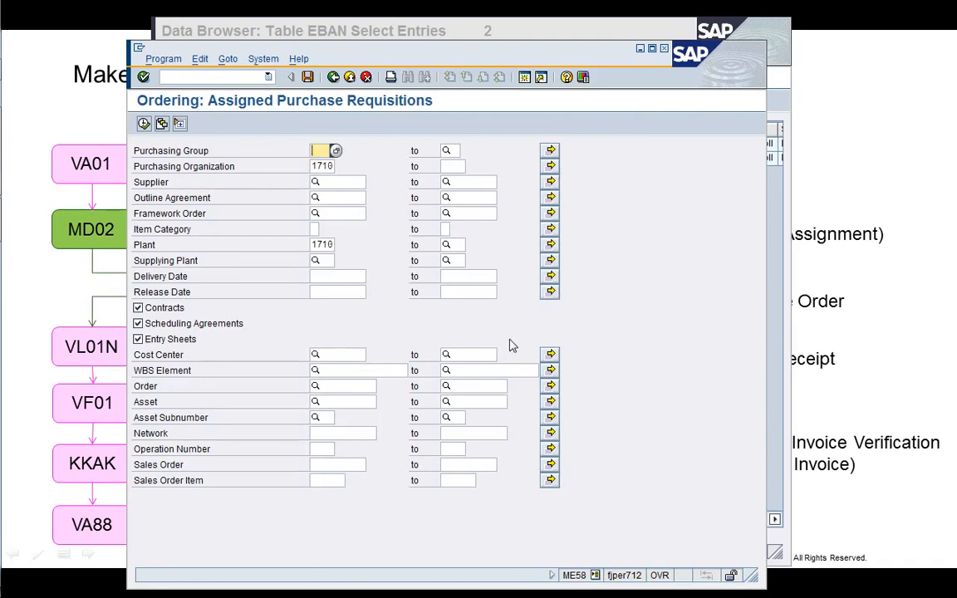
drag(455, 56, 449, 37)
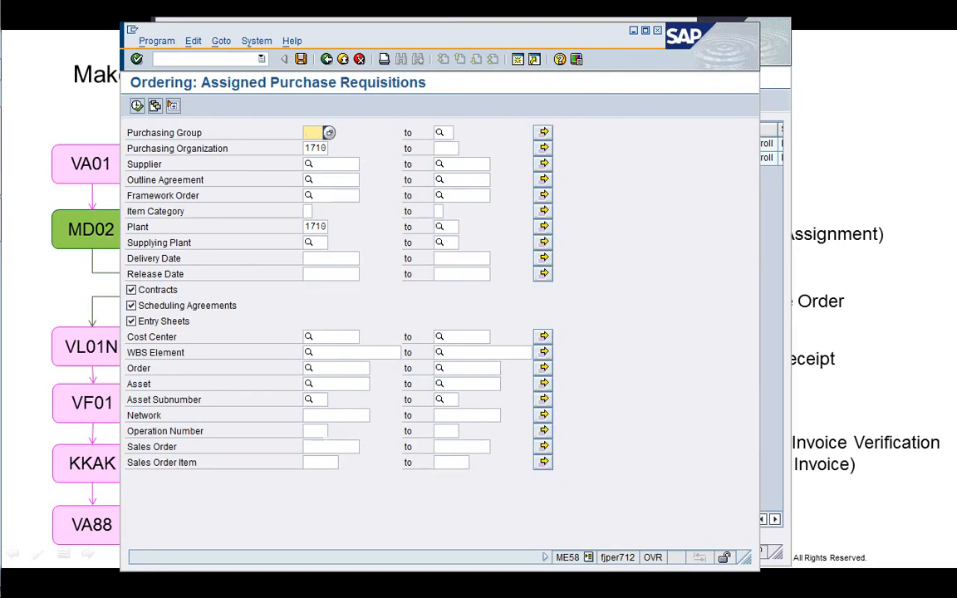
click(326, 448)
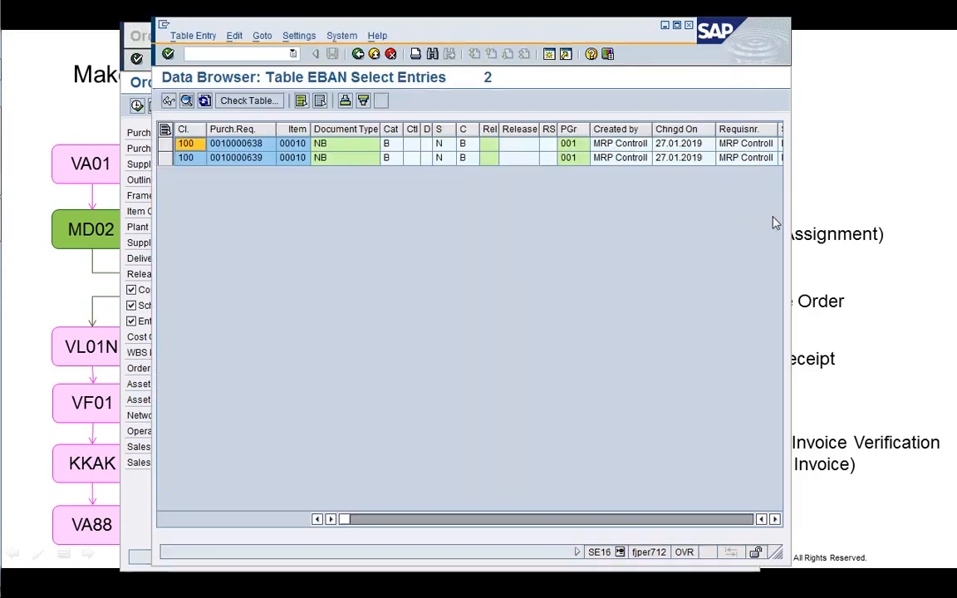
- Switch to the EBAN entries session and examine the material, plant and storage location columns of the second requisition
click(774, 222)
click(518, 158)
key(Right)
key(Right)
key(Right)
key(Right)
key(Right)
key(Right)
key(Right)
key(Right)
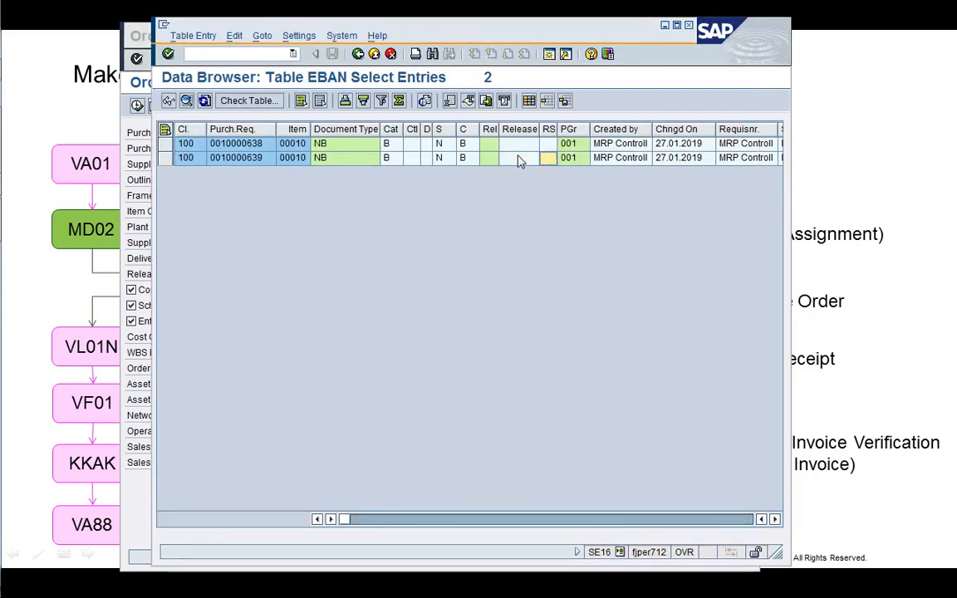
key(Right)
key(Right)
key(Right)
key(Right)
key(Right)
key(Right)
key(Right)
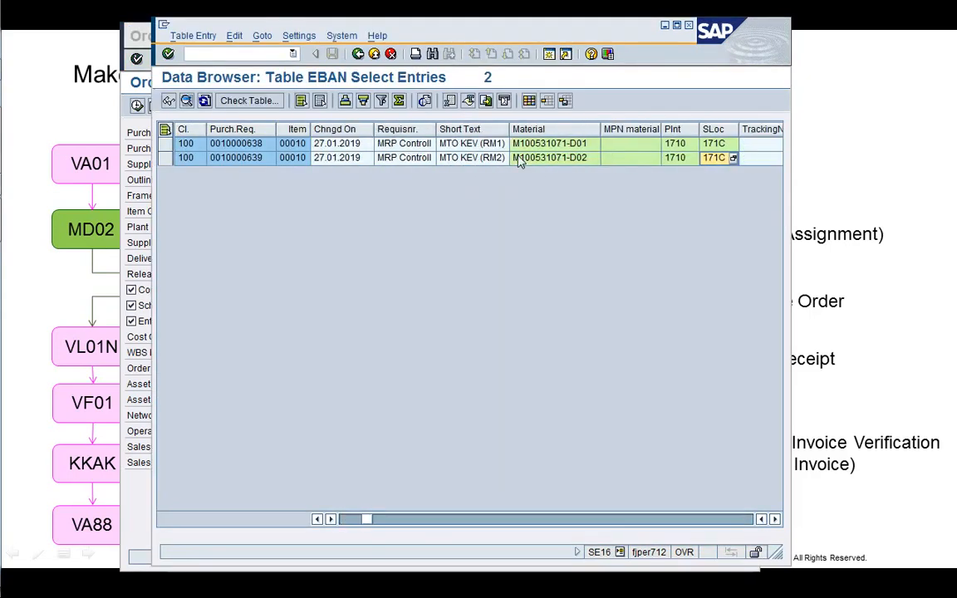
- Examine the requested quantity, dates, valuation price and account assignment columns of the second EBAN requisition
key(Right)
key(Right)
key(Right)
key(Right)
key(Right)
key(Right)
key(Right)
key(Right)
key(Right)
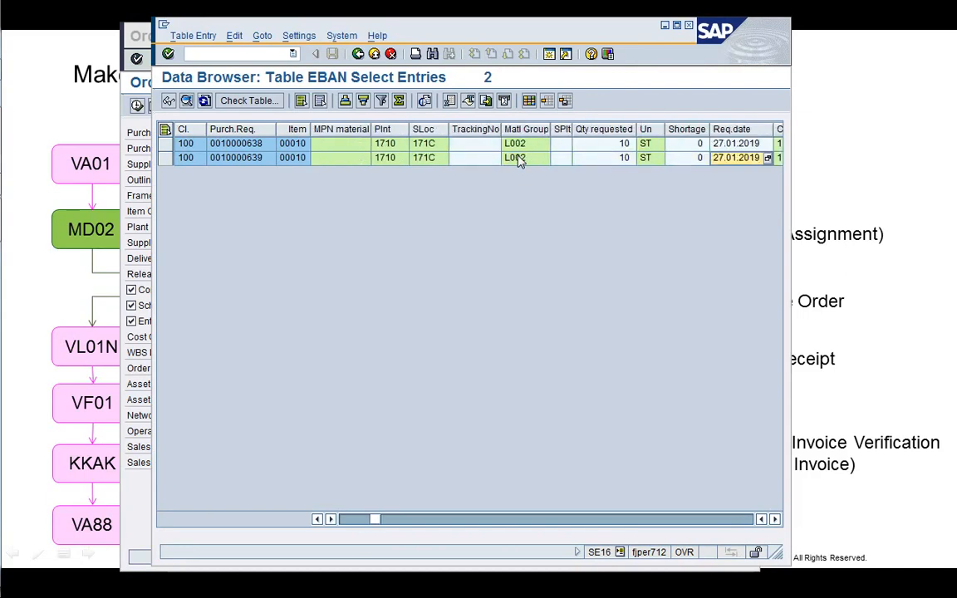
key(Right)
key(Right)
key(Right)
key(Right)
key(Right)
key(Right)
key(Right)
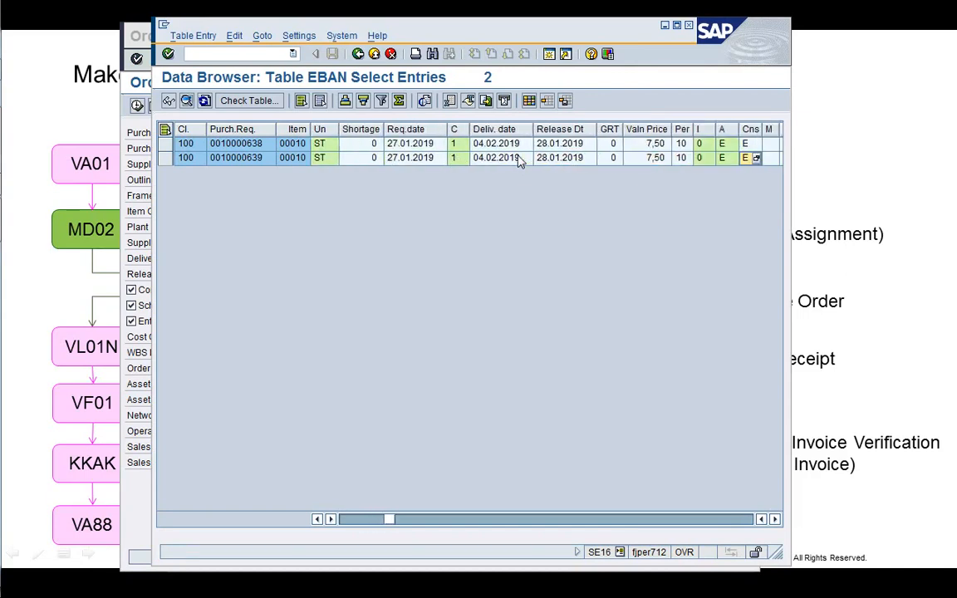
- Examine the account assignment, consumption, goods receipt and invoice receipt indicator columns of the second EBAN requisition
key(Right)
key(Right)
key(Right)
key(Right)
key(Right)
key(Right)
key(Right)
key(Right)
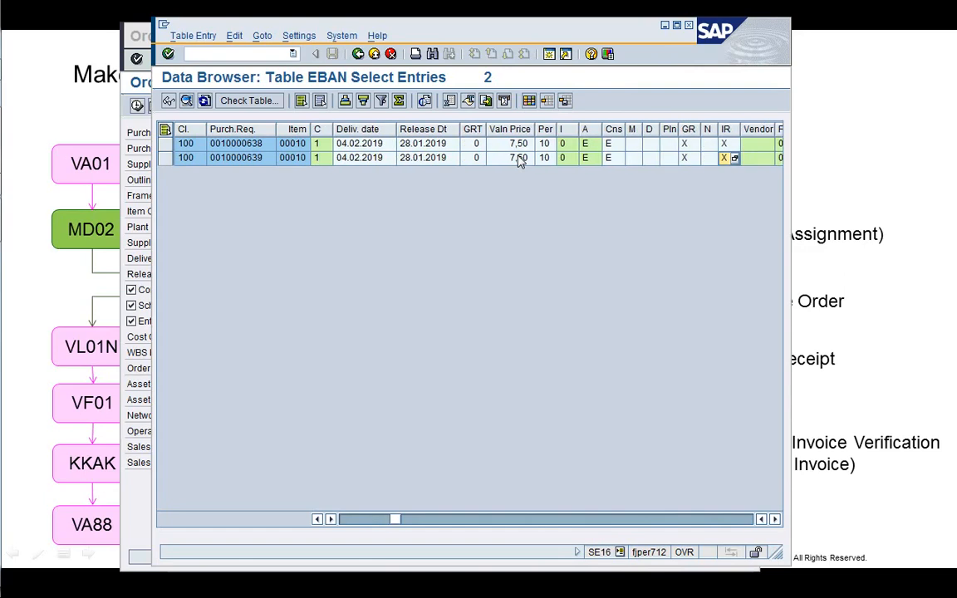
key(Left)
key(Left)
key(Left)
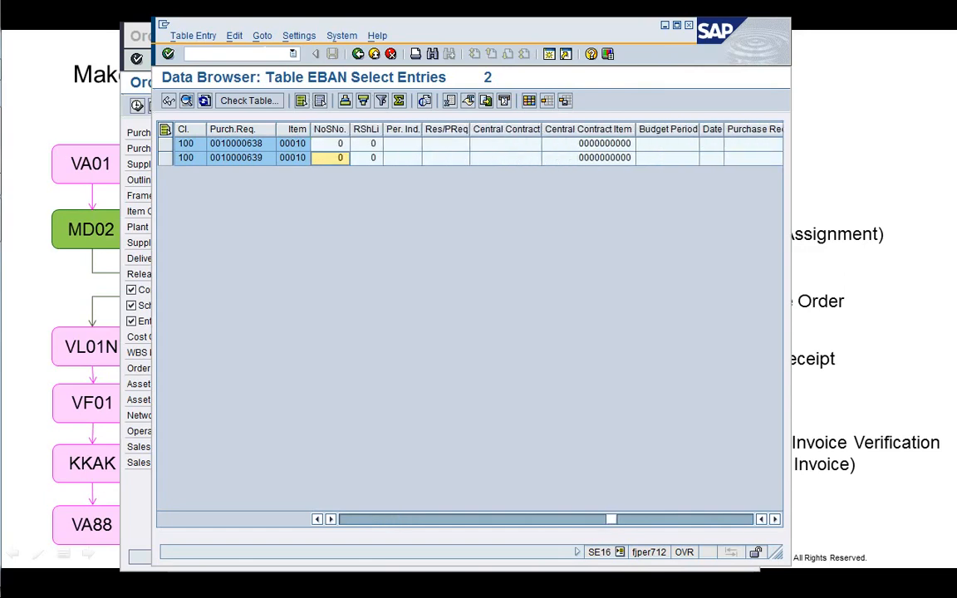
- Start VA03 in a new session, copy the proposed sales order number, and close that session
click(187, 53)
text(/oVA)
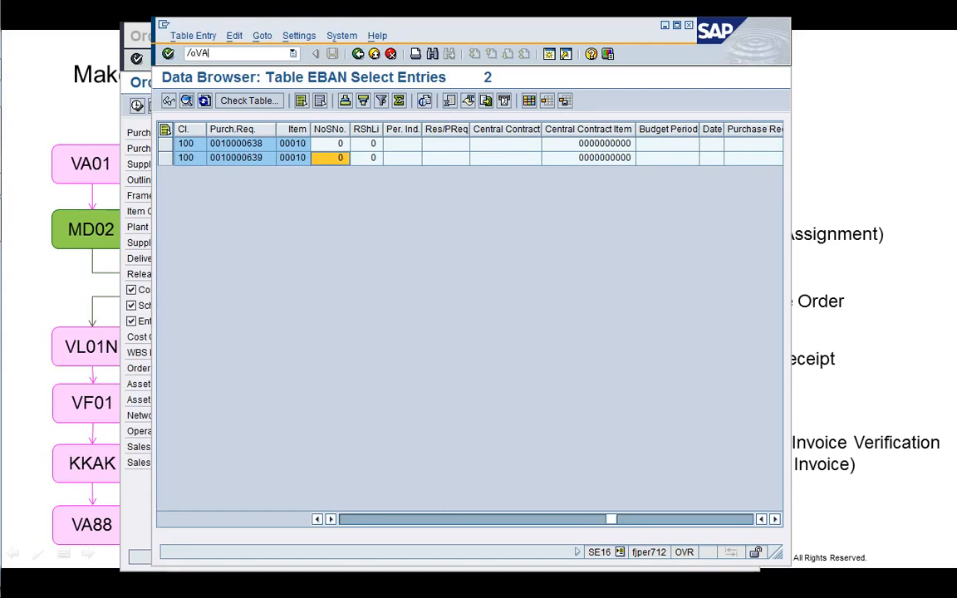
text(03)
key(Return)
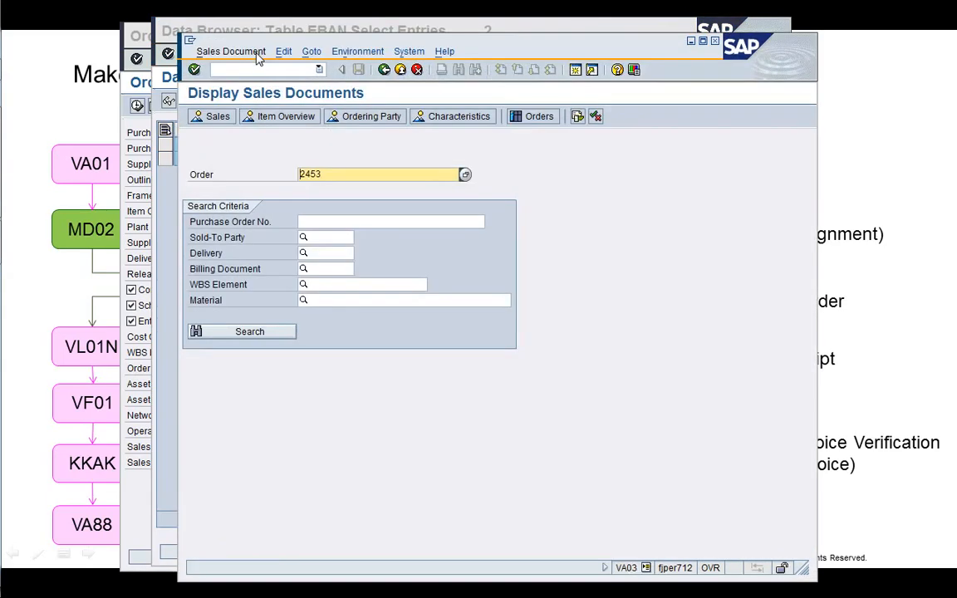
key(ctrl+c)
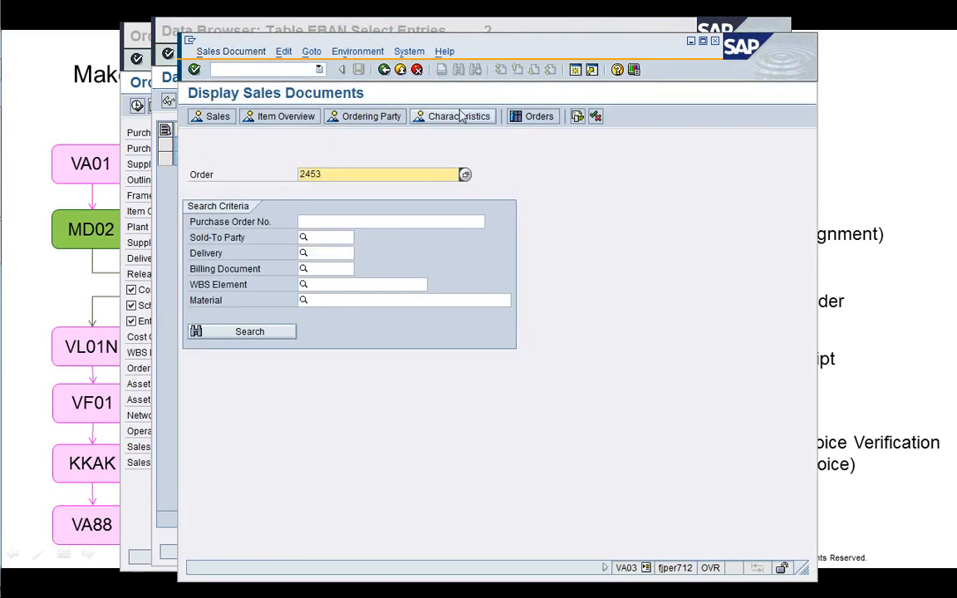
click(718, 44)
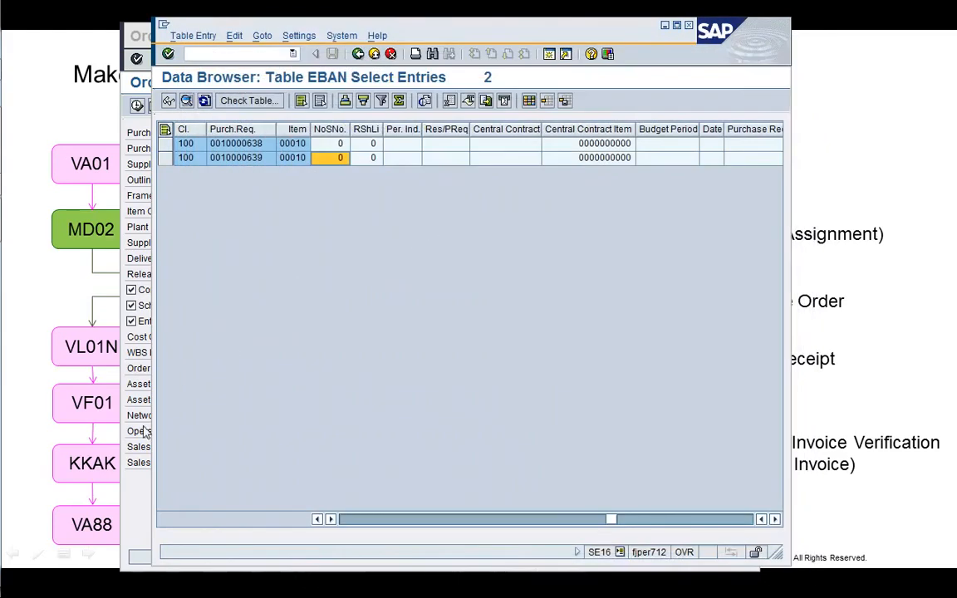
- Back in the ME58 session, paste the copied sales order number, set the sales order item to 10, and run the selection
click(147, 549)
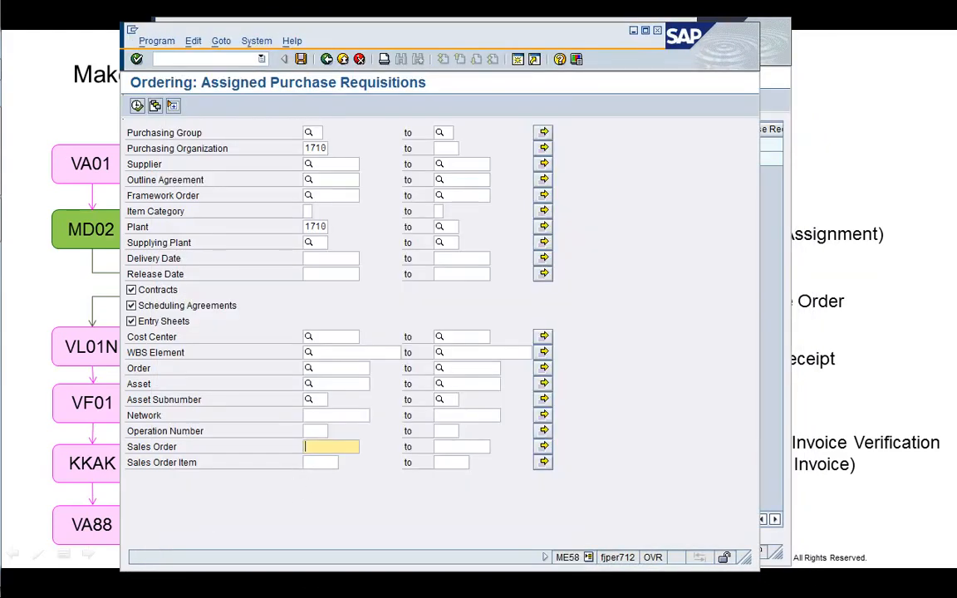
key(ctrl+v)
click(319, 462)
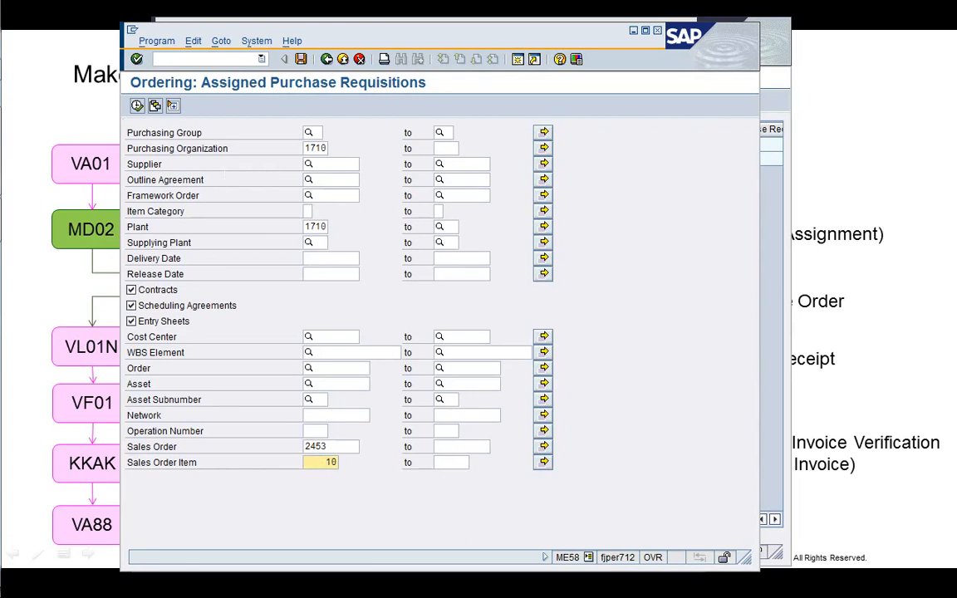
click(137, 107)
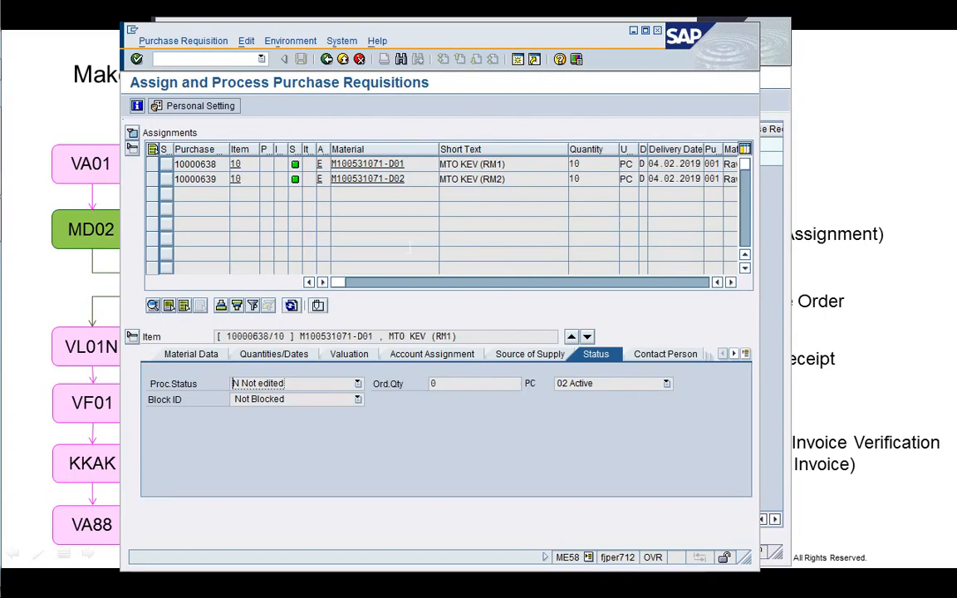
- Display the assignments overview, select the Domestic US Supplier 1 assignment, enlarge the window, and process it into purchase order creation
click(133, 133)
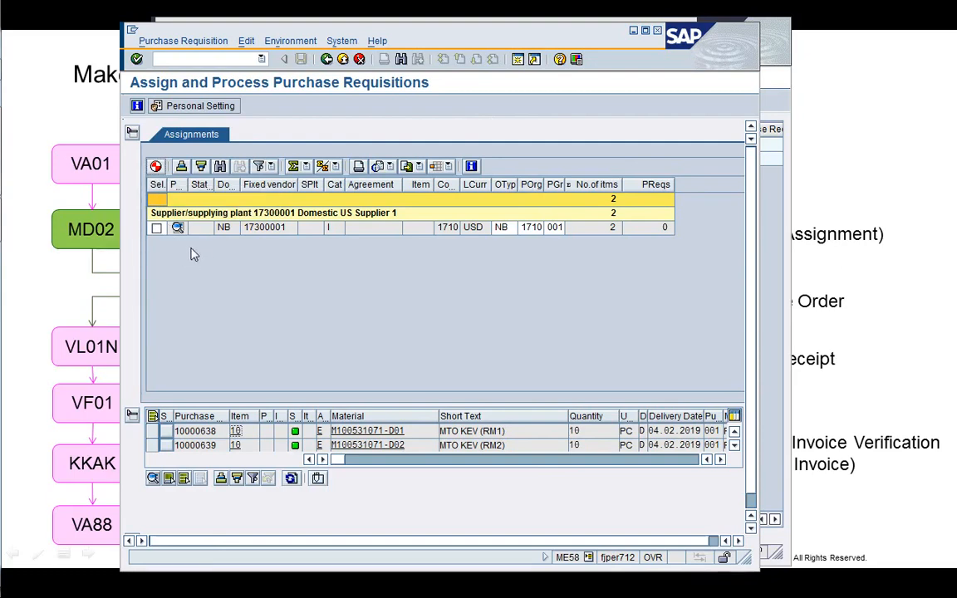
click(157, 228)
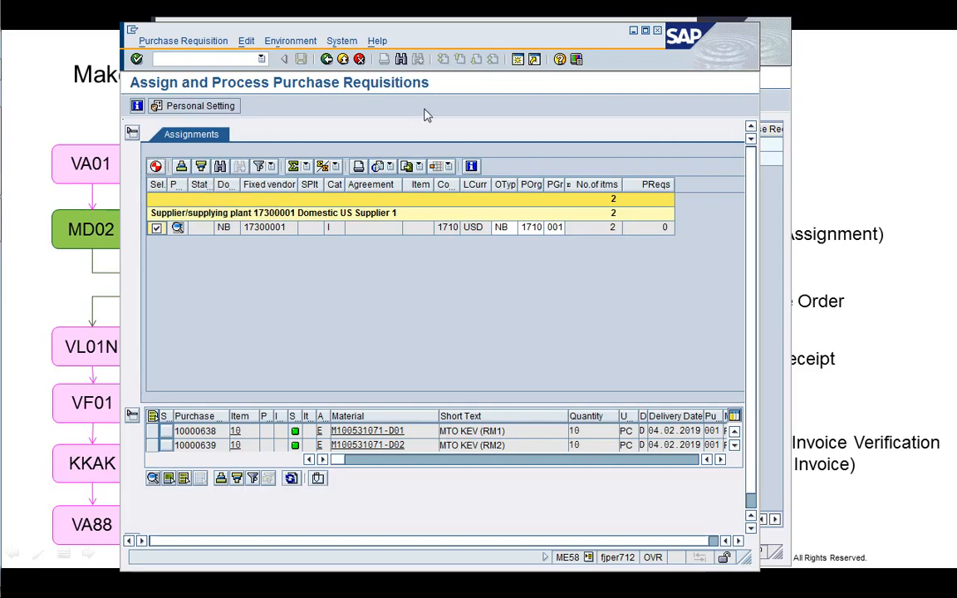
drag(413, 36, 359, 28)
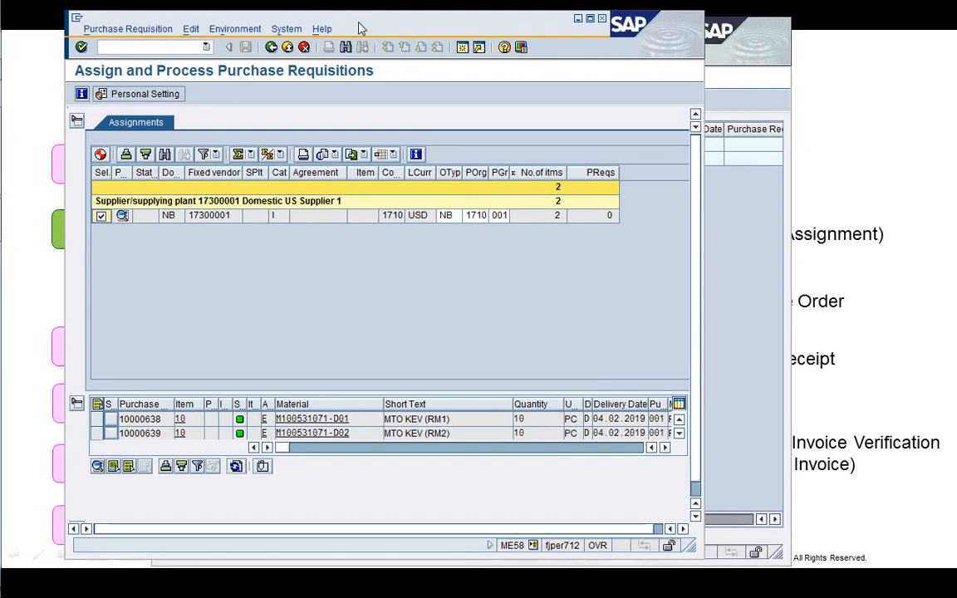
drag(690, 547, 882, 574)
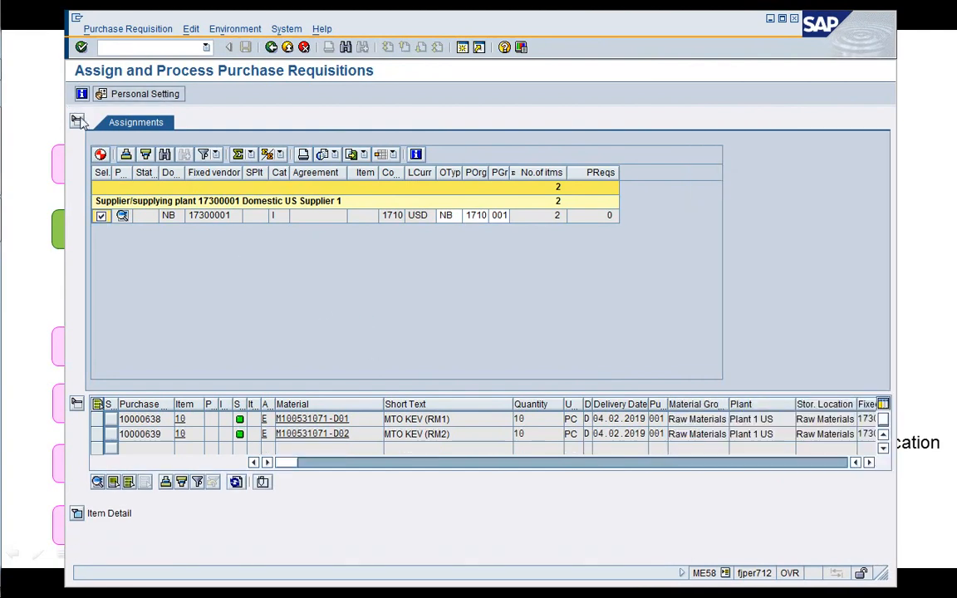
click(100, 155)
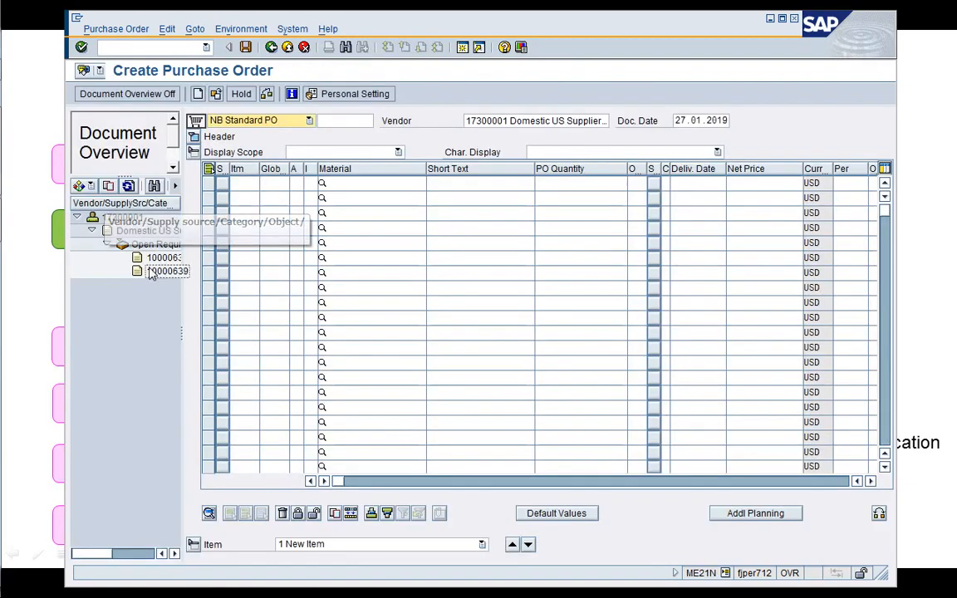
- Adopt the first open requisition into the purchase order, read the error message's long text, and close it
click(153, 259)
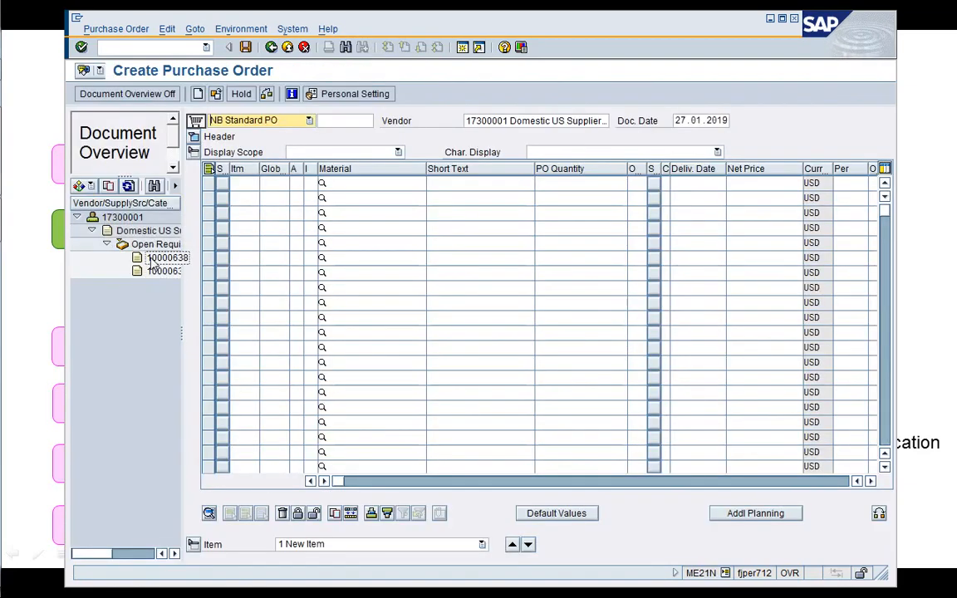
click(109, 186)
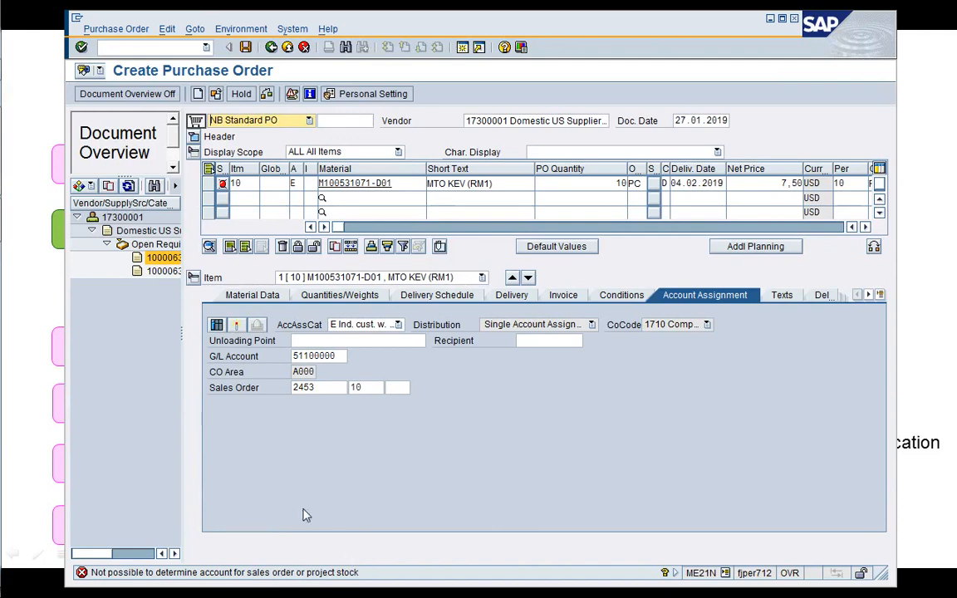
double_click(249, 572)
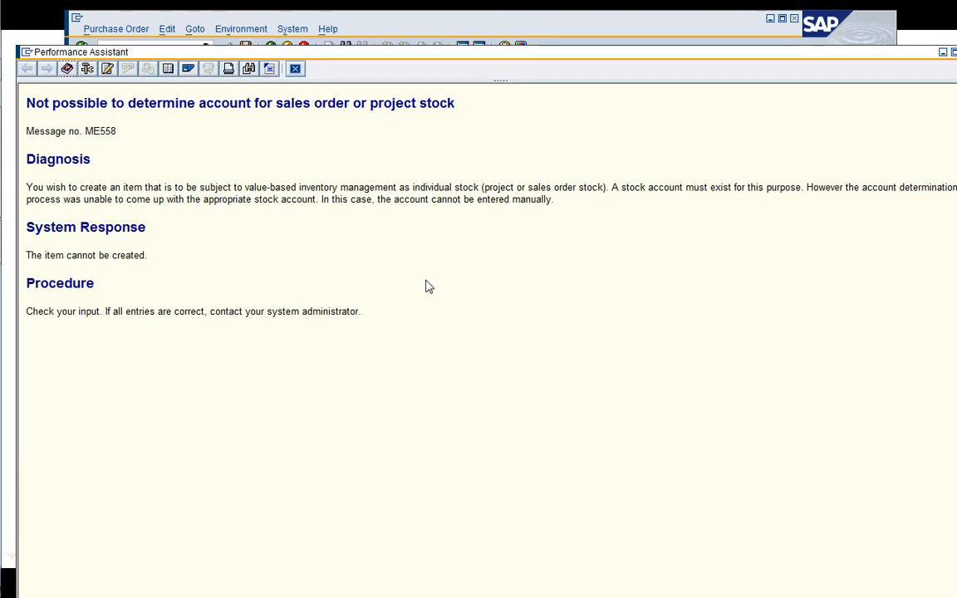
click(295, 69)
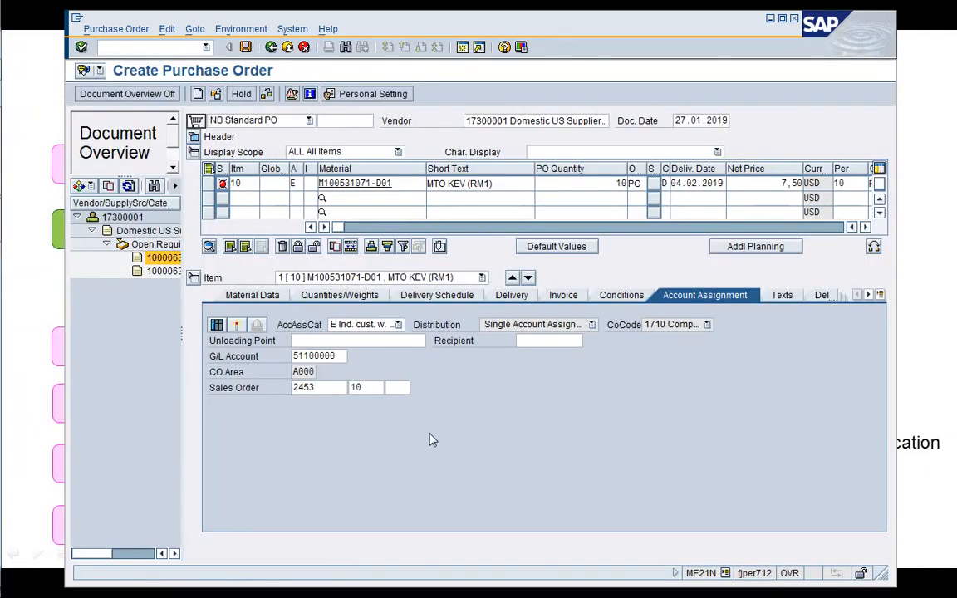
- Locate the item's G/L account, then open a new session with the SE16 selection screen for table T030
click(336, 355)
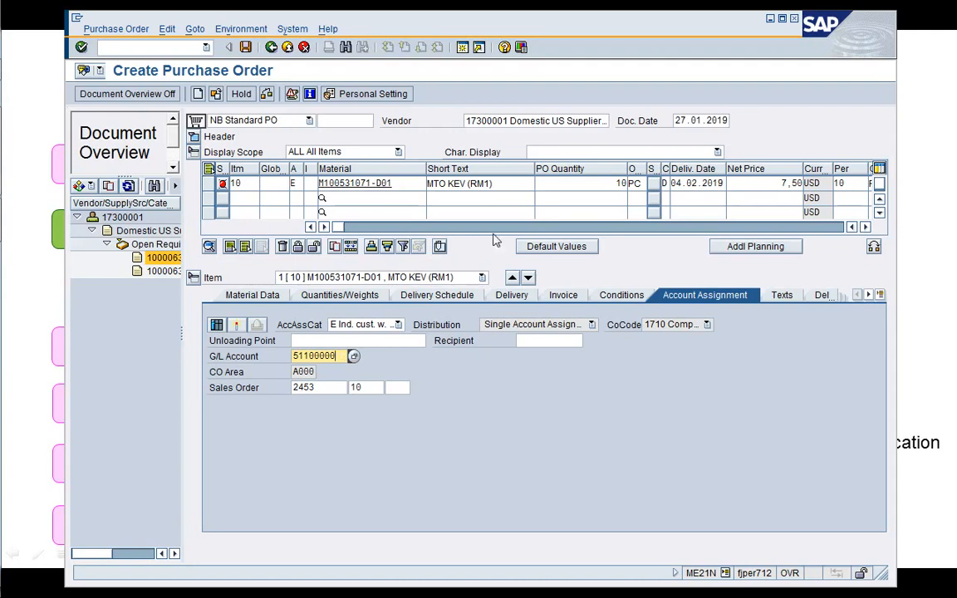
click(464, 49)
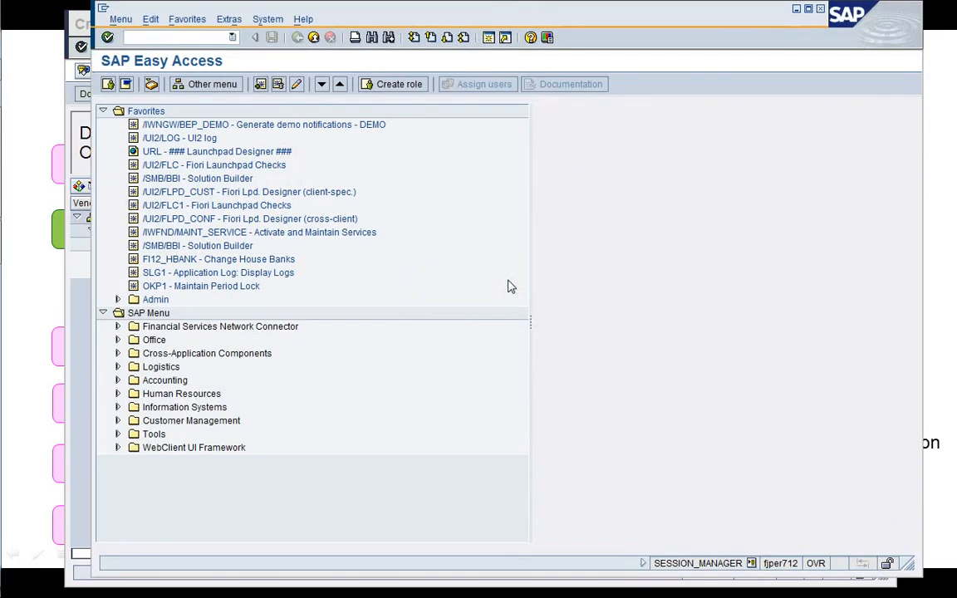
text(/nSE16)
key(Return)
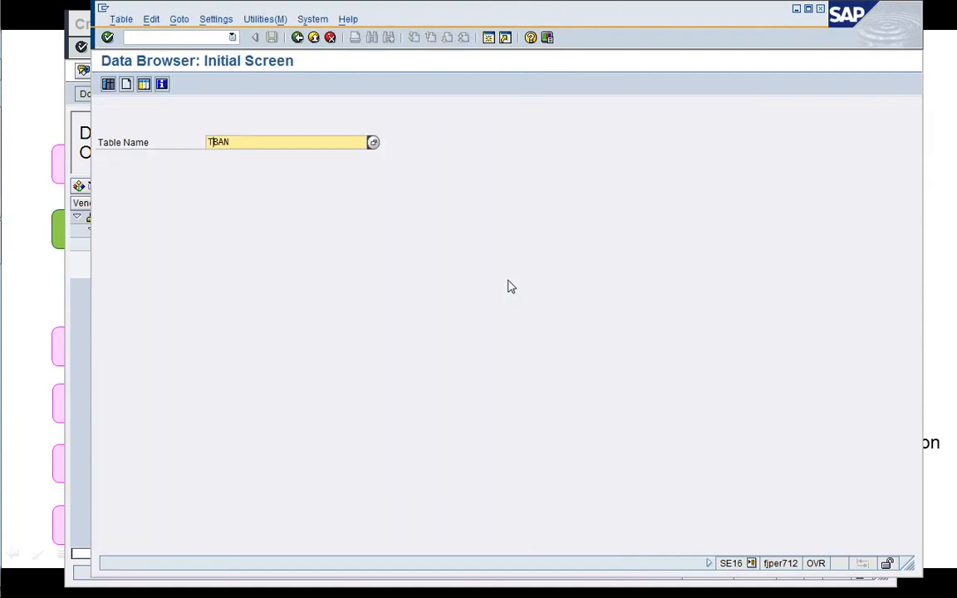
key(Return)
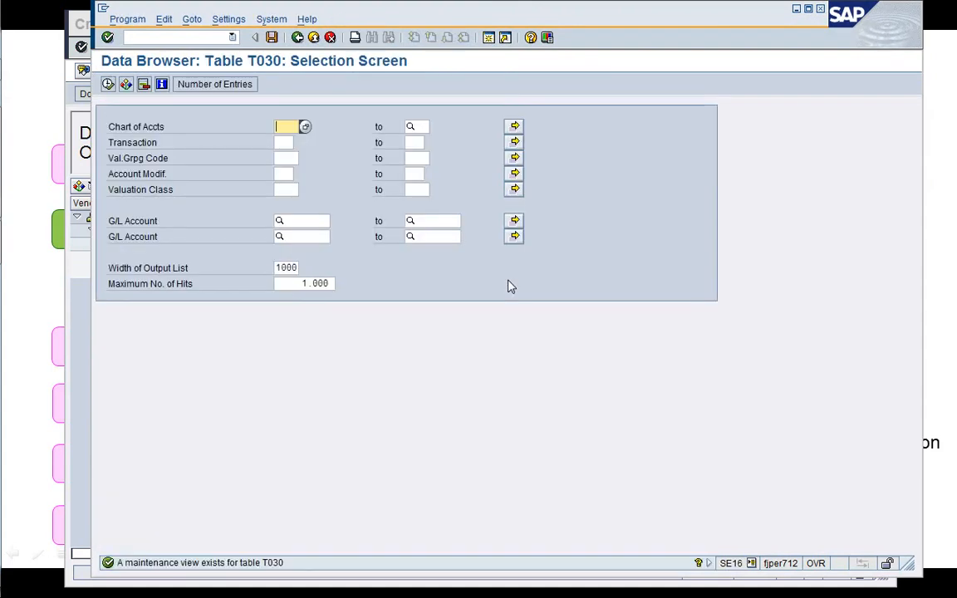
- List the T030 entries for chart of accounts YCOA and transaction BSX, and check the G/L account for valuation class 7920
text(YCOA)
key(Return)
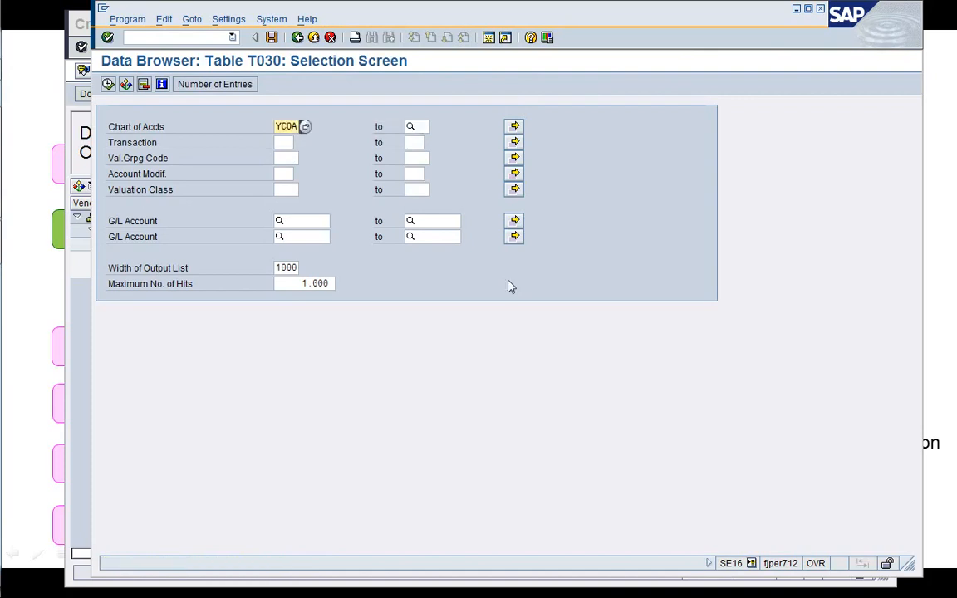
key(Down)
text(BS)
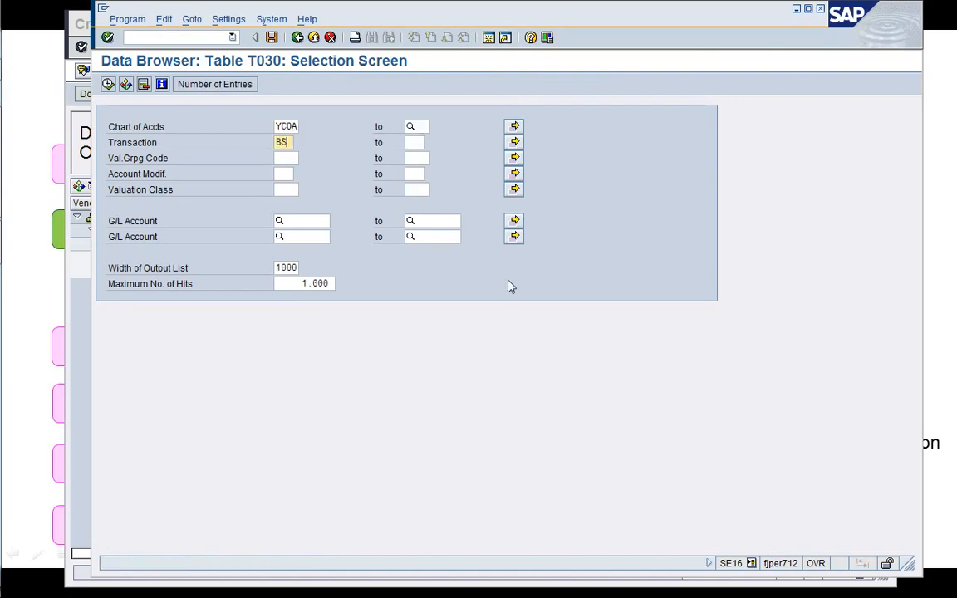
text(X)
click(108, 85)
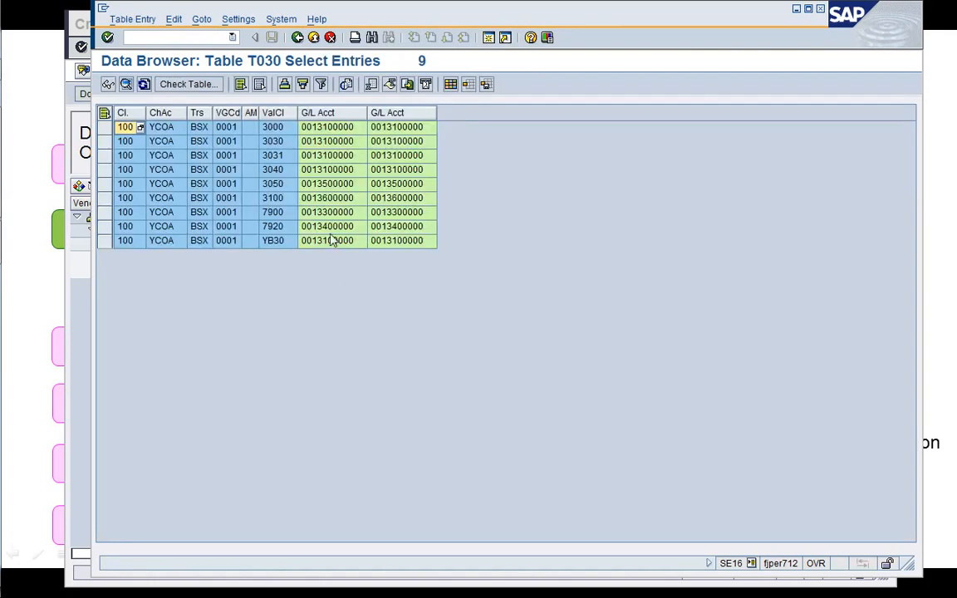
click(327, 226)
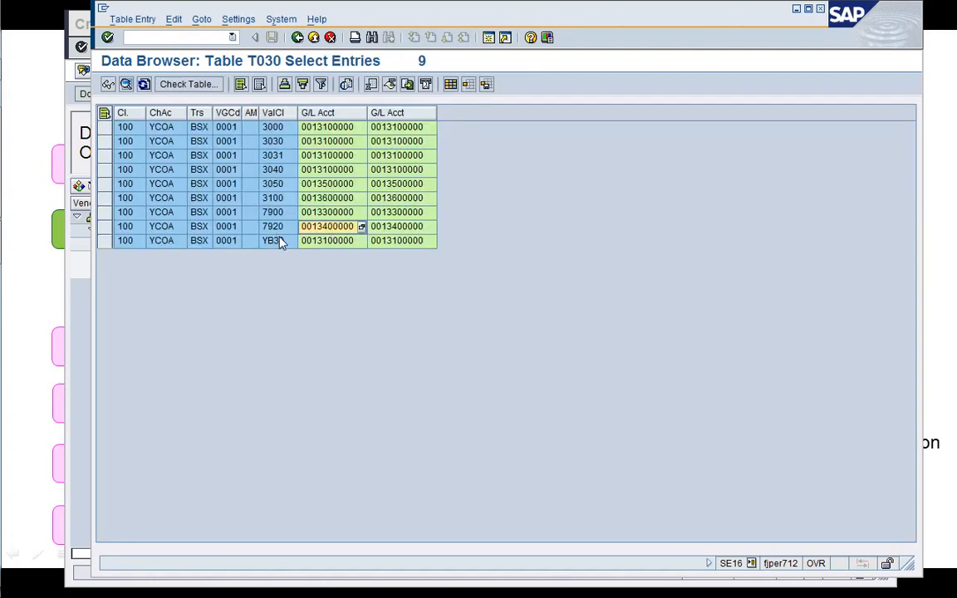
click(271, 226)
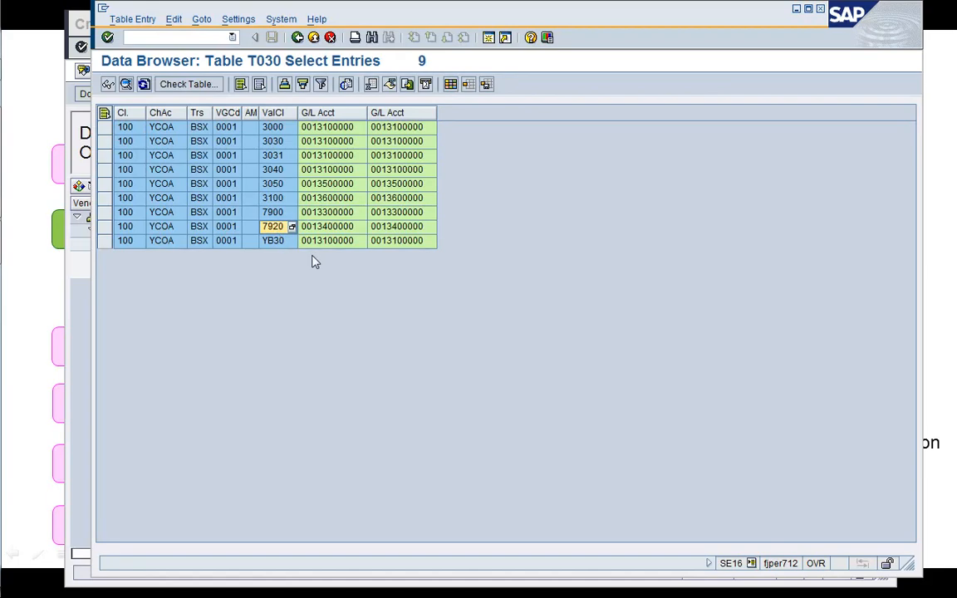
- Move the window, return to the T030 selection screen, and clear the transaction criterion
drag(439, 29, 410, 30)
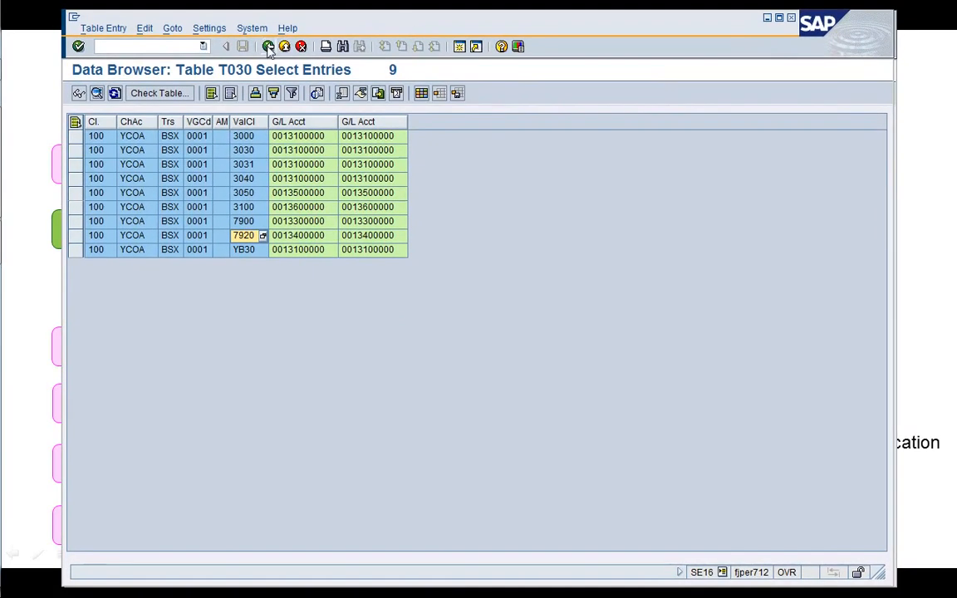
click(269, 47)
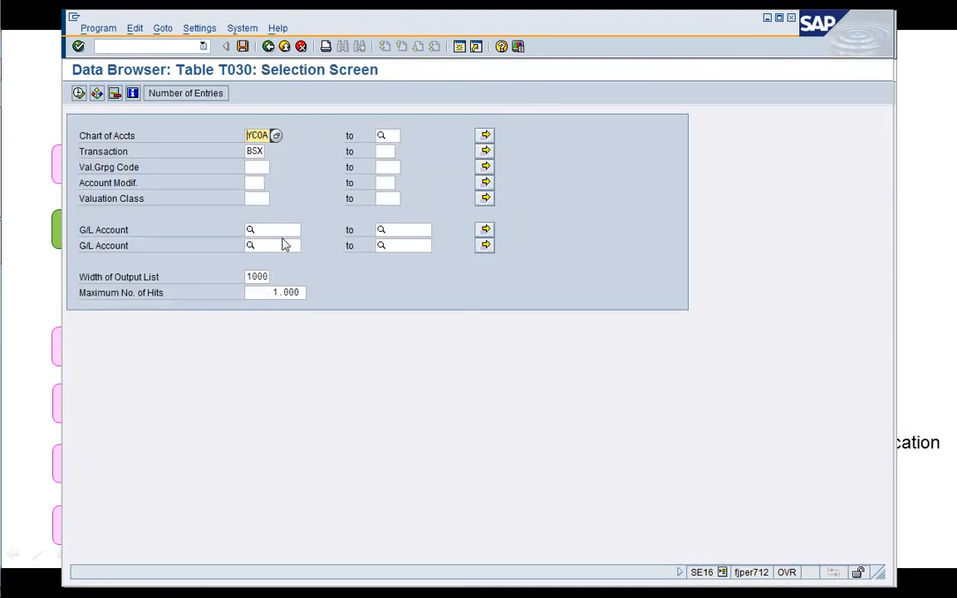
key(Down)
key(BackSpace)
key(BackSpace)
key(BackSpace)
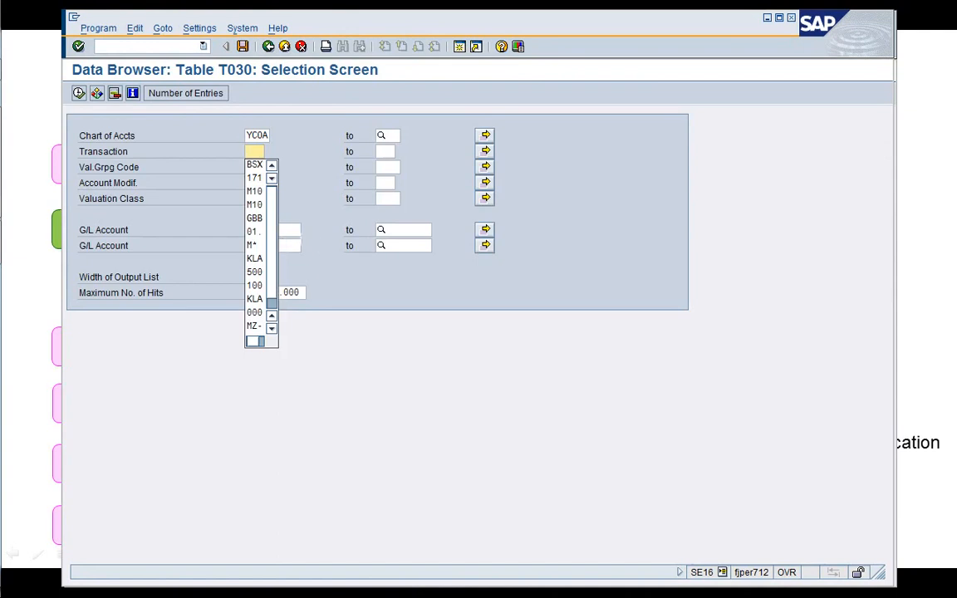
key(Escape)
- List the T030 entries for the purchase order item's G/L account and examine the VKA lines for valuation classes 3030 and 3000
click(287, 229)
text(51100000)
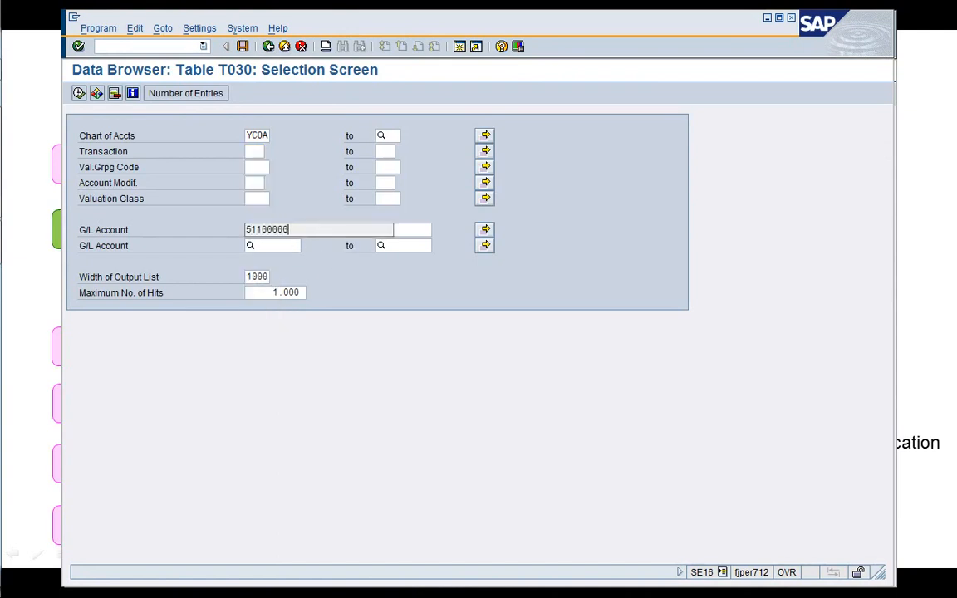
click(282, 233)
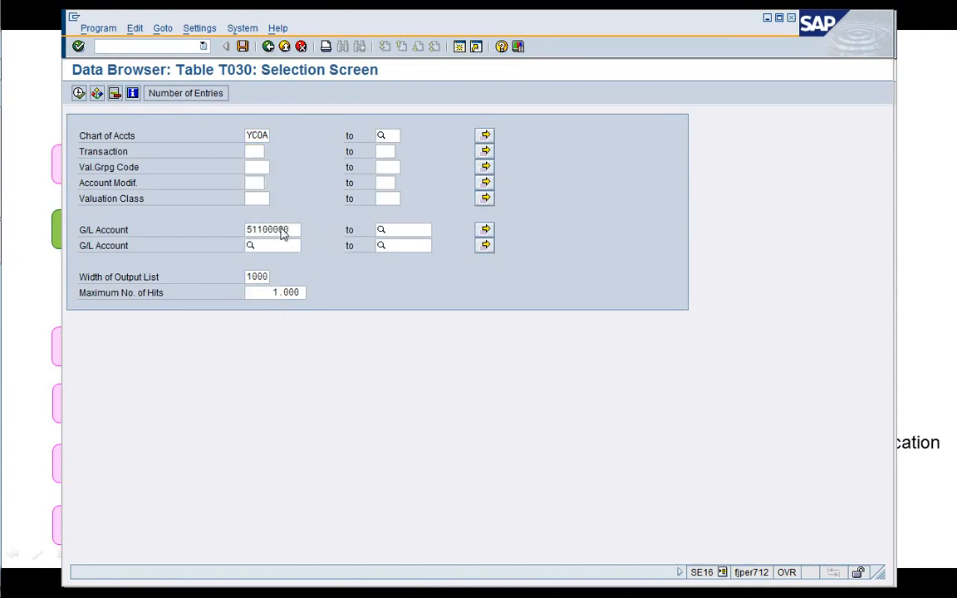
click(79, 95)
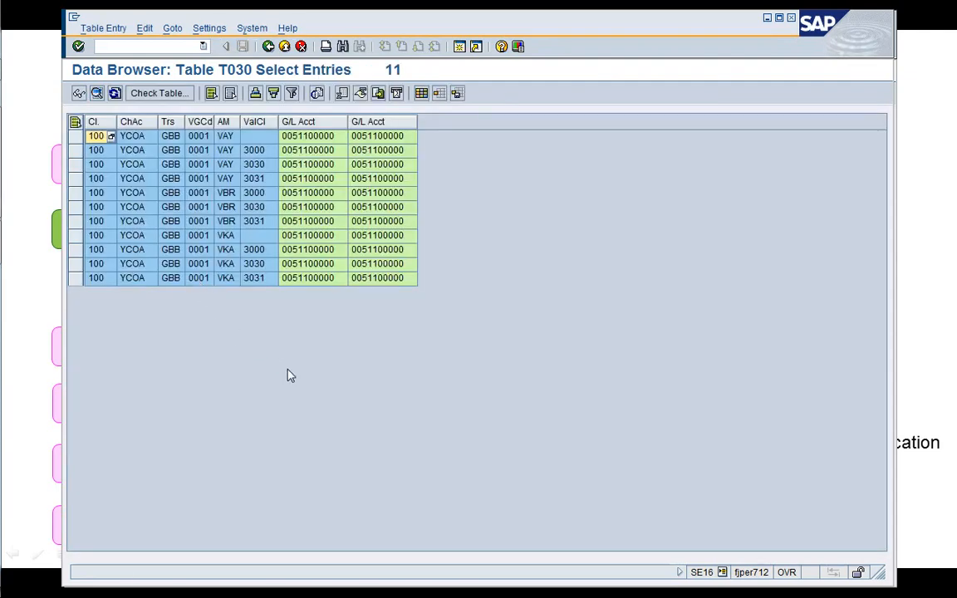
click(305, 269)
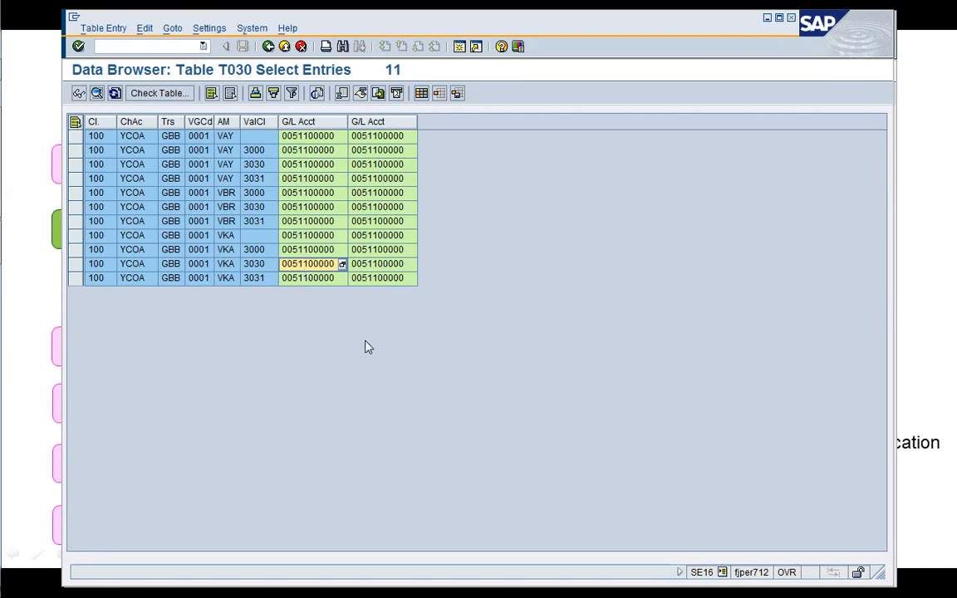
click(306, 249)
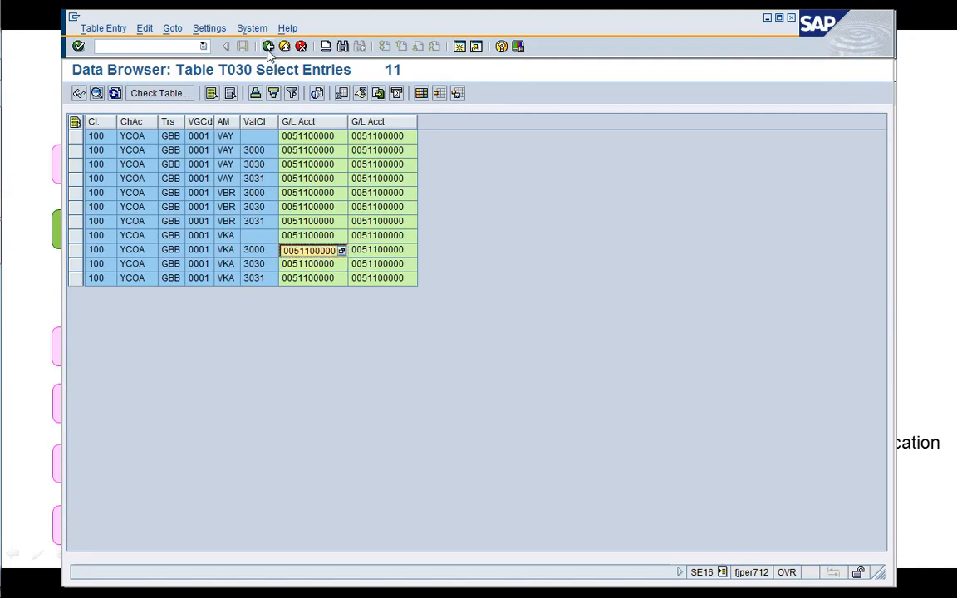
- Open transaction OBYC in a new session and show the BSX inventory posting accounts for chart of accounts YCOA
click(459, 46)
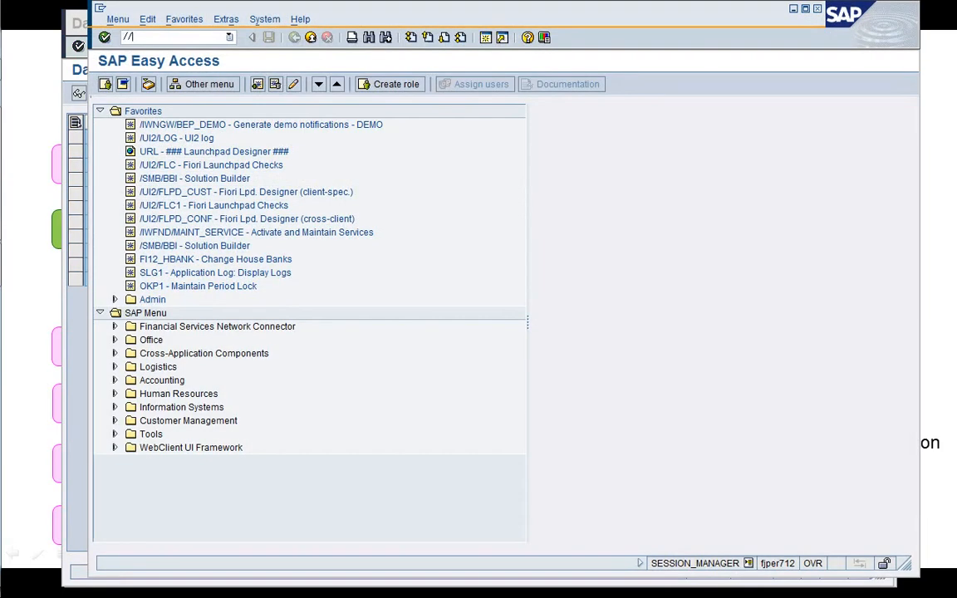
text(nSEGW)
key(Return)
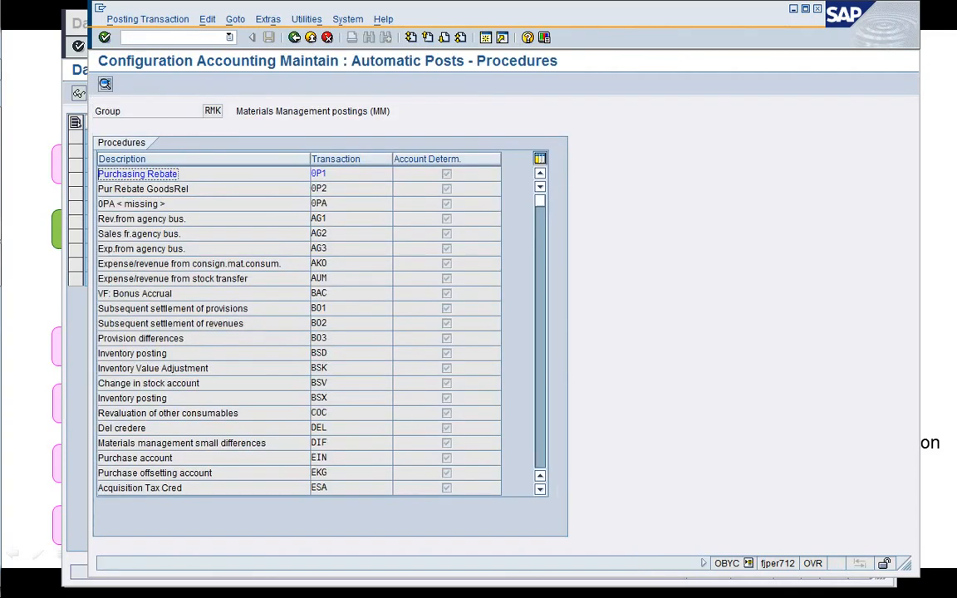
double_click(166, 399)
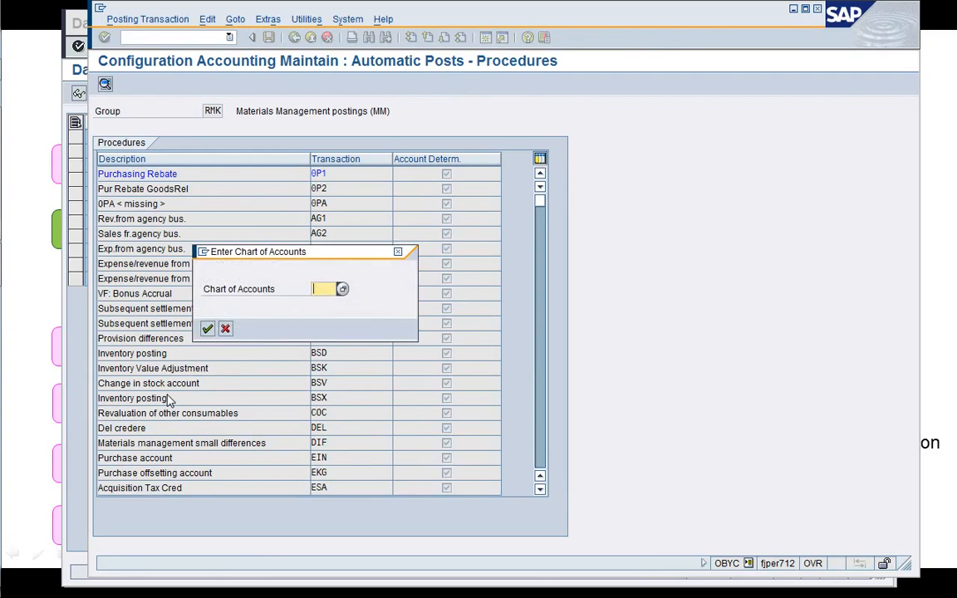
text(YCOA)
key(Return)
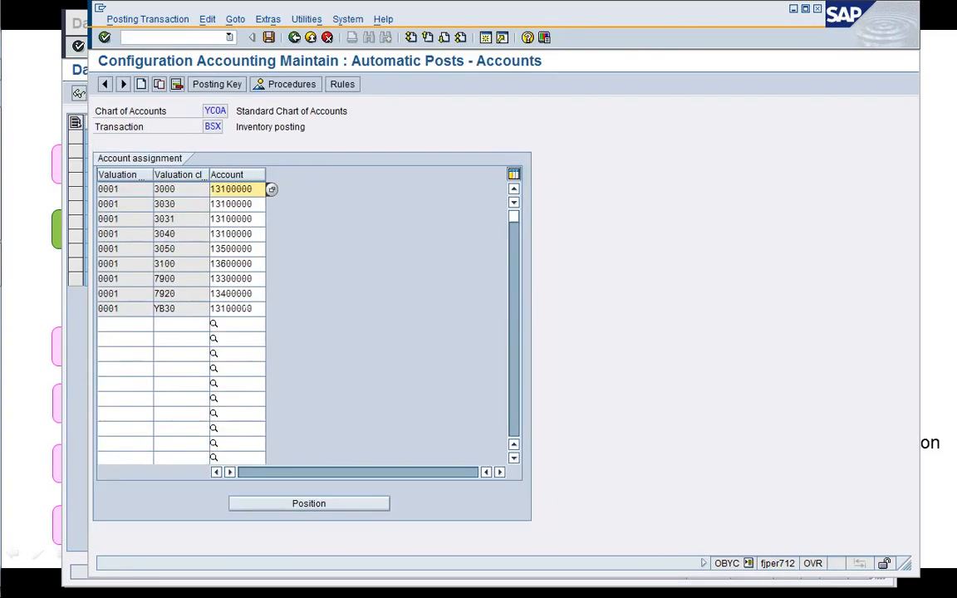
- Copy the account assigned to valuation class 3000 and open G/L account maintenance (FS00) in a new session
key(shift+Right)
key(shift+Right)
key(shift+Right)
key(shift+Right)
key(shift+Right)
key(shift+Right)
key(shift+Right)
key(shift+Right)
key(ctrl+c)
click(503, 38)
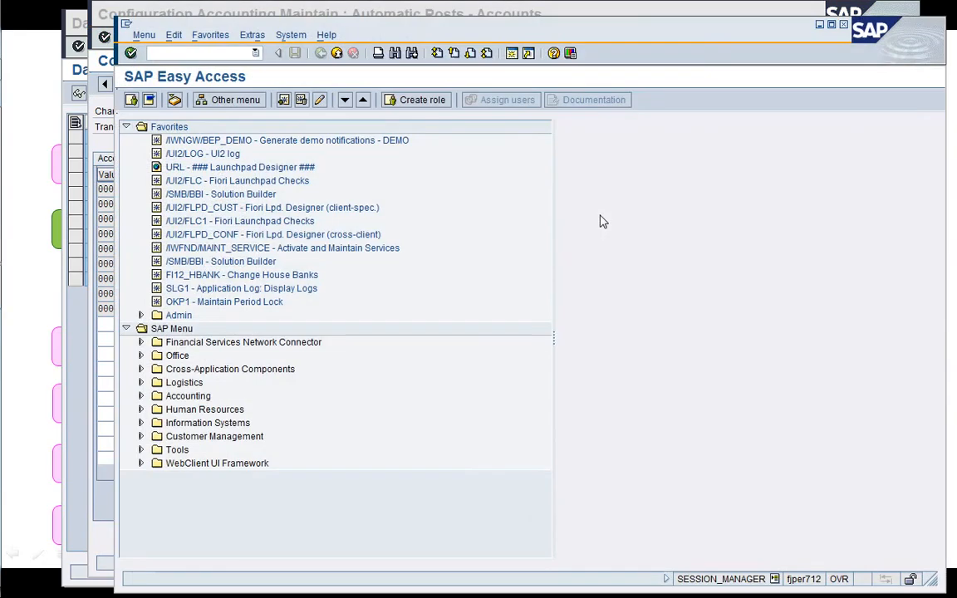
text(fs00)
key(Return)
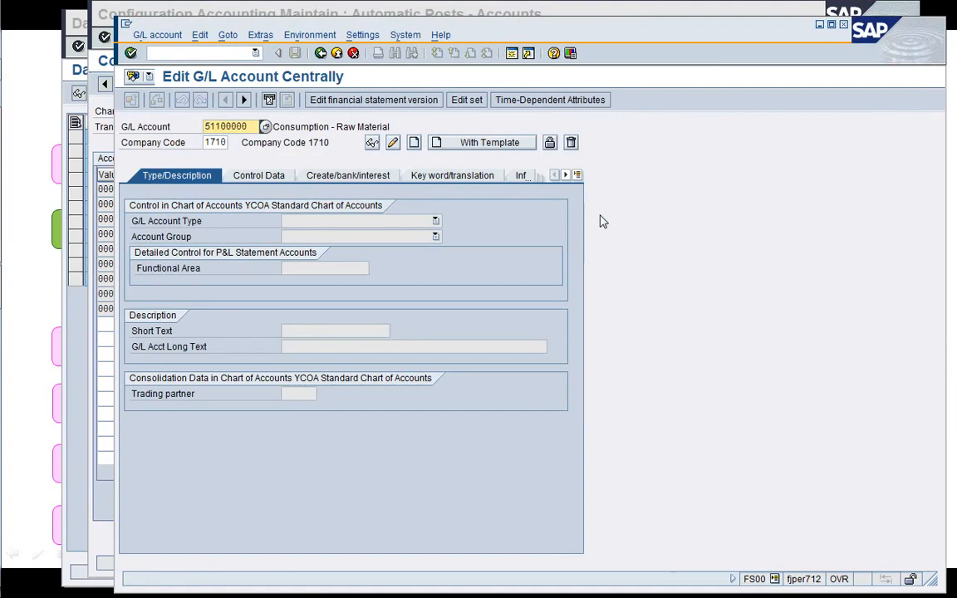
- Display G/L account 13100000 in company code 1710
key(BackSpace)
key(BackSpace)
key(BackSpace)
key(BackSpace)
key(BackSpace)
key(BackSpace)
key(BackSpace)
key(BackSpace)
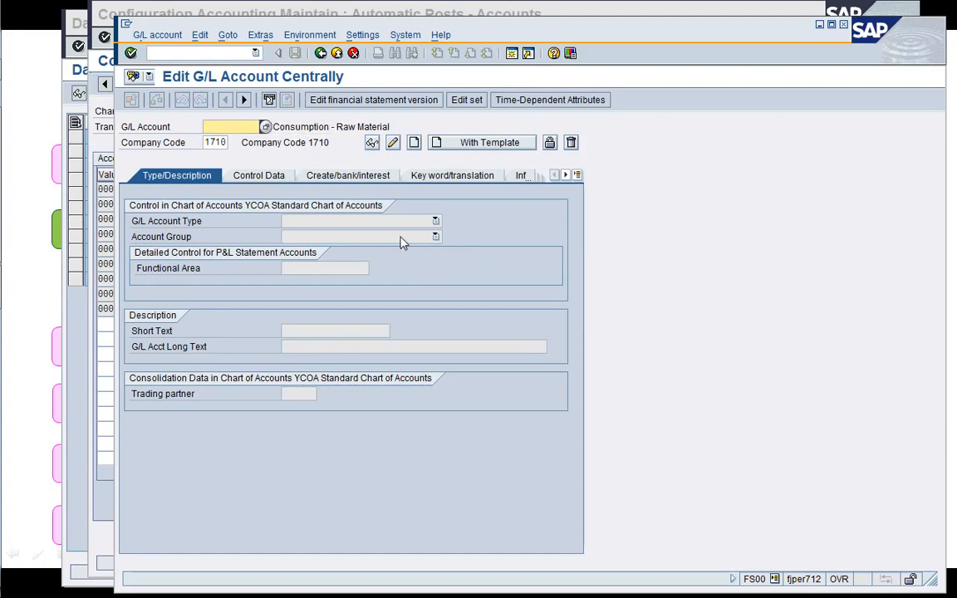
text(13100000)
key(Return)
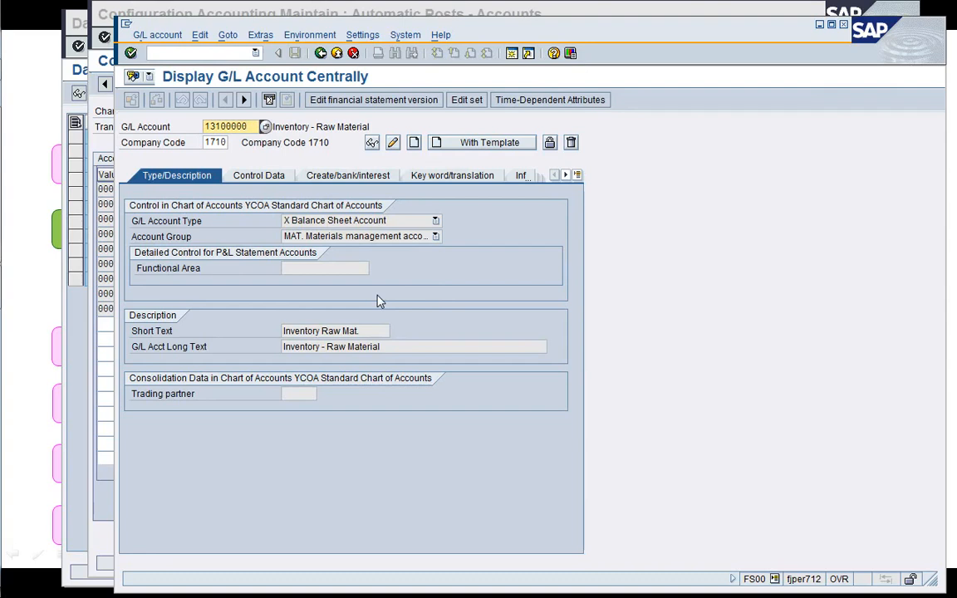
- Try to create G/L account 13100005 in company code 1710 with a template
click(491, 143)
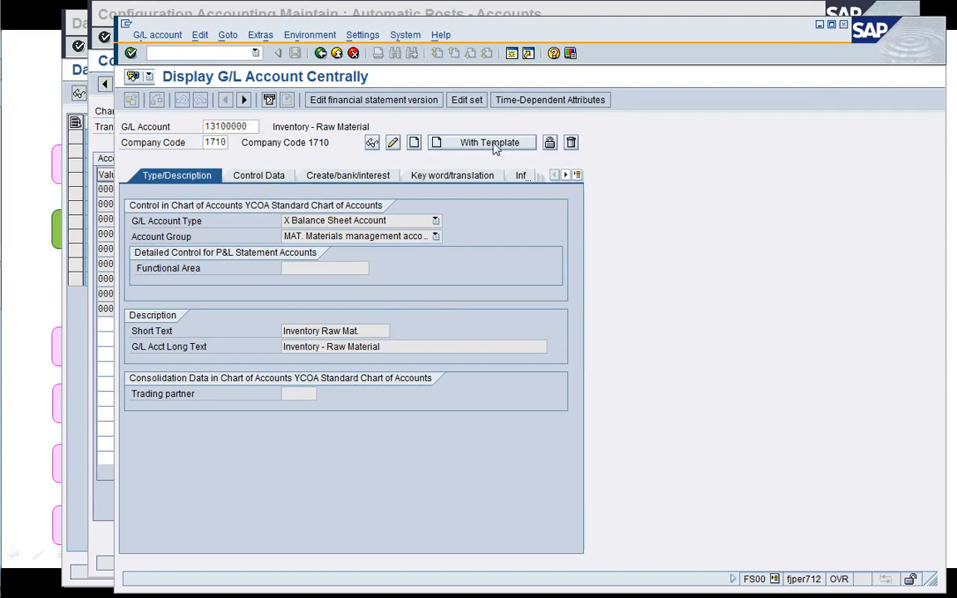
key(Return)
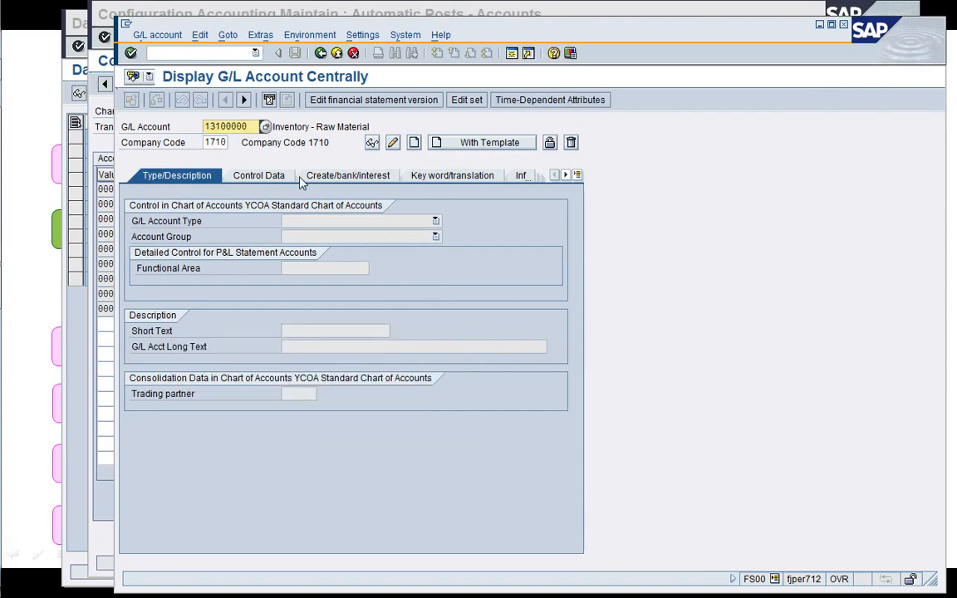
key(BackSpace)
text(5)
key(Tab)
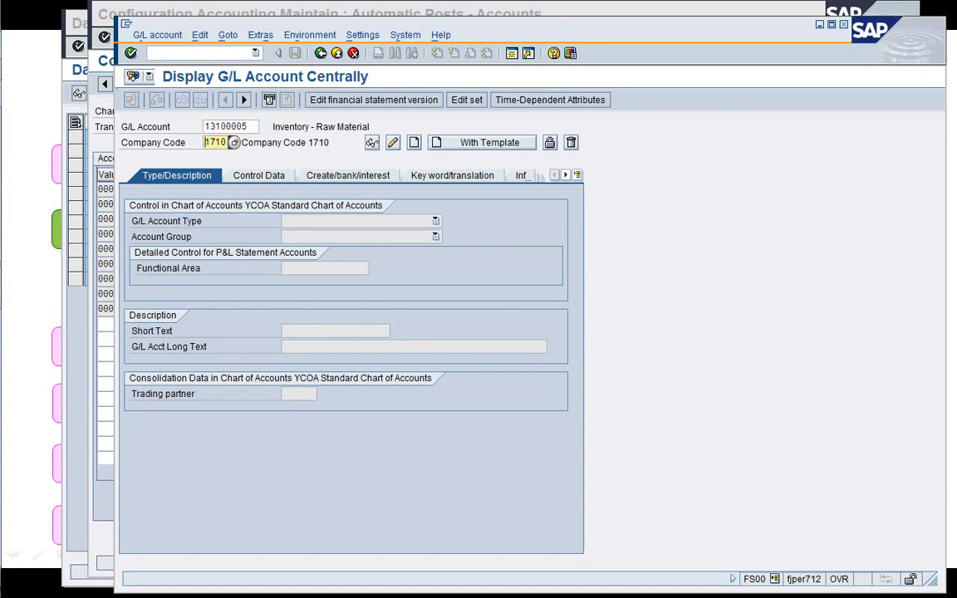
click(489, 143)
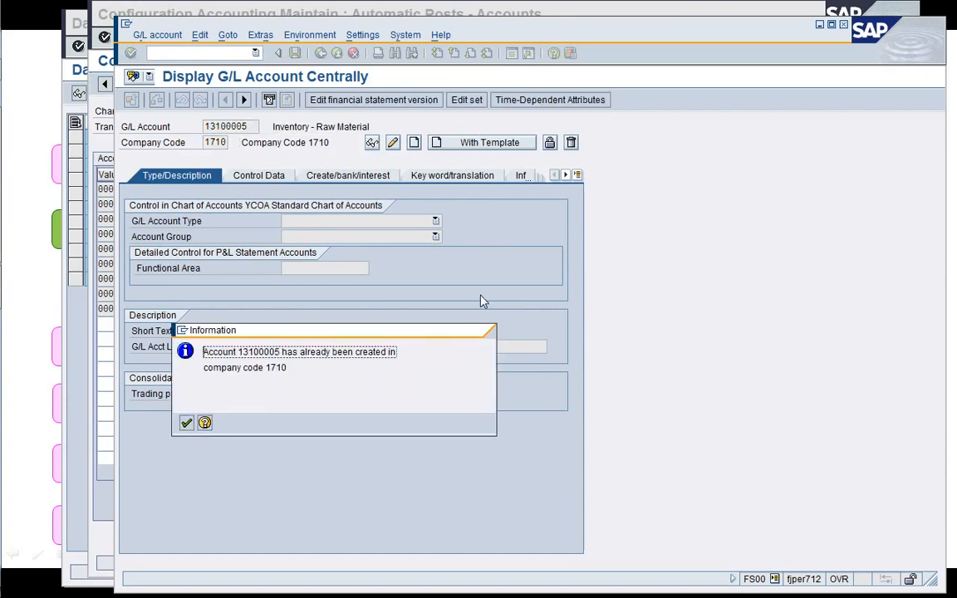
key(Return)
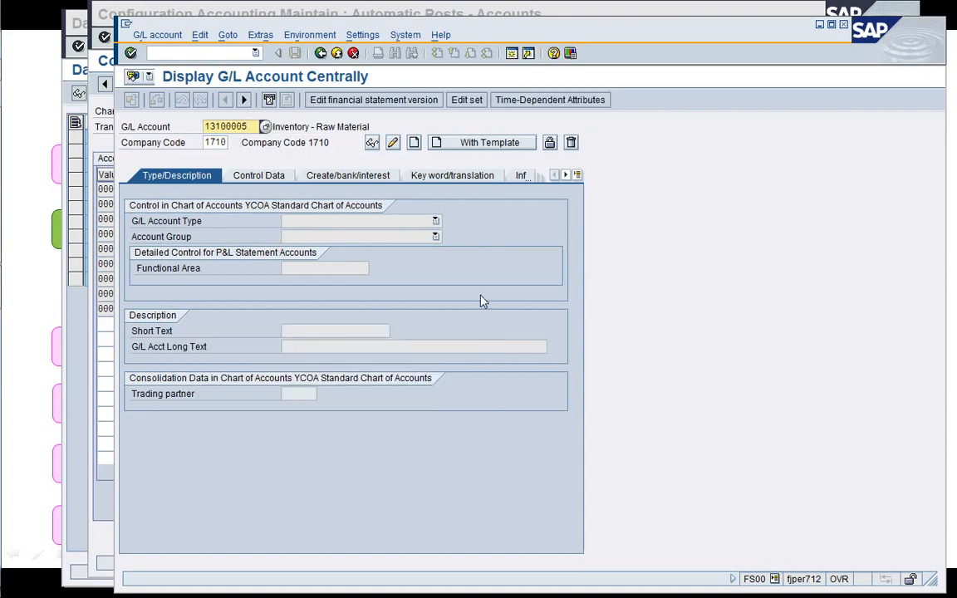
click(487, 146)
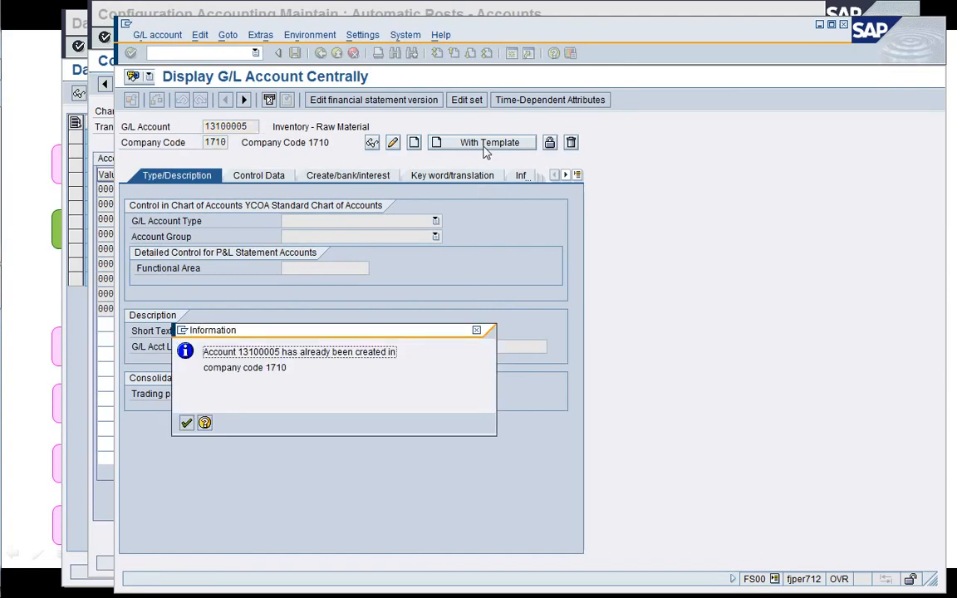
click(187, 423)
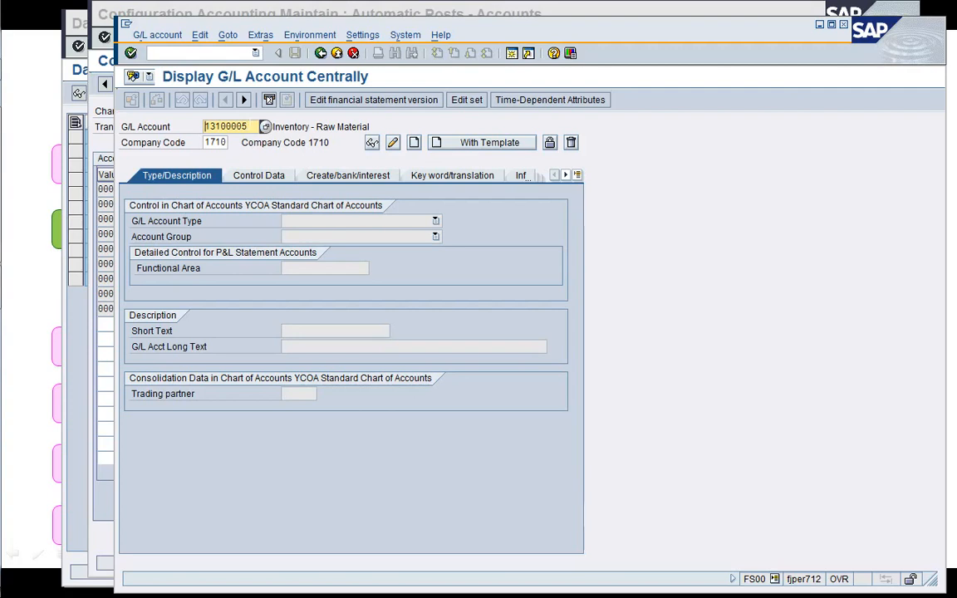
- Look up G/L accounts matching 51100000, and leave the account display by closing its session
text(51100000)
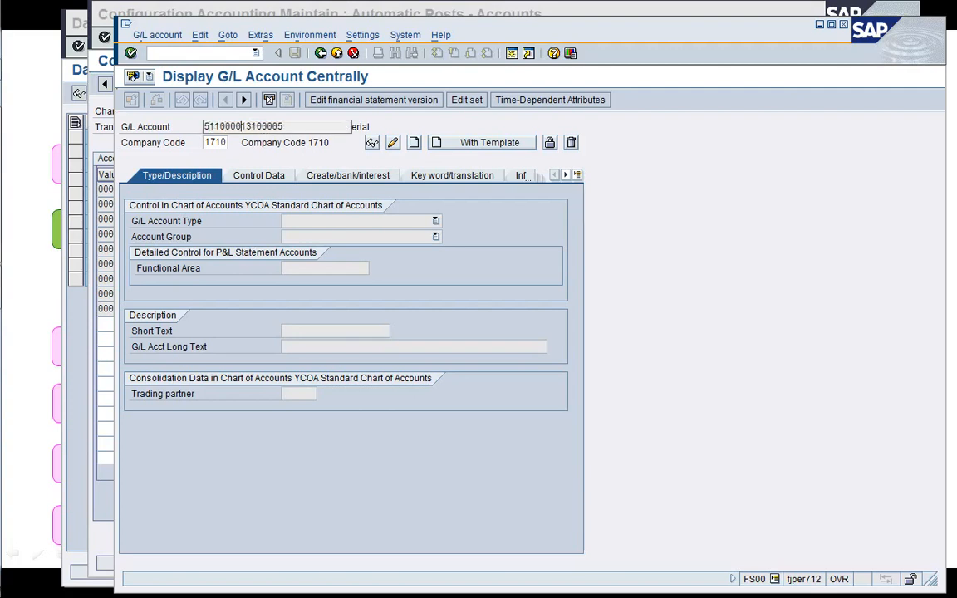
key(shift+End)
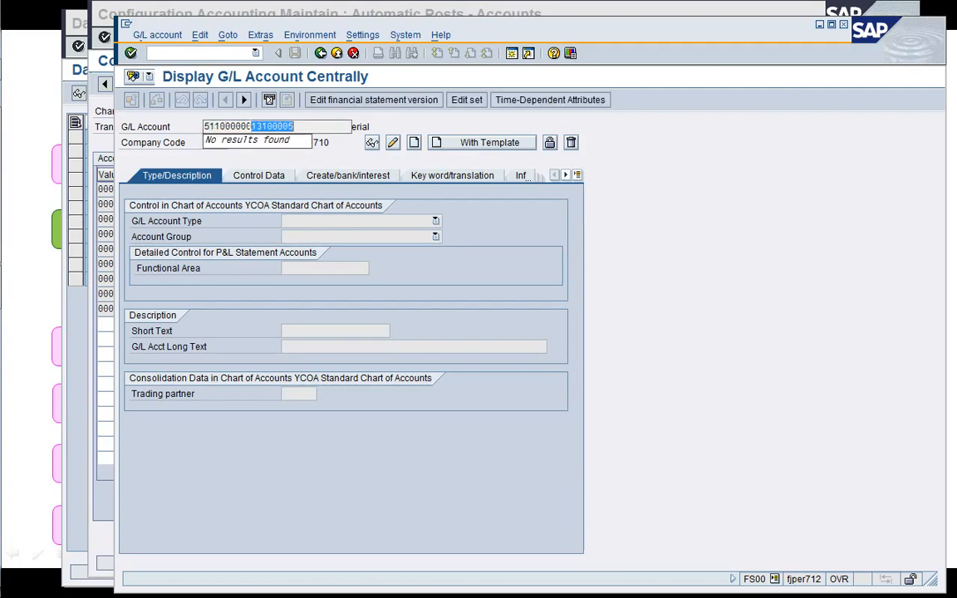
key(Delete)
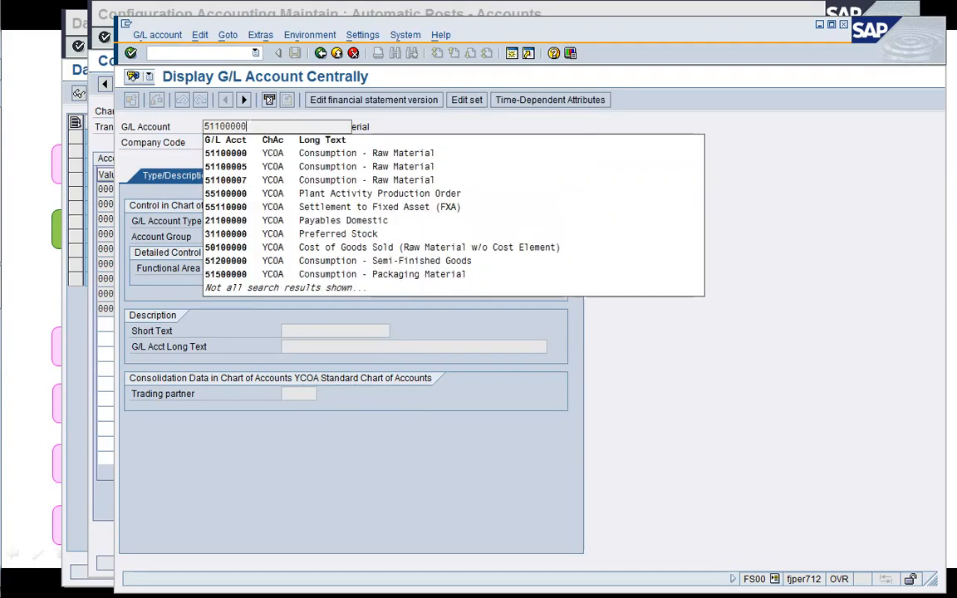
key(Down)
key(Down)
key(Return)
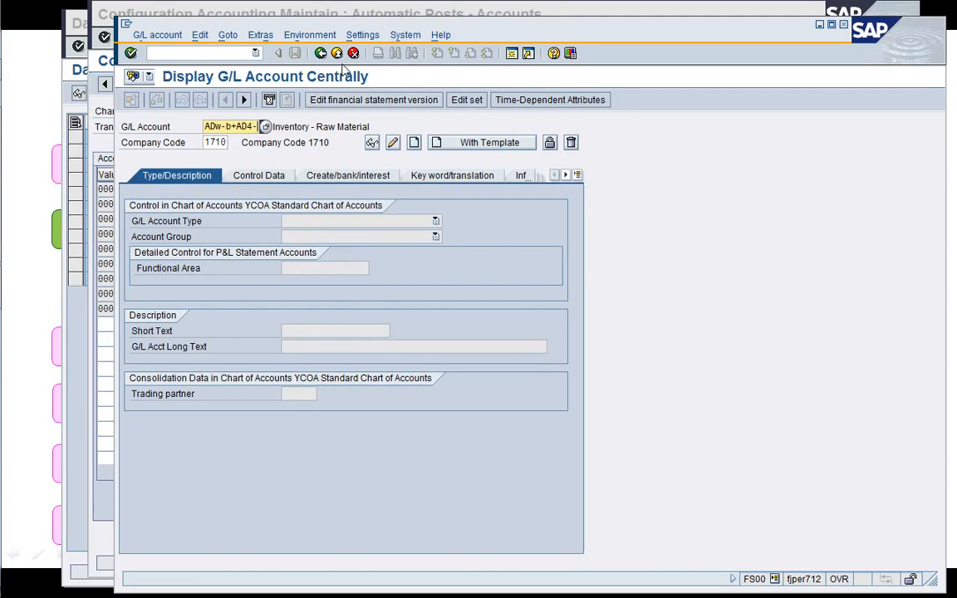
click(319, 53)
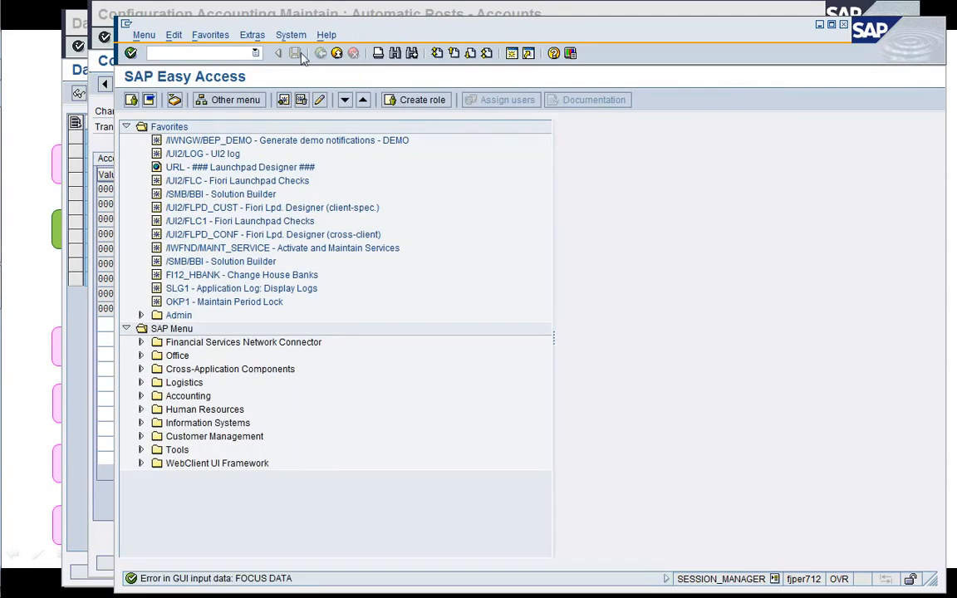
text(/i)
key(Return)
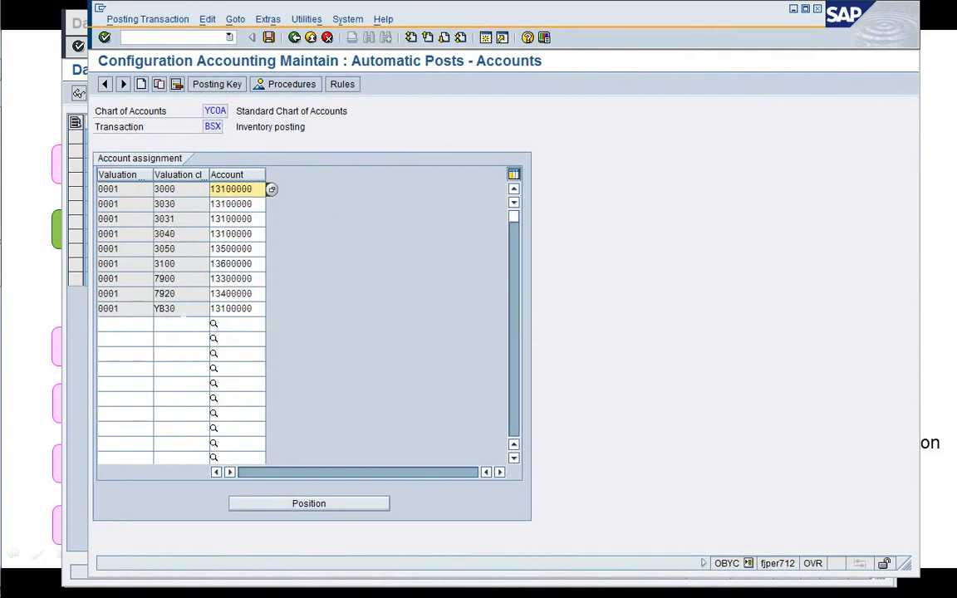
- Add a BSX account assignment with valuation modifier 0001, valuation class 300E and account 13100005
click(182, 321)
click(131, 324)
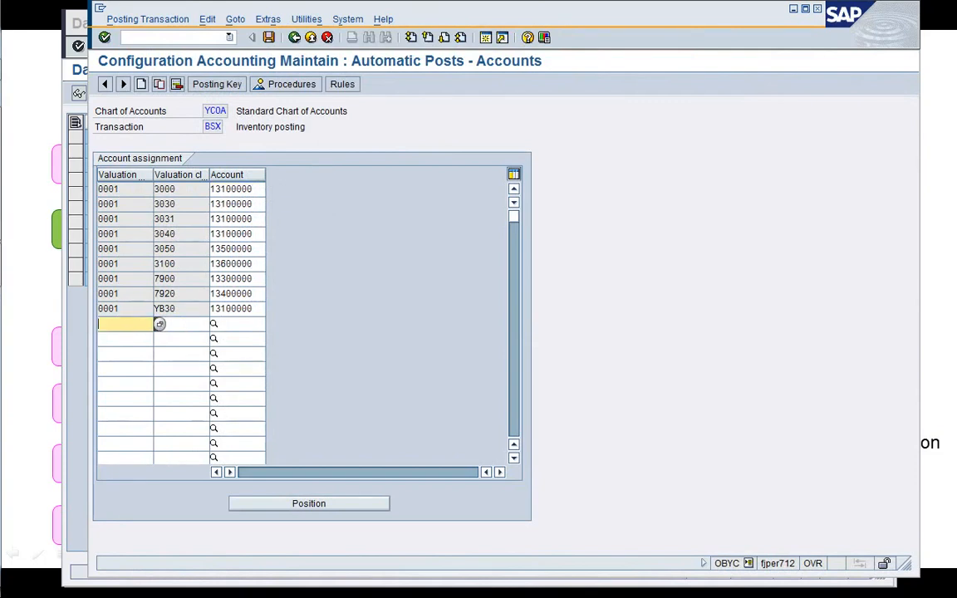
text(0001)
click(182, 324)
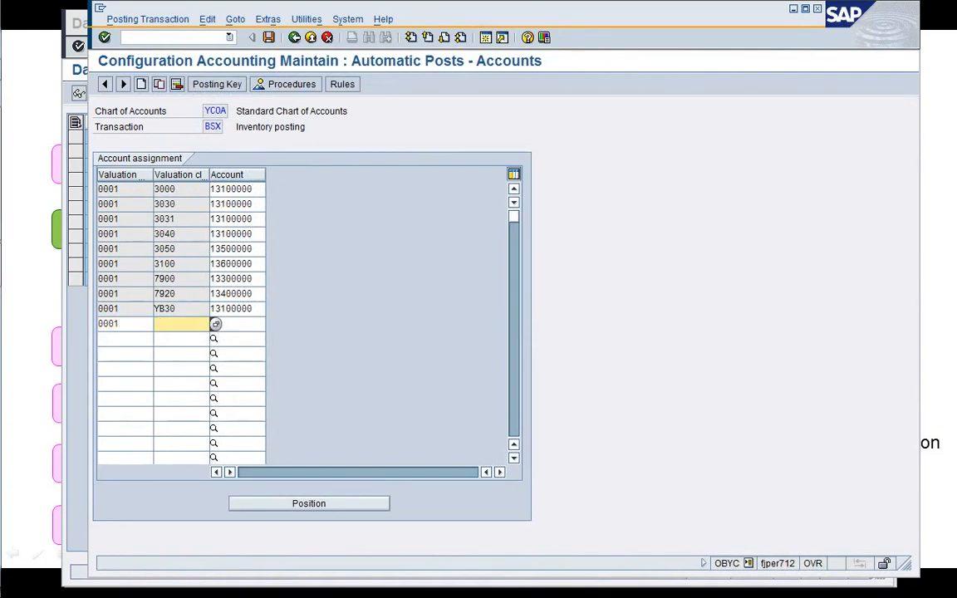
text(300E)
key(Tab)
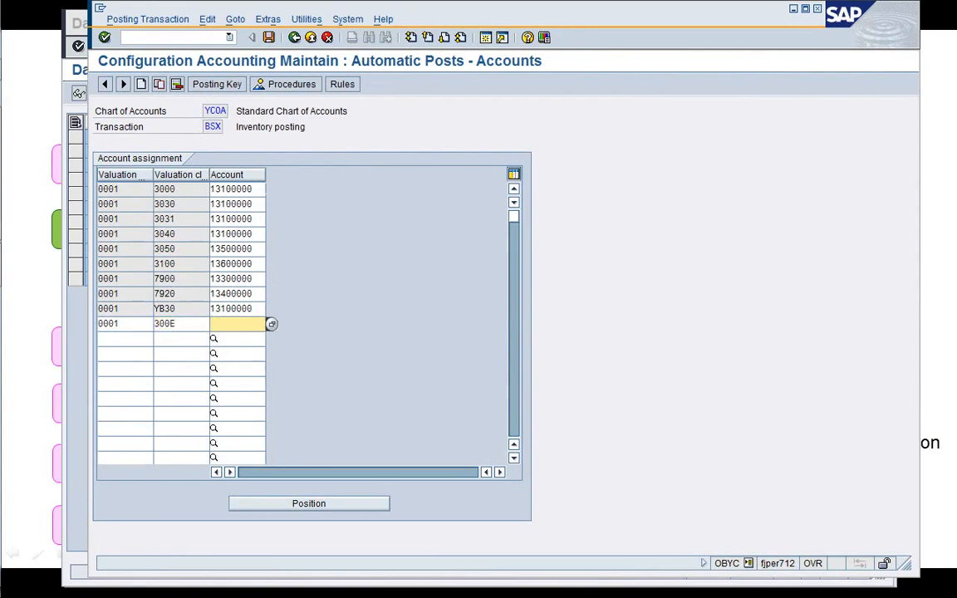
click(253, 188)
drag(253, 188, 211, 189)
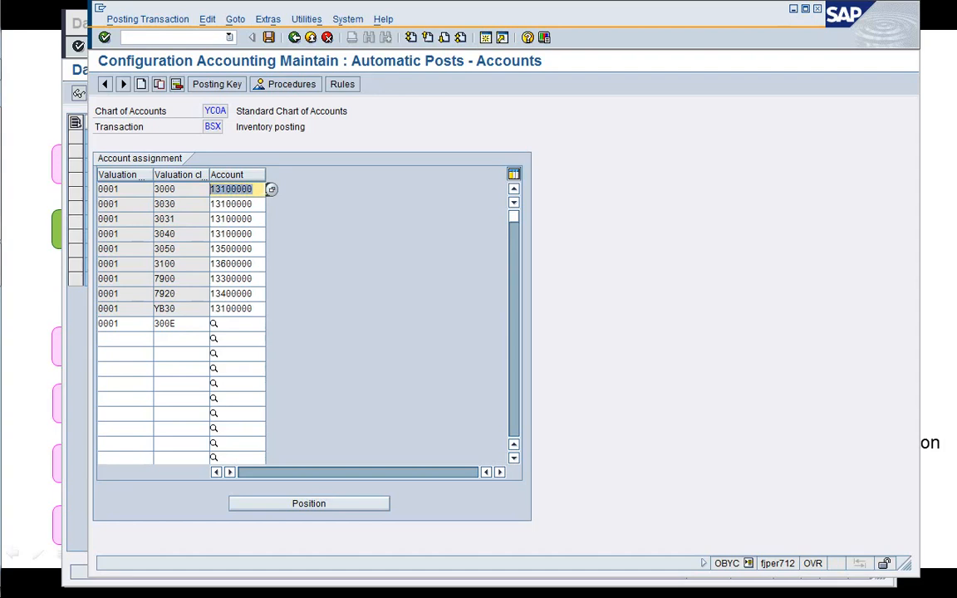
key(ctrl+c)
click(239, 324)
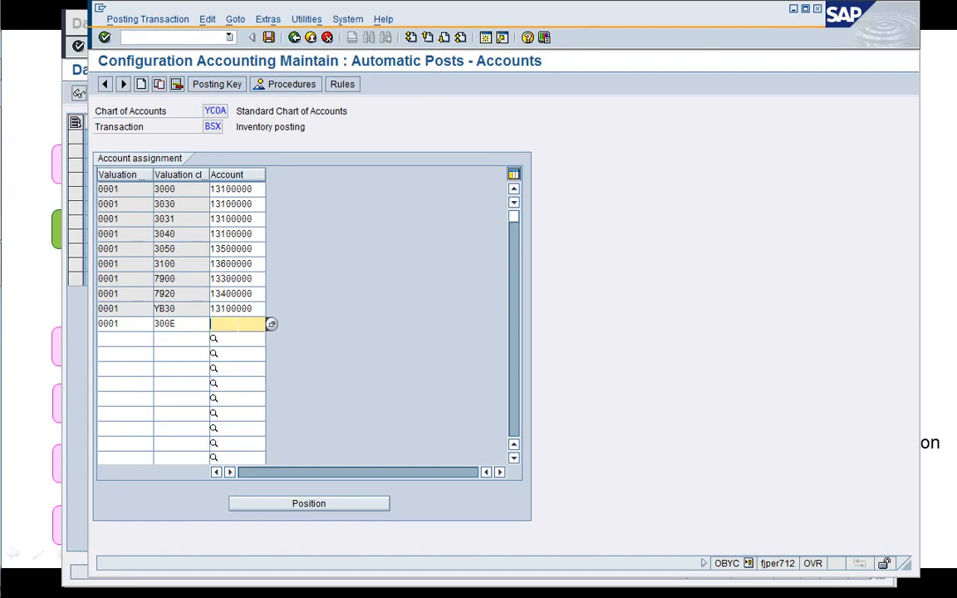
key(ctrl+v)
key(BackSpace)
text(5)
key(Return)
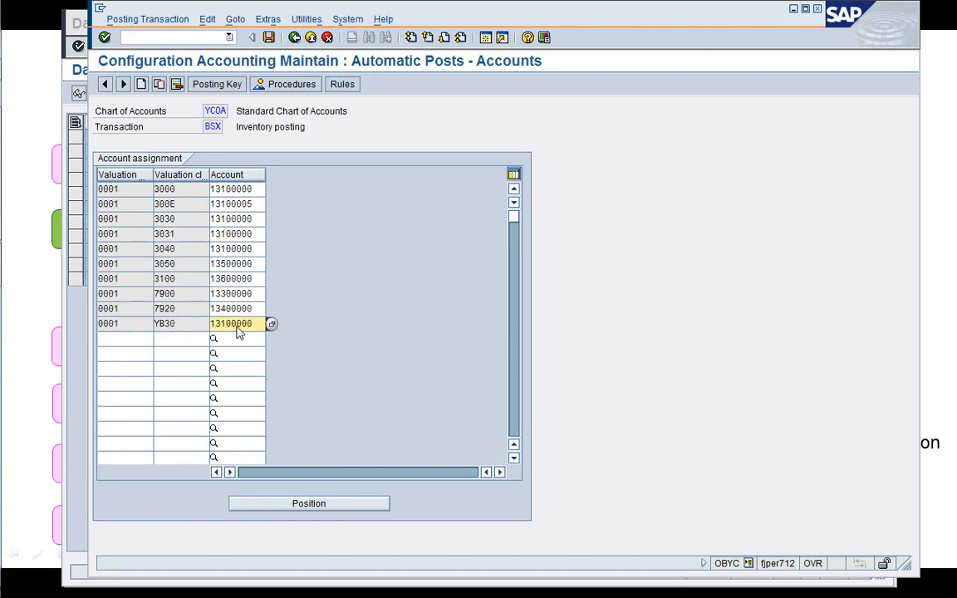
- Add a BSX account assignment with valuation modifier 0001, valuation class 300Q and account 13100007
click(127, 339)
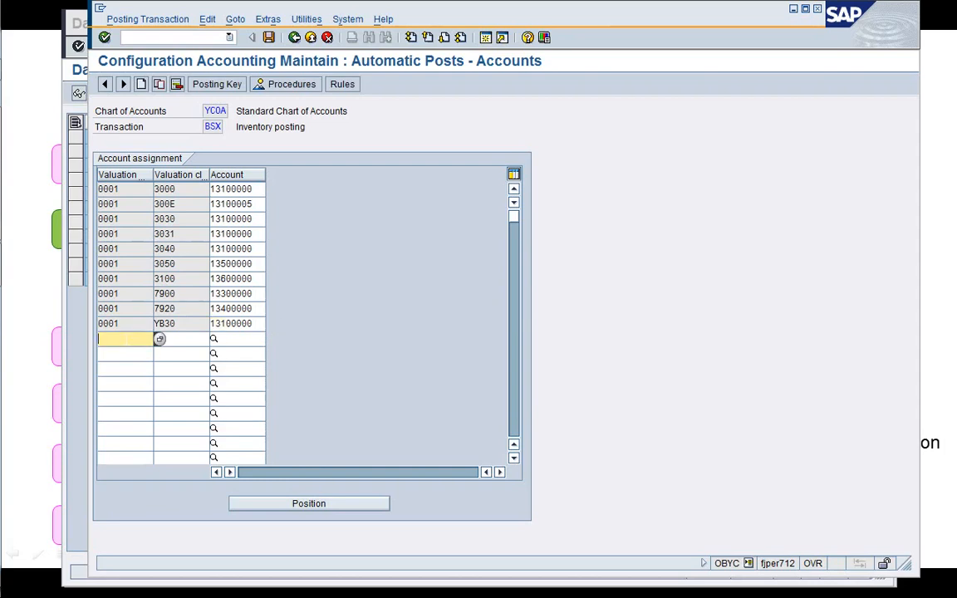
text(0001)
key(Tab)
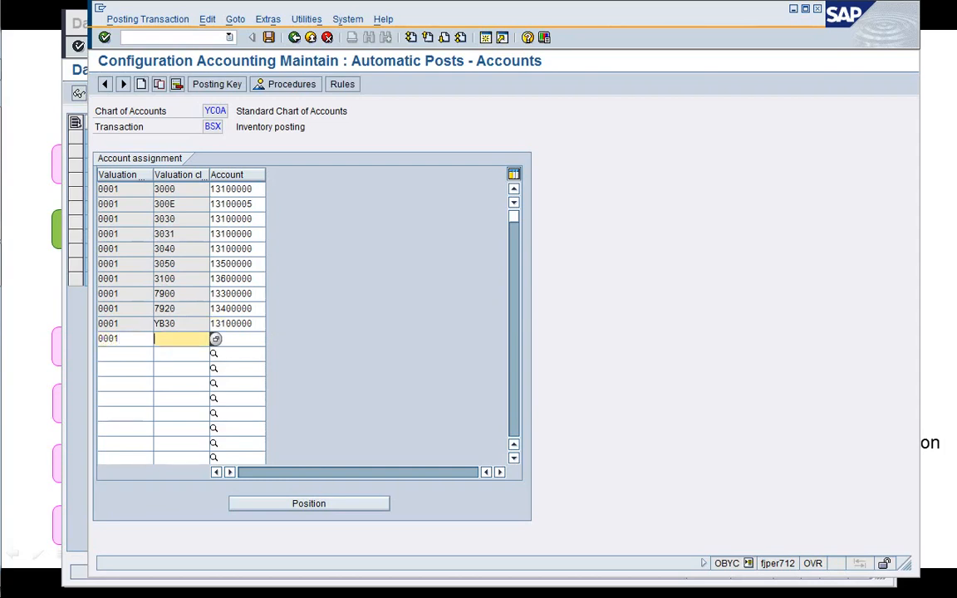
text(300Q)
key(Tab)
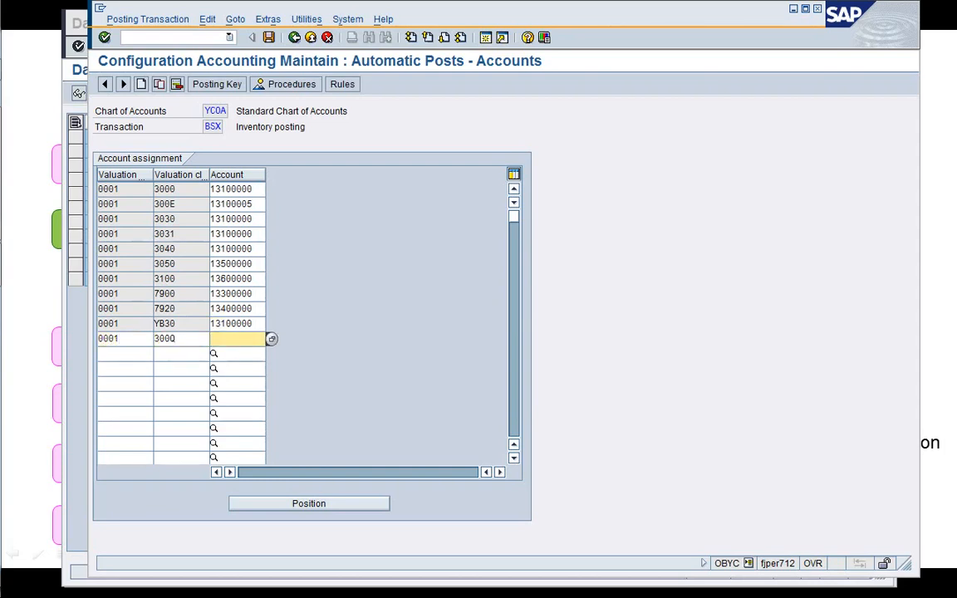
text(13100007)
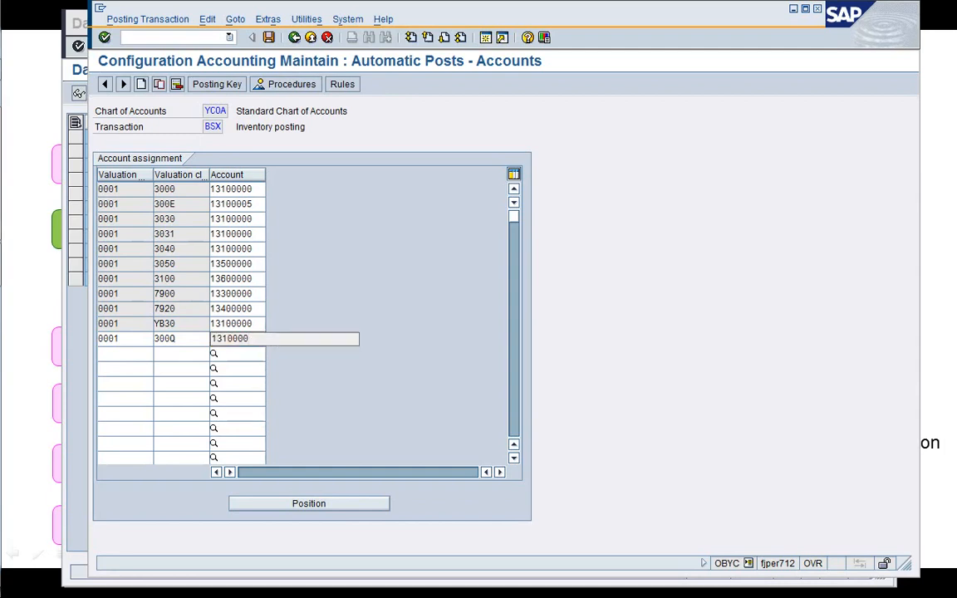
key(Return)
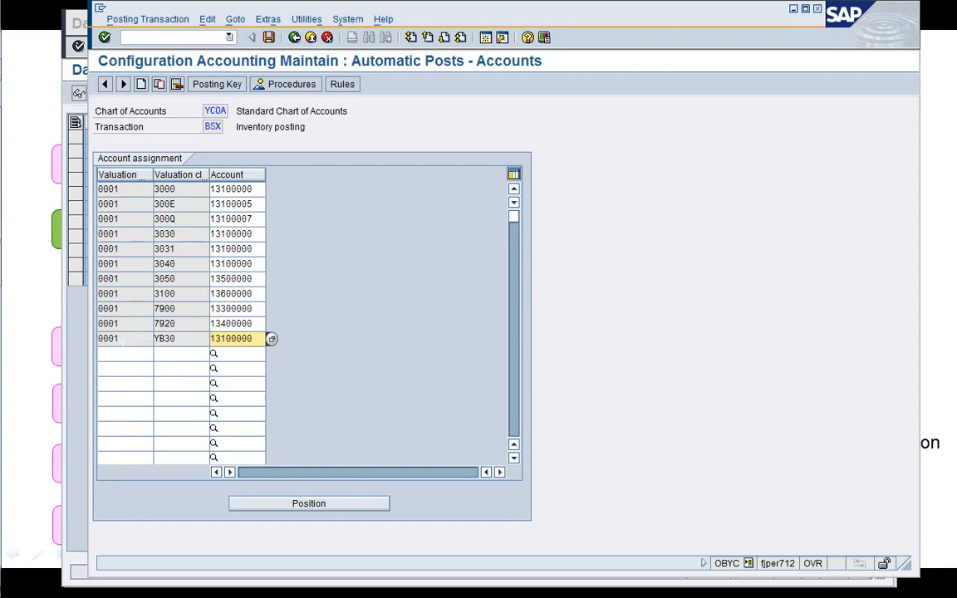
- Add a BSX account assignment with valuation modifier 0001, valuation class 790E and account 13300005
click(255, 309)
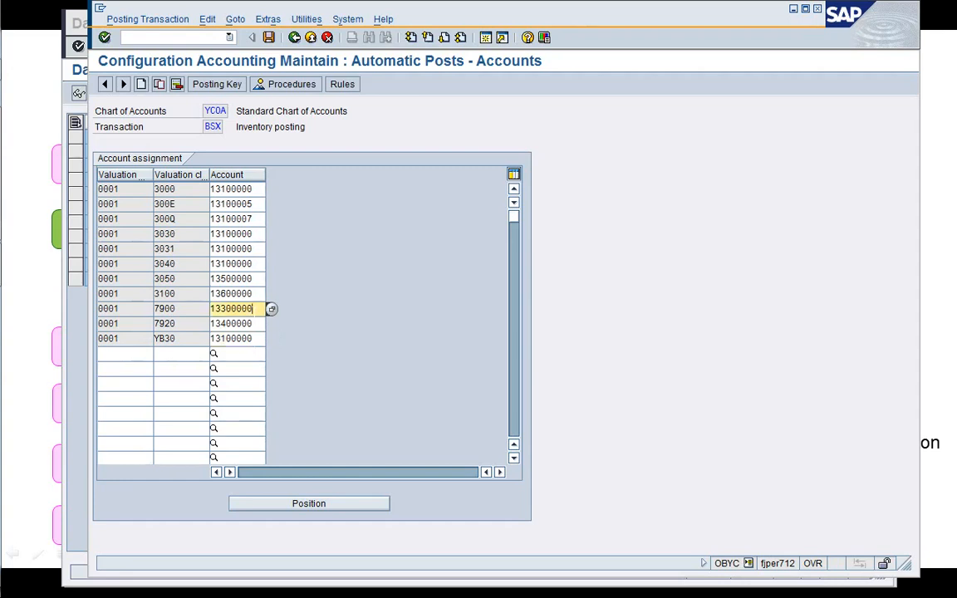
key(shift+Home)
click(177, 363)
text(79)
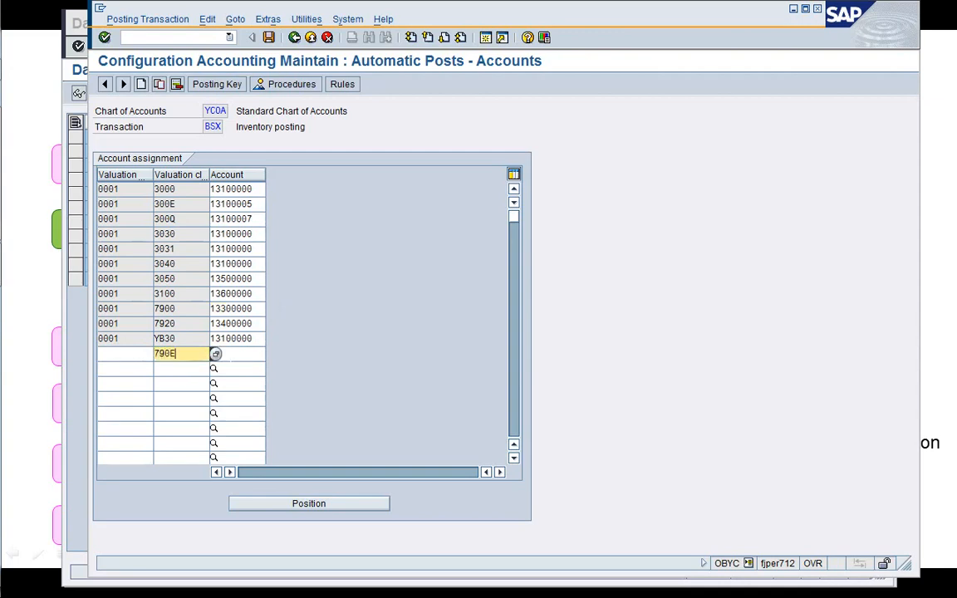
click(231, 356)
text(13300005)
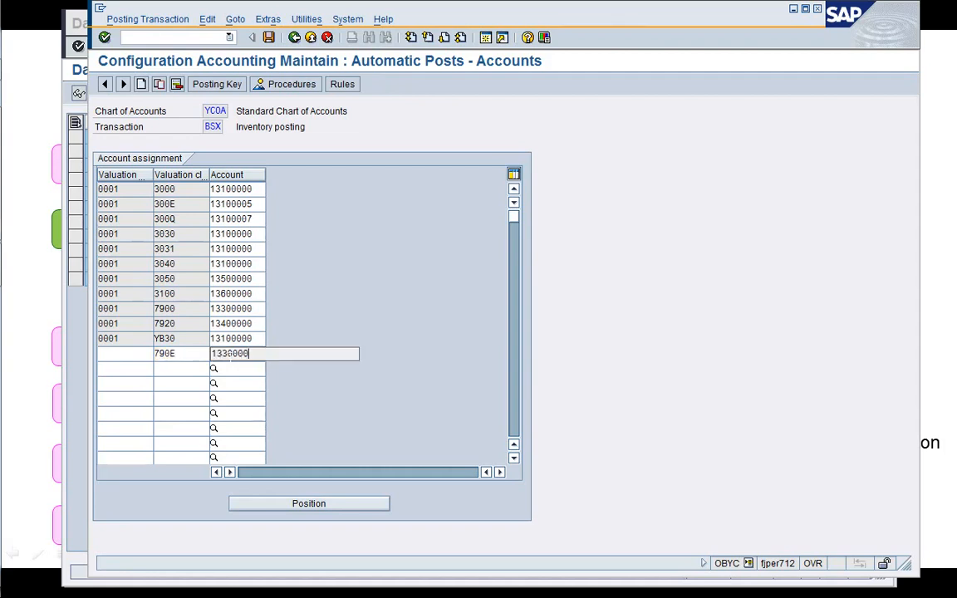
key(Return)
click(129, 354)
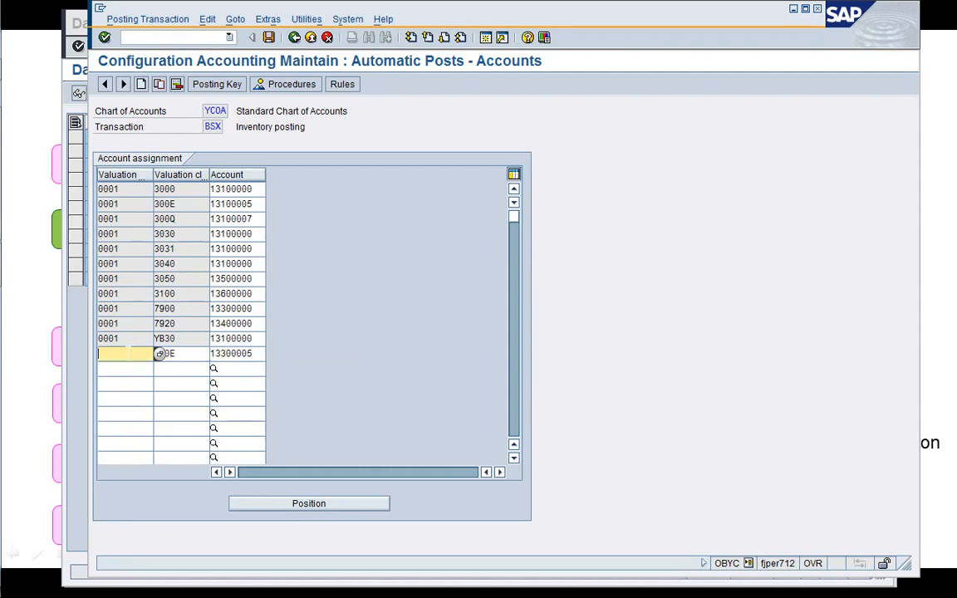
text(0001)
key(Return)
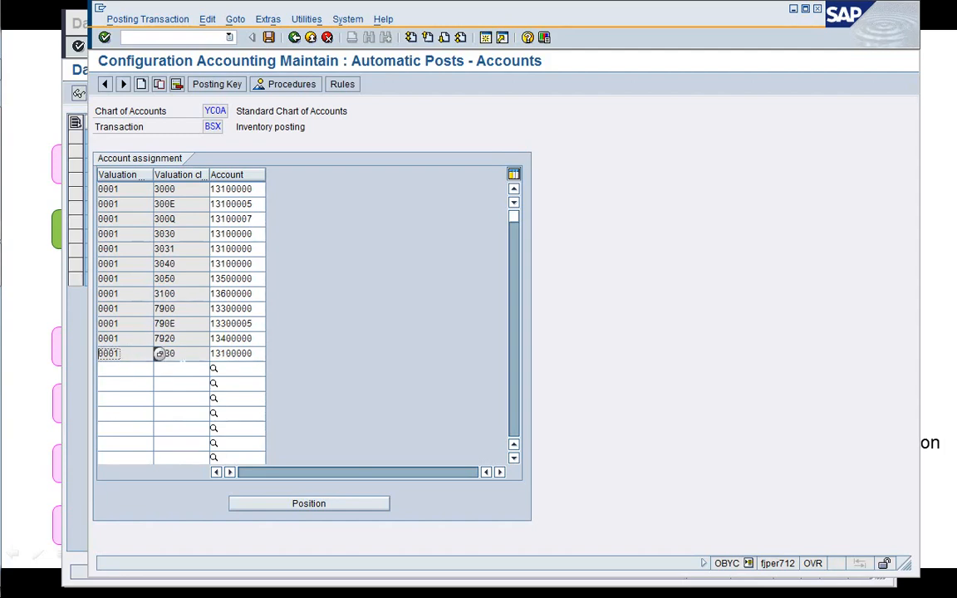
- Check the accounts assigned to valuation classes 7920 and 790E
click(181, 341)
click(253, 339)
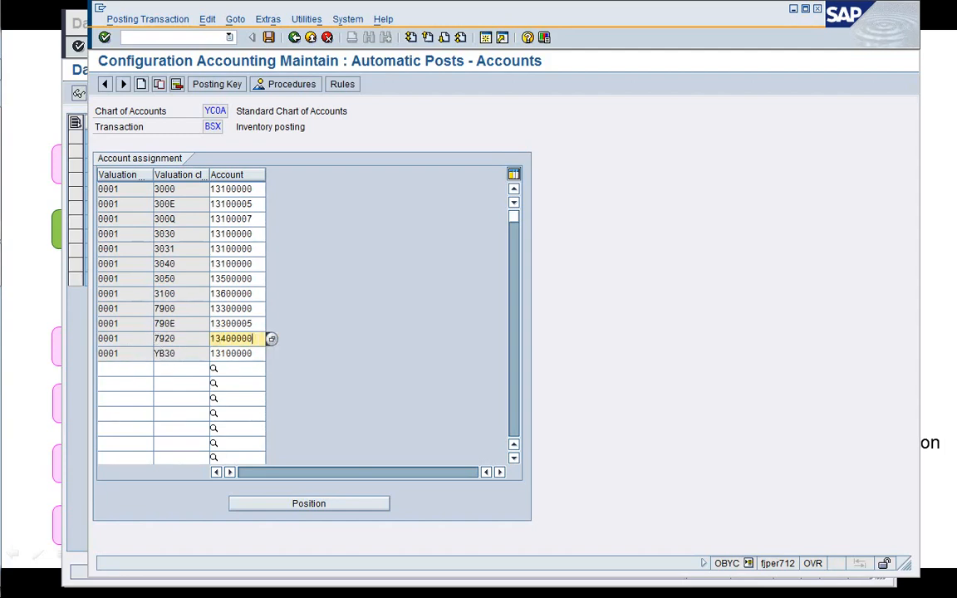
key(Up)
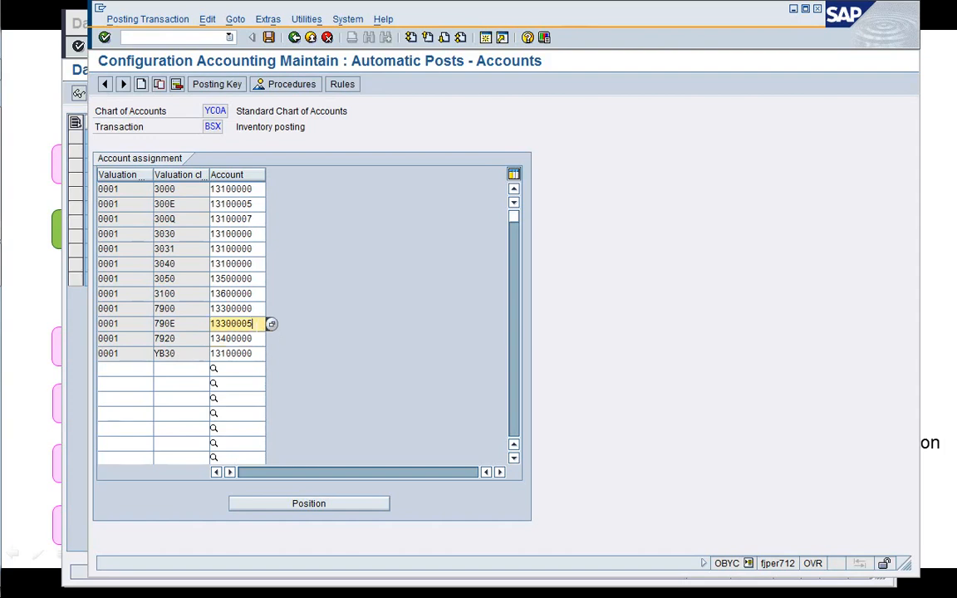
- Copy the account of valuation class 790E and enter valuation class 790Q in a new row of the inventory posting table
key(shift+Left)
key(shift+Left)
key(shift+Left)
key(shift+Left)
key(shift+Left)
key(shift+Left)
key(shift+Left)
key(shift+Left)
key(Left)
click(183, 369)
text(790)
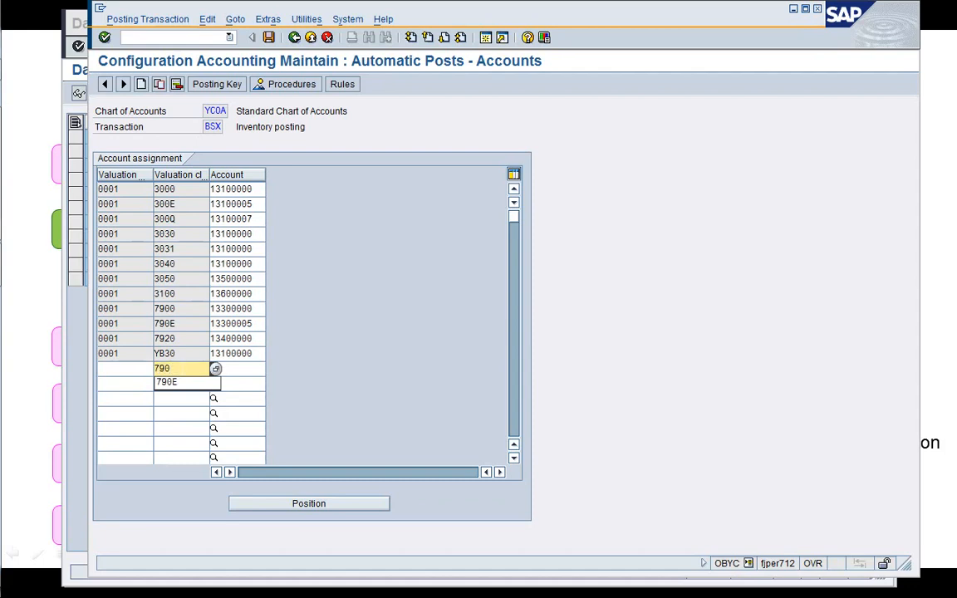
text(0)
key(Tab)
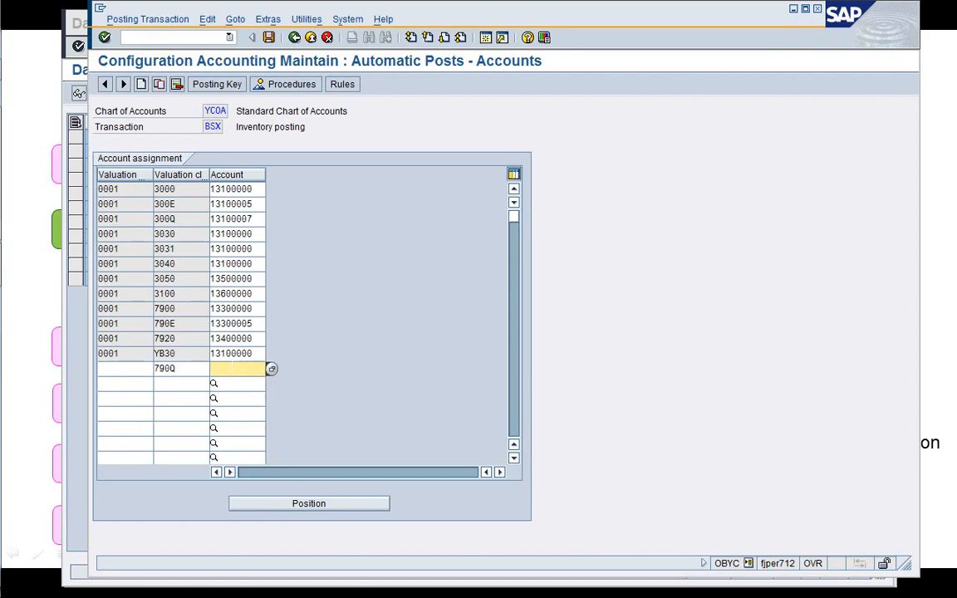
- Assign account 13300007 and valuation modifier 0001 to the new 790Q row
text(13300005)
key(BackSpace)
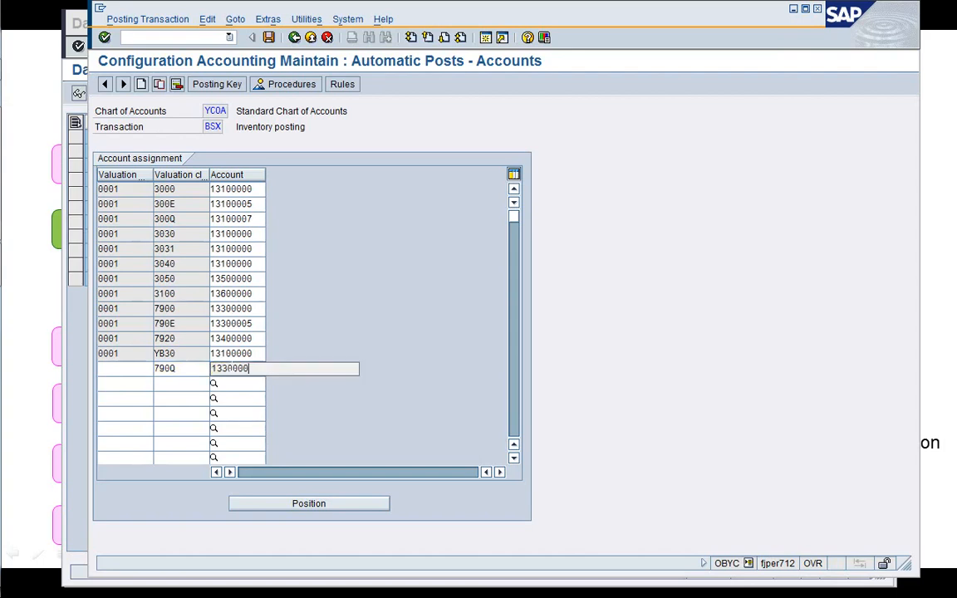
text(7)
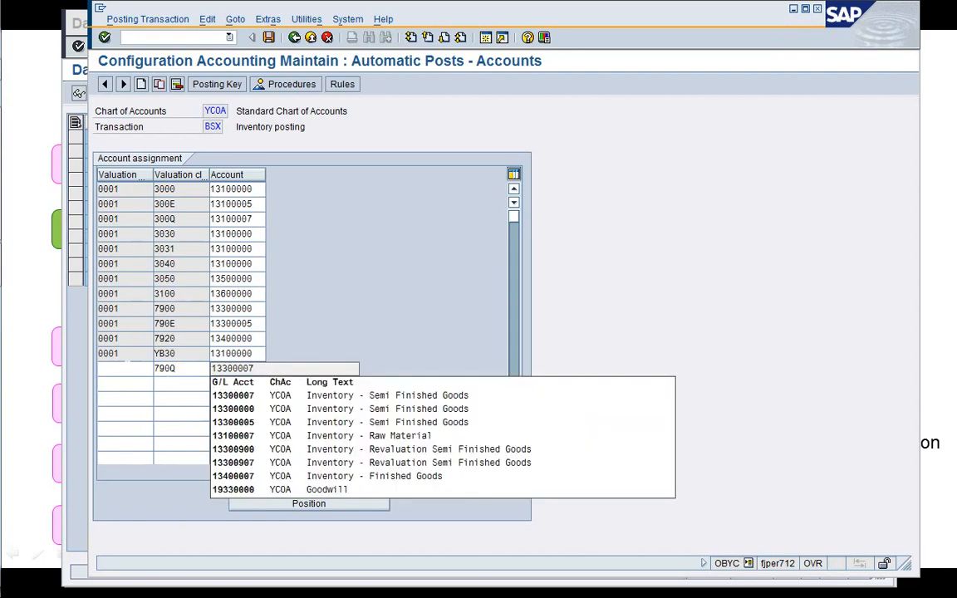
click(128, 367)
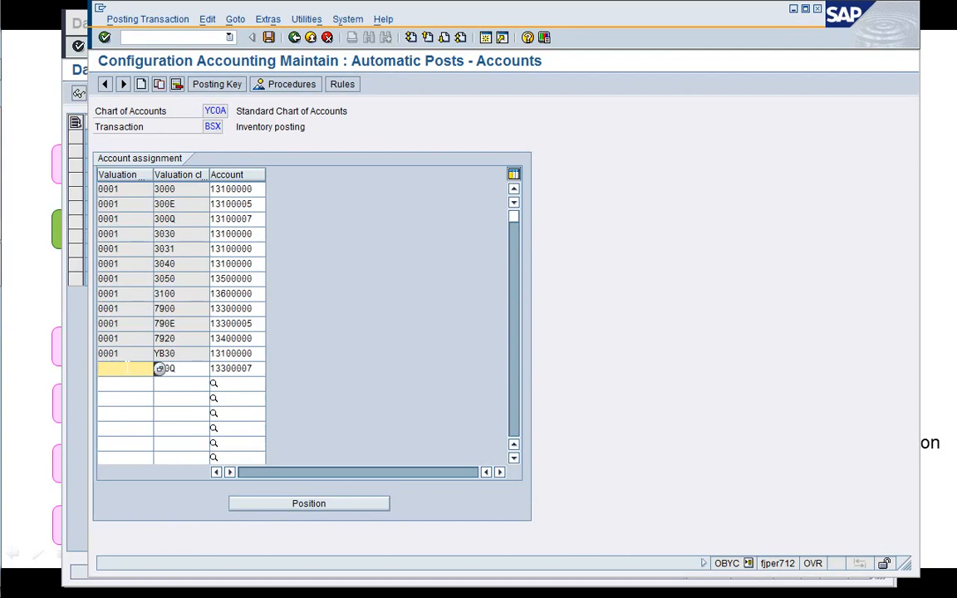
text(0001)
key(Return)
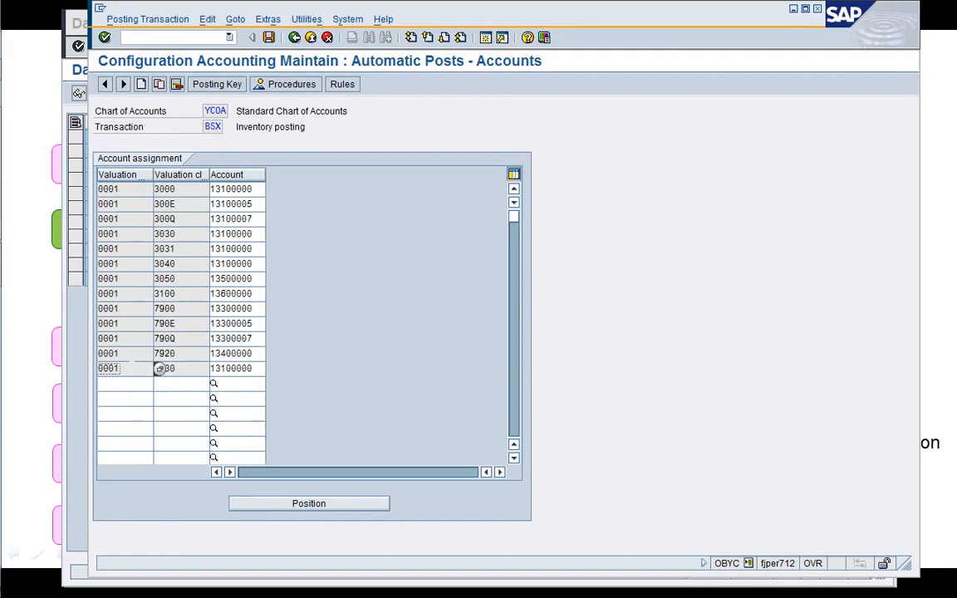
- Copy the account of valuation class 7920 and enter valuation classes 792E and 792Q in two new rows
click(196, 354)
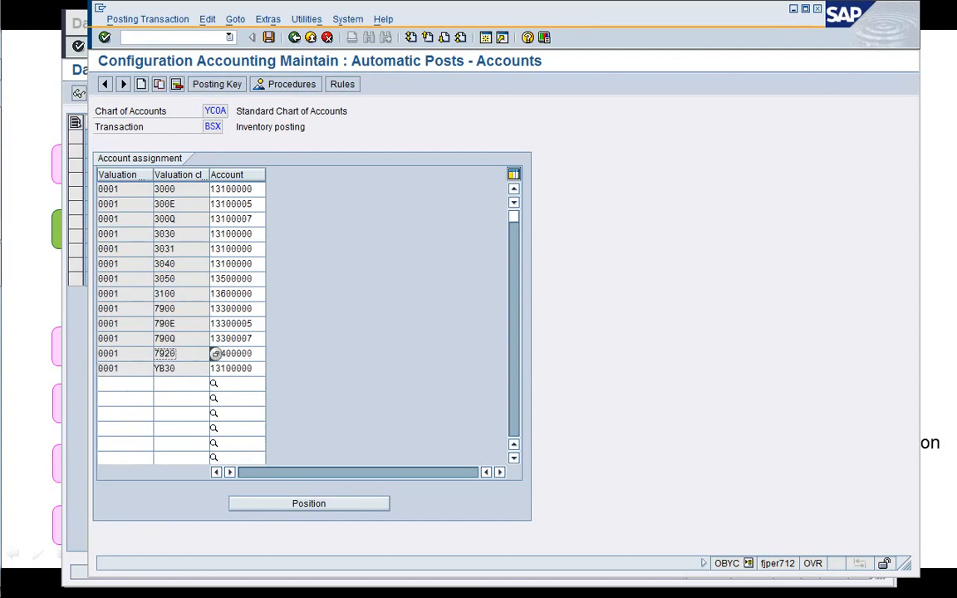
drag(255, 354, 211, 354)
key(ctrl+c)
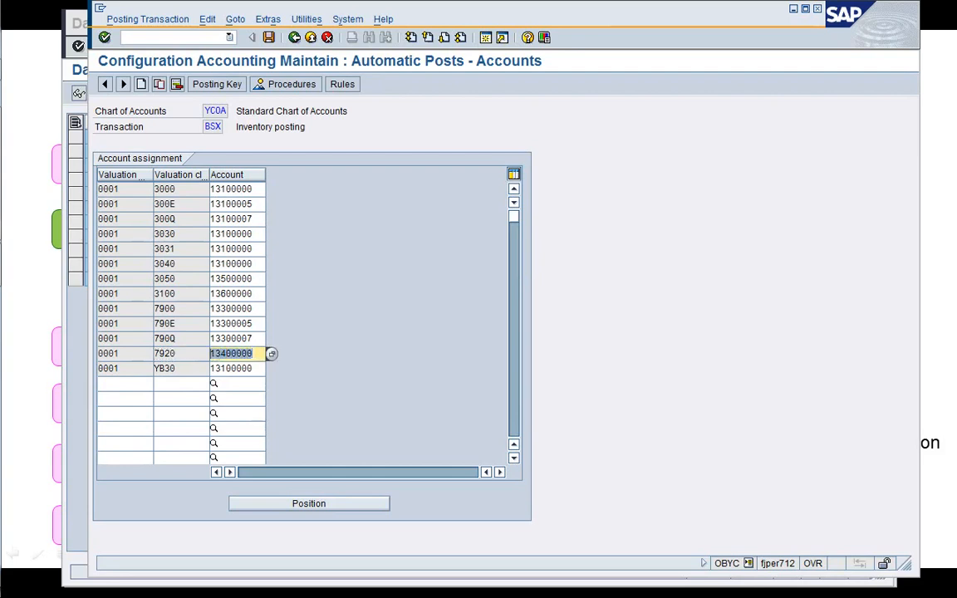
click(212, 354)
click(176, 383)
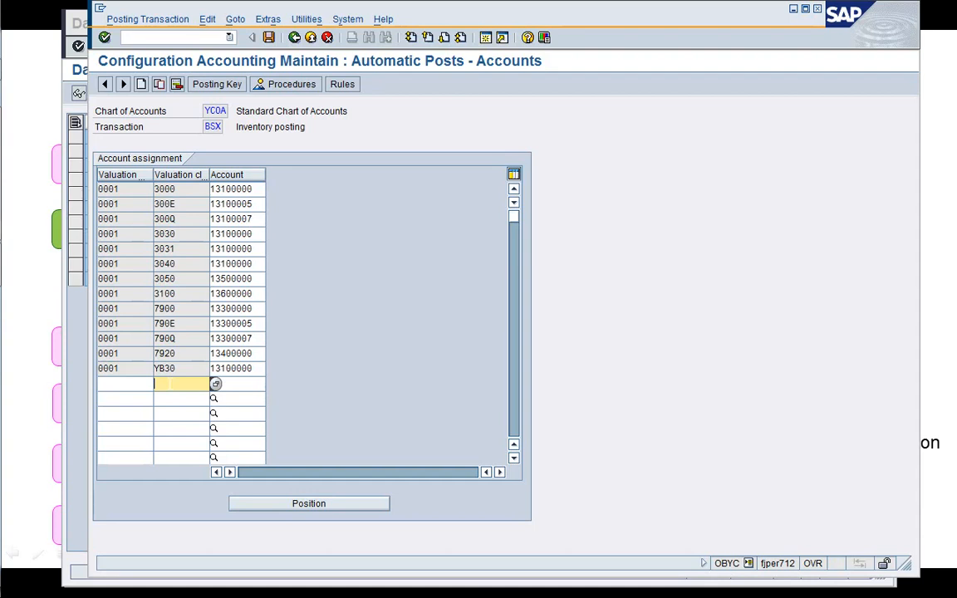
text(792E)
click(177, 400)
text(792Q)
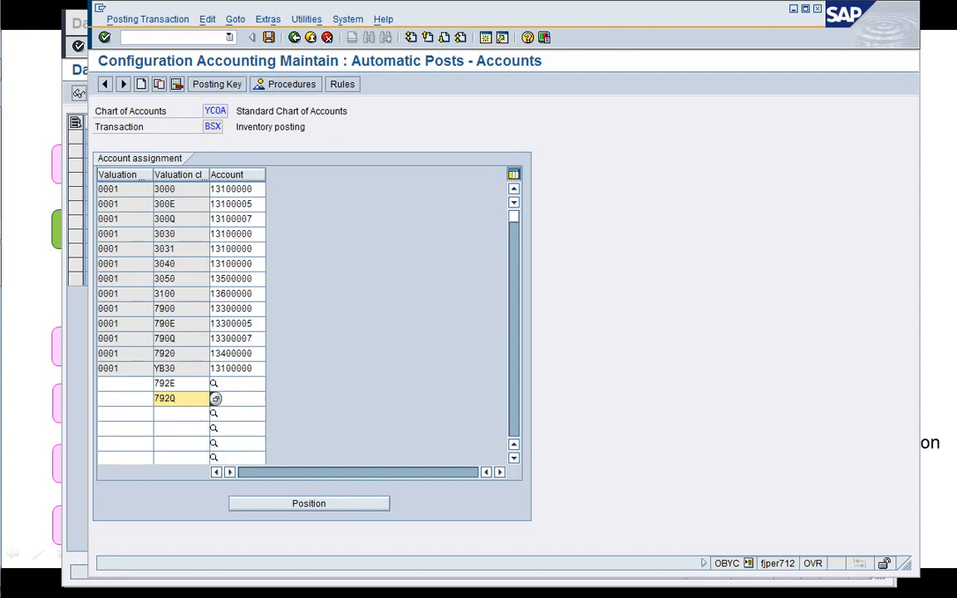
- Enter account 13400005 for valuation class 792E and put the account copied from 7920 in the 792Q row
click(237, 383)
text(1340000)
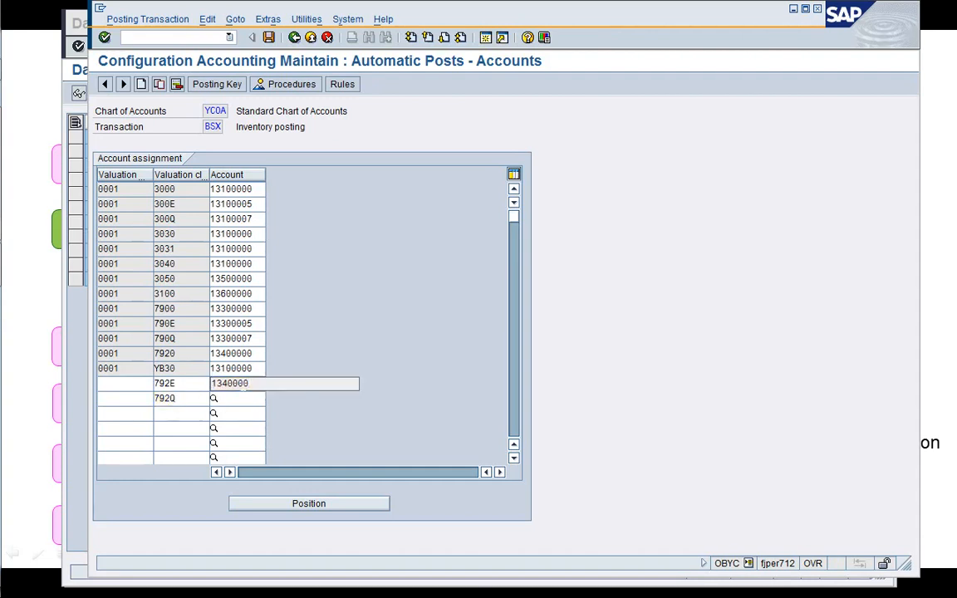
text(5)
click(242, 399)
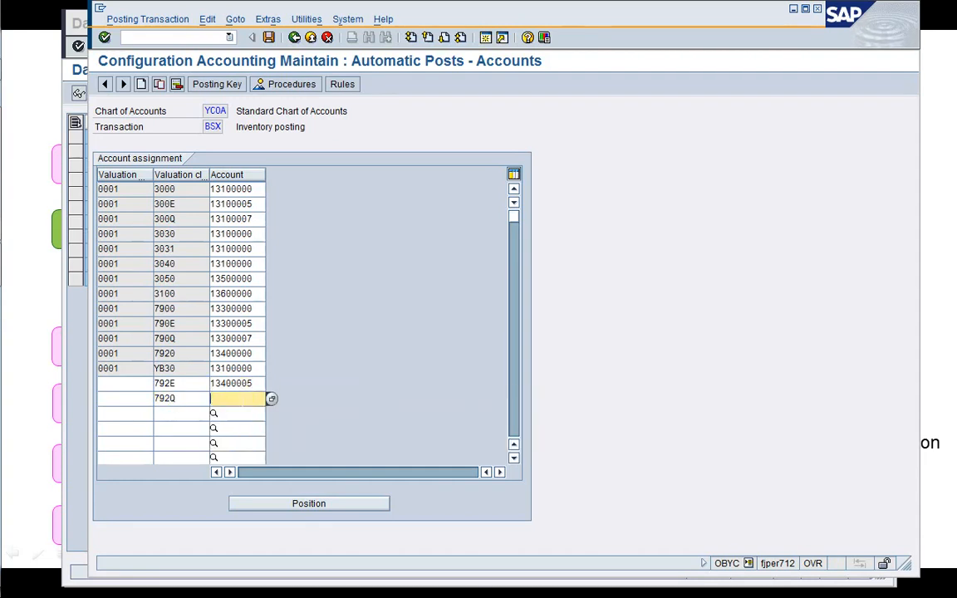
key(ctrl+v)
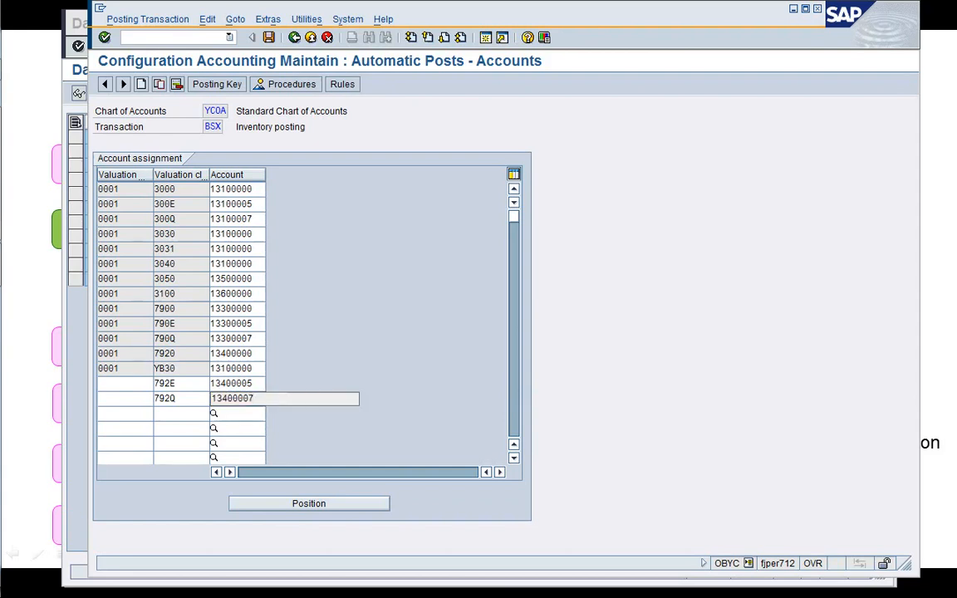
- Set the valuation modifier to 0001 for both the 792E and 792Q rows
click(125, 383)
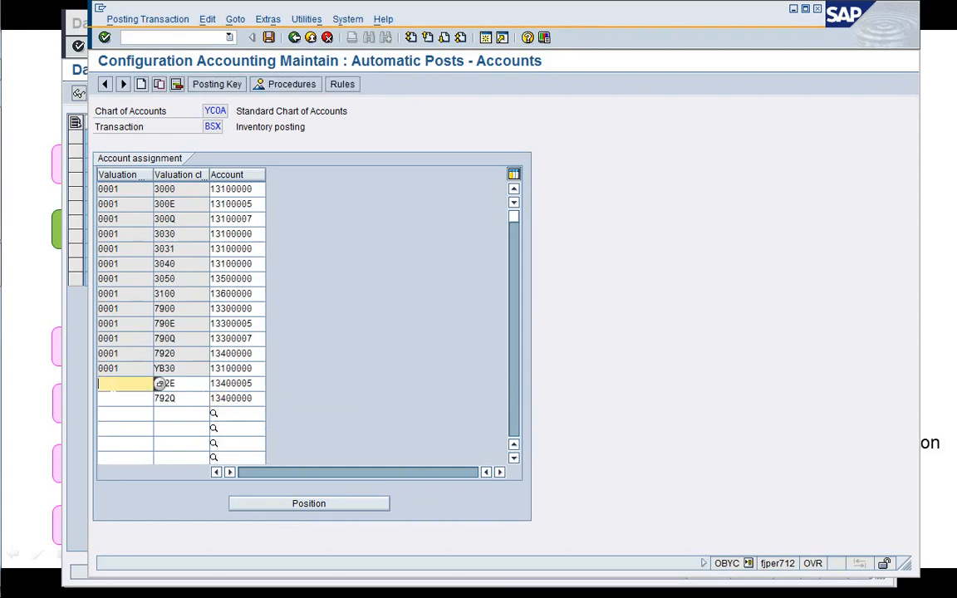
text(0001)
key(Down)
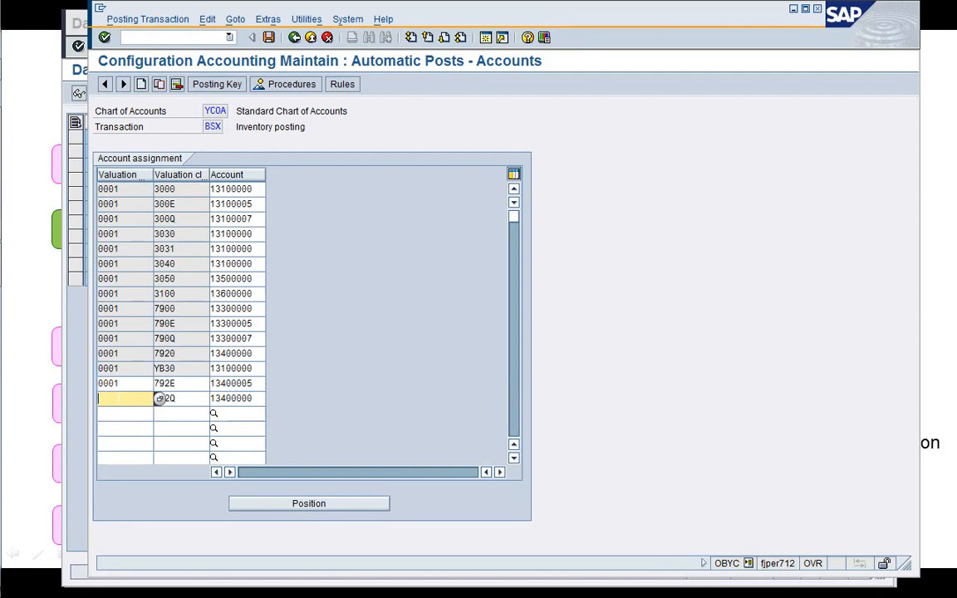
text(0001)
key(Tab)
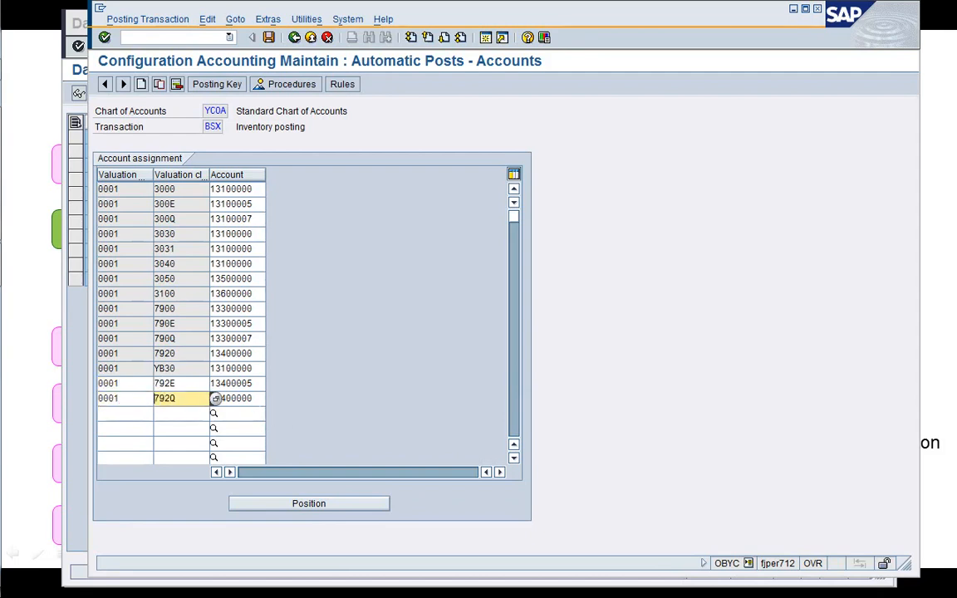
- Correct the 792Q account to 13400007 and save the inventory posting account assignments
click(258, 400)
key(BackSpace)
text(7)
key(Return)
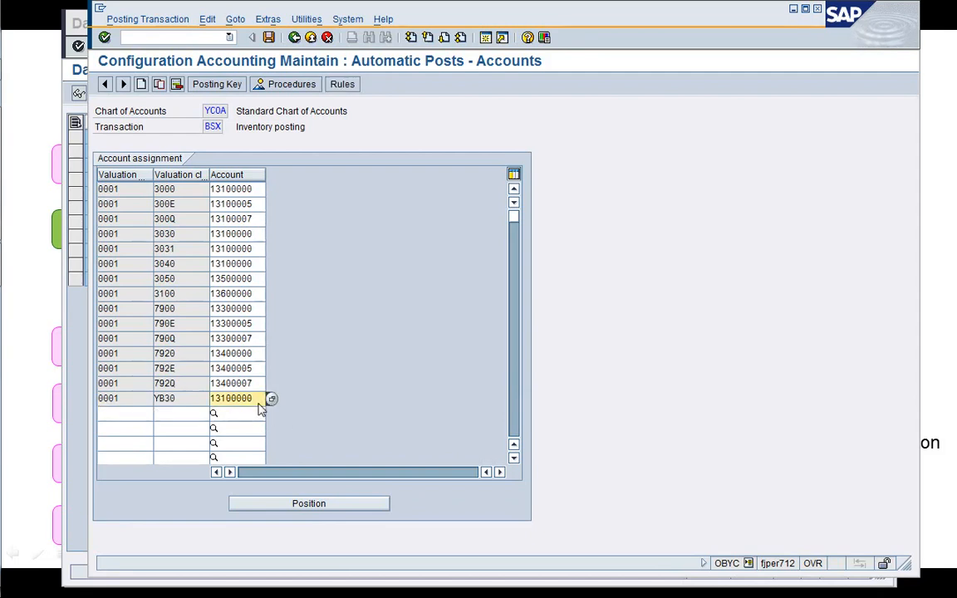
click(268, 38)
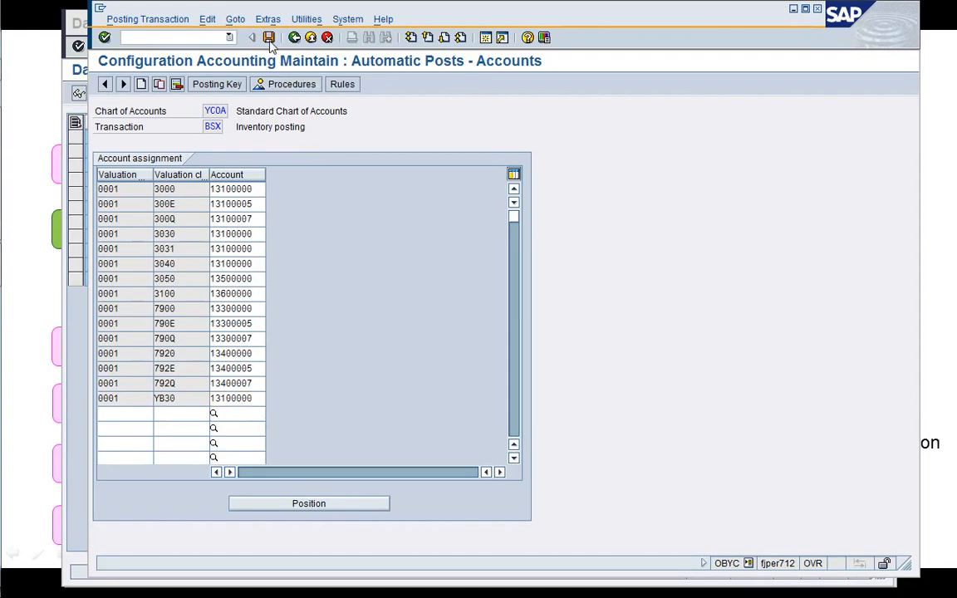
key(Return)
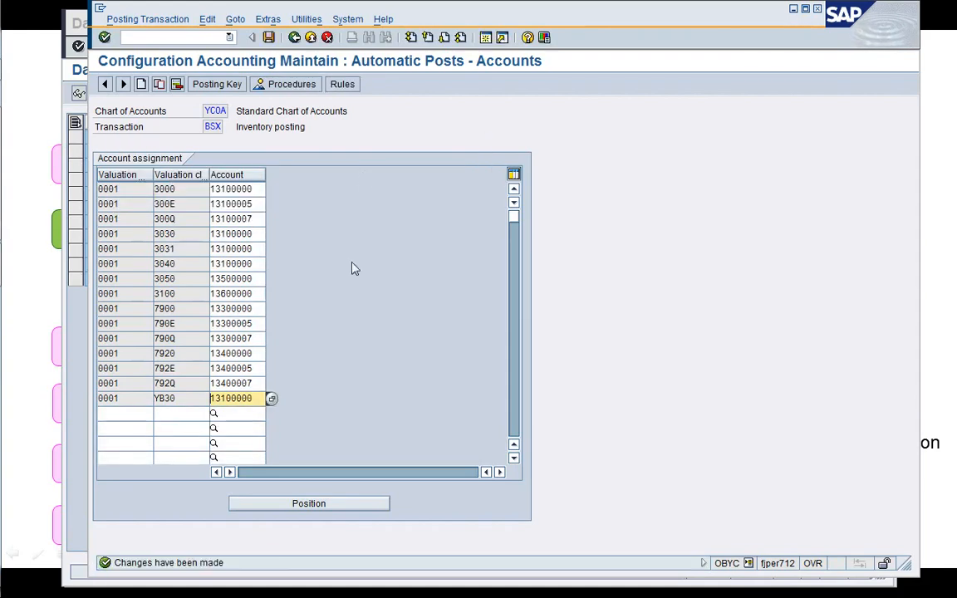
- Open the offsetting entry for inventory posting (GBB) and examine the VBR accounts assigned to the E and Q valuation classes
click(294, 37)
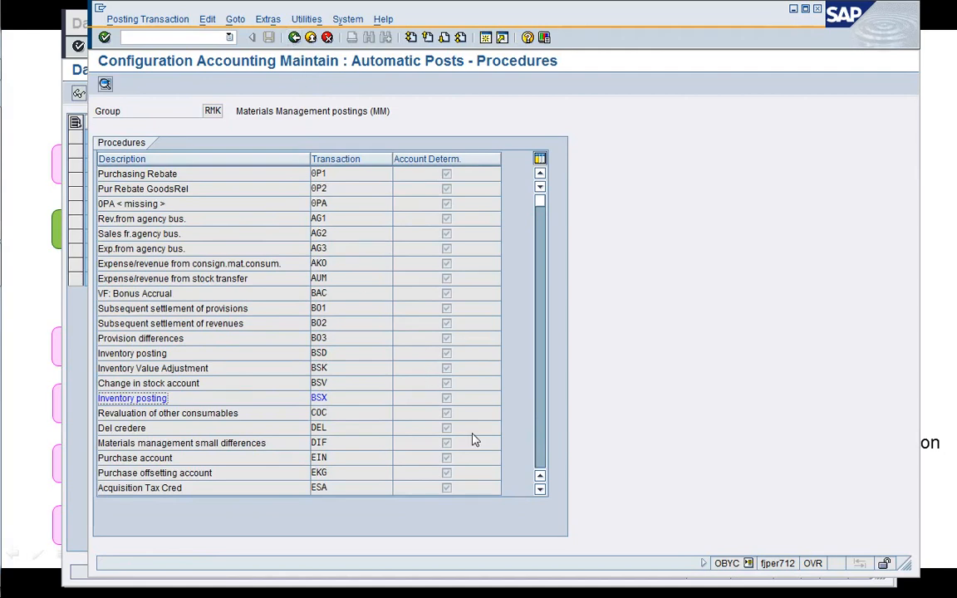
key(Page_Down)
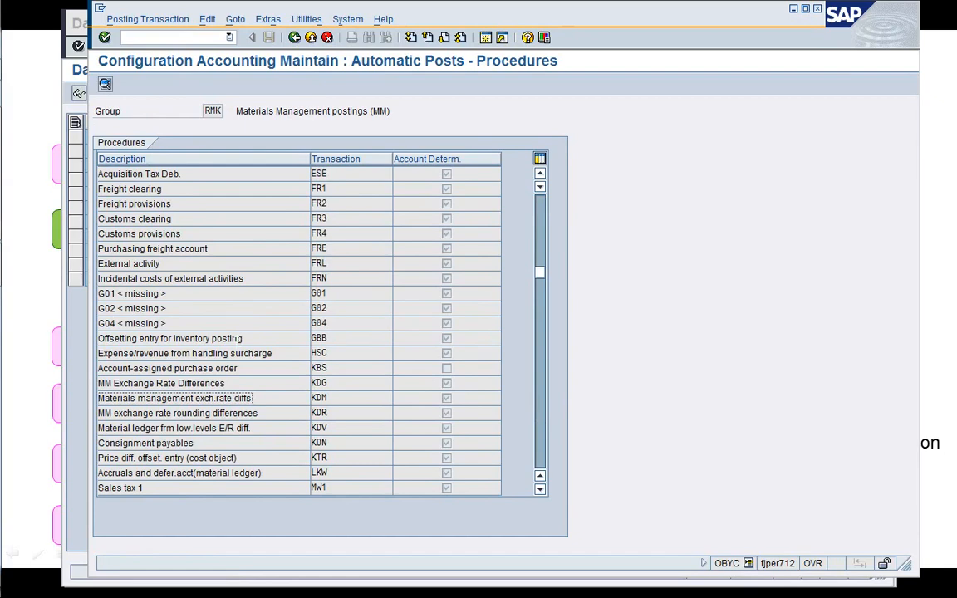
double_click(239, 338)
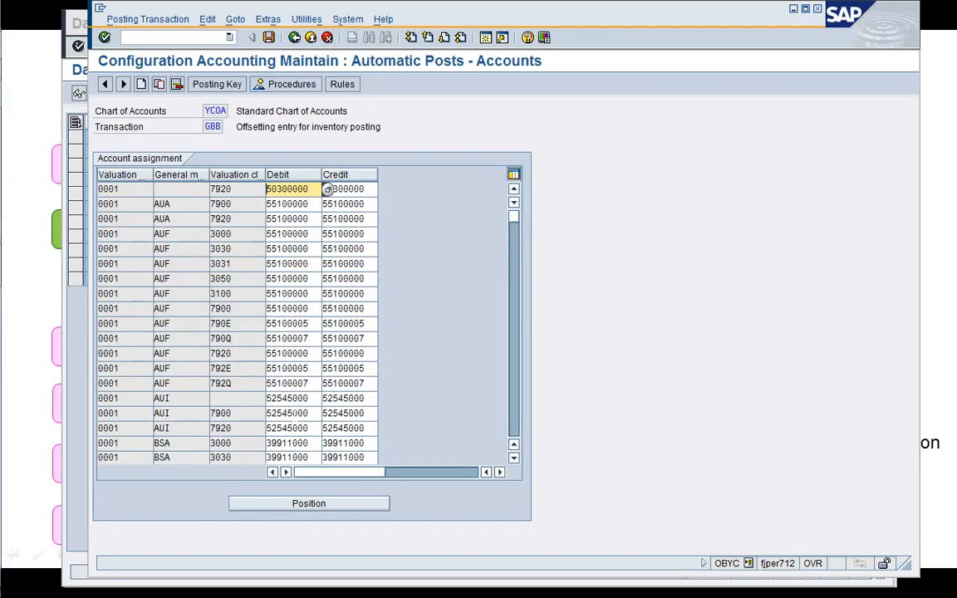
click(516, 421)
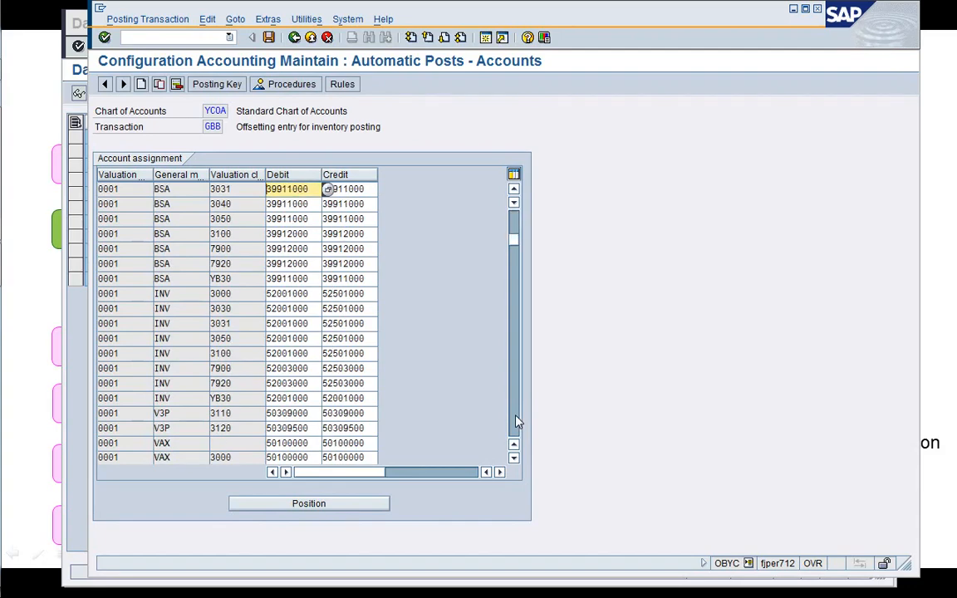
click(516, 421)
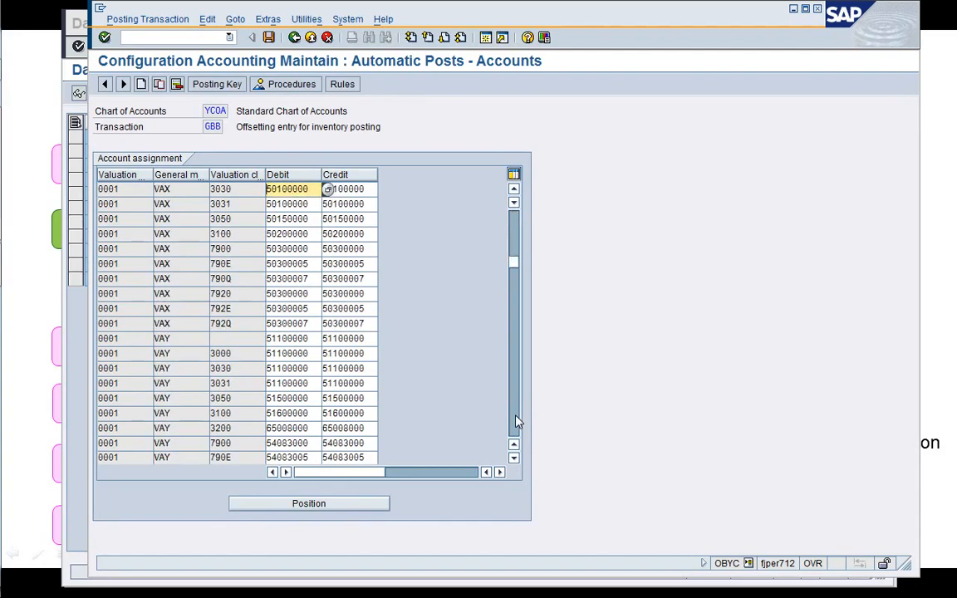
click(516, 421)
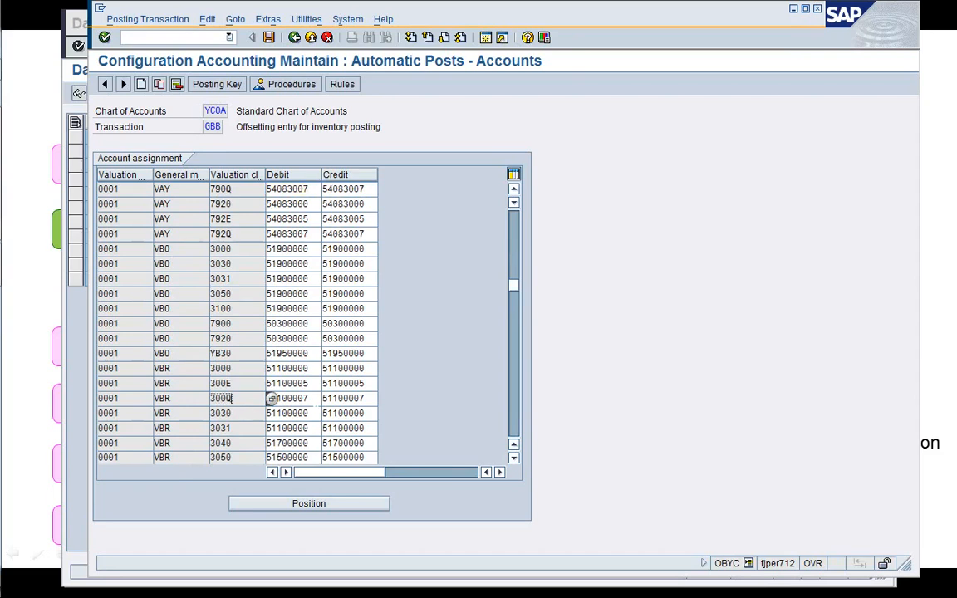
click(323, 398)
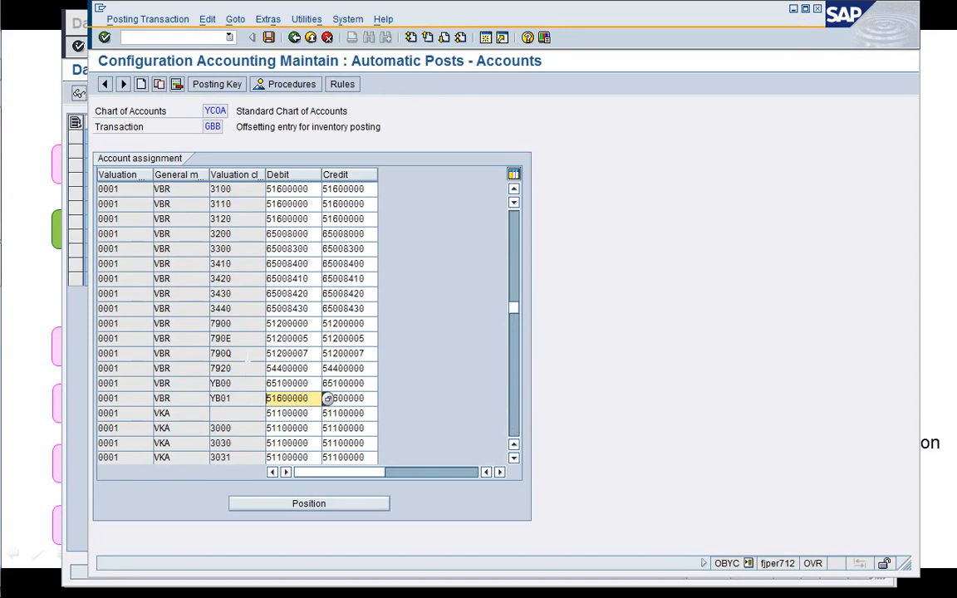
click(326, 354)
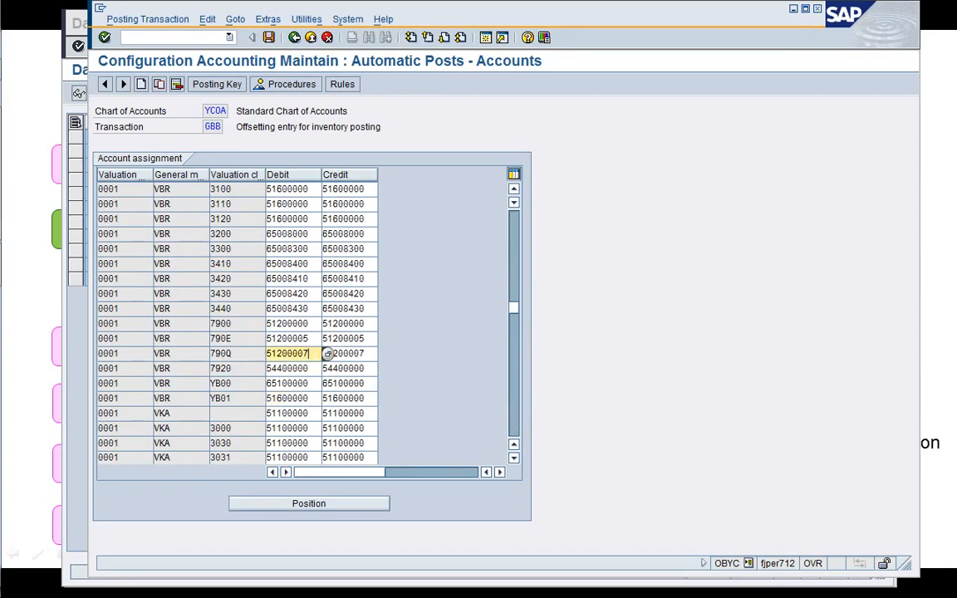
- End the automatic posting configuration session and the T030 data browser session
click(176, 38)
text(/i)
key(Return)
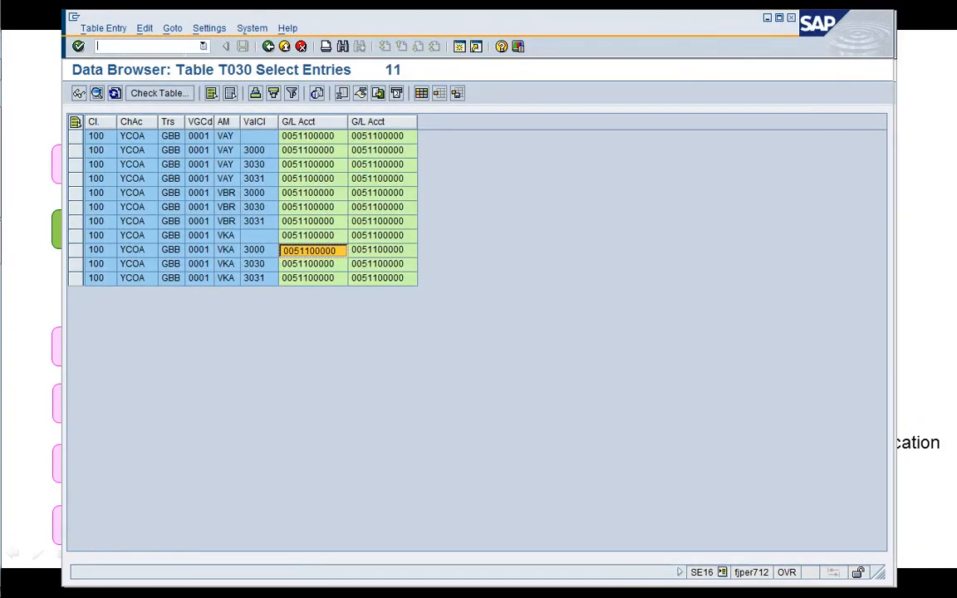
key(Return)
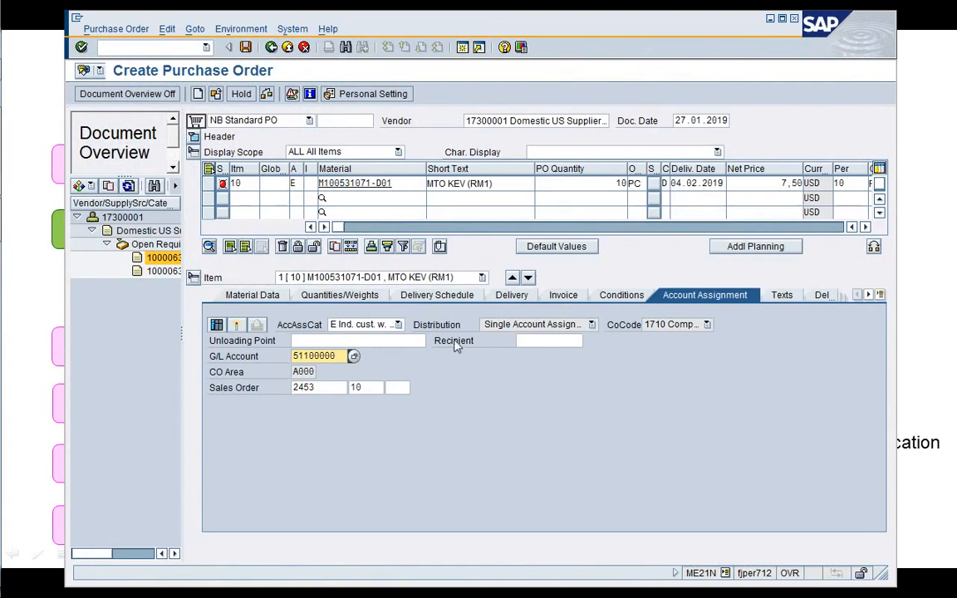
- Exit the open purchase order without saving it and return to the selection criteria for assigned purchase requisitions
click(271, 47)
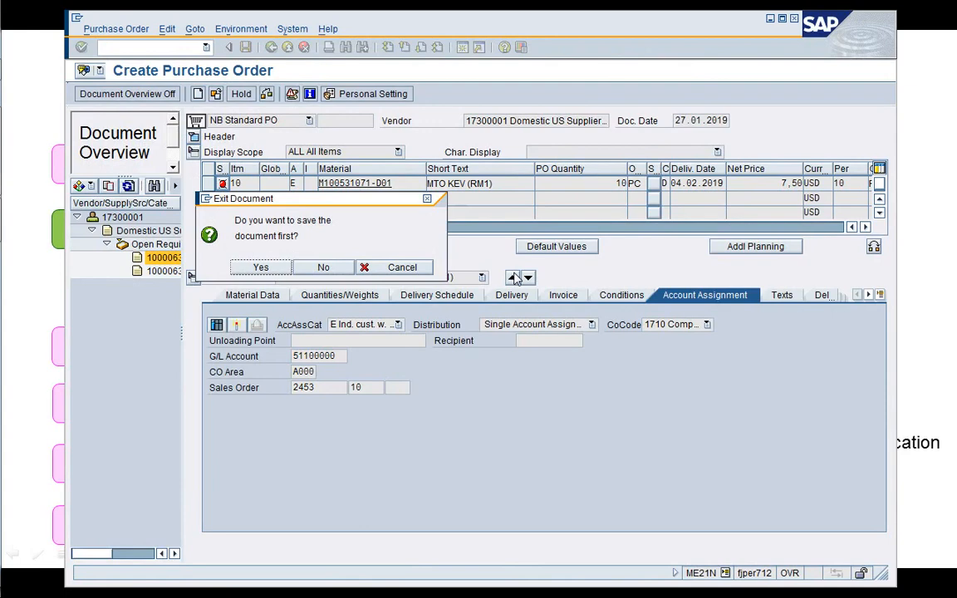
click(325, 268)
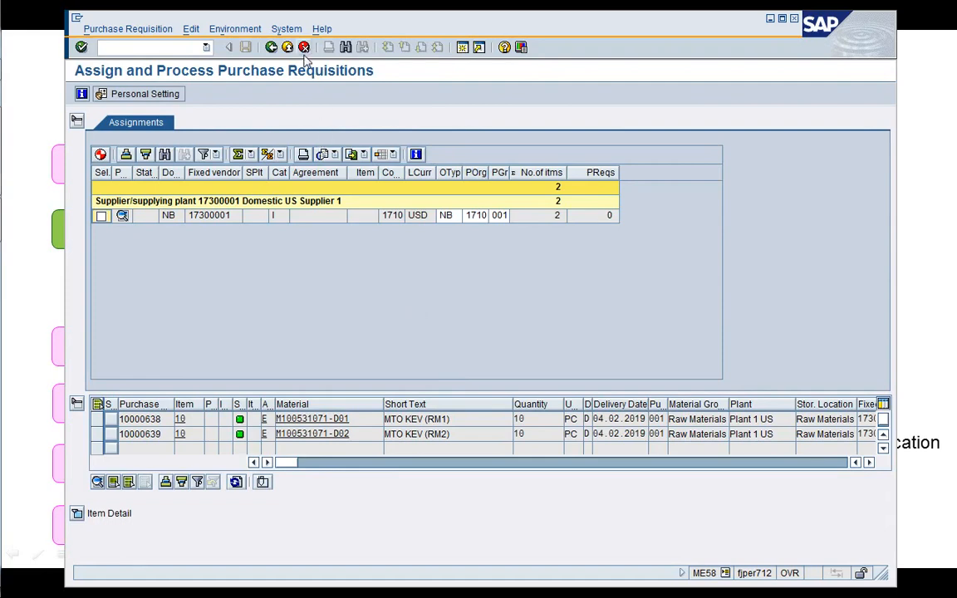
click(271, 47)
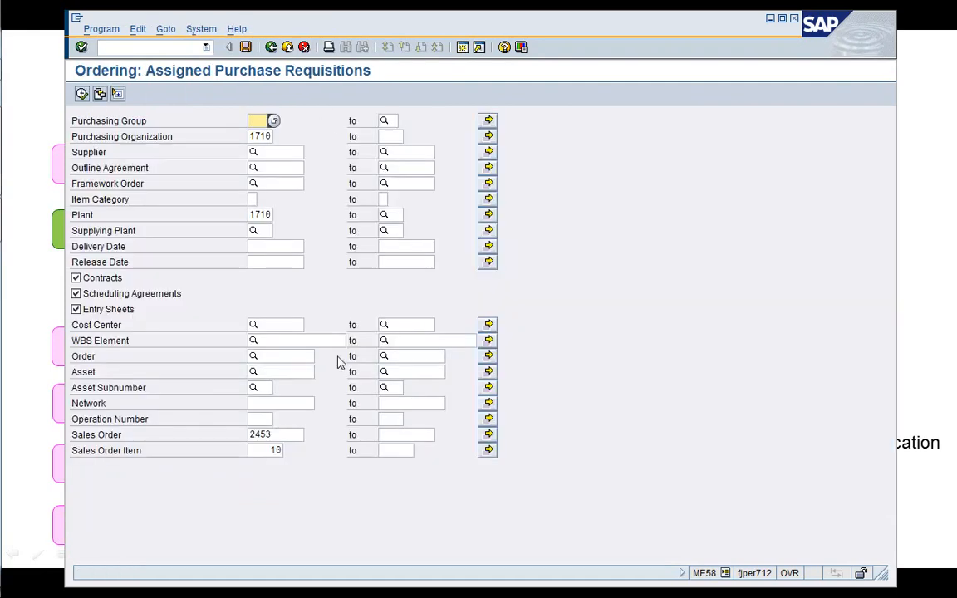
- Rerun the requisition selection and start a new purchase order from the Domestic US Supplier 1 assignment
click(81, 94)
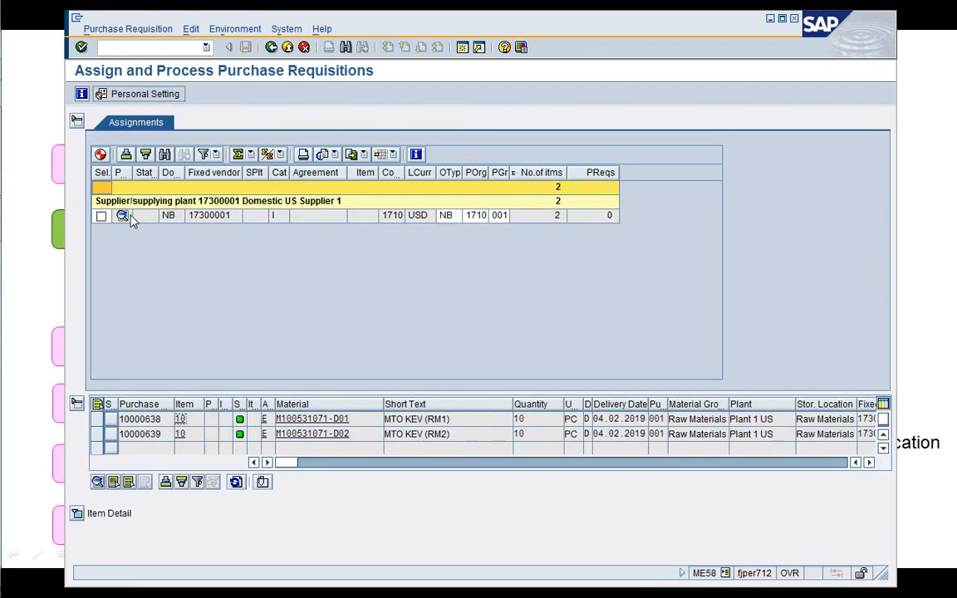
click(101, 216)
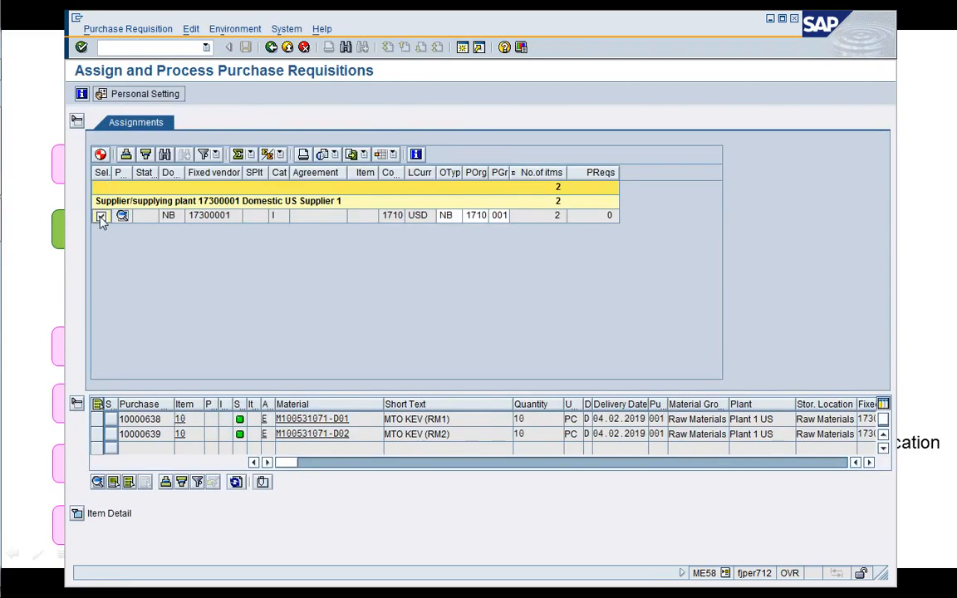
click(100, 155)
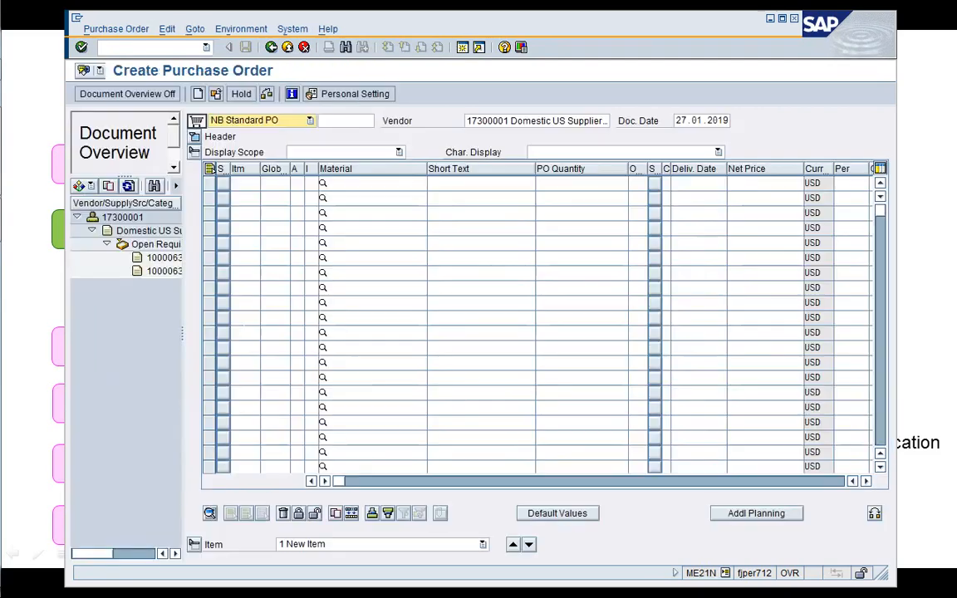
- Adopt both open requisitions from the document overview as items 10 and 20 of the new purchase order
click(156, 257)
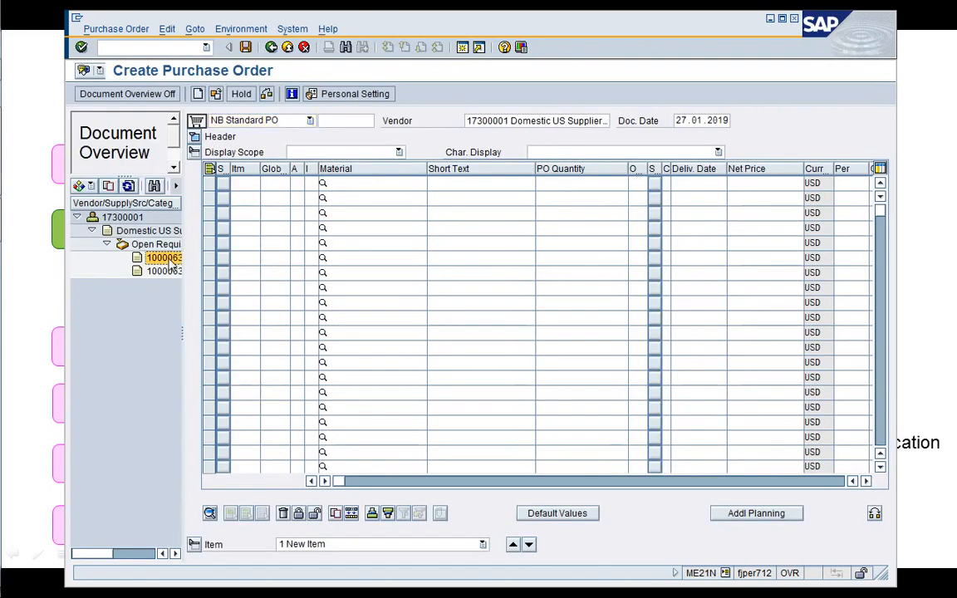
click(108, 186)
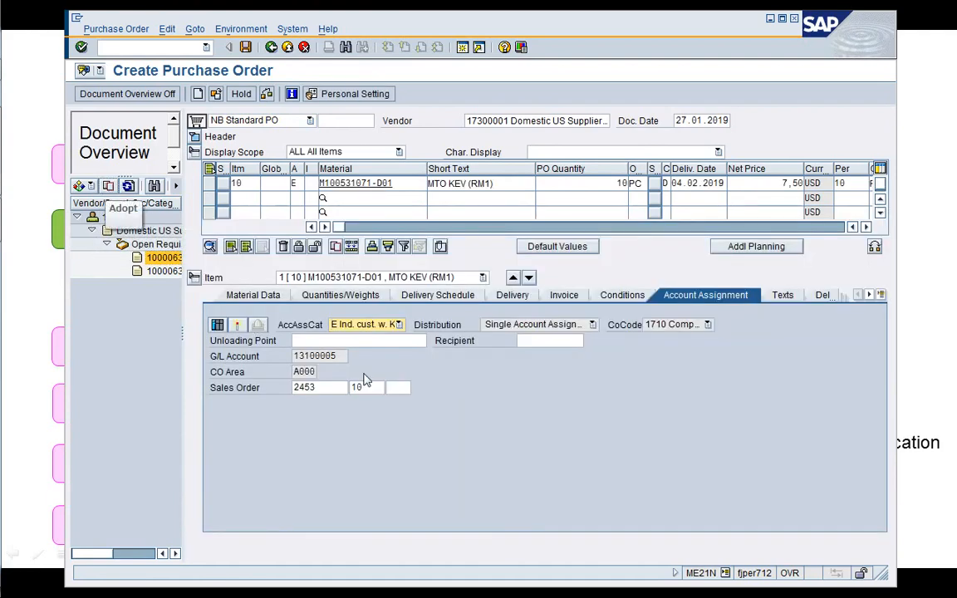
click(162, 271)
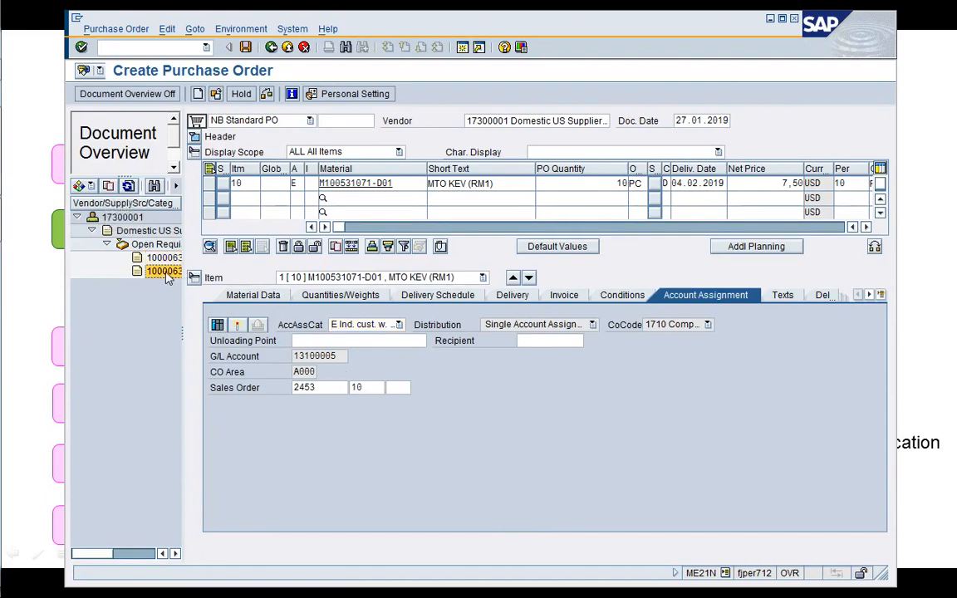
click(108, 188)
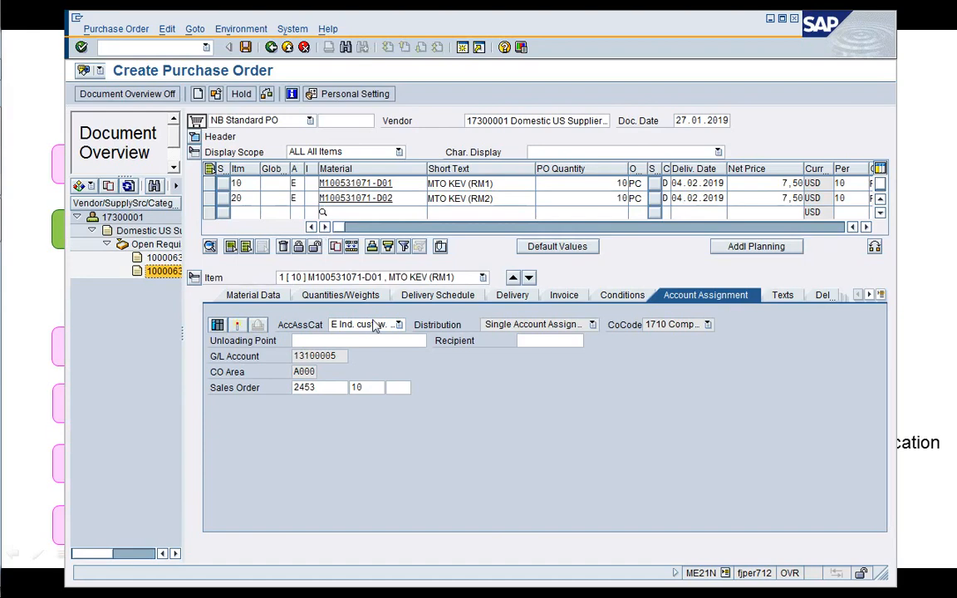
click(379, 388)
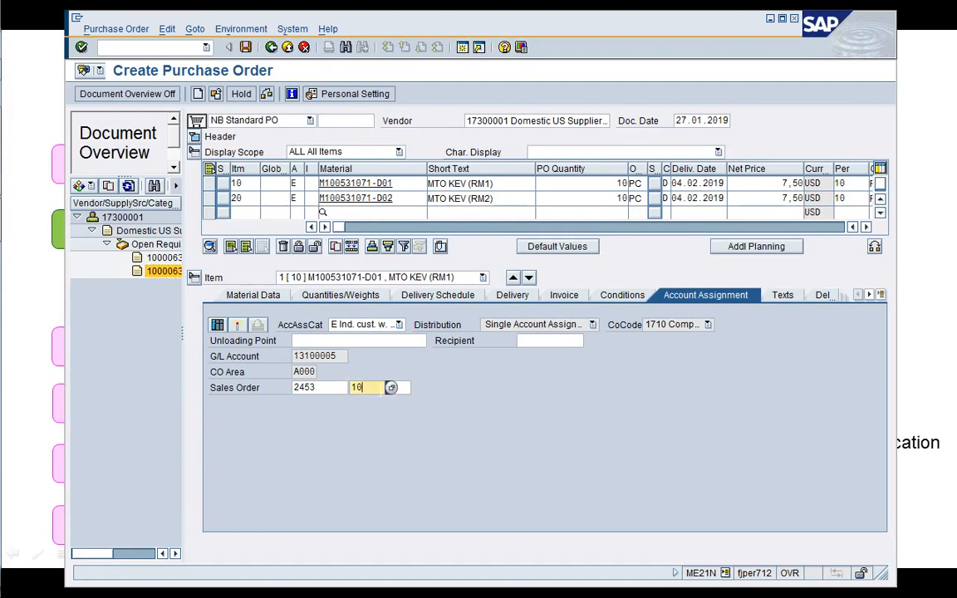
key(Return)
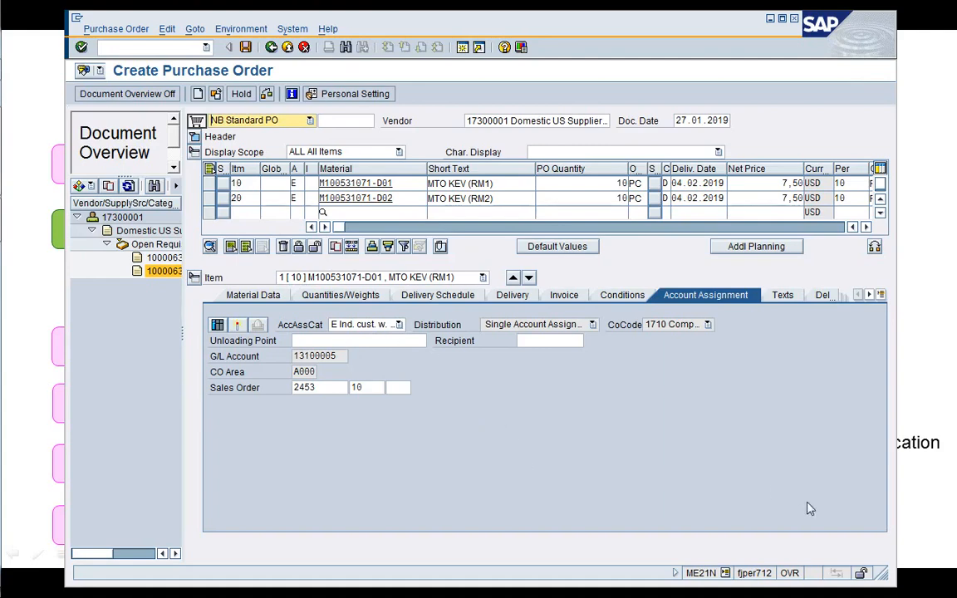
- Set the purchase order's document date to 24.01.2019 and acknowledge the resulting messages
drag(882, 587, 910, 557)
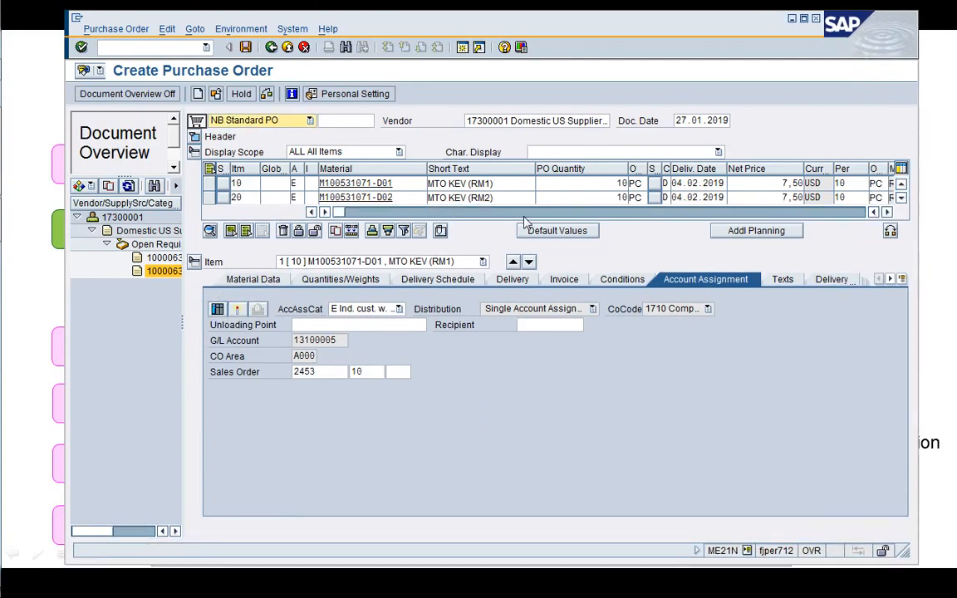
drag(506, 32, 473, 29)
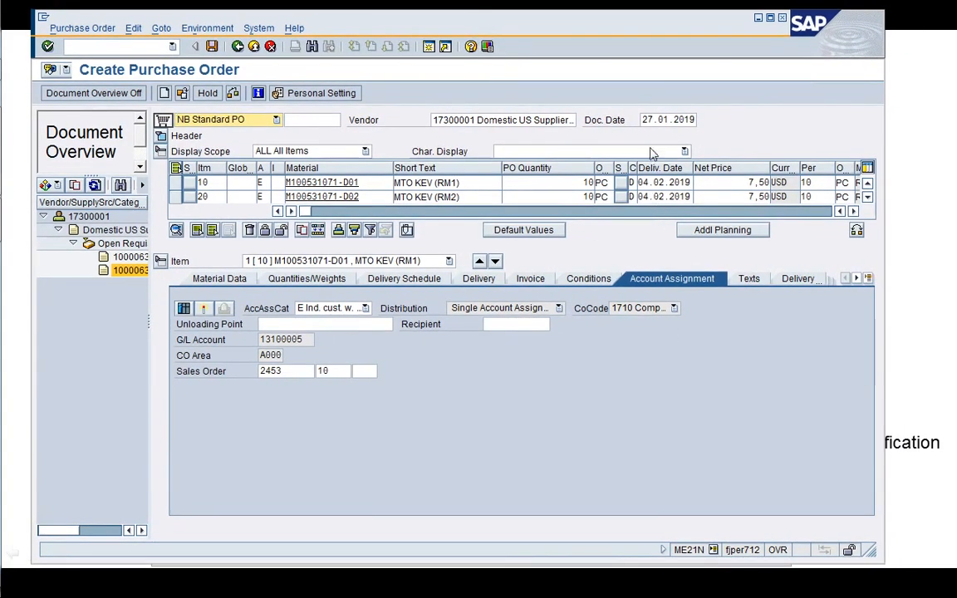
click(646, 120)
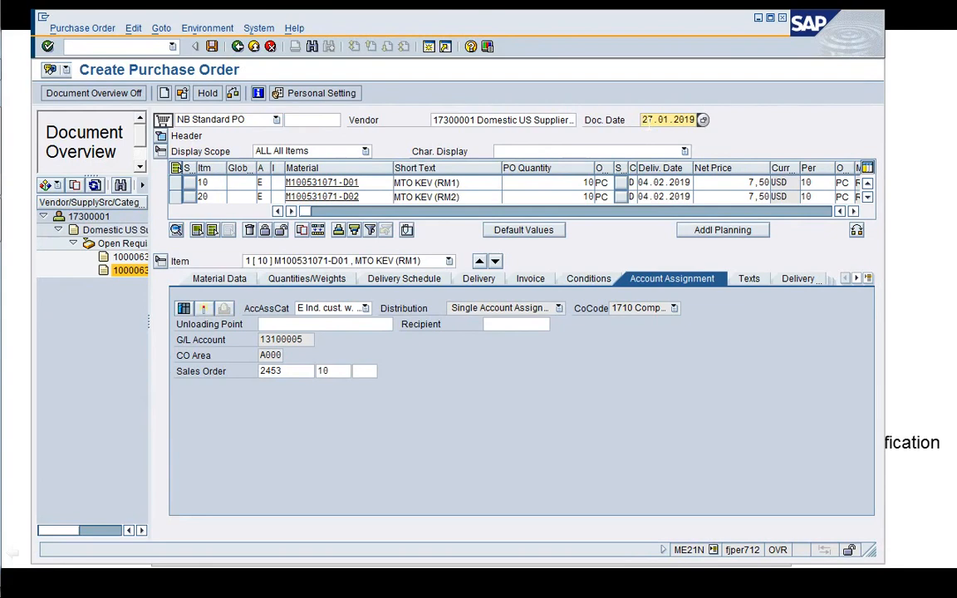
key(Return)
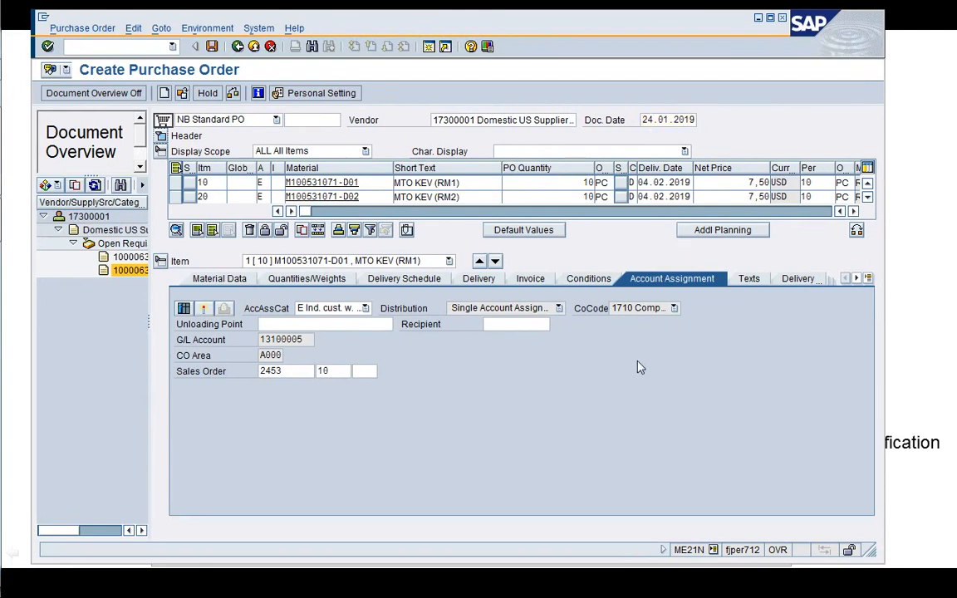
key(Return)
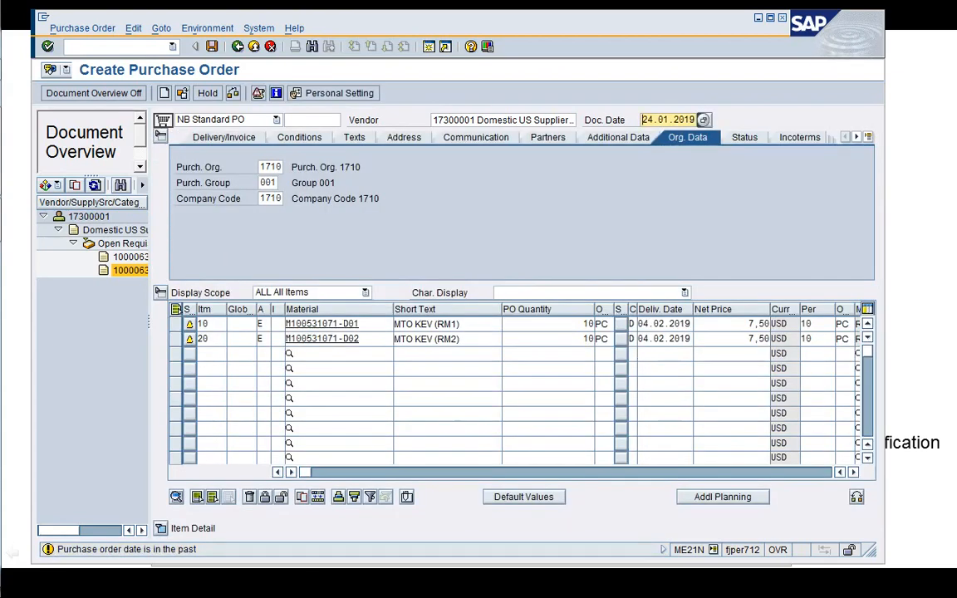
key(Return)
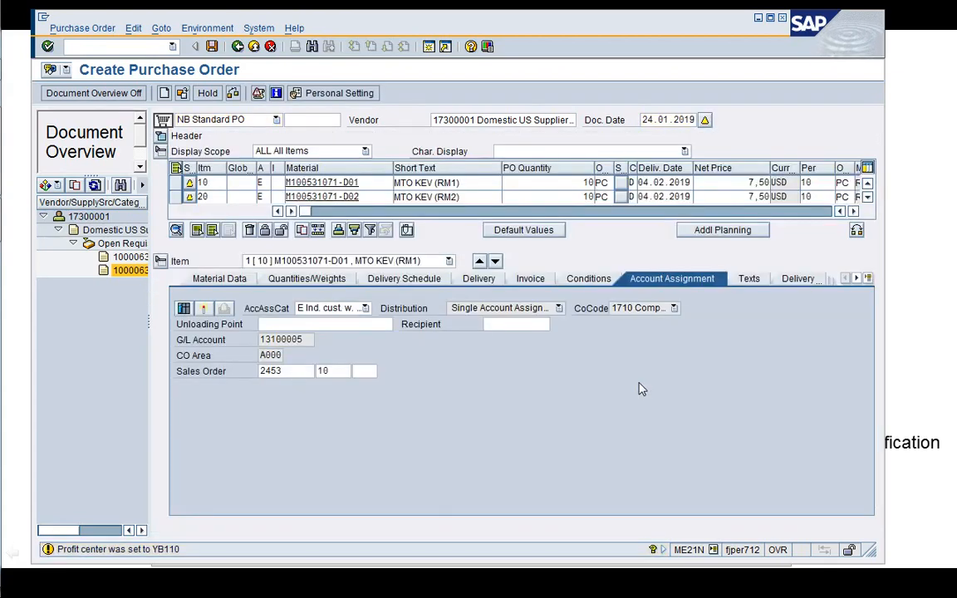
key(Return)
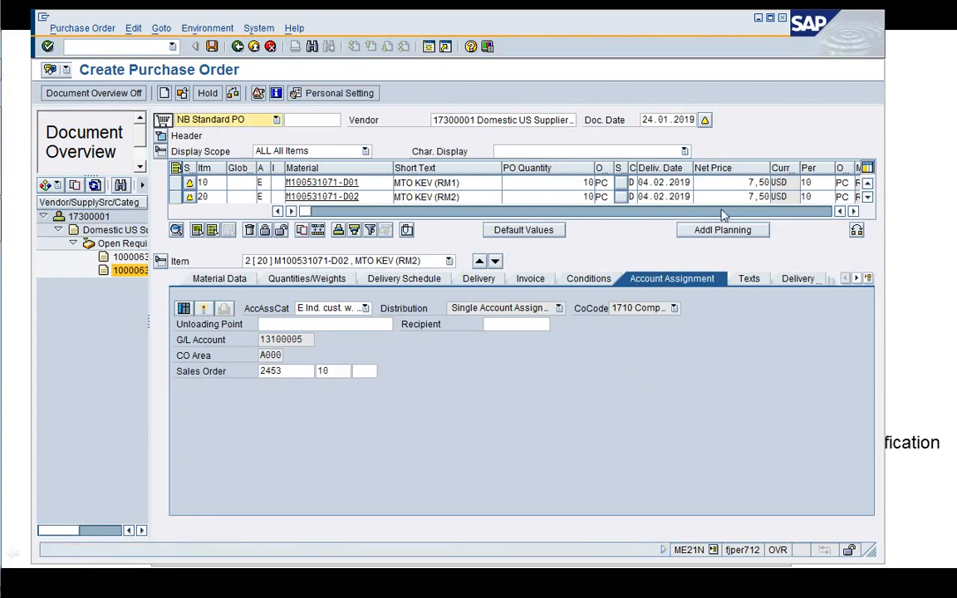
- Set the net price of both MTO KEV items to 8,00 USD and review their plant and storage location
click(752, 183)
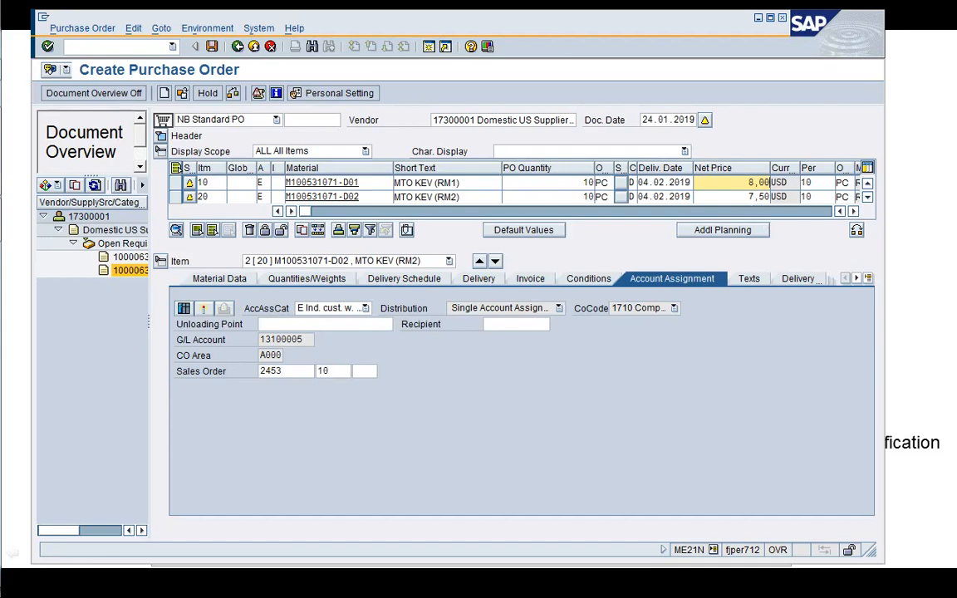
click(751, 197)
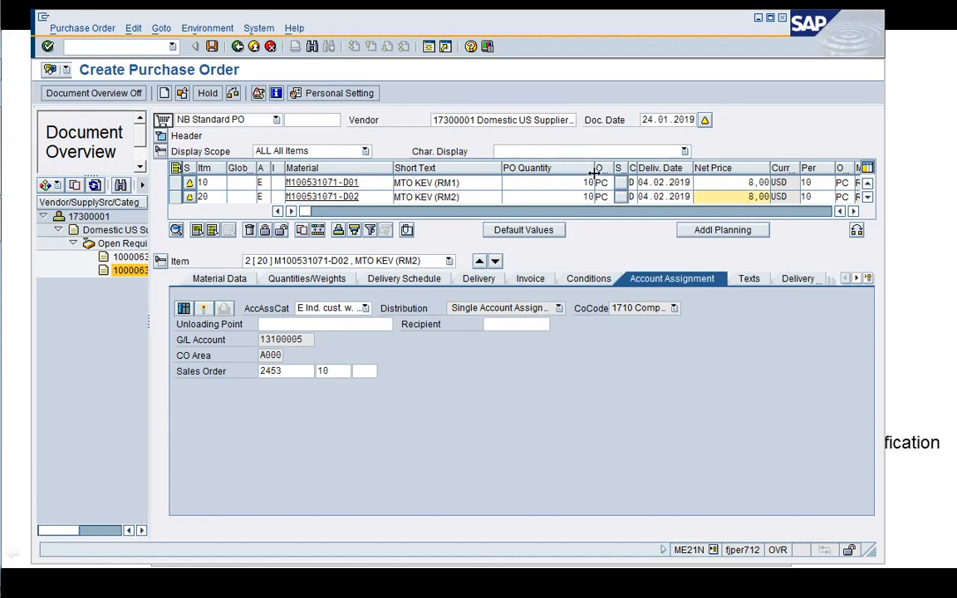
drag(593, 170, 565, 171)
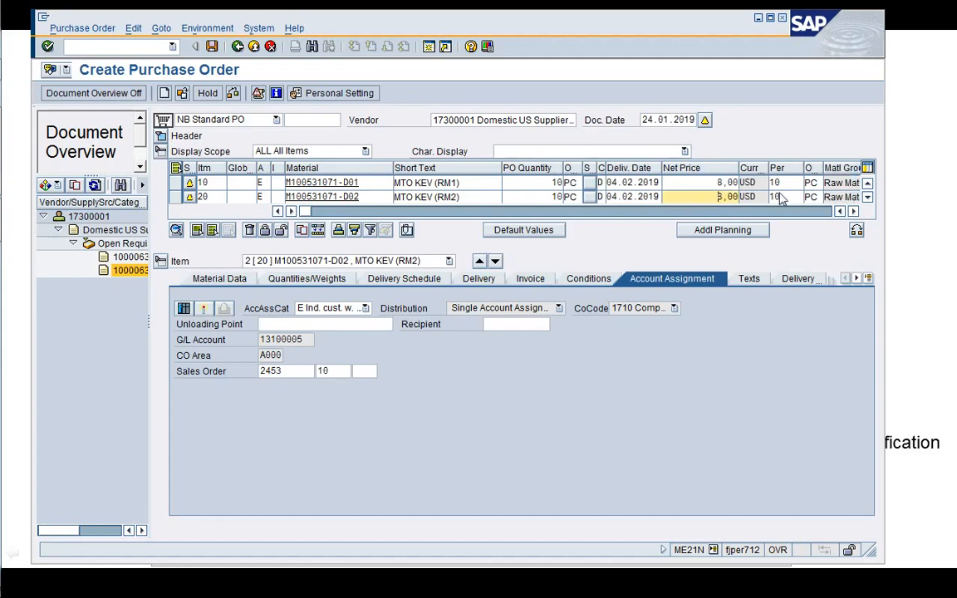
click(854, 211)
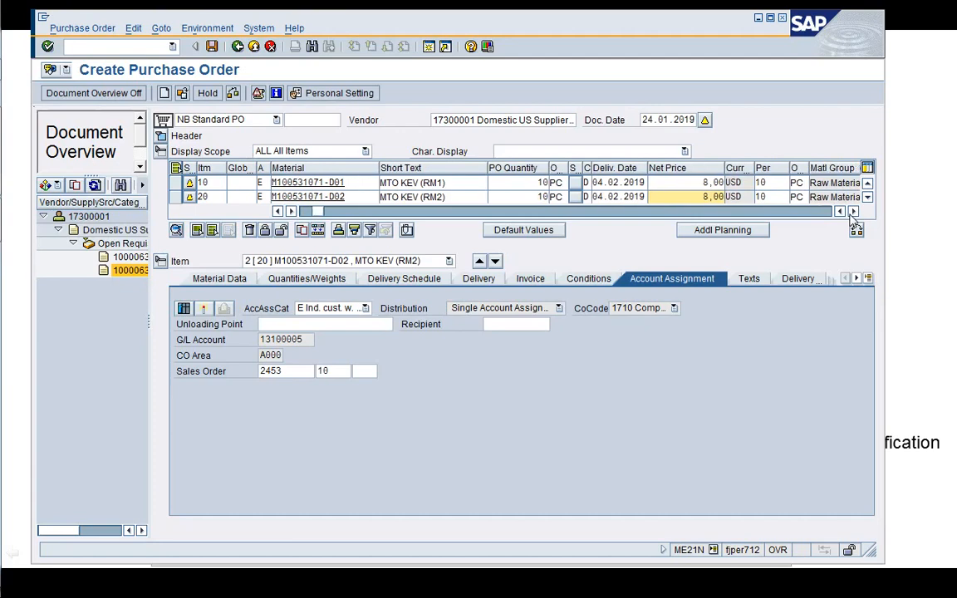
click(853, 211)
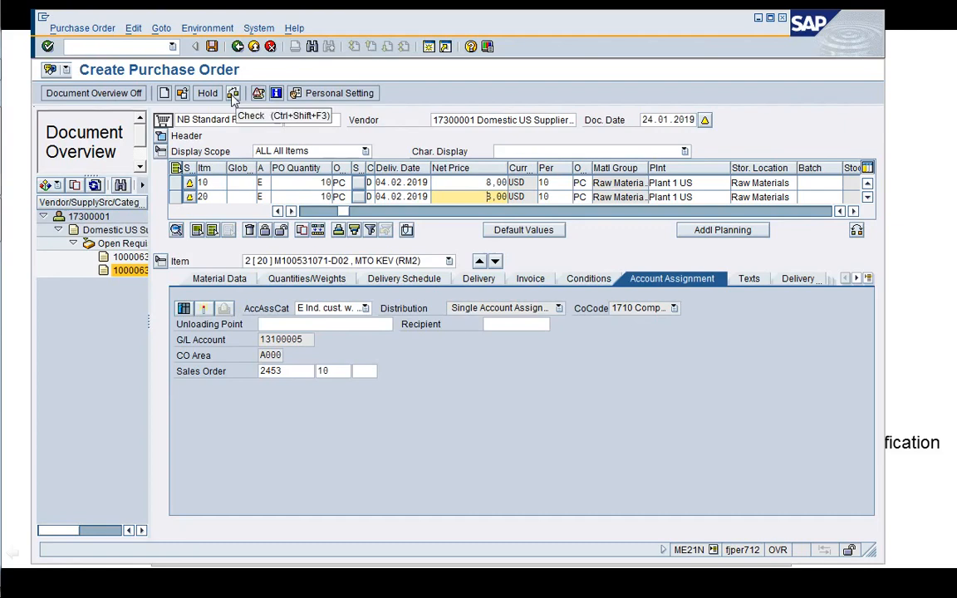
- Check and save the purchase order, and display the saved document with transaction ME23N
click(233, 95)
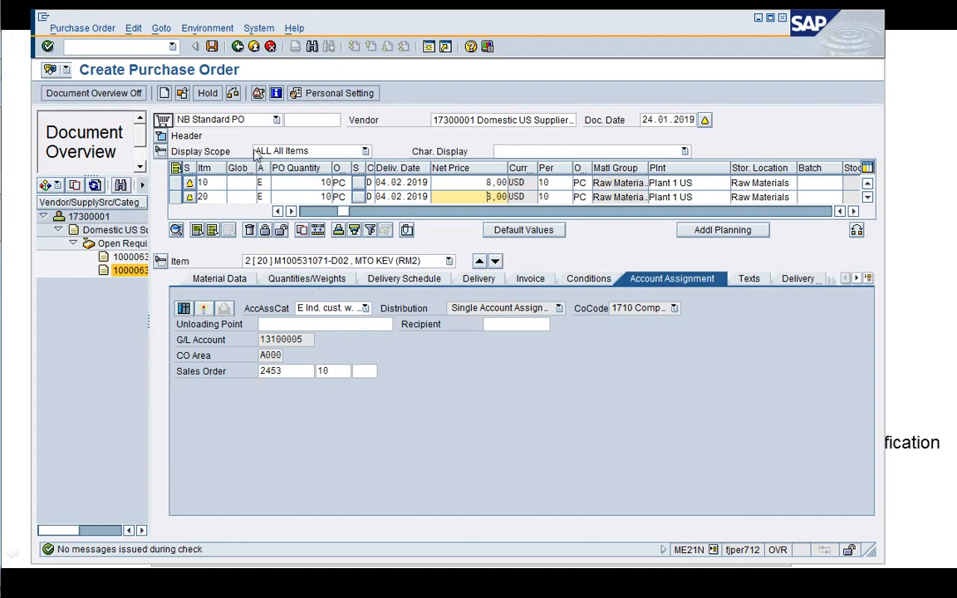
click(212, 47)
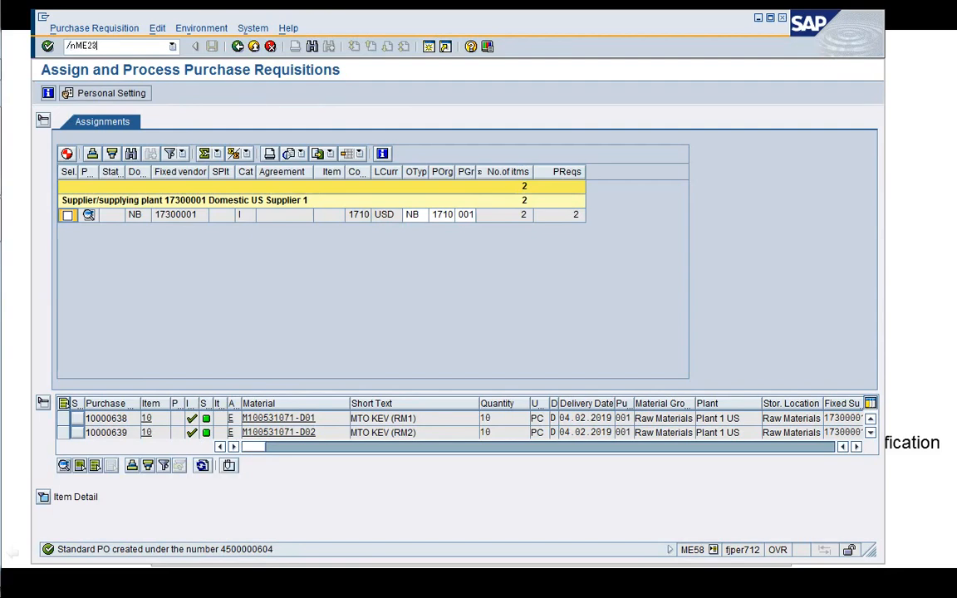
key(Return)
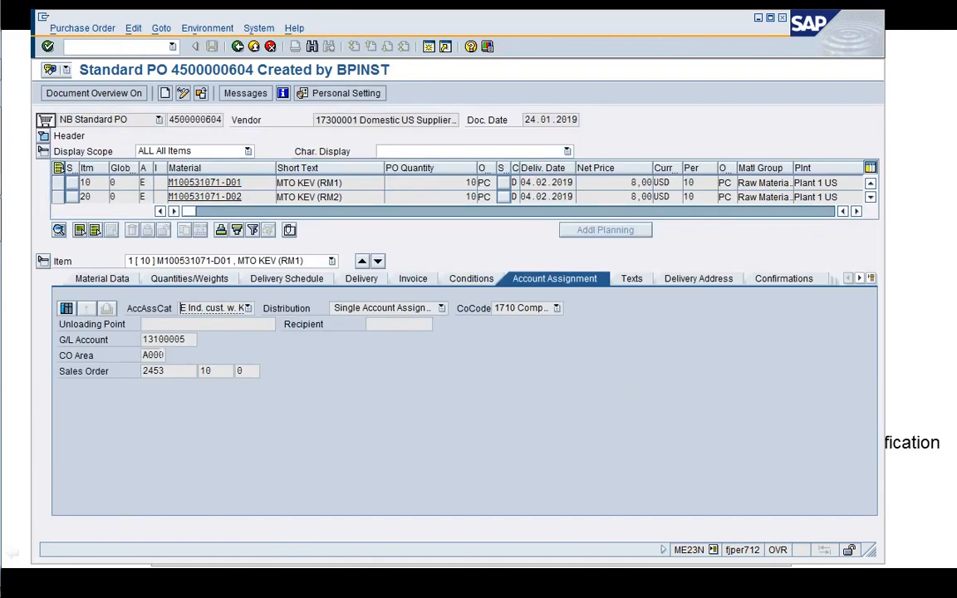
click(169, 374)
- Open a new session and expand the SAP Menu through Logistics to the Materials Management folder
click(428, 46)
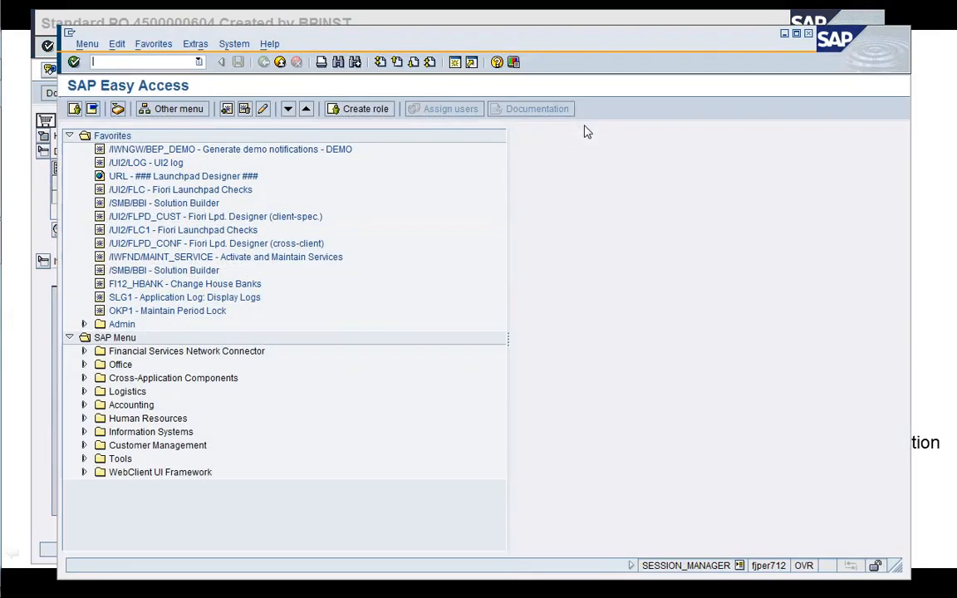
click(70, 135)
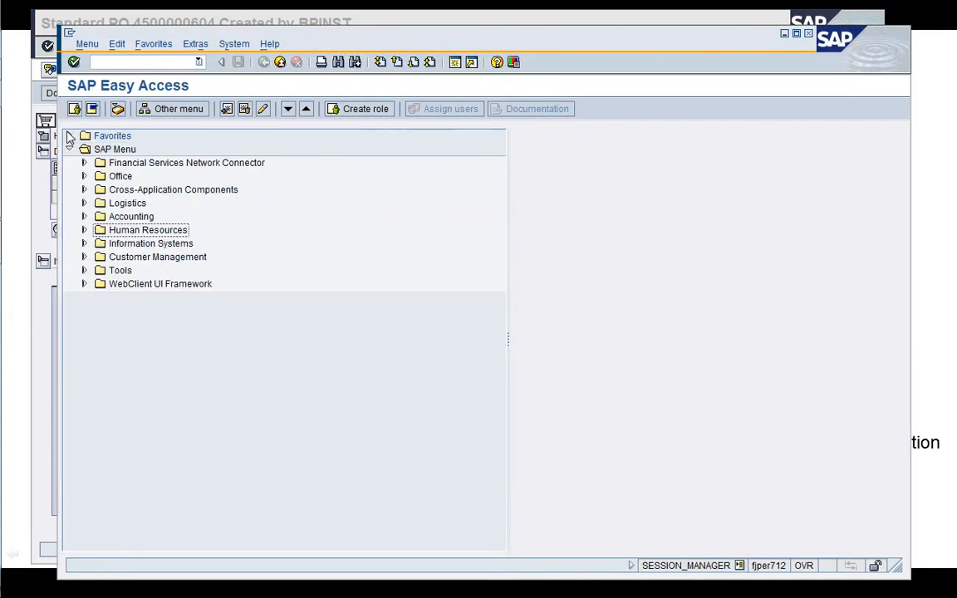
click(123, 202)
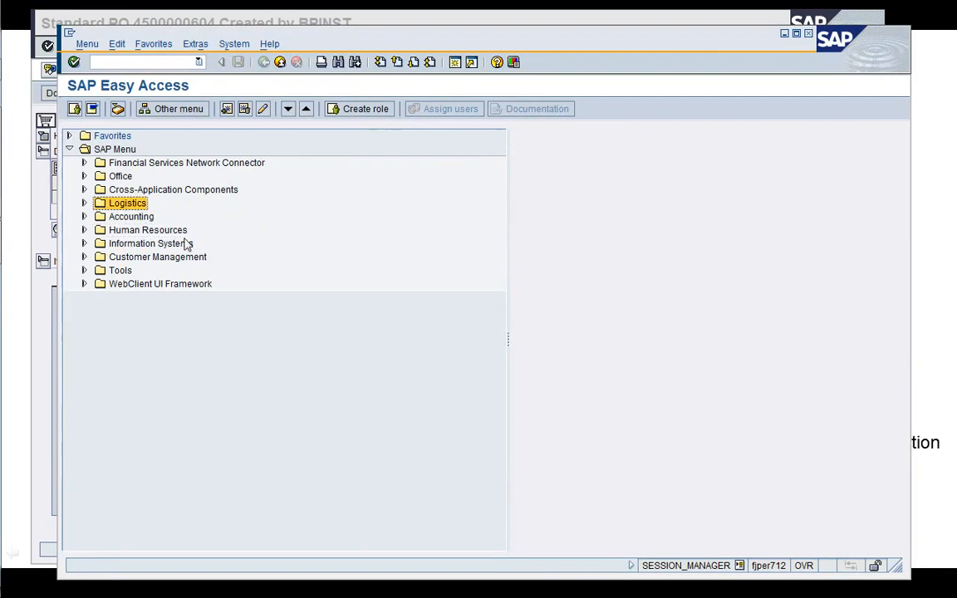
key(Right)
key(Down)
key(Down)
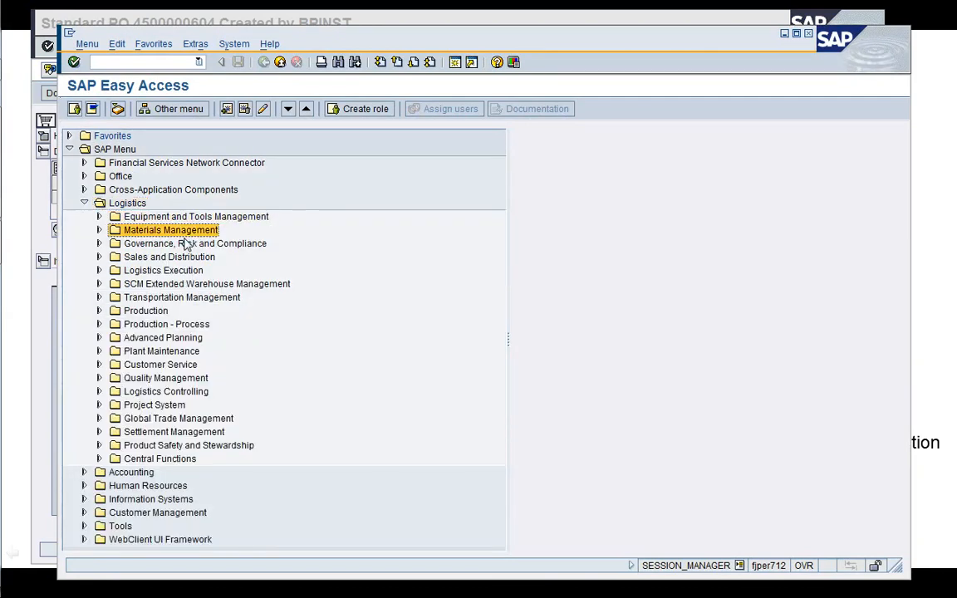
key(Right)
key(Down)
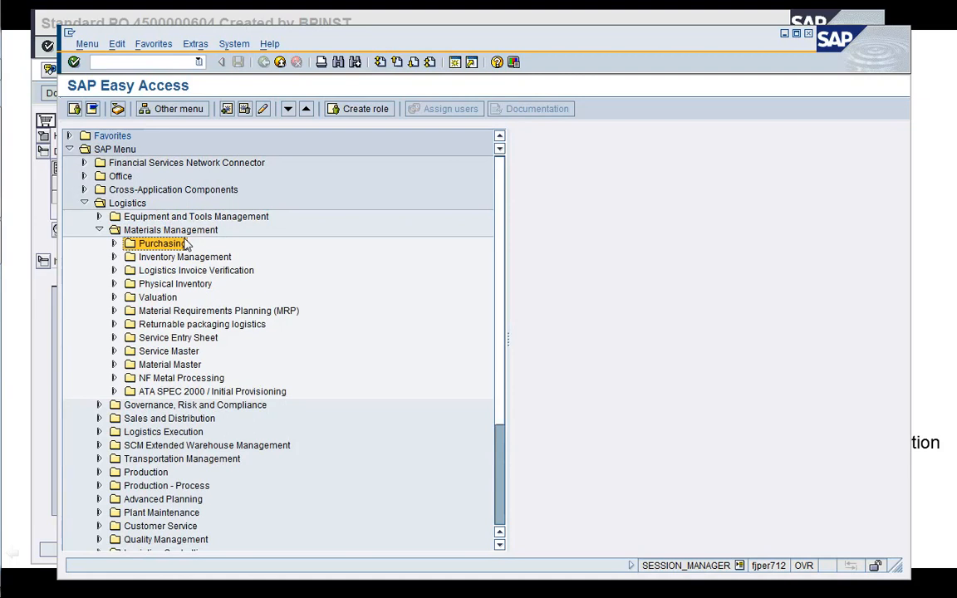
- Start MIGO - Goods Movement from Inventory Management and set it to A01 Goods Receipt for a purchase order
key(Down)
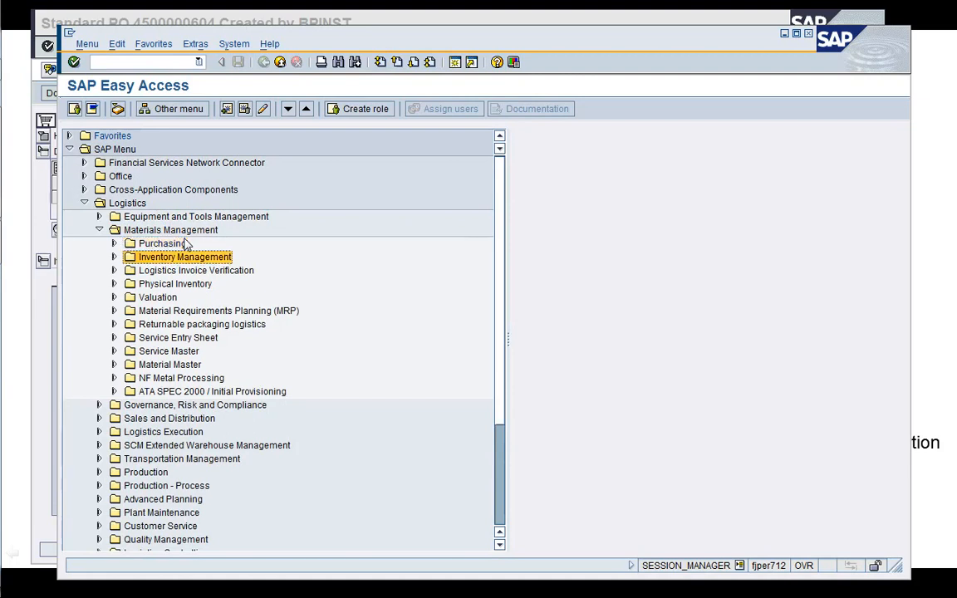
key(Up)
key(Down)
key(Right)
key(Down)
key(Right)
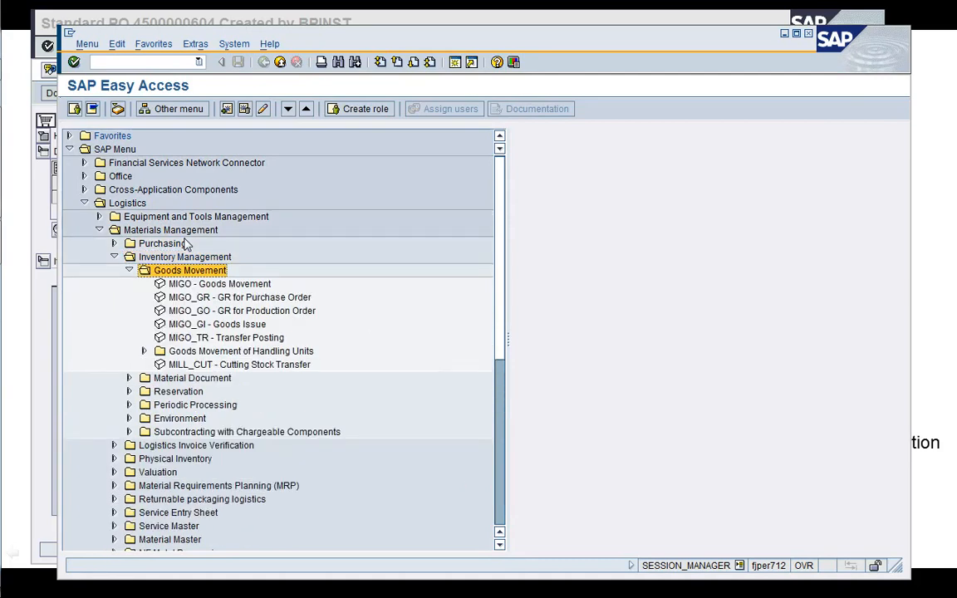
key(Down)
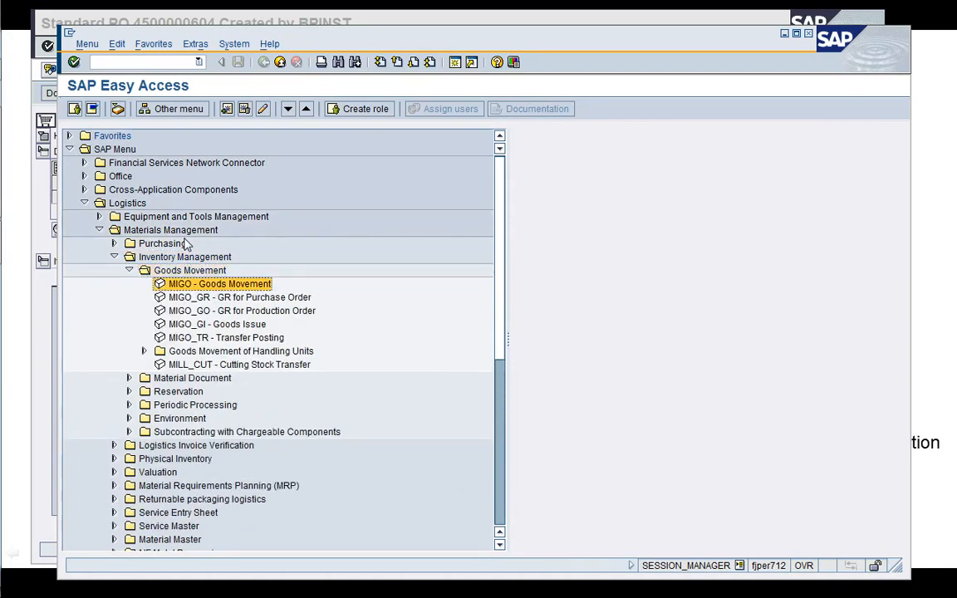
key(Return)
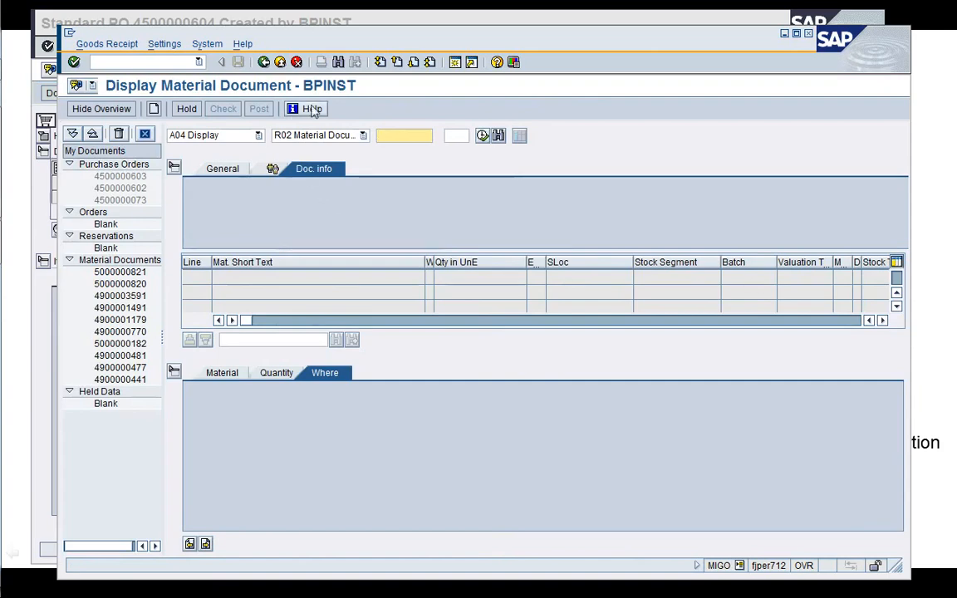
click(259, 135)
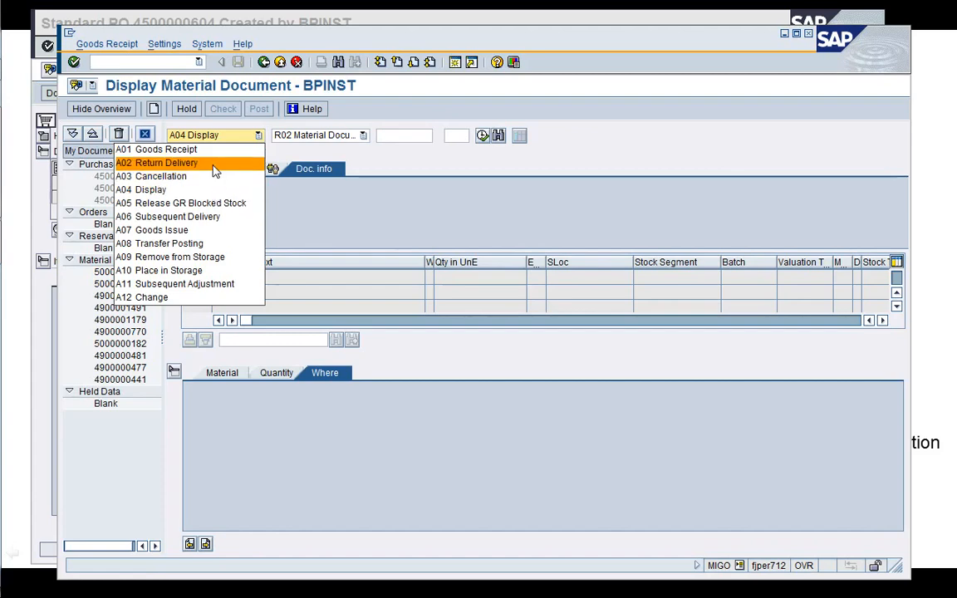
click(166, 149)
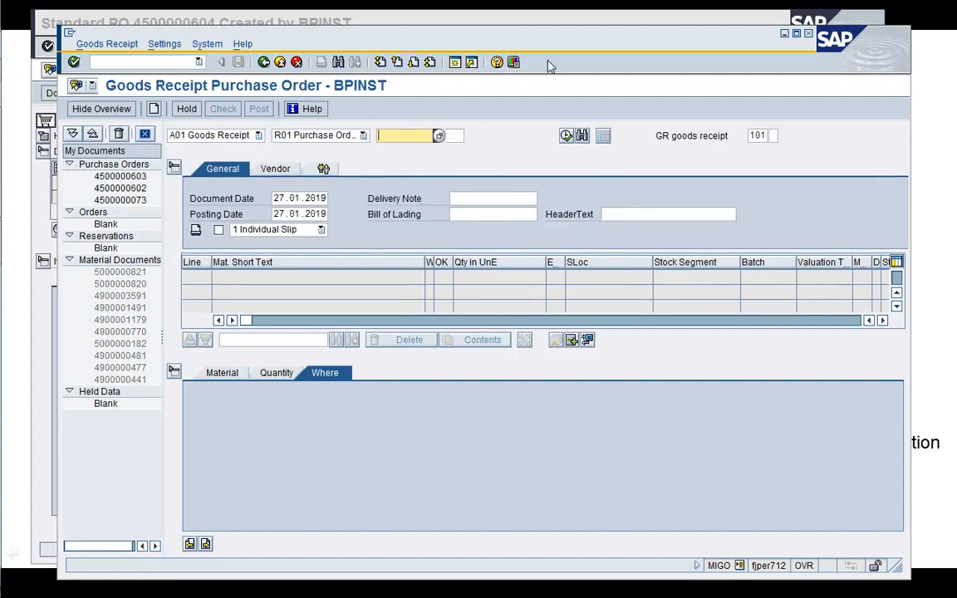
- Copy the purchase order number from the displayed standard PO into the MIGO goods receipt's purchase order field
drag(544, 39, 644, 33)
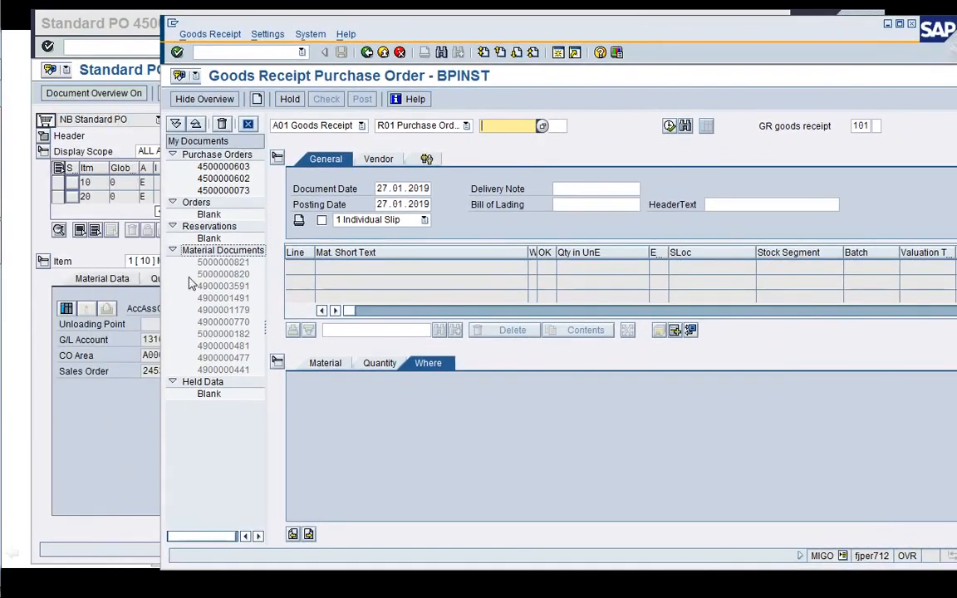
click(112, 409)
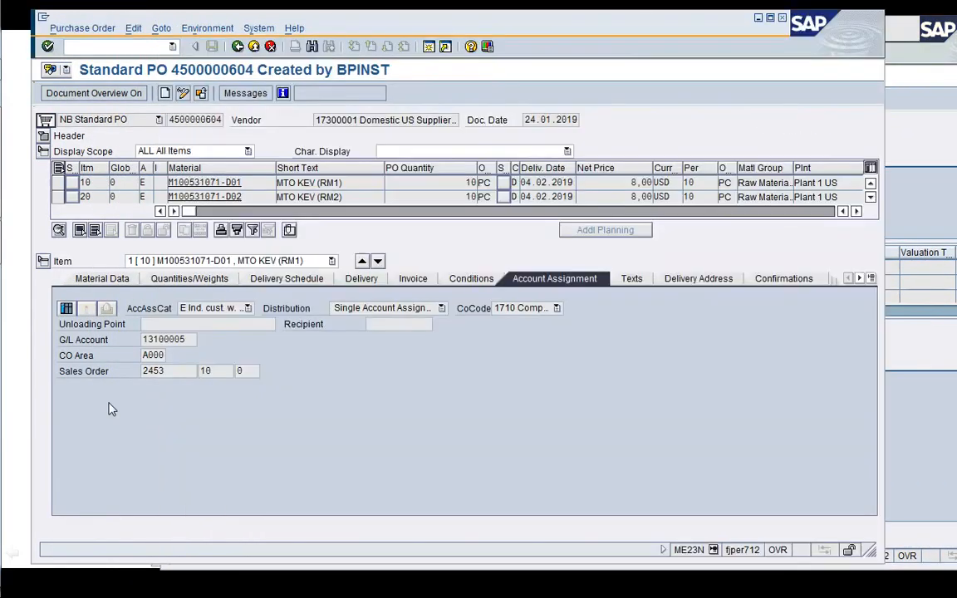
double_click(173, 120)
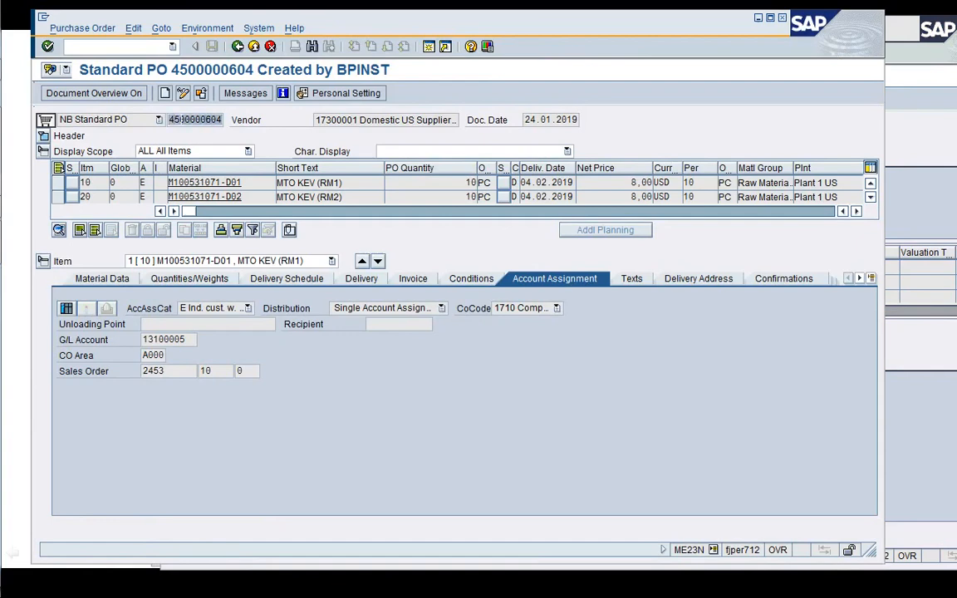
key(ctrl+c)
click(929, 165)
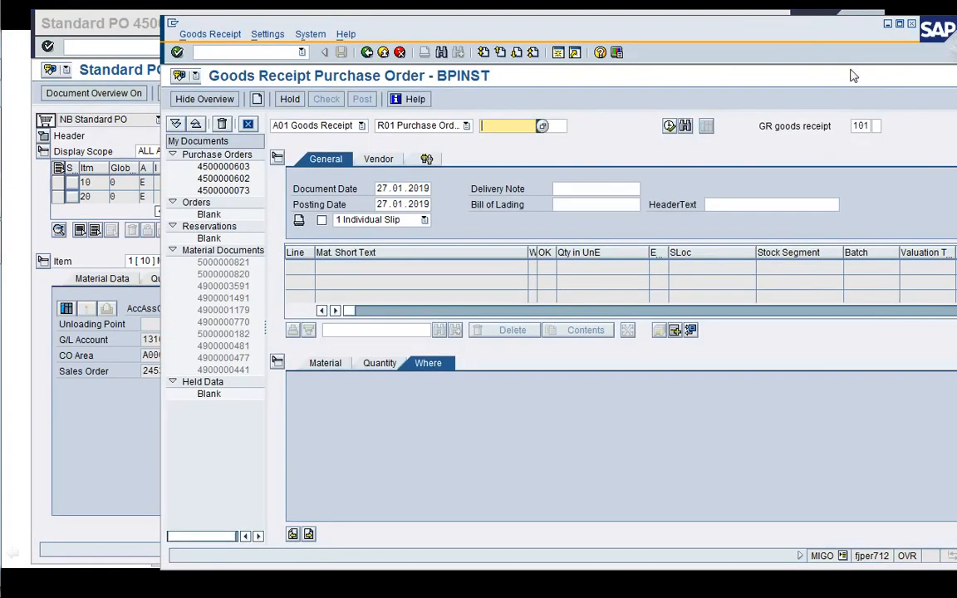
drag(797, 33, 690, 30)
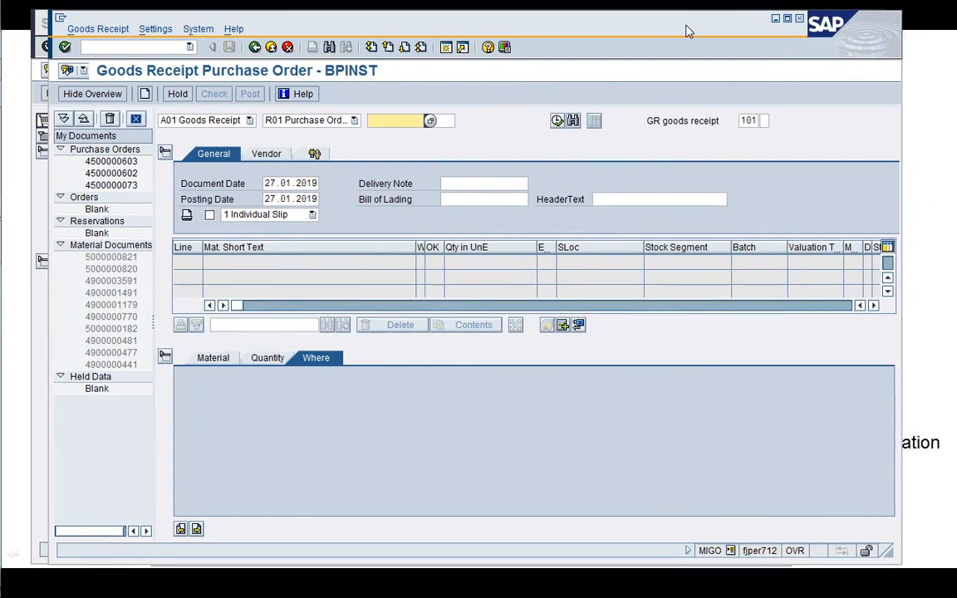
key(ctrl+v)
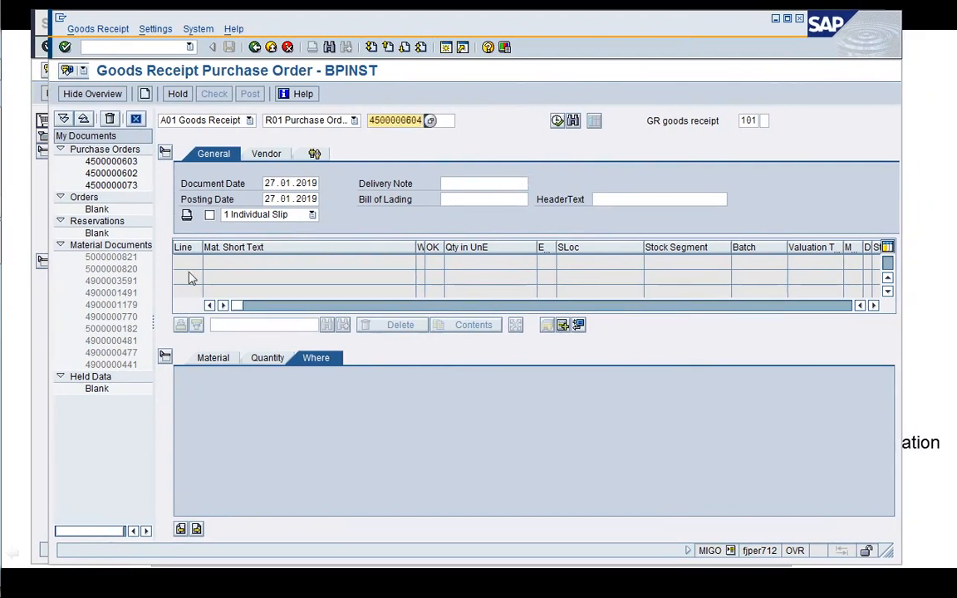
- Set the document date and posting date to 24.01.2019 and load the purchase order items into the goods receipt
click(270, 183)
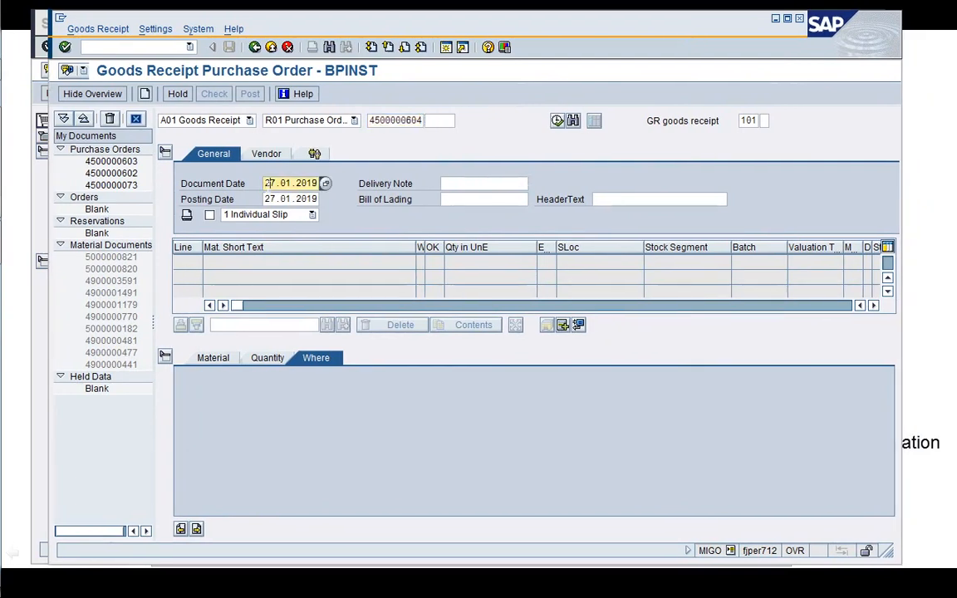
text(4)
key(Tab)
text(24)
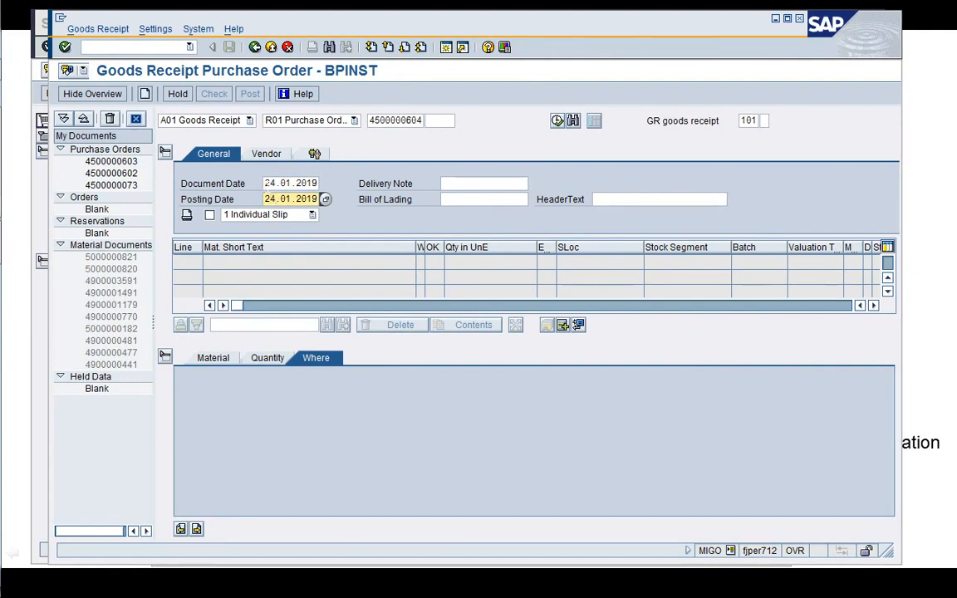
key(Return)
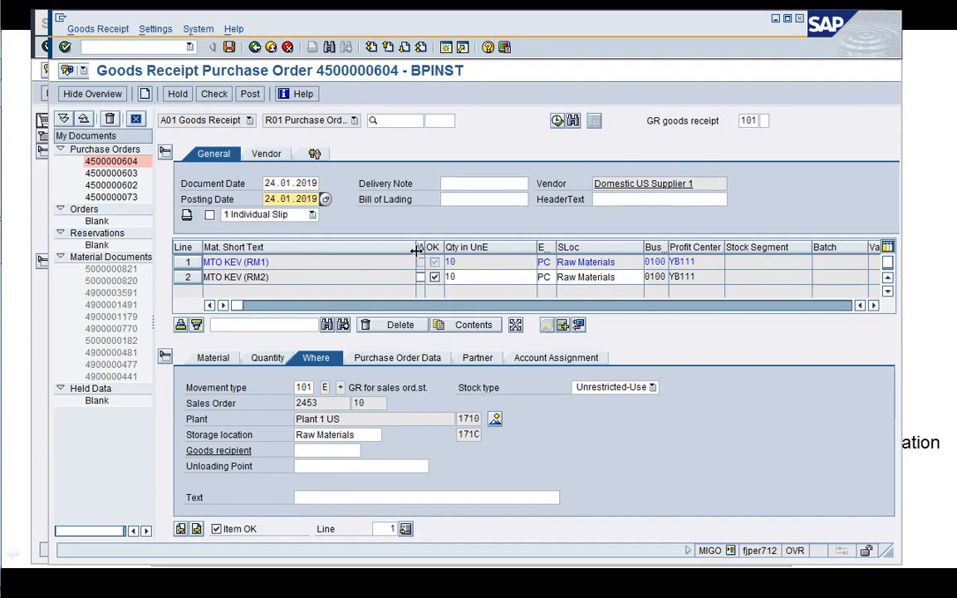
- Narrow the material short text column, check the goods receipt and try to post it
drag(418, 251, 359, 249)
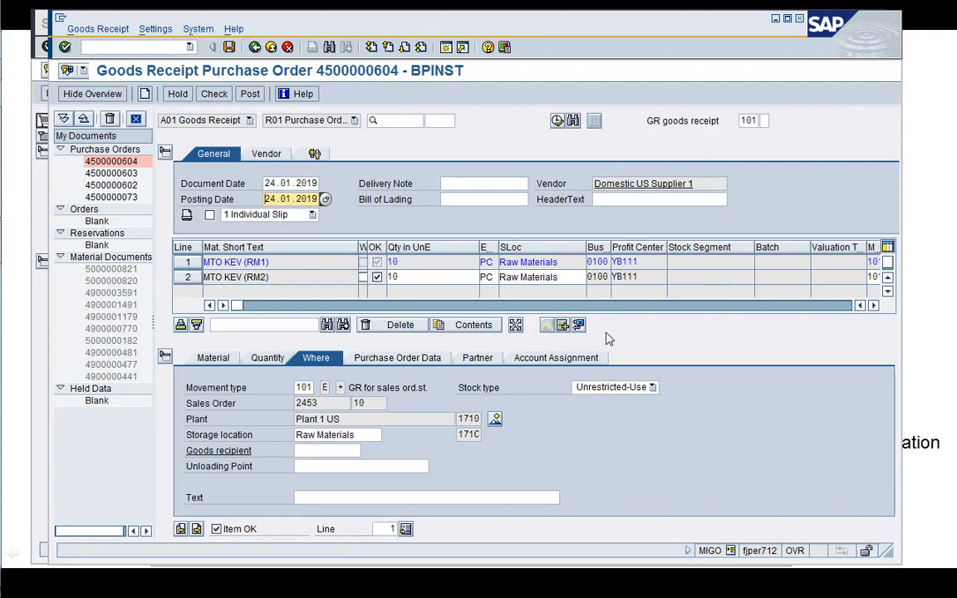
click(214, 98)
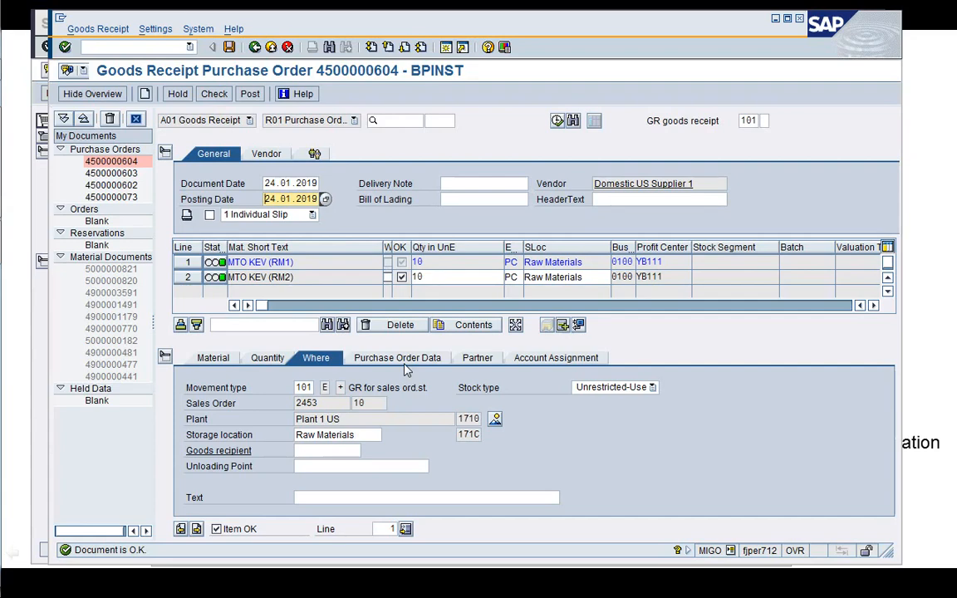
click(247, 97)
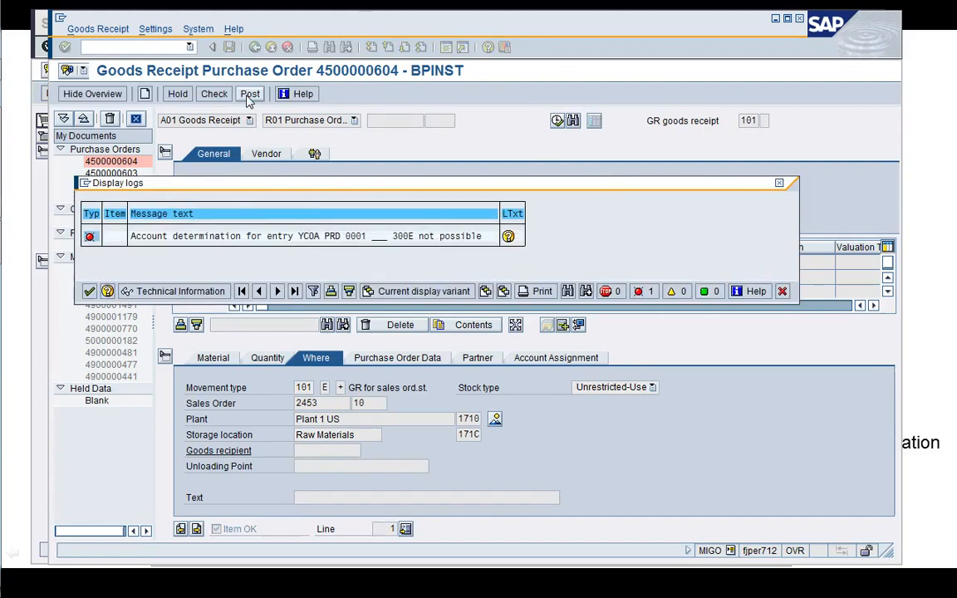
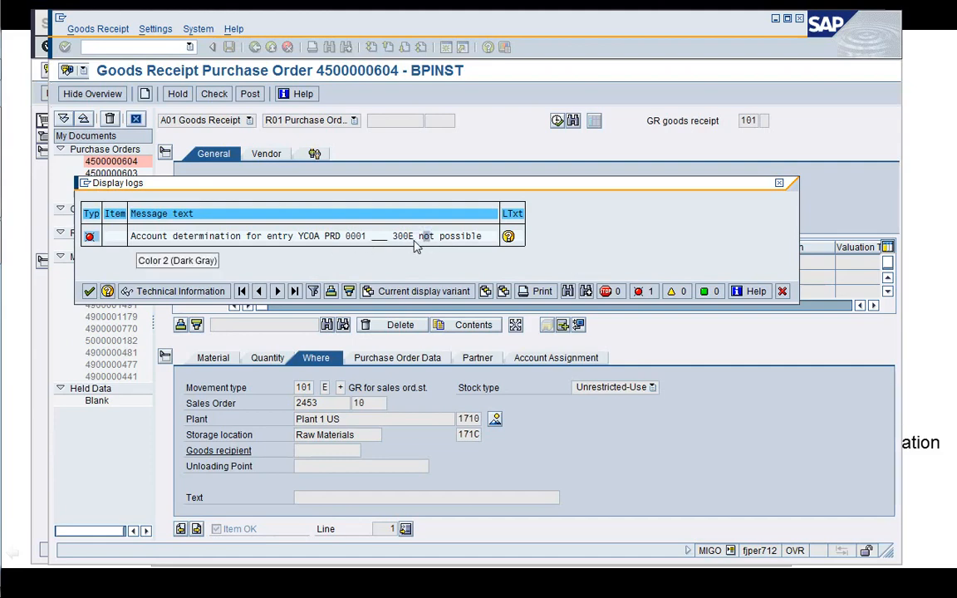
- Read the long text of the account determination error, and close the help and the message log
double_click(416, 239)
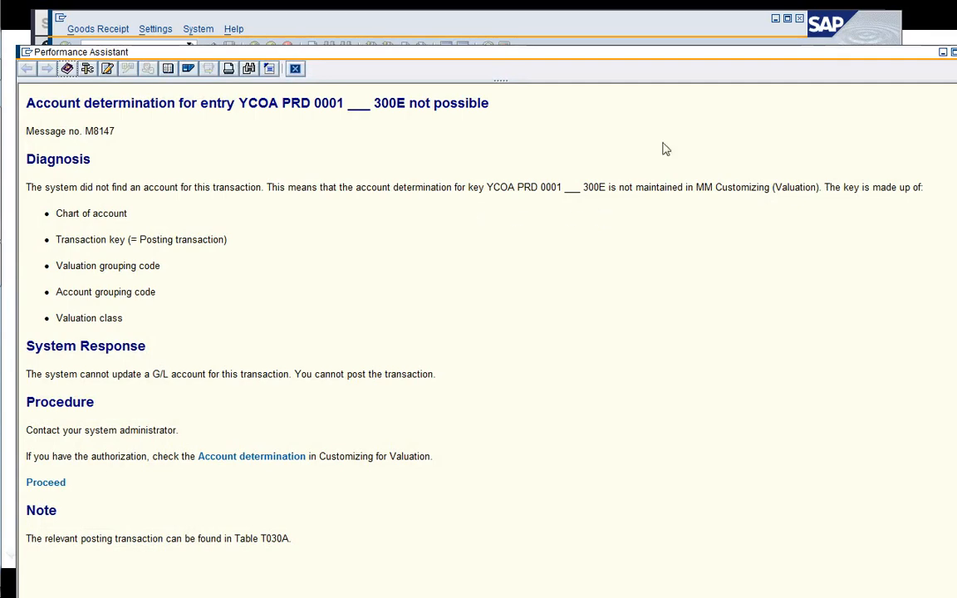
drag(761, 65, 748, 42)
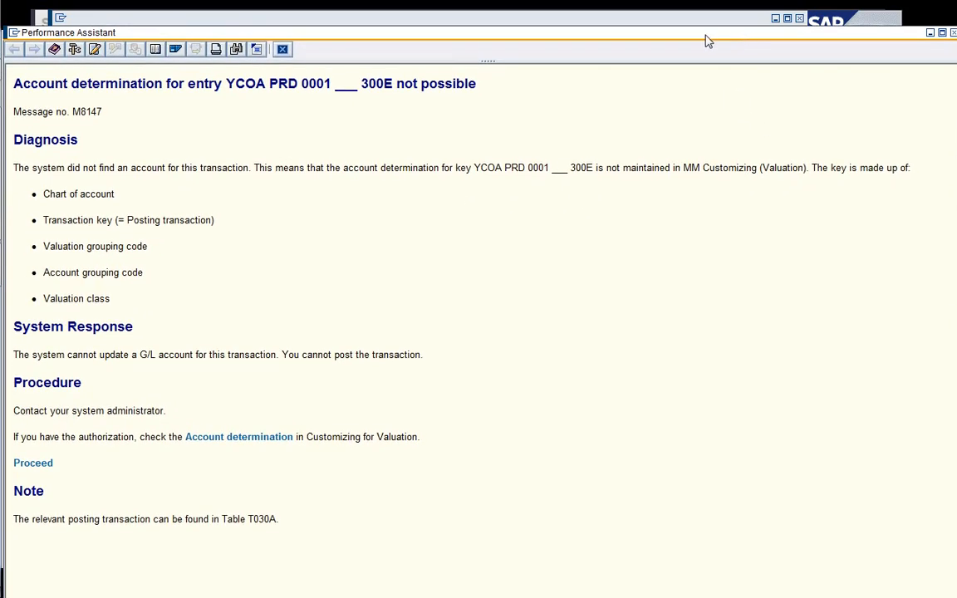
click(283, 49)
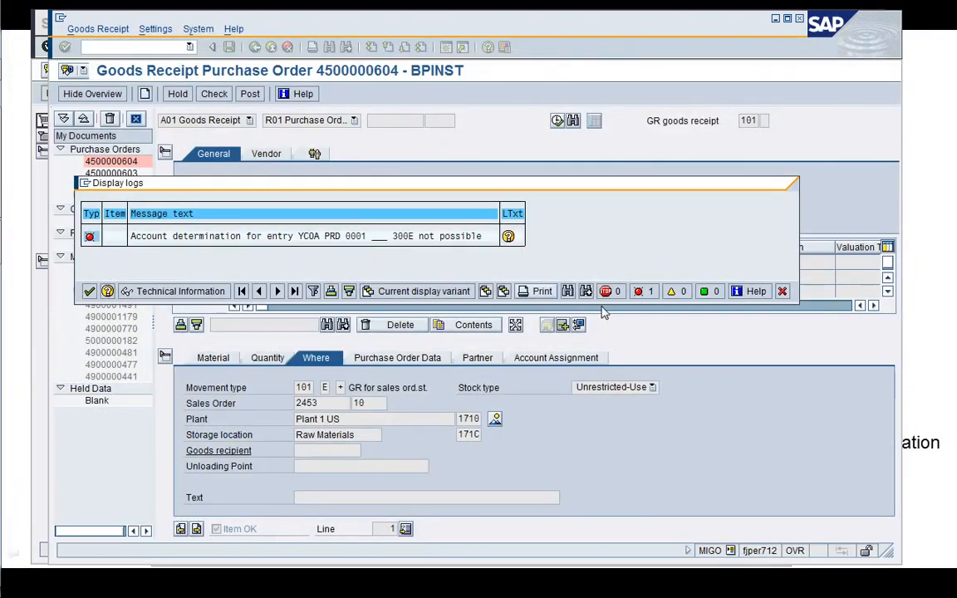
click(782, 291)
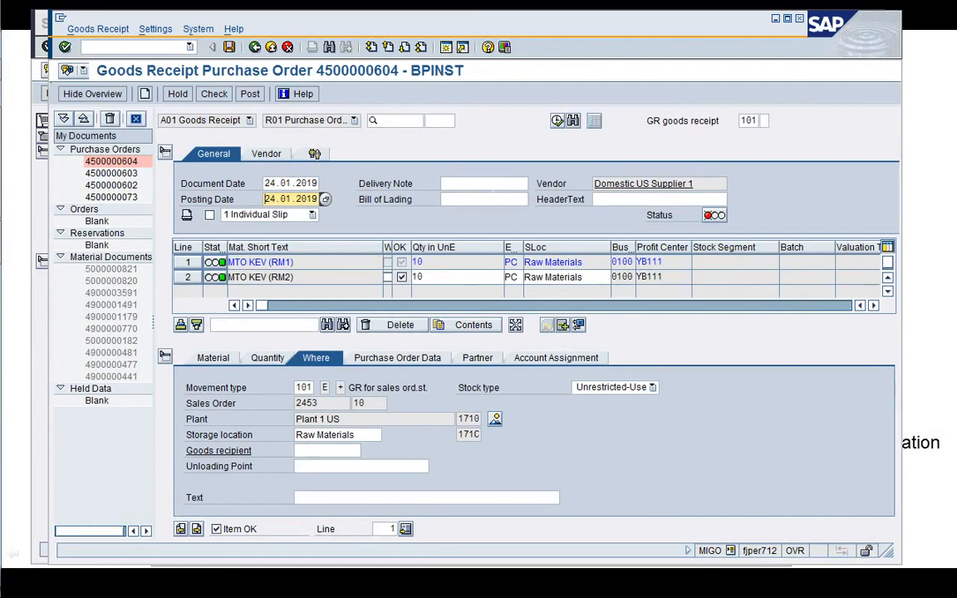
- Start transaction OBYC in a new session and open Cost (price) differences PRD for chart of accounts YCOA
click(447, 49)
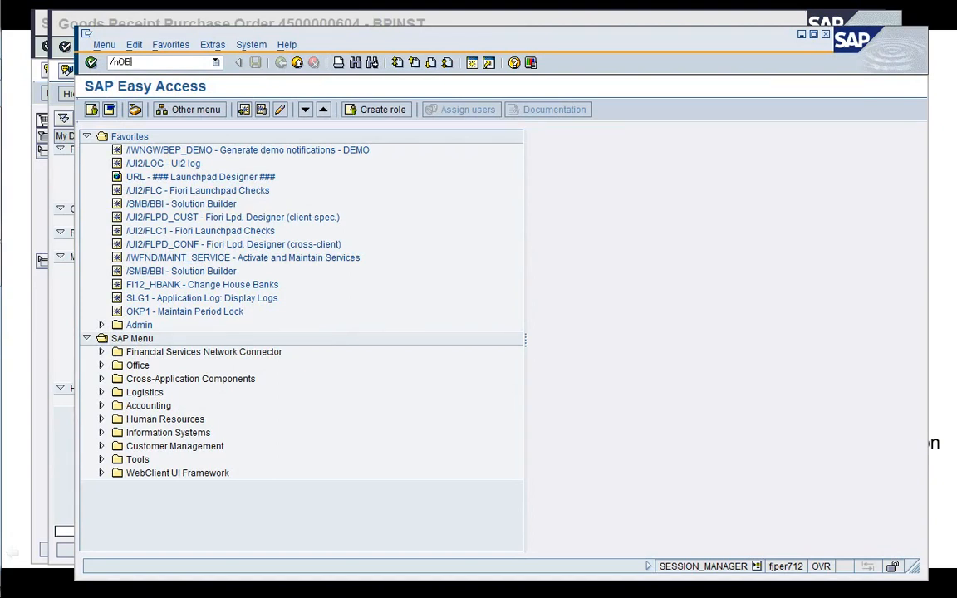
key(Return)
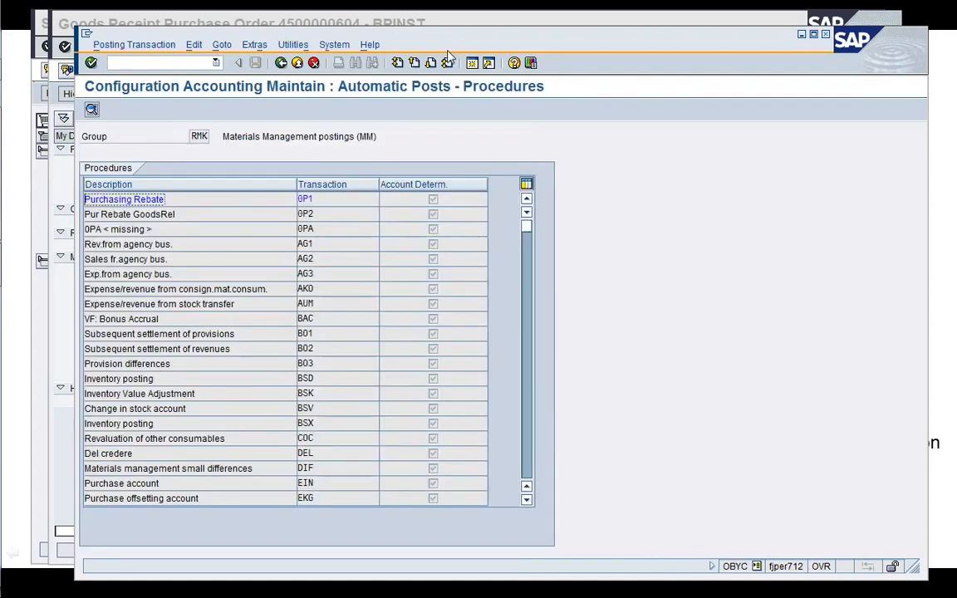
click(524, 457)
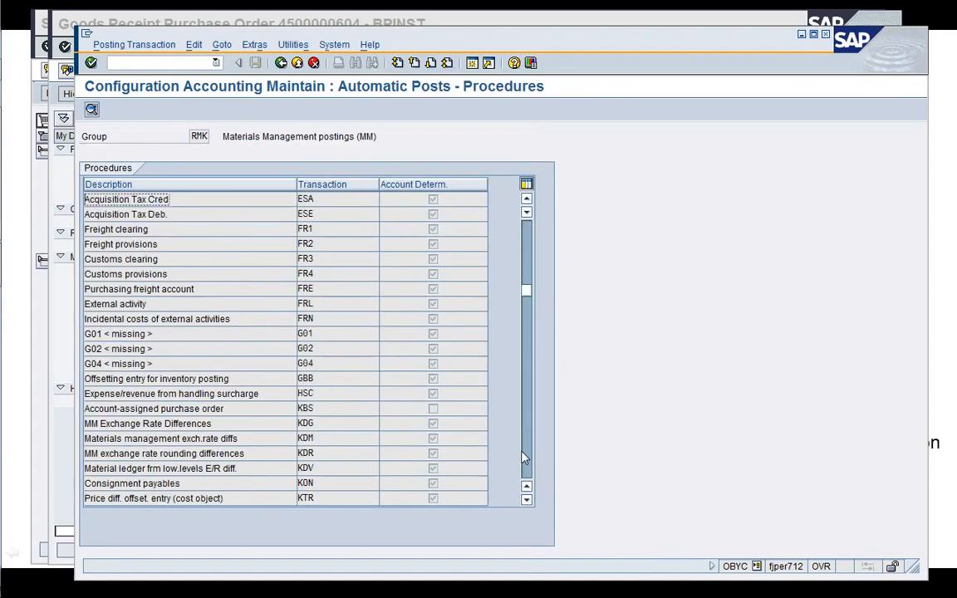
click(524, 457)
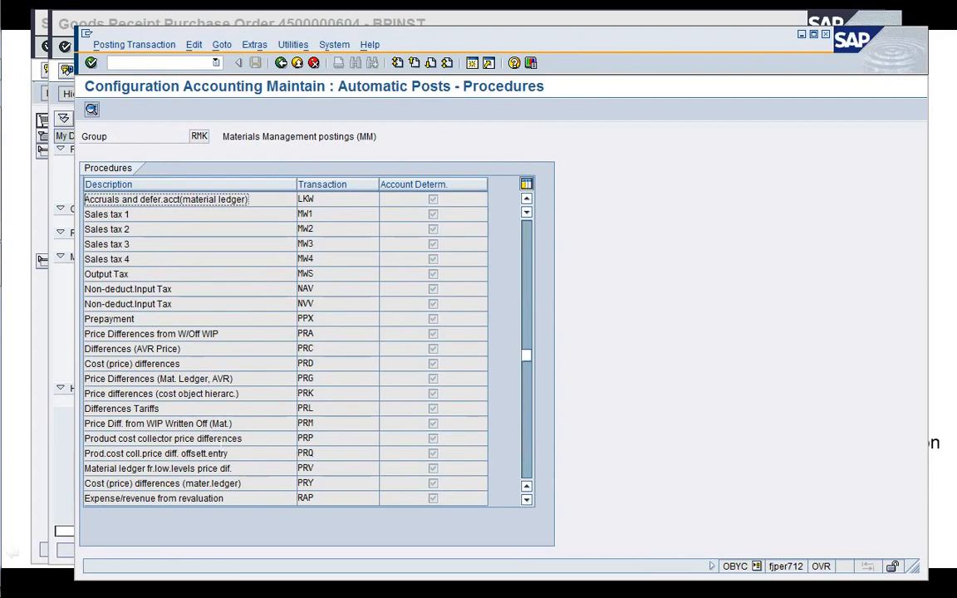
double_click(156, 366)
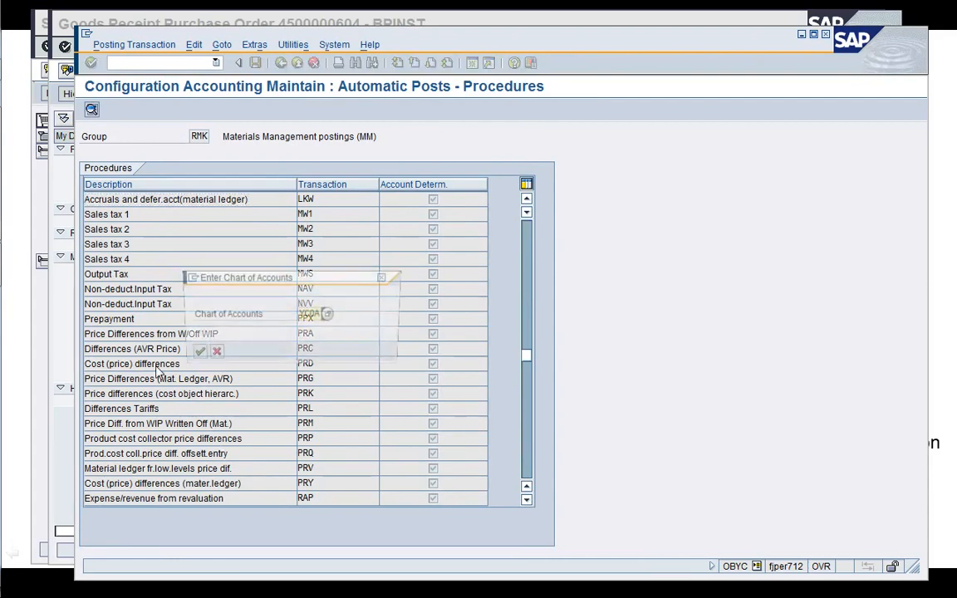
key(Return)
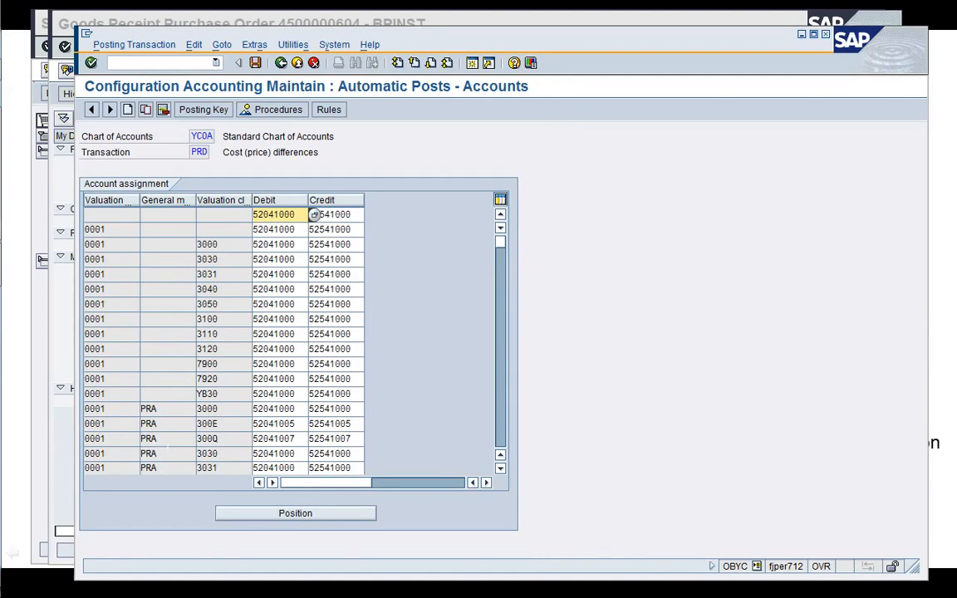
- Compare the PRD account assignments of valuation class 3000 without general modification with the PRA entries for 300E and 300Q
click(210, 439)
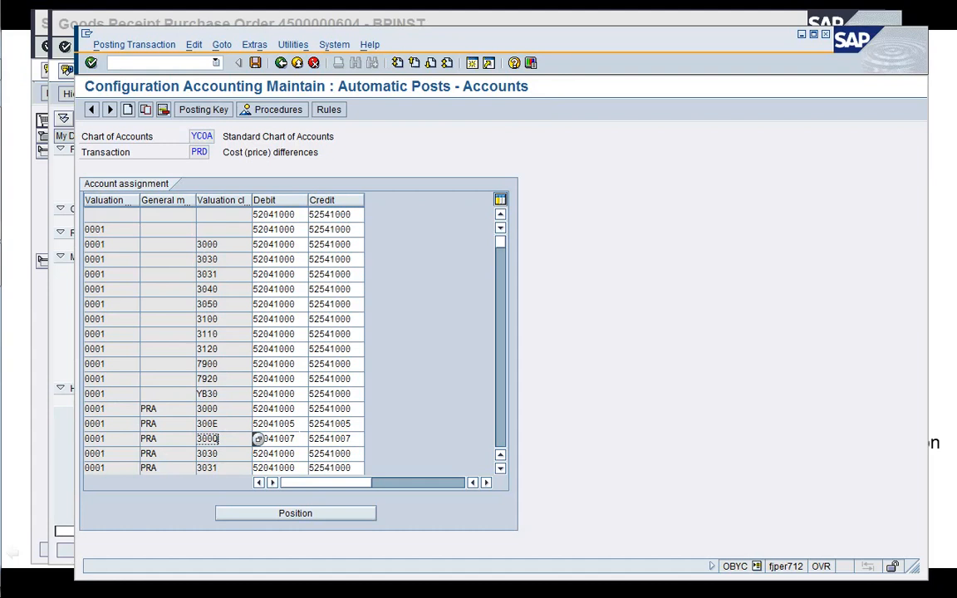
click(304, 423)
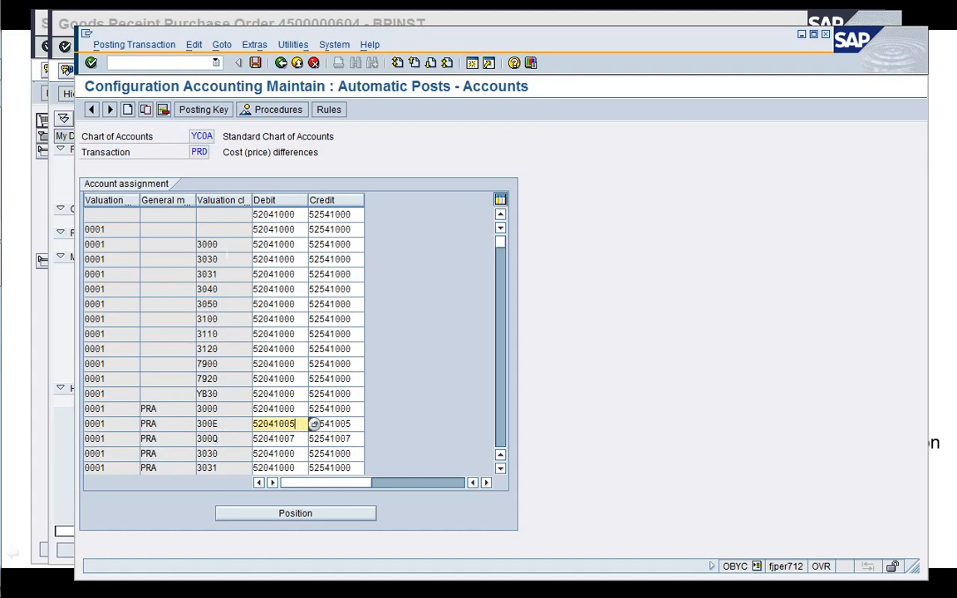
click(217, 245)
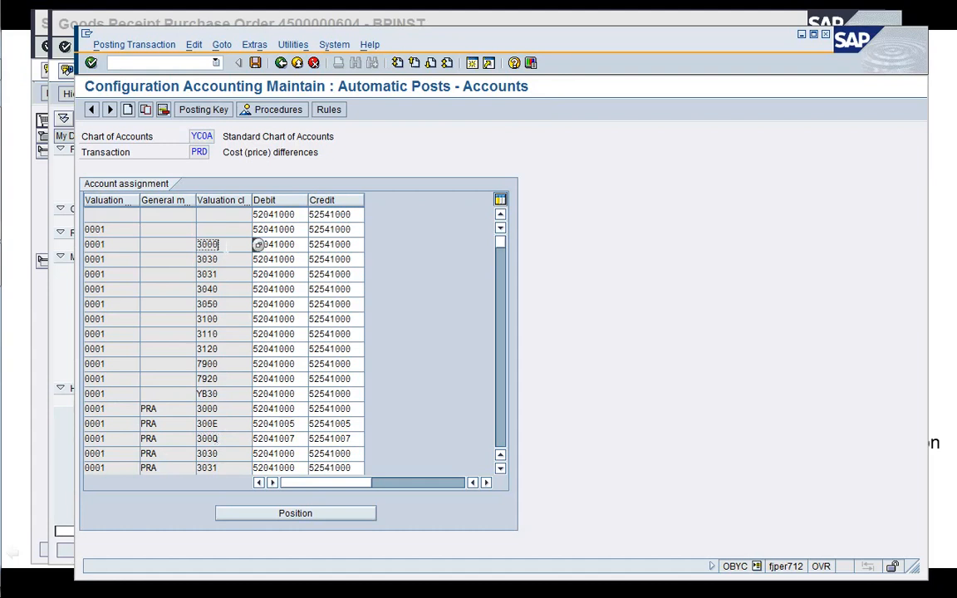
click(298, 244)
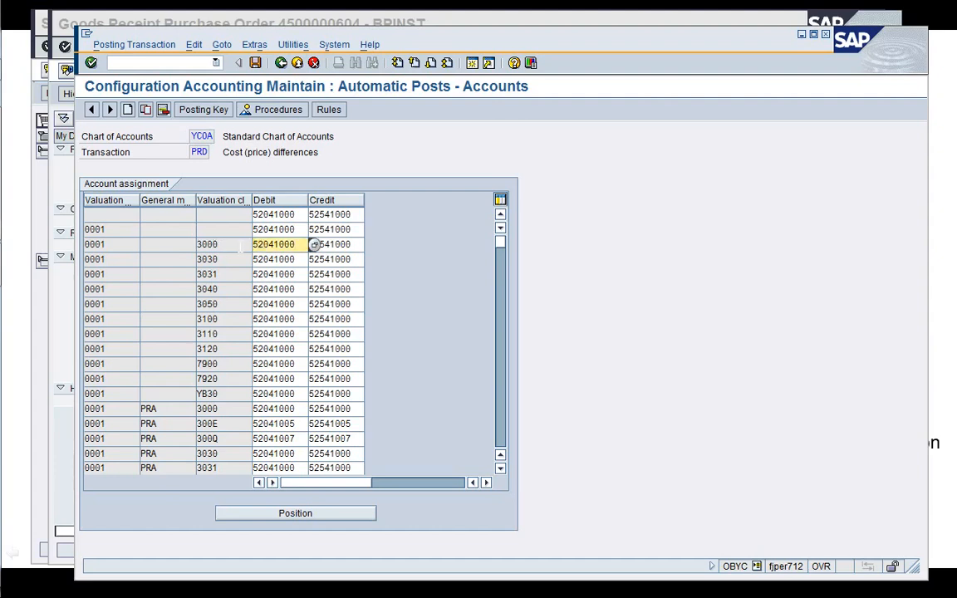
click(241, 246)
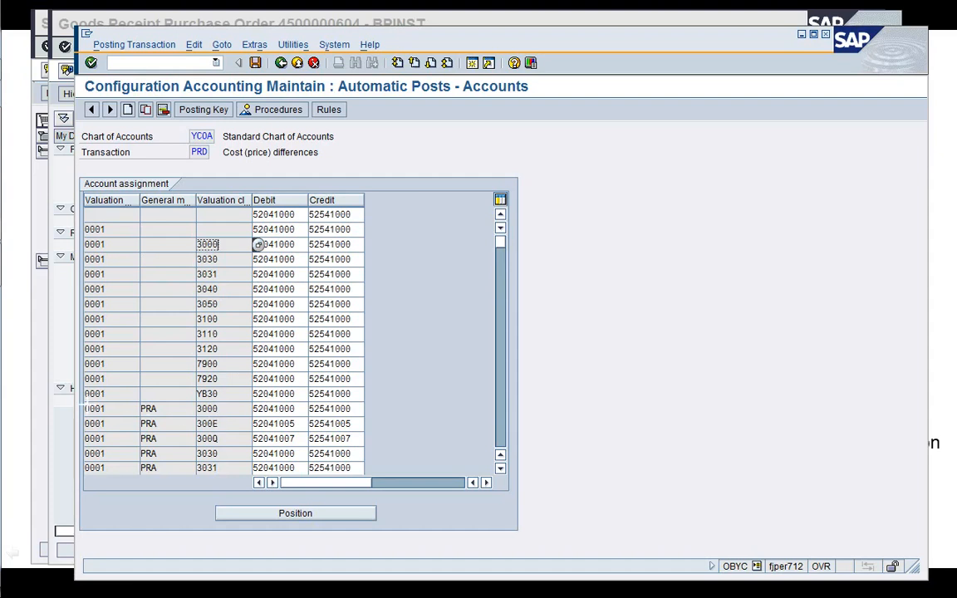
- Copy the PRA rows of valuation classes 300E and 300Q into the first empty rows at the end of the table
key(ctrl+y)
drag(84, 409, 353, 438)
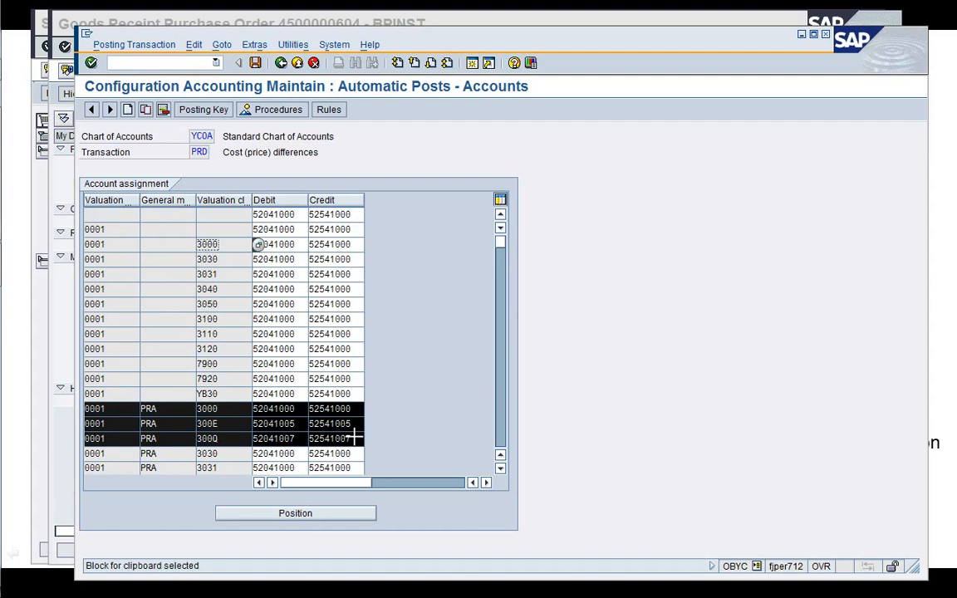
key(ctrl+c)
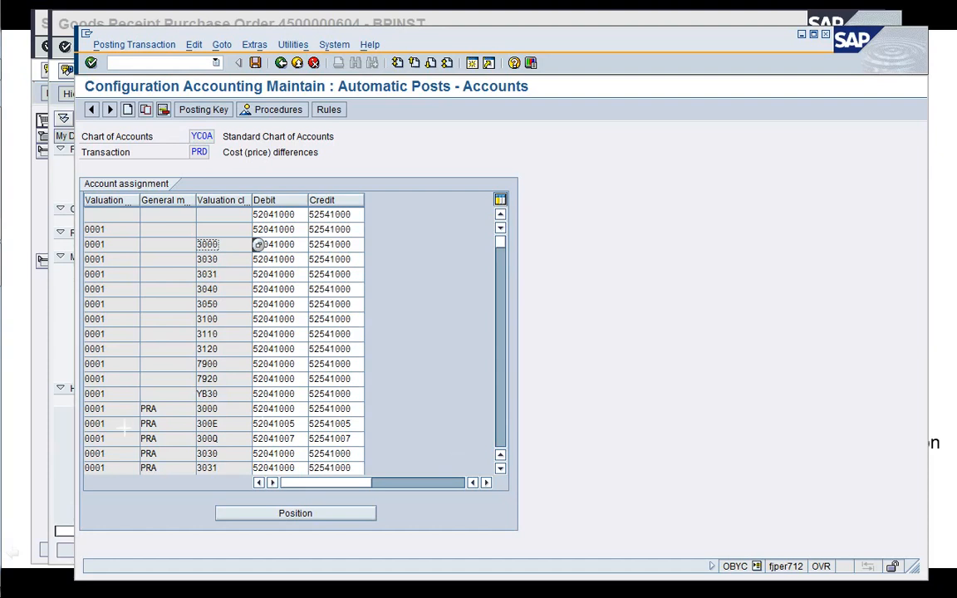
drag(86, 424, 362, 438)
key(ctrl+c)
key(ctrl+Page_Down)
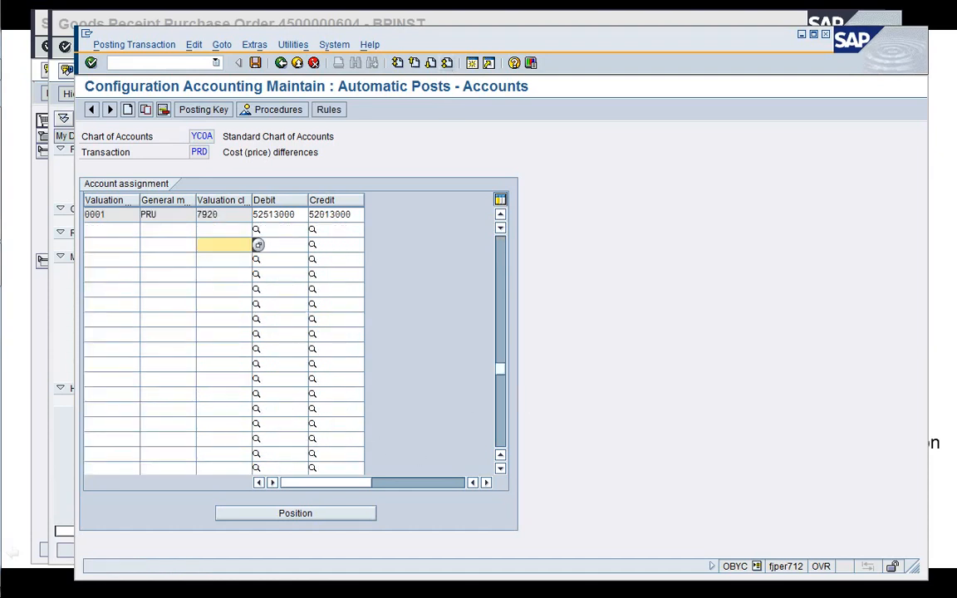
click(145, 230)
key(ctrl+v)
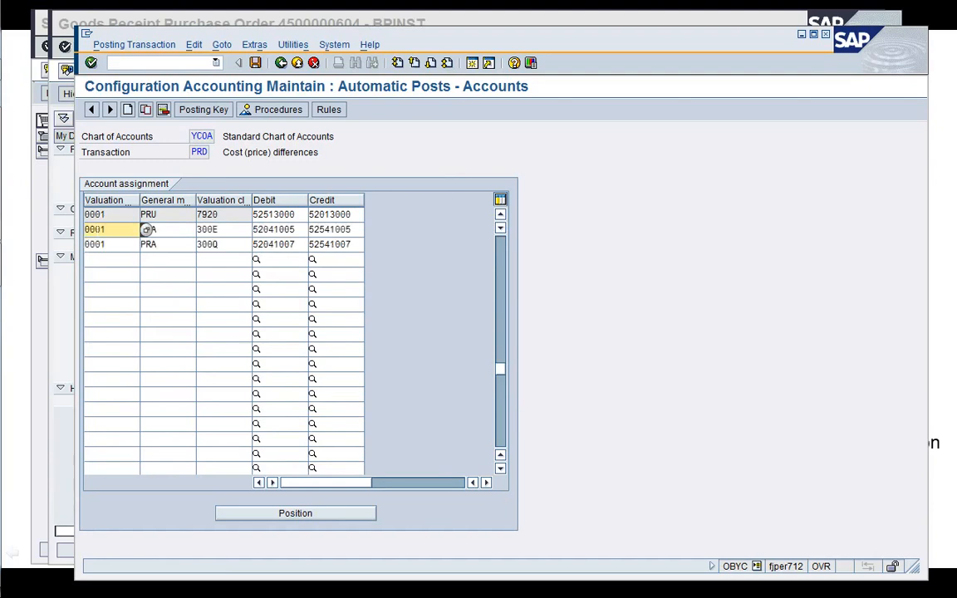
- Clear the general modification PRA in the two new rows for 300E and 300Q, and save the account assignments
click(147, 230)
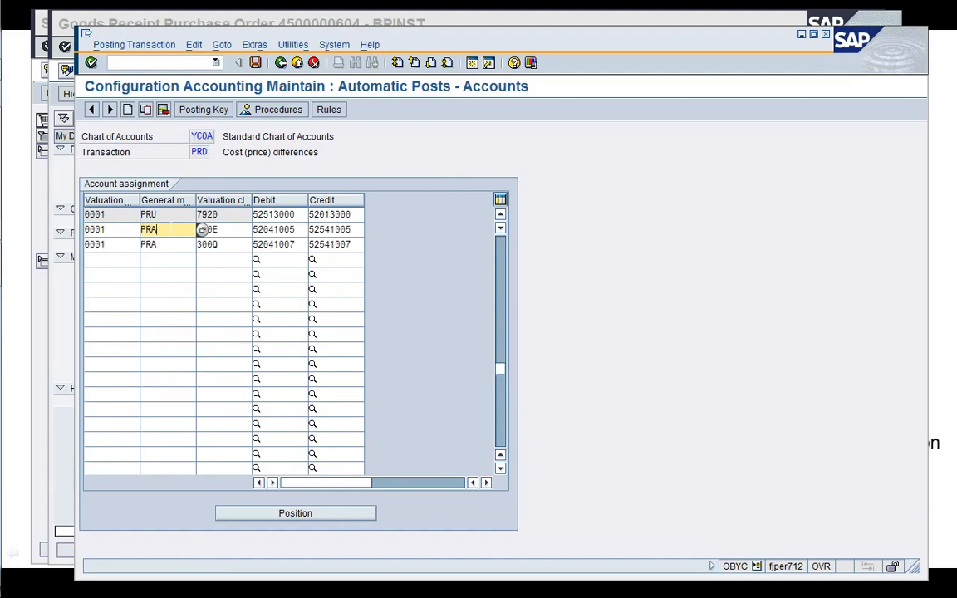
key(Down)
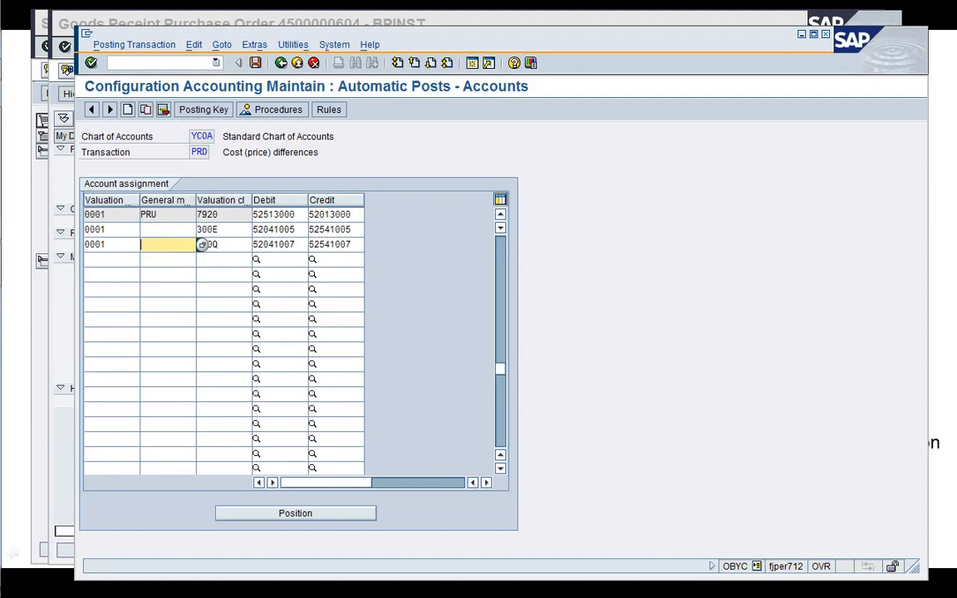
click(286, 259)
click(252, 60)
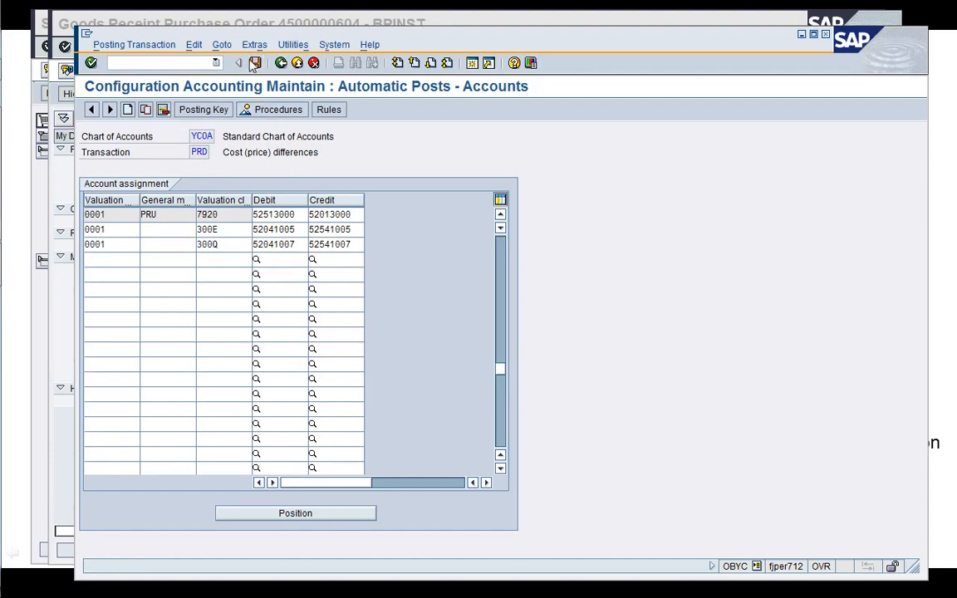
- Finish saving the PRD account assignments and close the OBYC session to return to the goods receipt
key(Return)
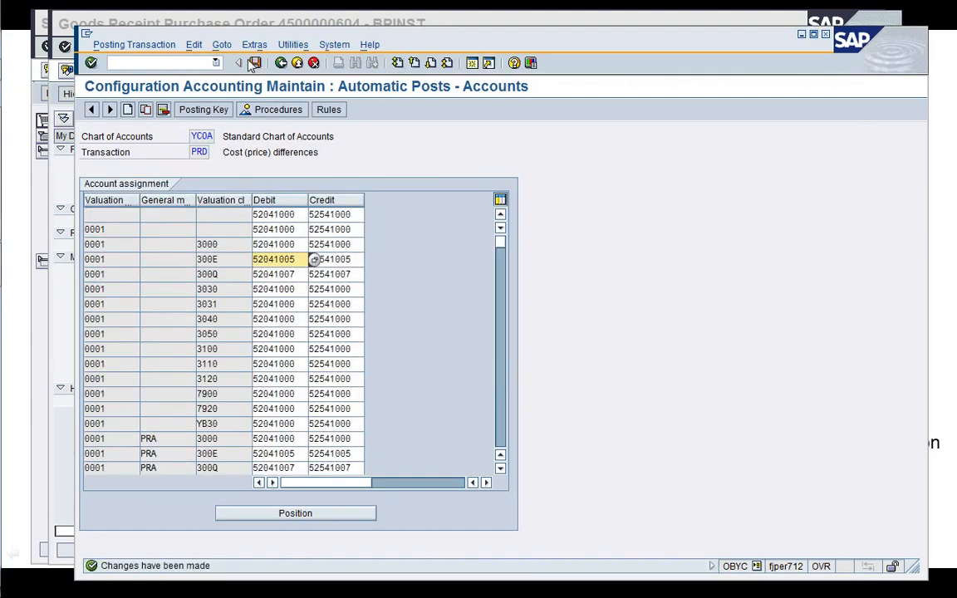
click(109, 62)
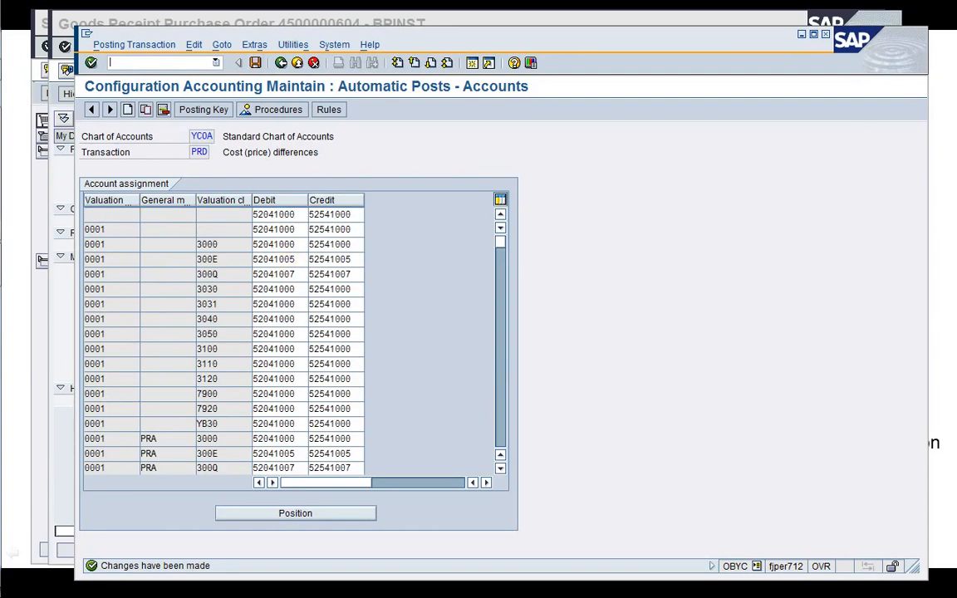
key(Return)
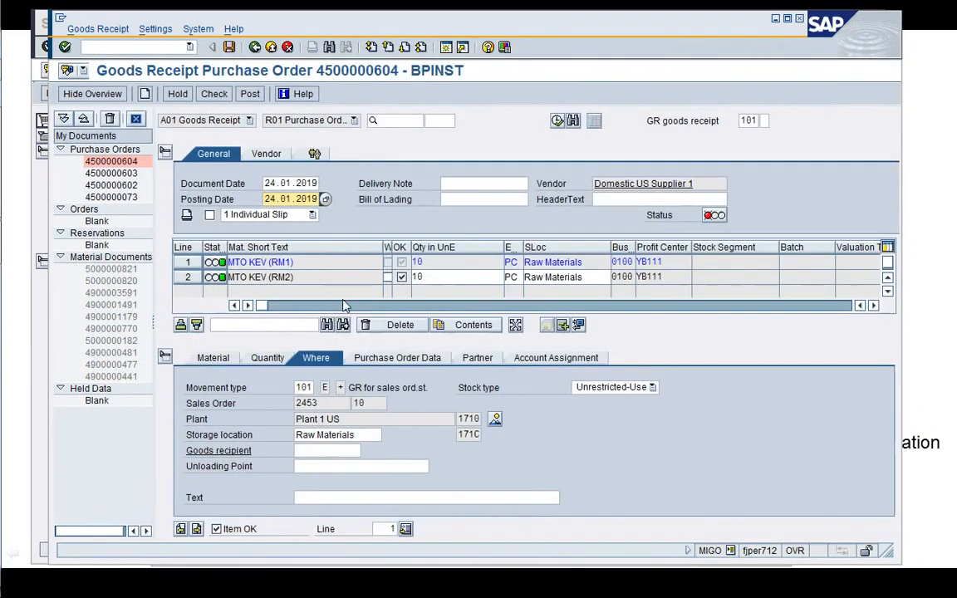
- Discard the unsaved goods receipt and restart transaction MIGO with an empty purchase order receipt
click(273, 47)
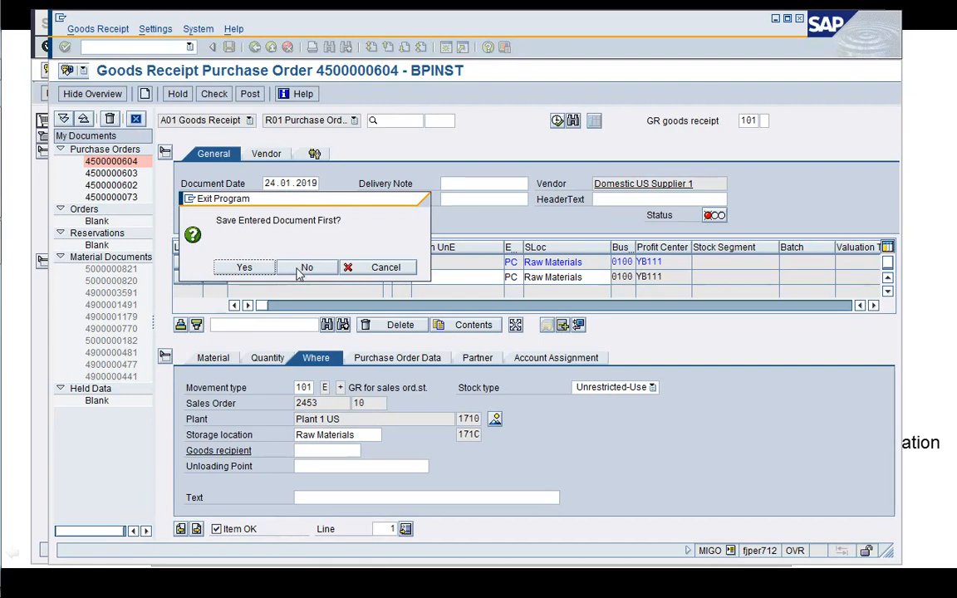
click(303, 268)
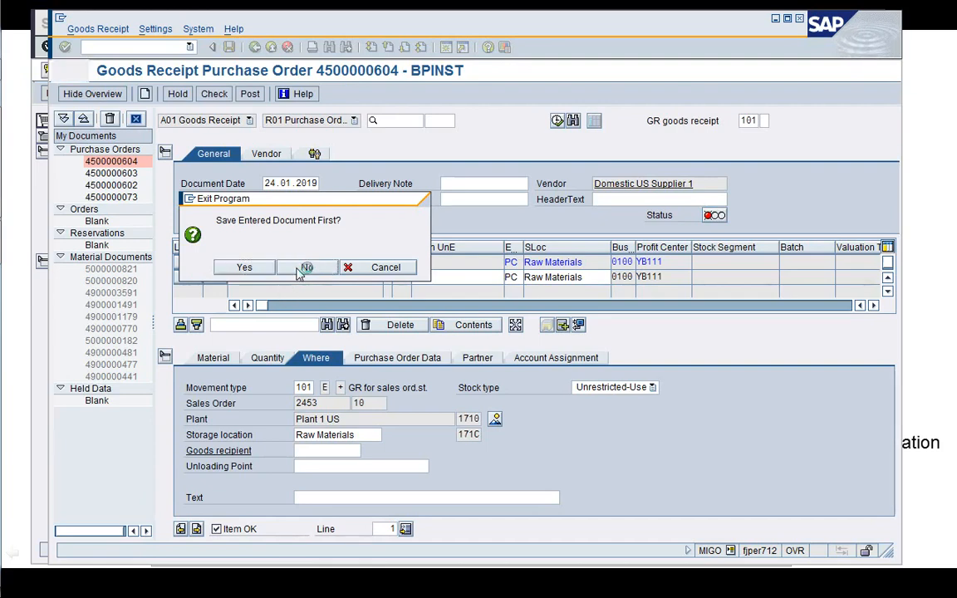
double_click(249, 269)
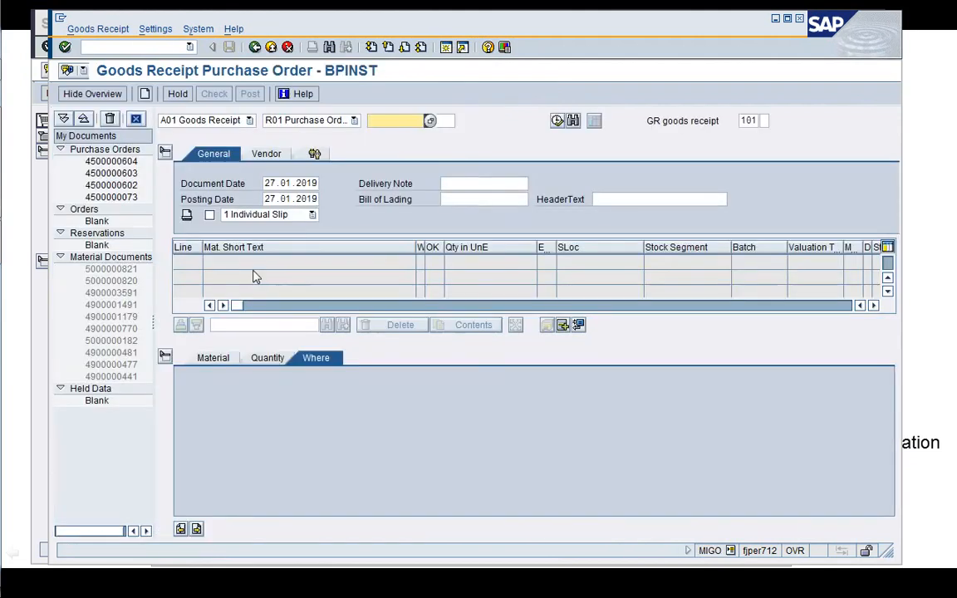
- Load the make-to-order purchase order into the goods receipt with document date and posting date 24.01.2019
key(Down)
key(Down)
key(Return)
click(270, 183)
key(Tab)
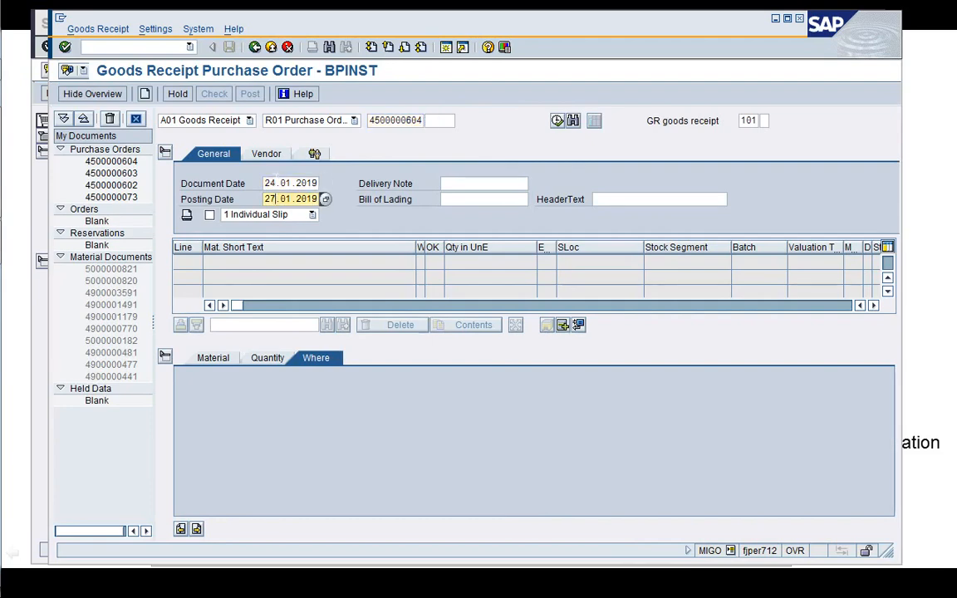
text(24)
key(Return)
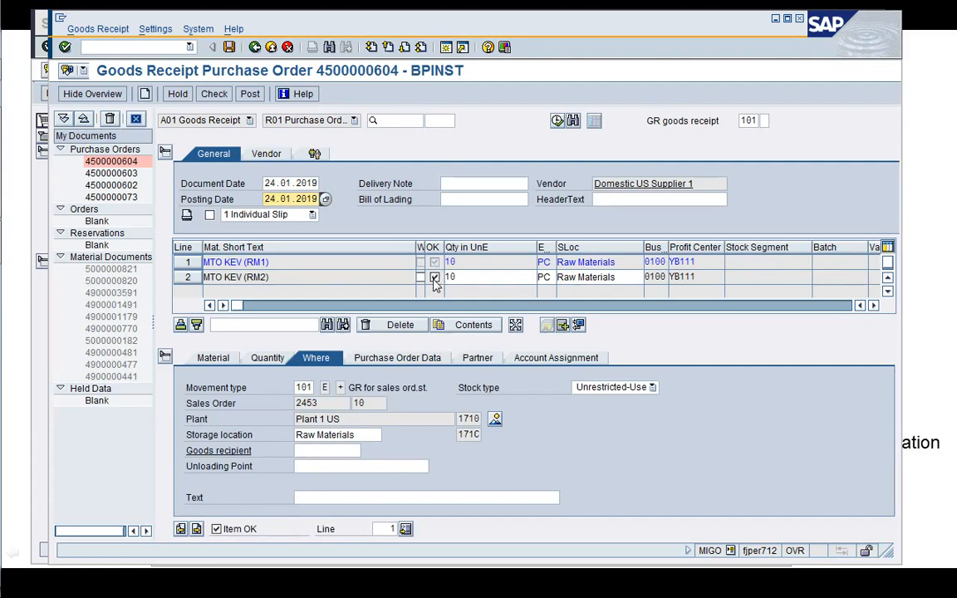
- Check the goods receipt, try to post it and read the long text of the posting error
click(212, 94)
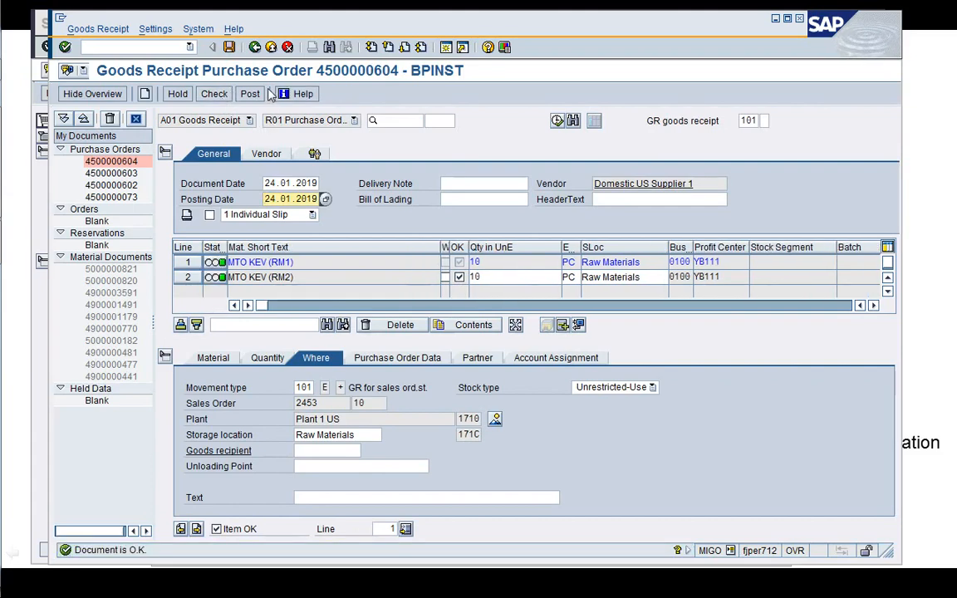
click(251, 94)
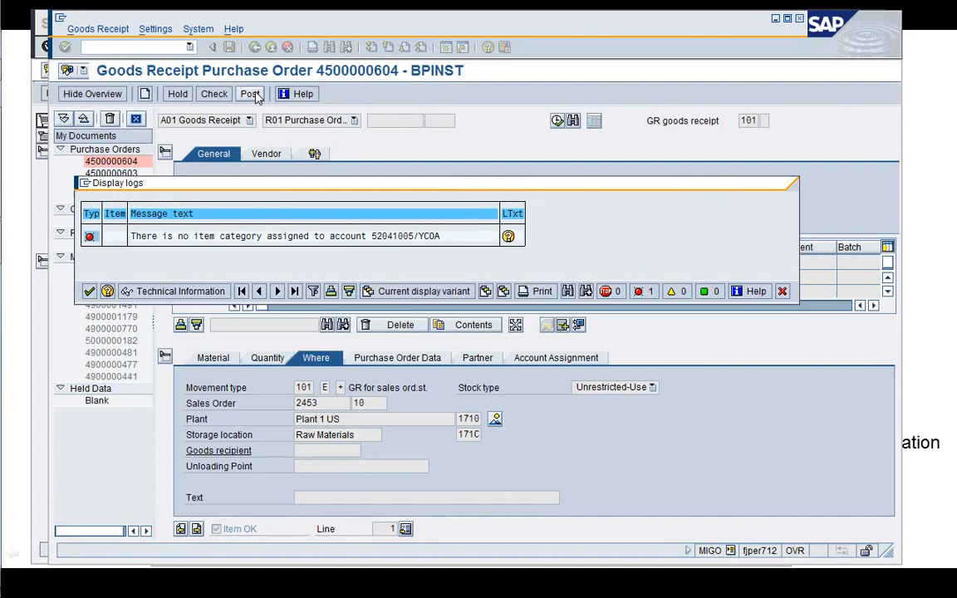
double_click(385, 237)
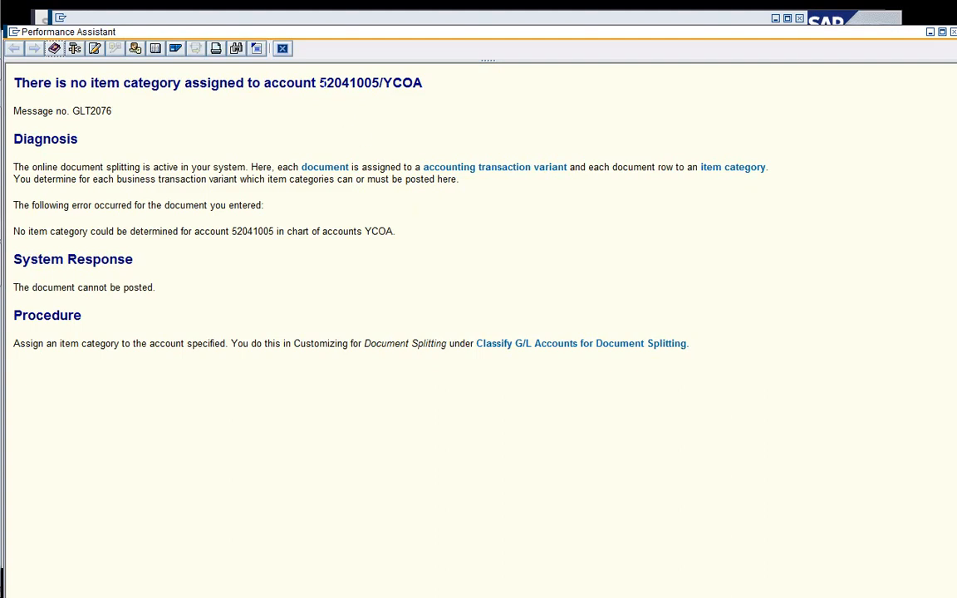
drag(320, 82, 379, 83)
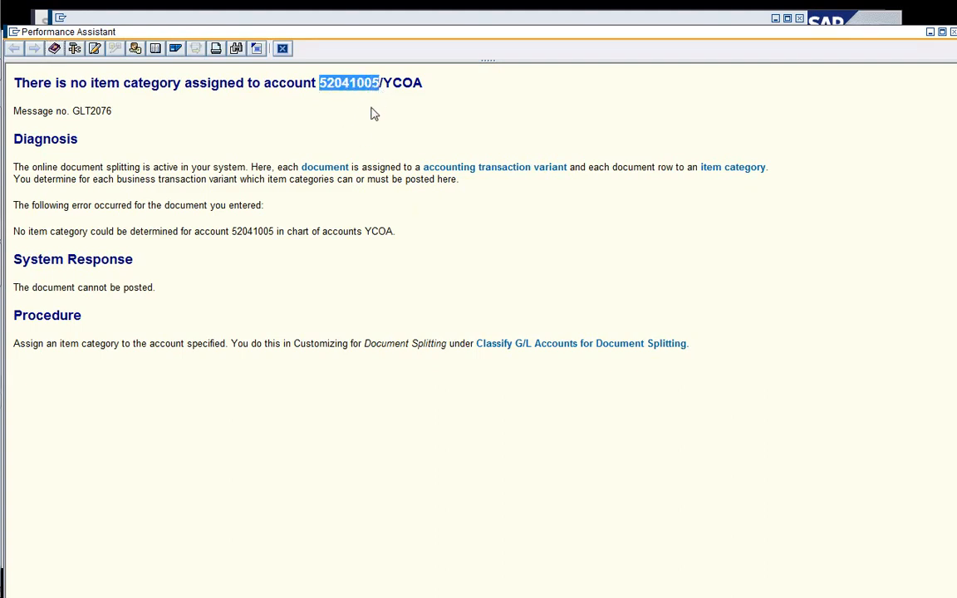
click(366, 111)
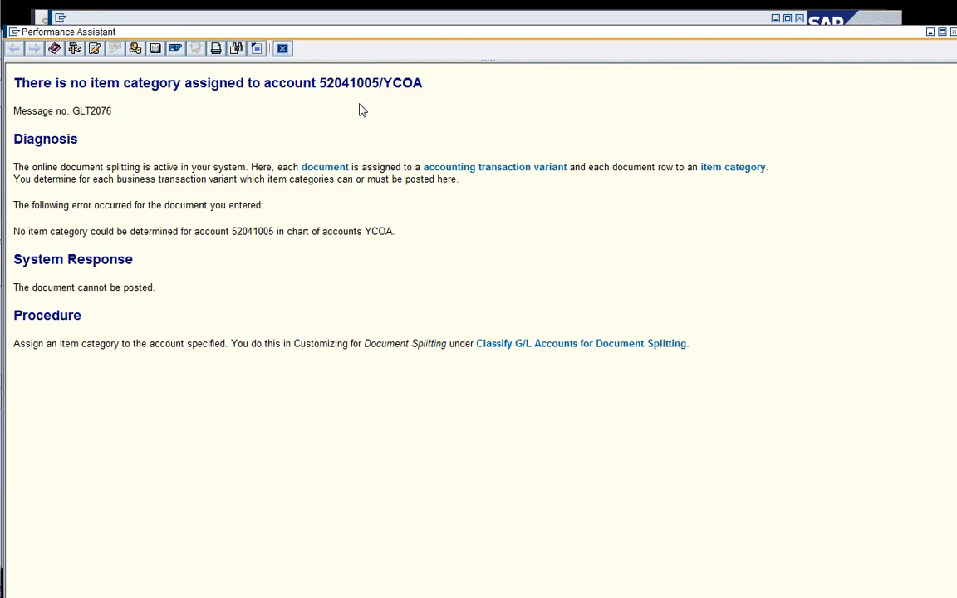
click(283, 49)
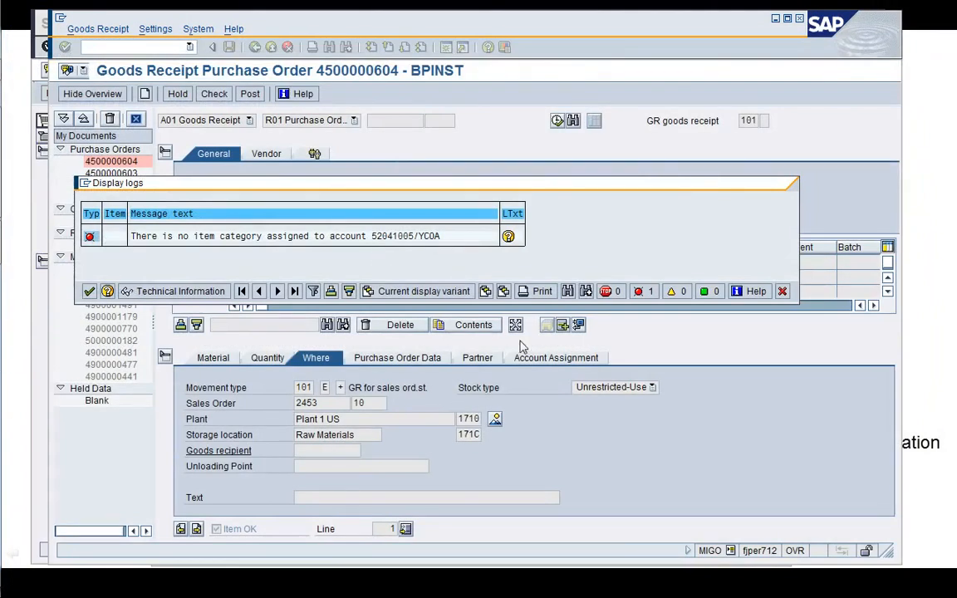
click(782, 292)
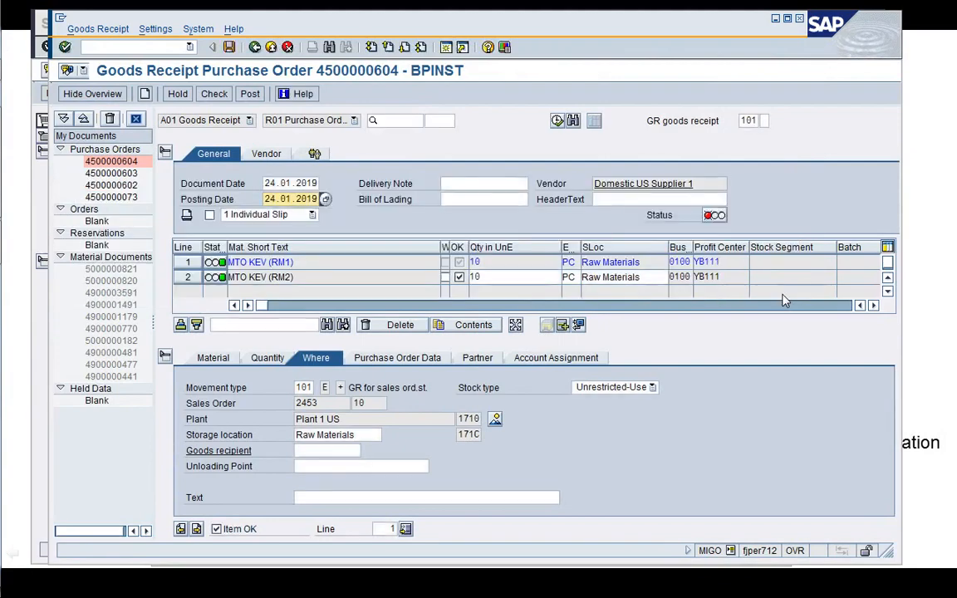
- Start transaction SPRO in a new session and open the SAP Reference IMG
click(445, 50)
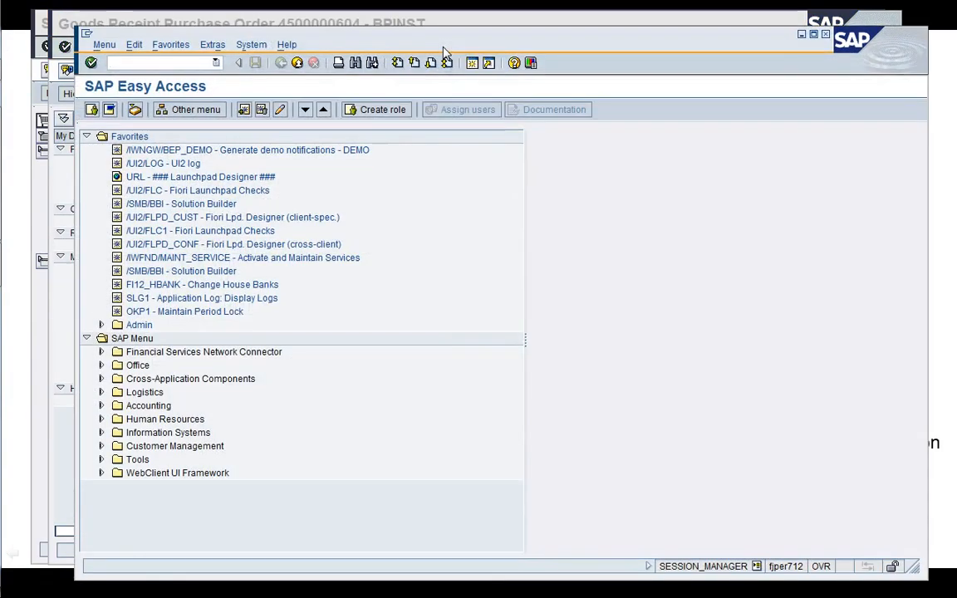
text(/nspro)
key(Return)
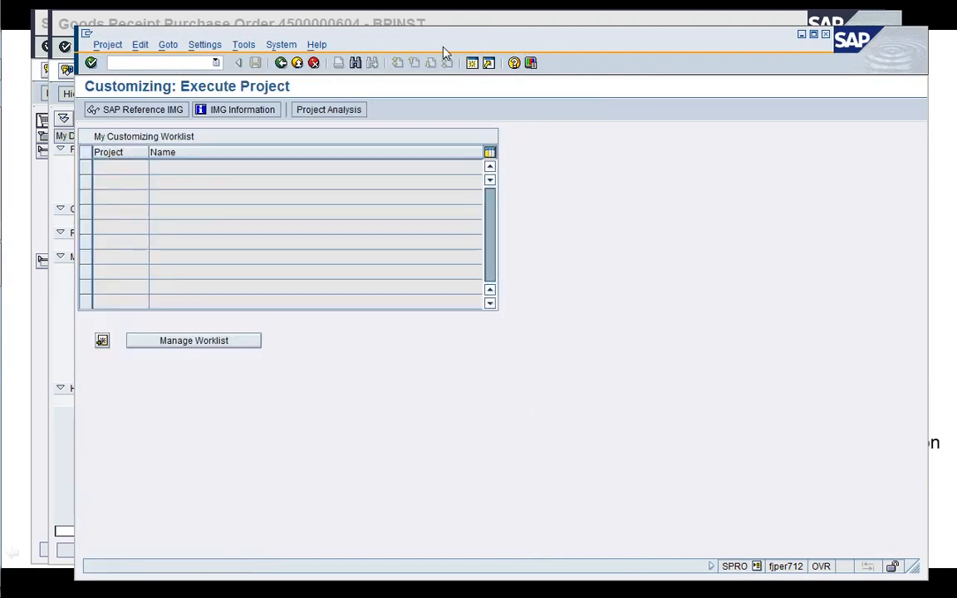
key(F5)
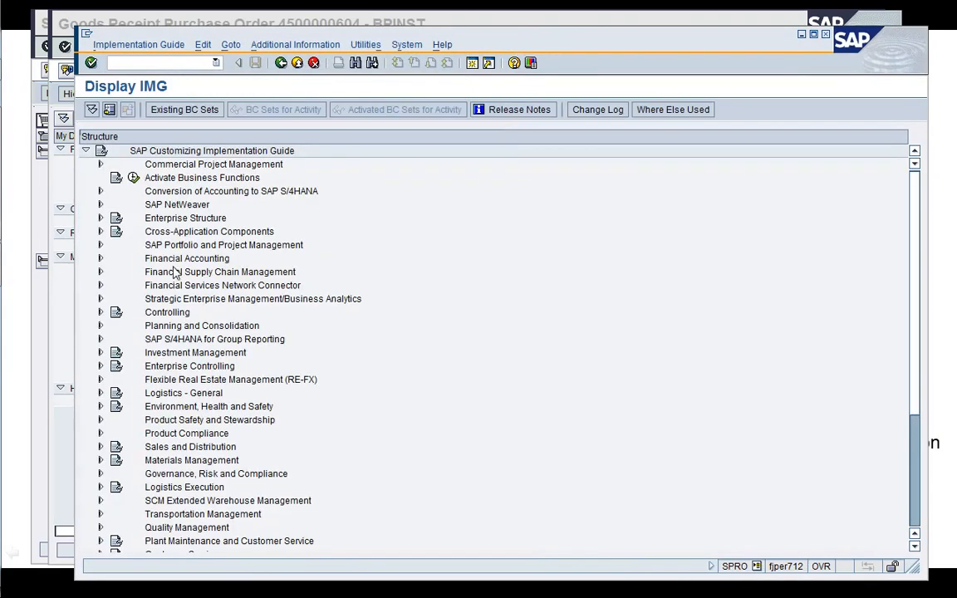
- Open Classify G/L Accounts for Document Splitting for chart of accounts YCOA, in the General Ledger Accounting business transactions under Financial Accounting
click(101, 258)
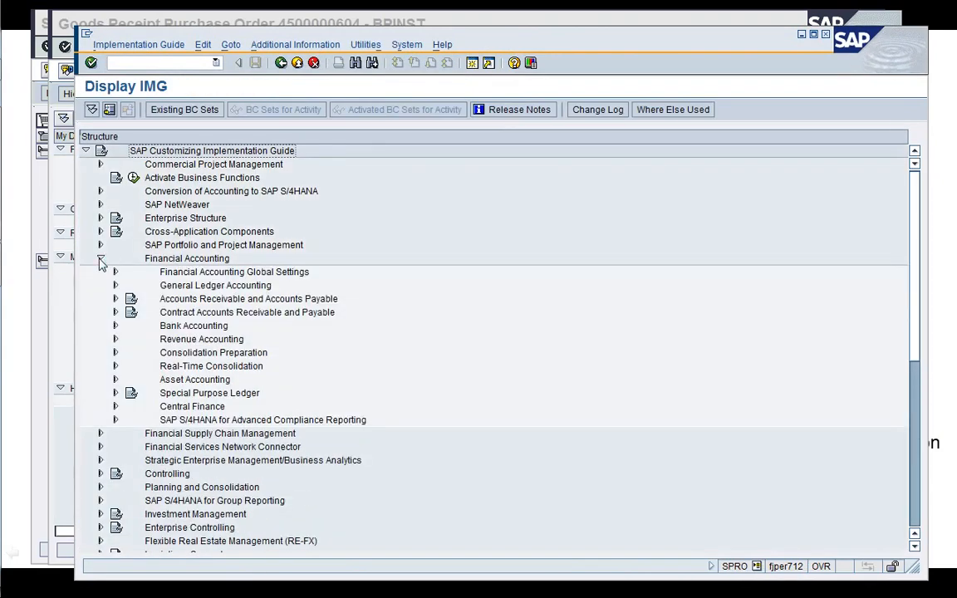
click(115, 285)
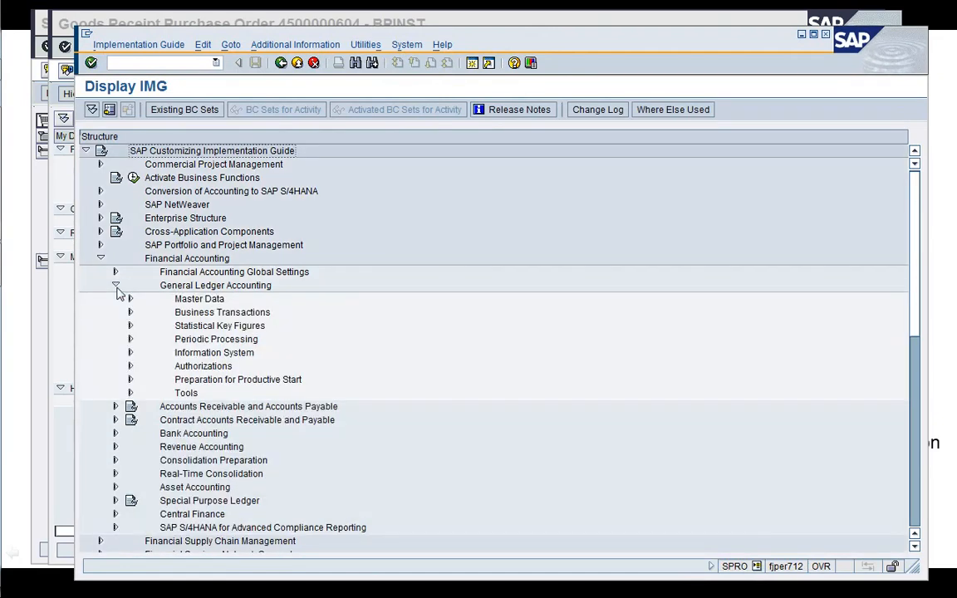
click(130, 312)
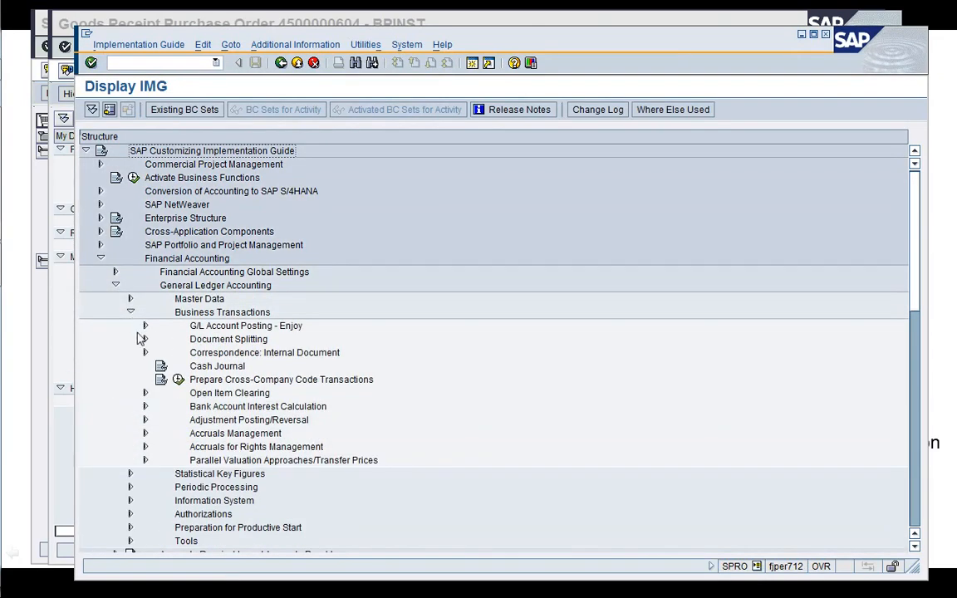
click(146, 339)
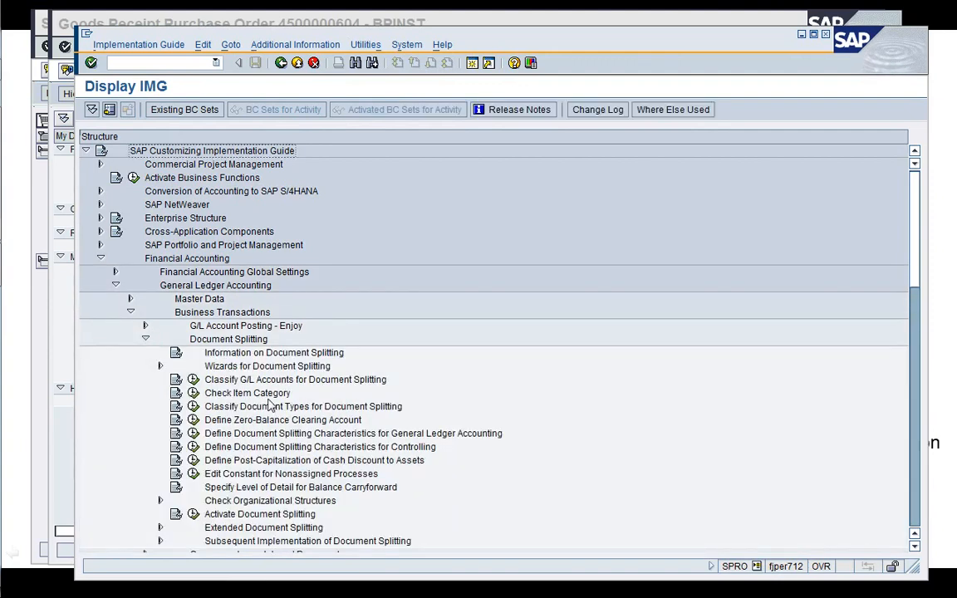
click(247, 393)
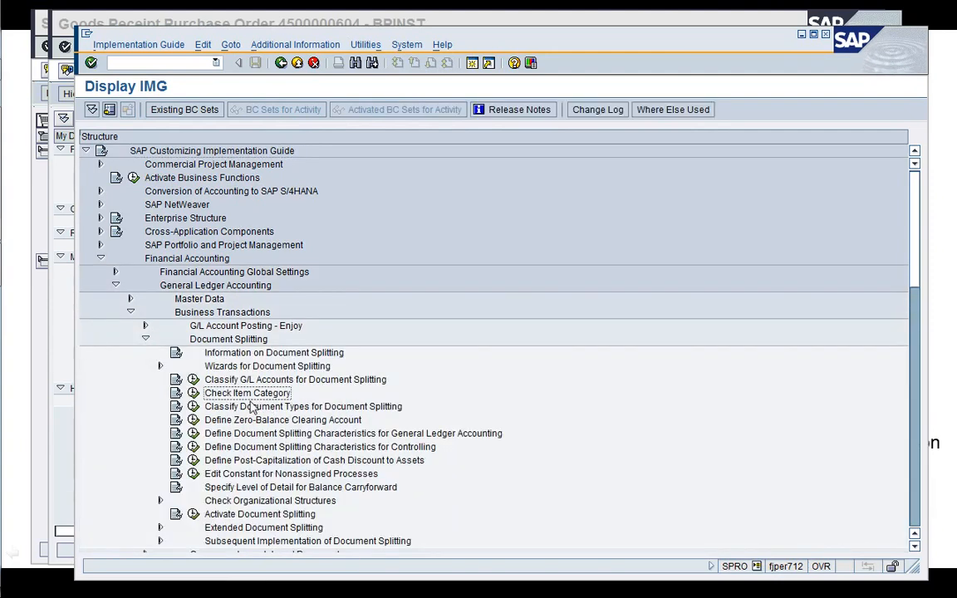
click(193, 380)
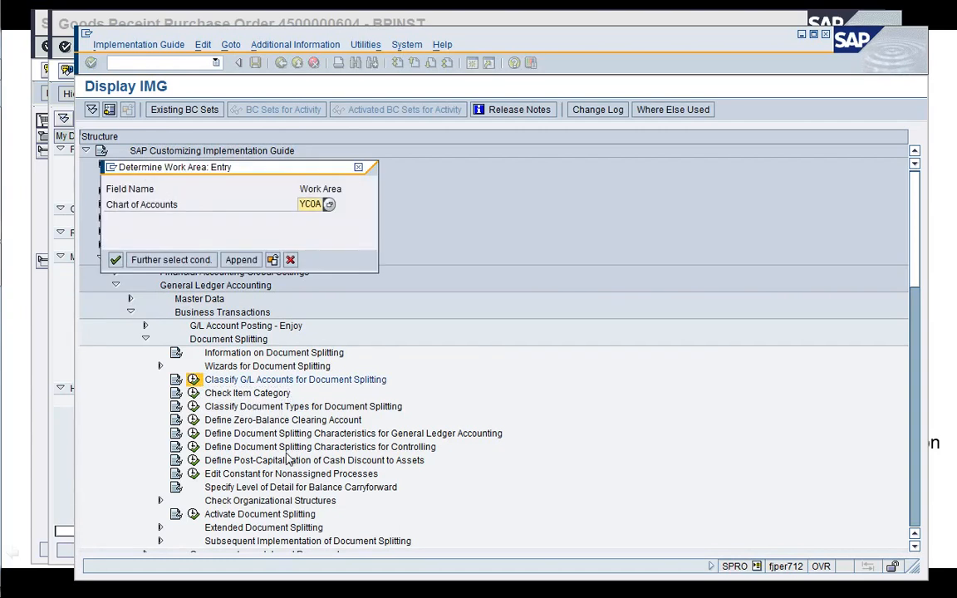
key(Return)
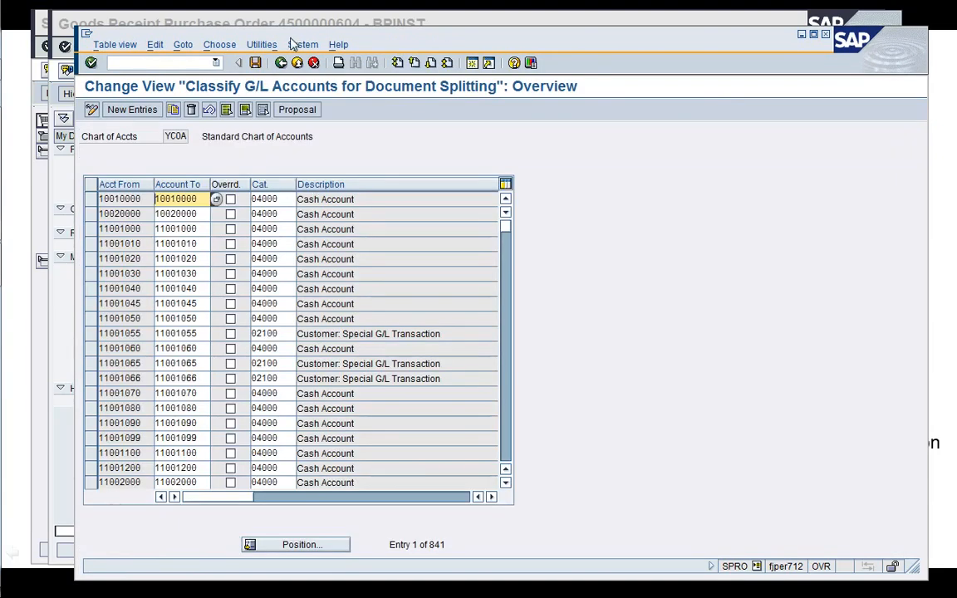
click(281, 63)
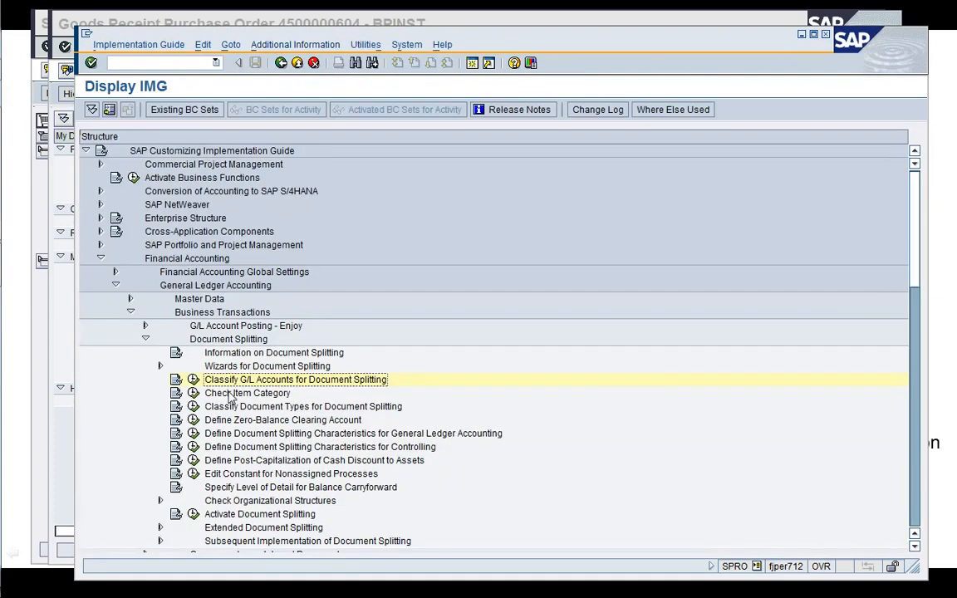
click(193, 394)
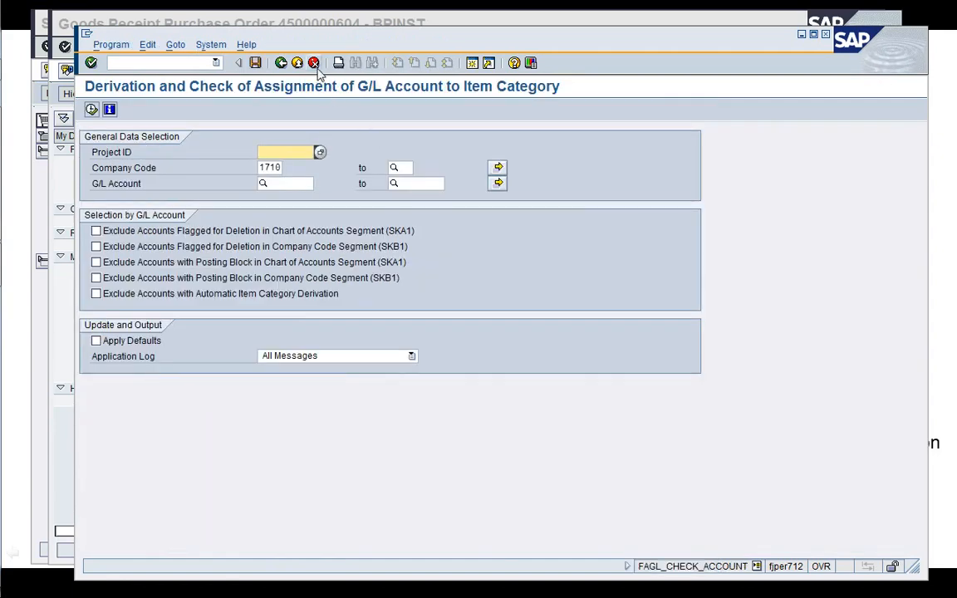
click(282, 64)
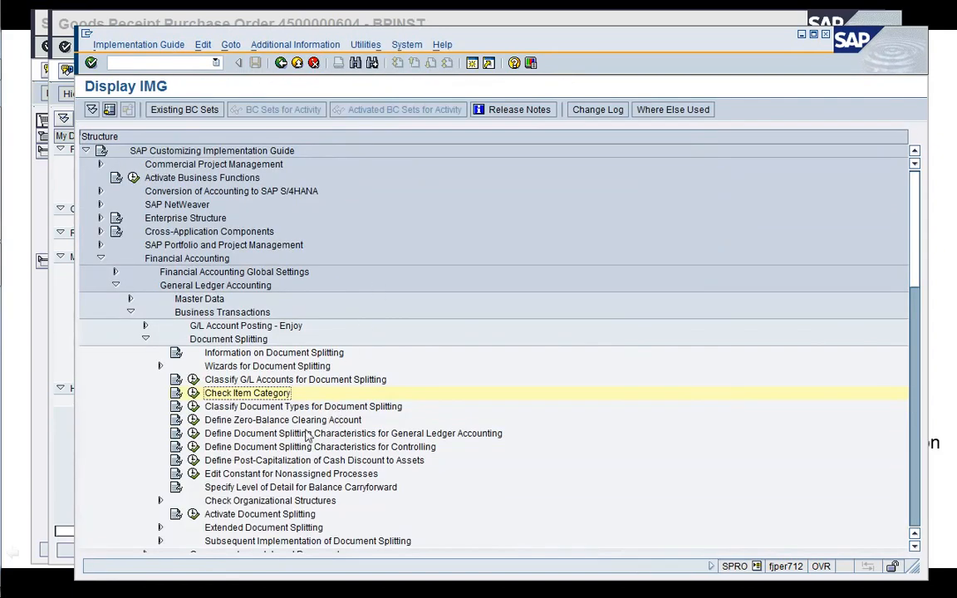
click(192, 380)
key(Return)
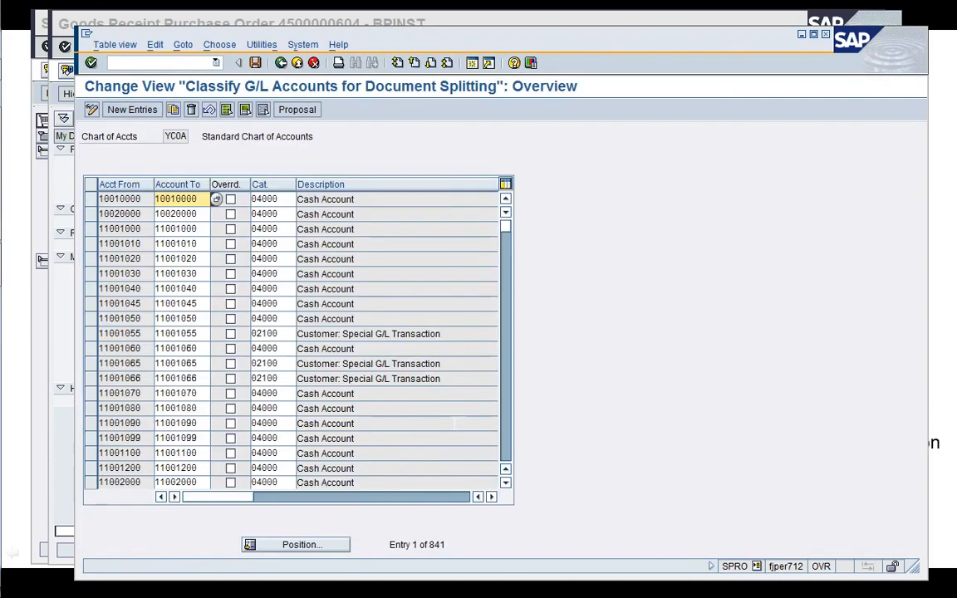
- Display the debit price-difference account of valuation class 300E in FS00 for company code 1710, in a new session beside the classification list
click(430, 64)
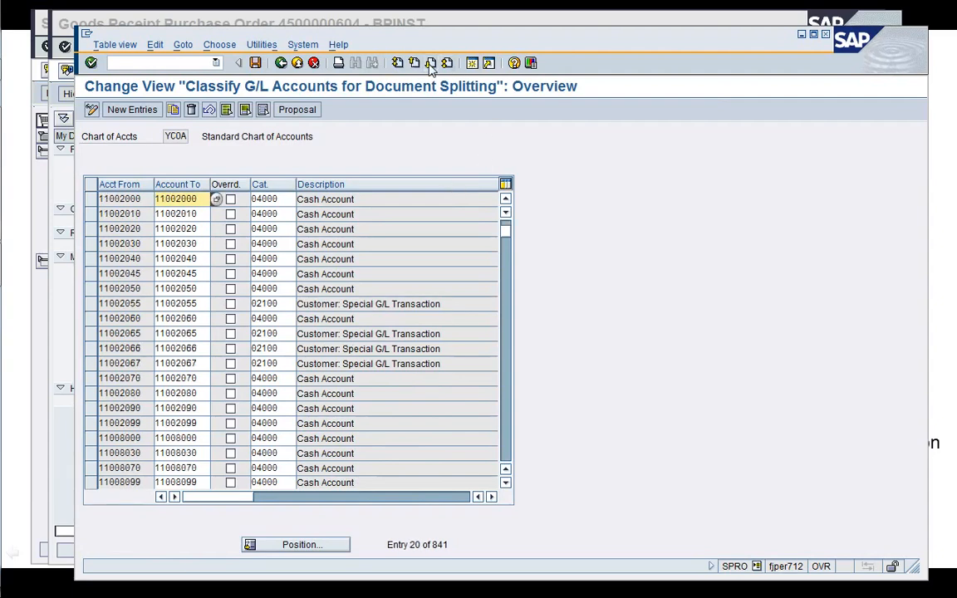
click(431, 64)
click(430, 64)
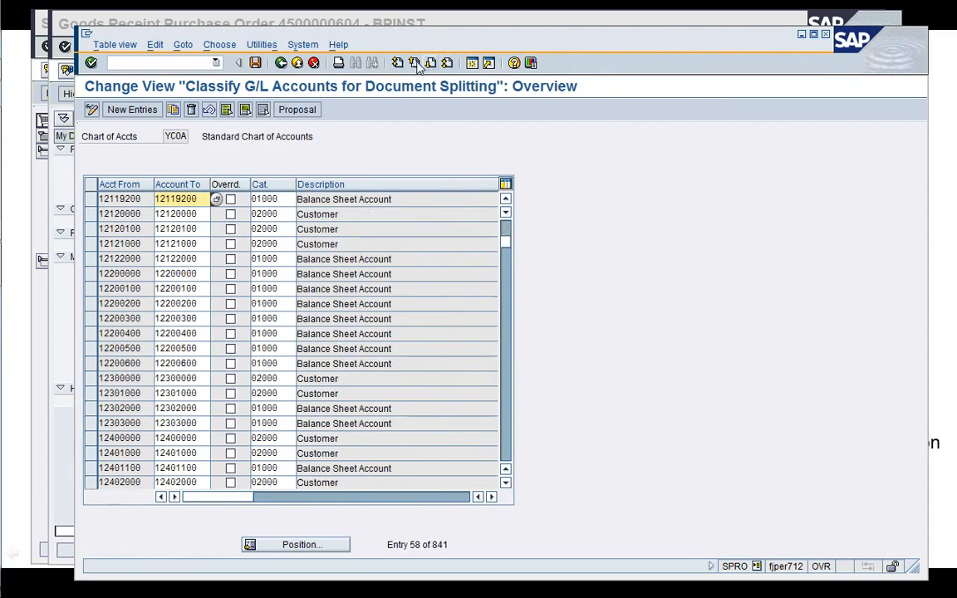
click(472, 64)
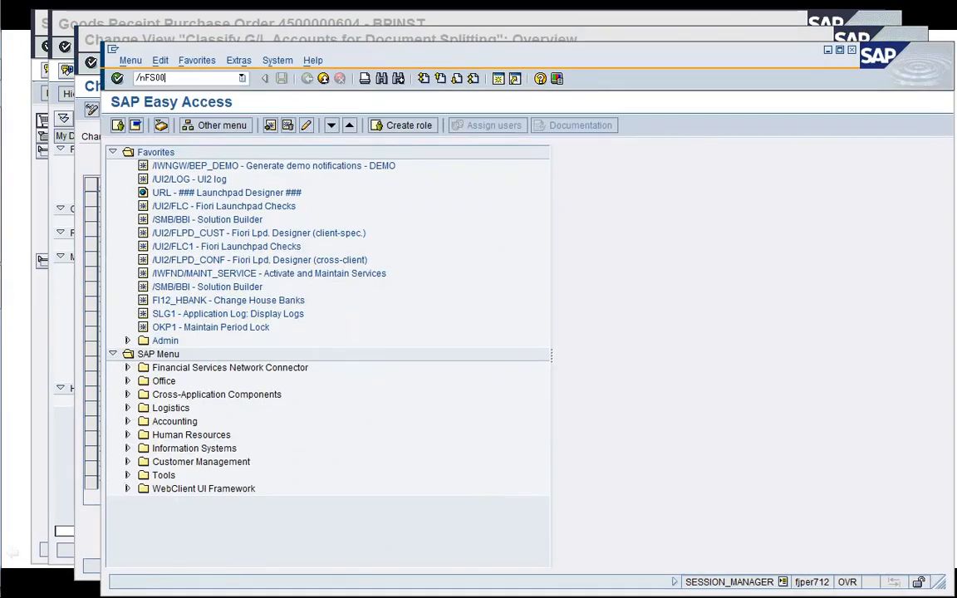
key(Return)
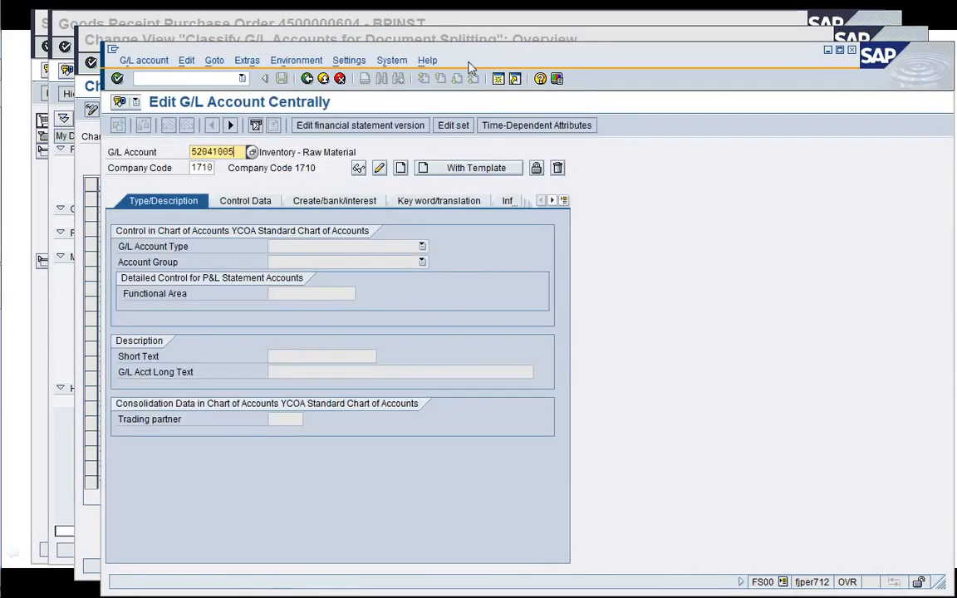
key(Return)
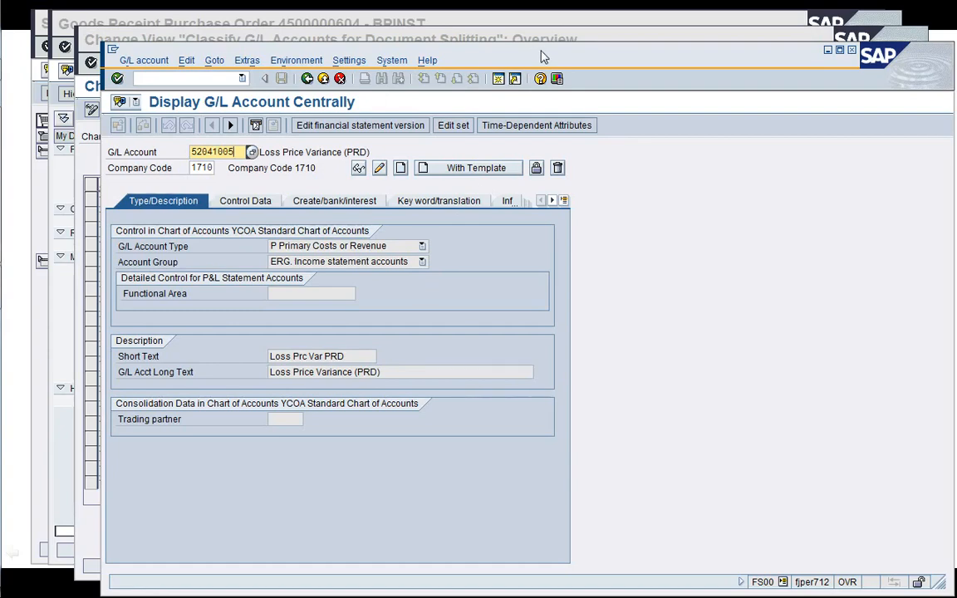
drag(487, 47, 711, 72)
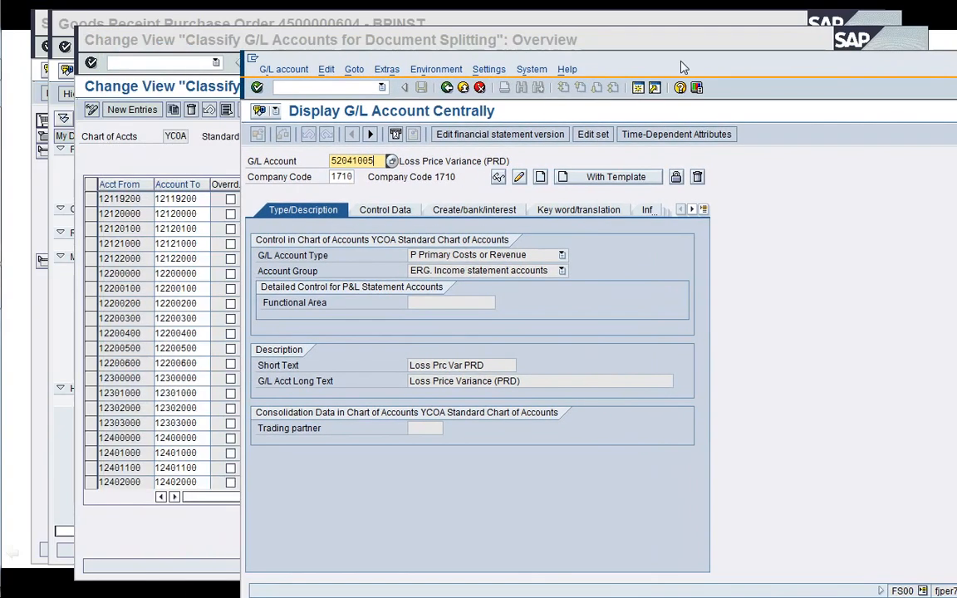
- Locate the account ranges around 52041000 in the document-splitting classification list and compare them with the price-difference account displayed in FS00
click(191, 169)
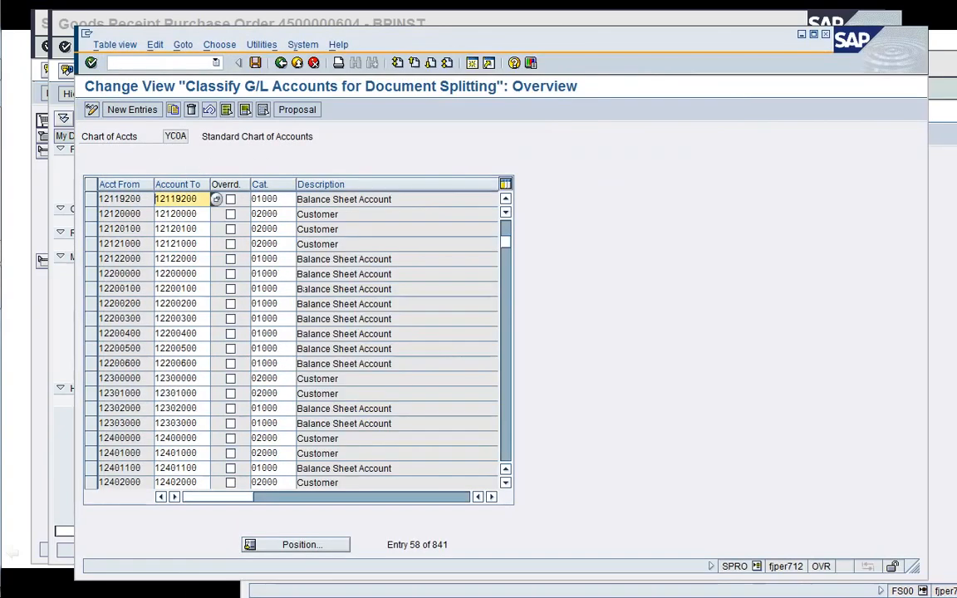
click(508, 460)
click(508, 460)
click(508, 460)
click(509, 460)
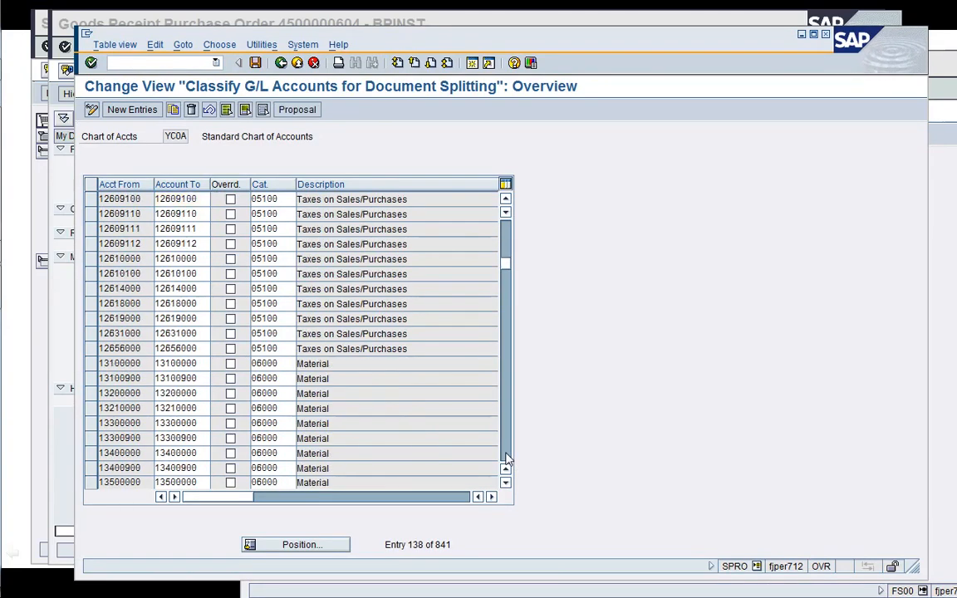
click(509, 459)
click(509, 459)
click(509, 459)
click(509, 460)
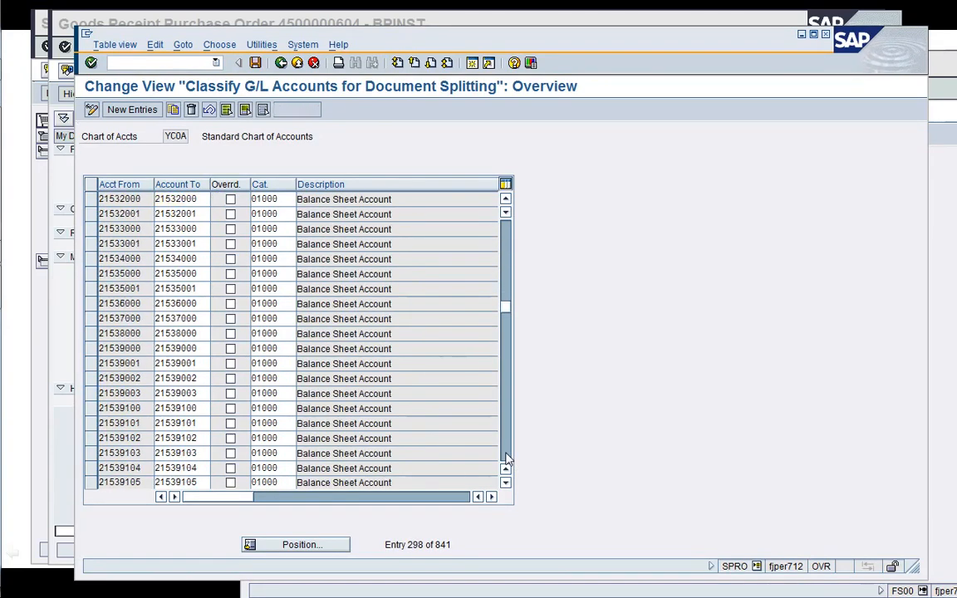
click(508, 460)
click(509, 459)
click(509, 459)
click(508, 460)
click(509, 459)
click(508, 460)
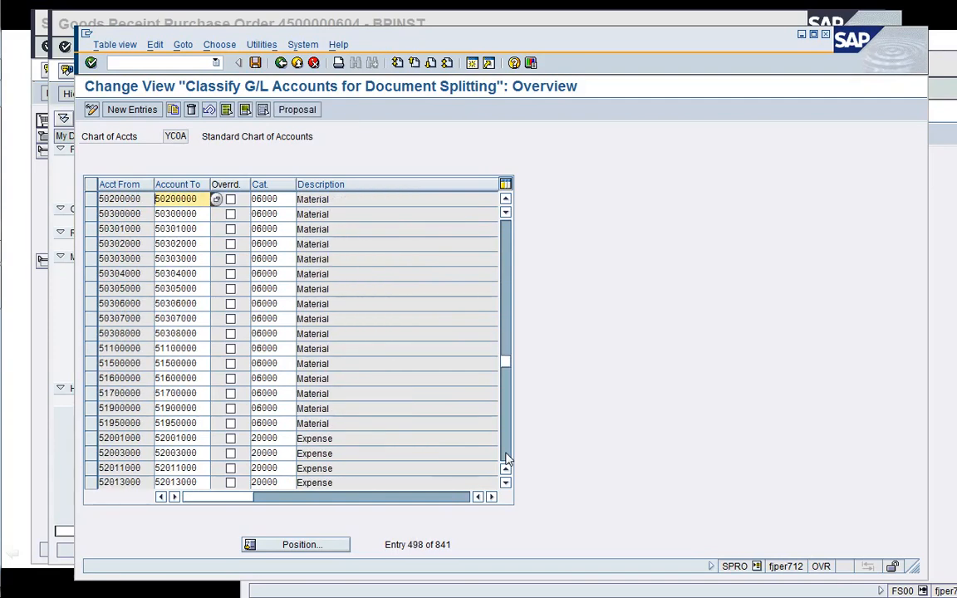
click(508, 460)
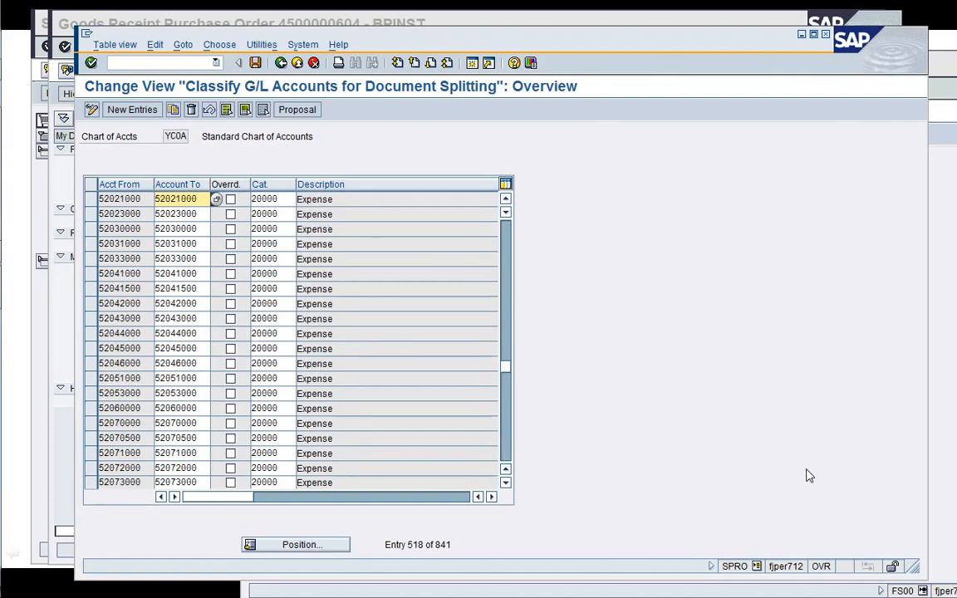
drag(912, 566, 693, 560)
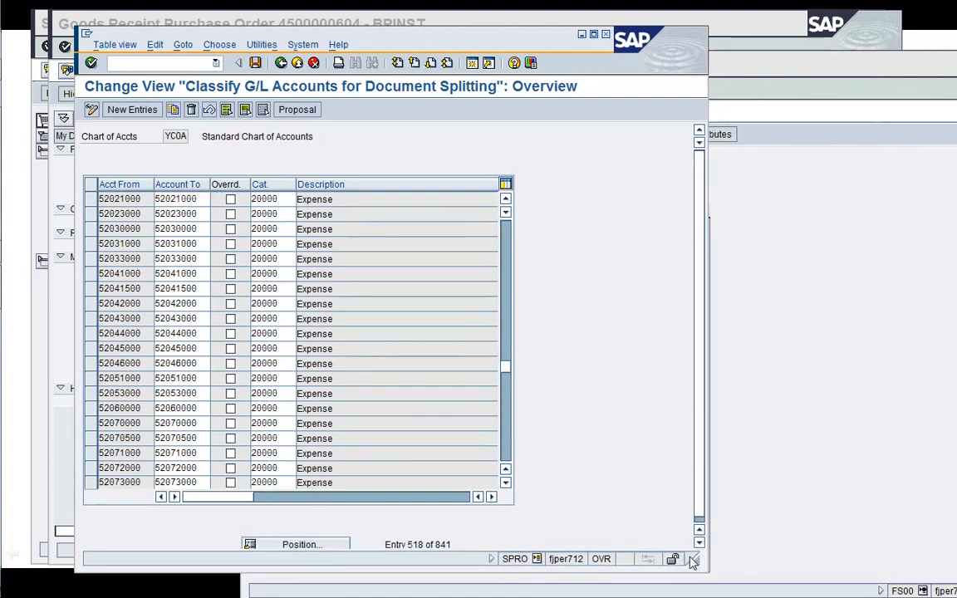
click(812, 482)
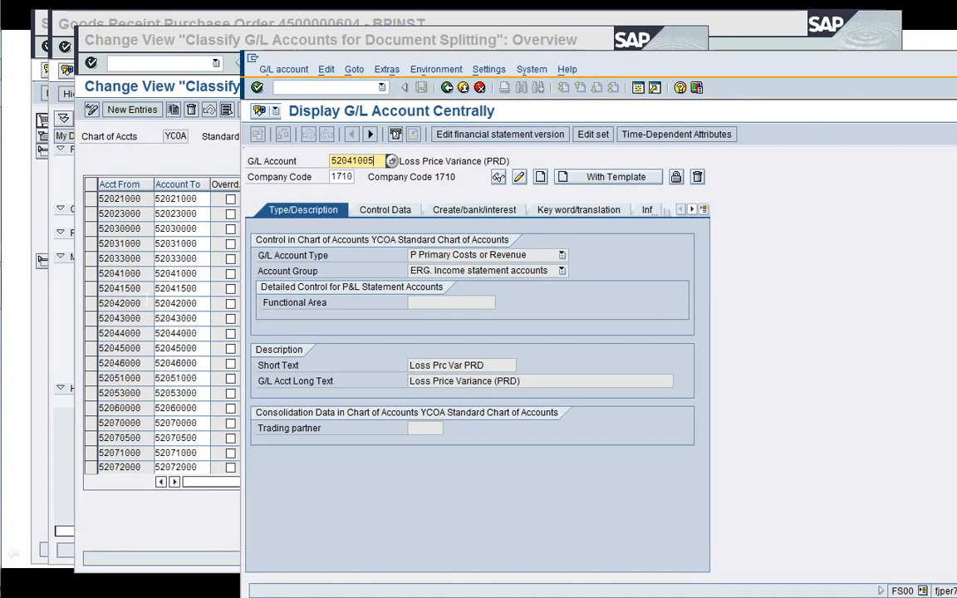
- Set the upper limit of the expense account range starting at 52041000 to 52041009
click(200, 274)
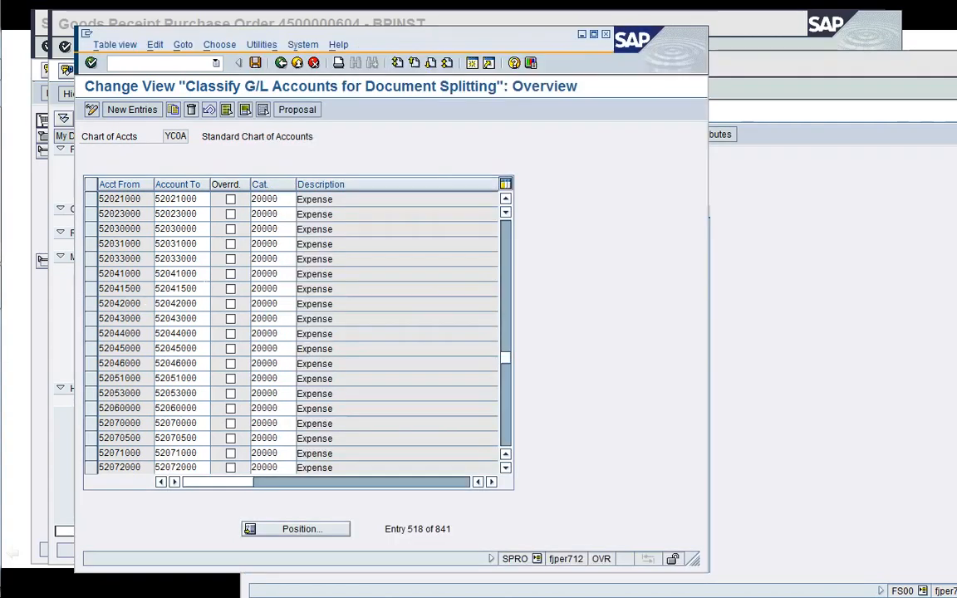
key(BackSpace)
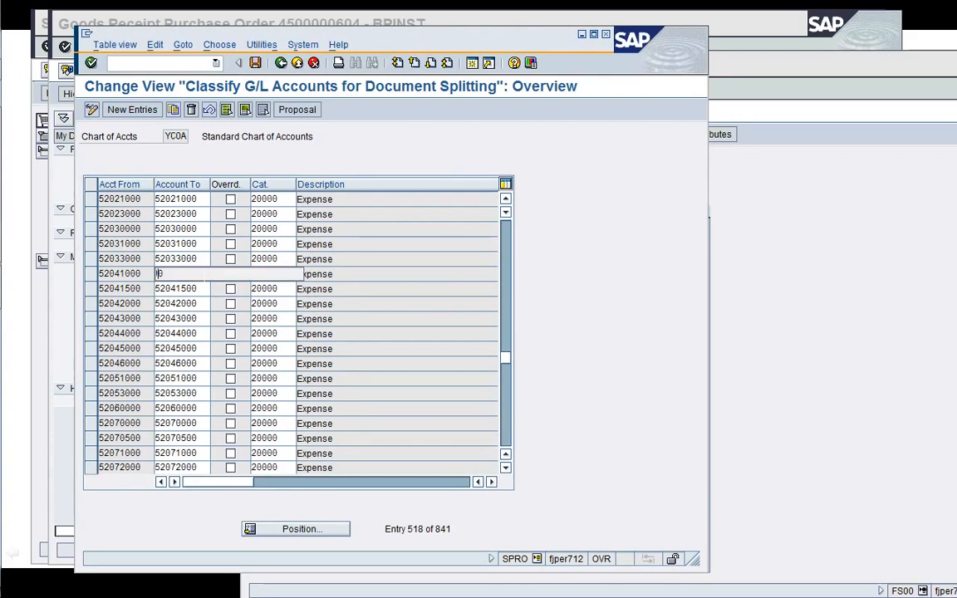
text(52041009)
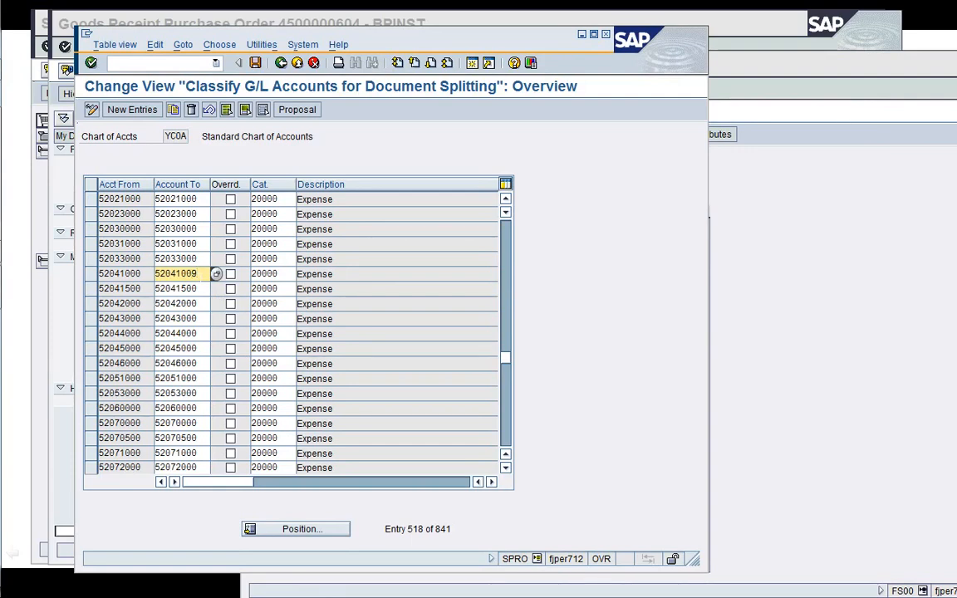
- Extend the expense account range starting at 52041000 up to account 52041499
key(BackSpace)
key(BackSpace)
key(BackSpace)
key(BackSpace)
key(BackSpace)
key(BackSpace)
key(BackSpace)
key(BackSpace)
text(52041)
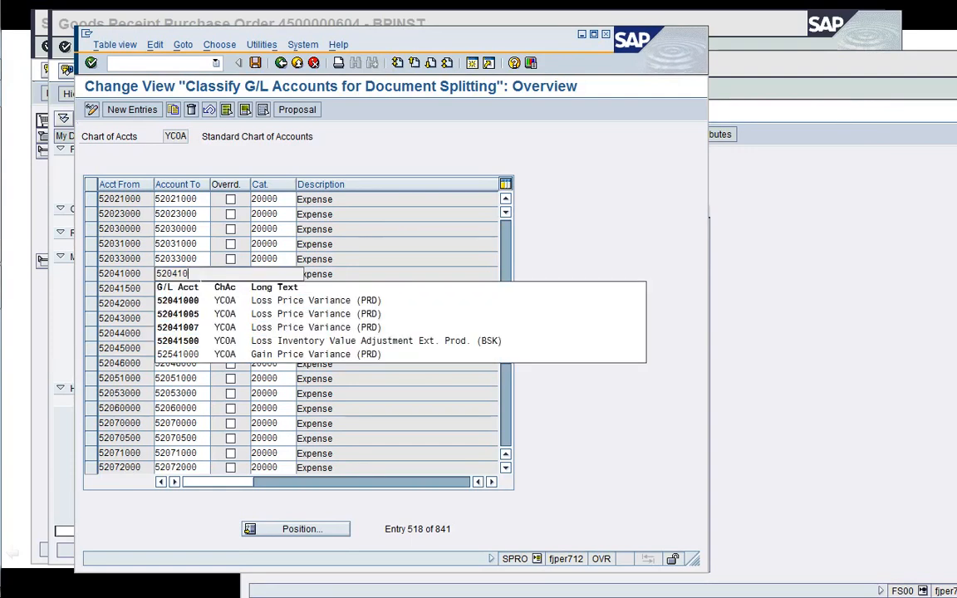
text(499)
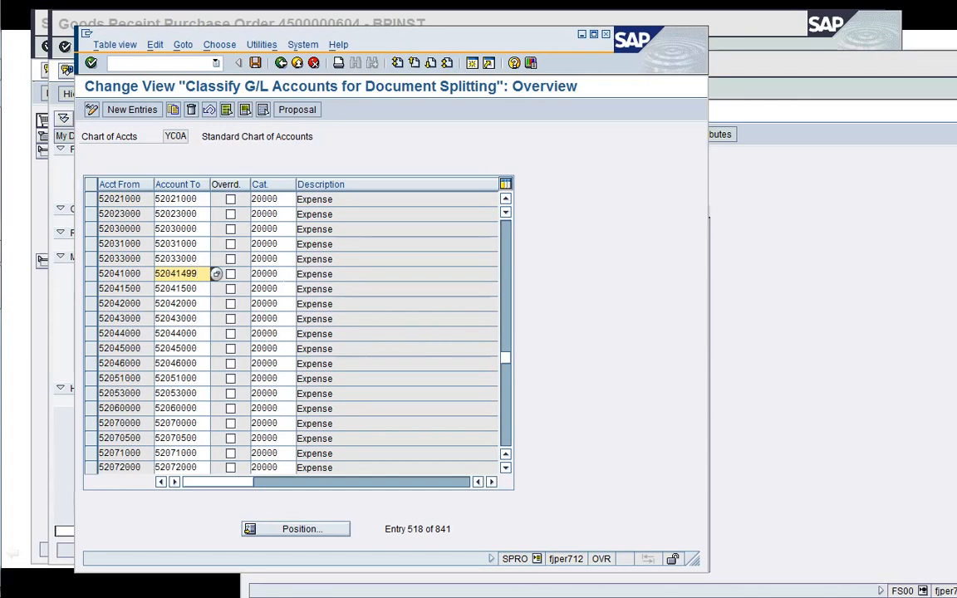
- Look through the item categories available for the extended account range, leaving its category assignment as it is
click(281, 275)
click(300, 275)
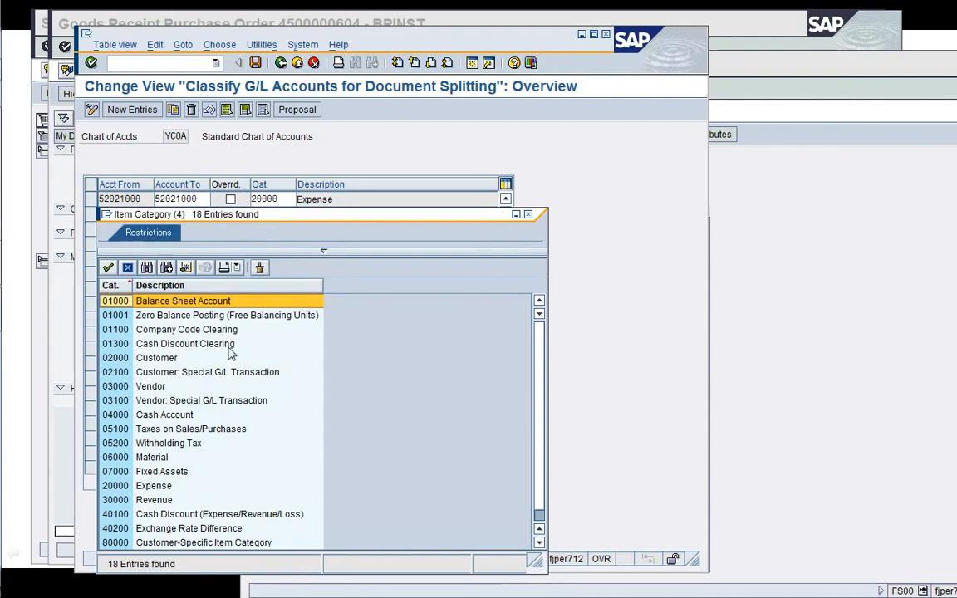
click(128, 268)
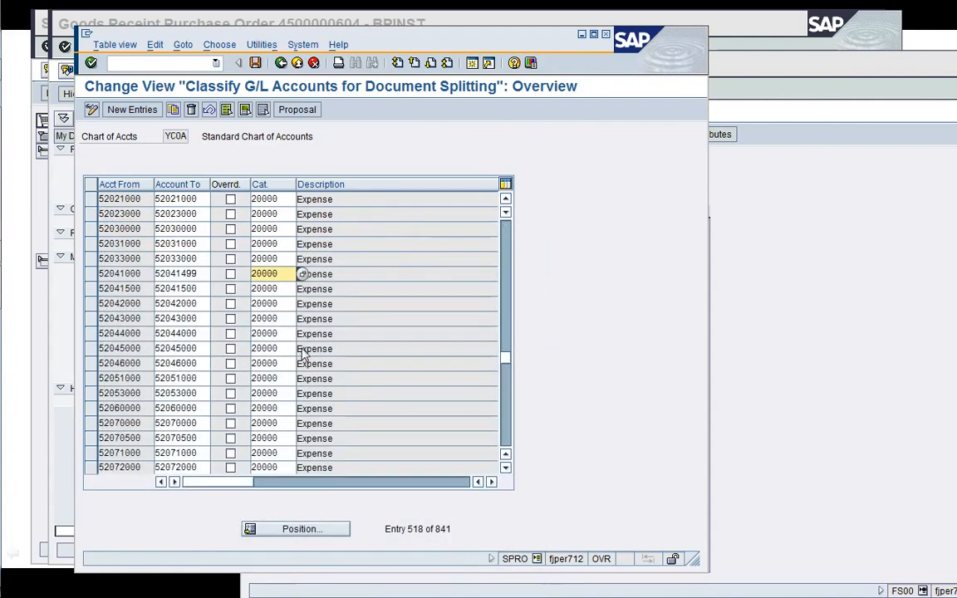
- Save the account classification, accept the customizing check messages and record the change in customizing request S4HK900714
click(255, 64)
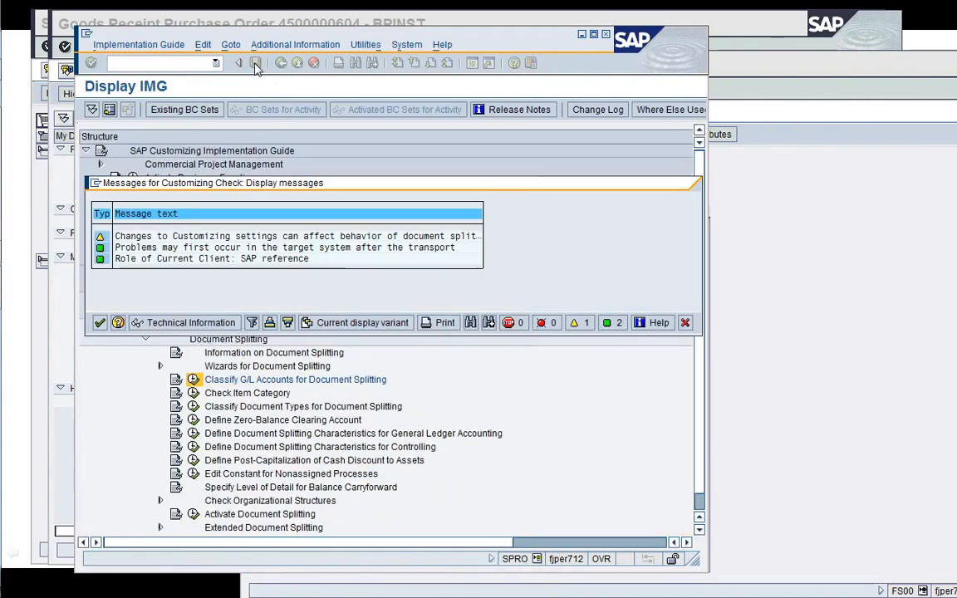
click(100, 323)
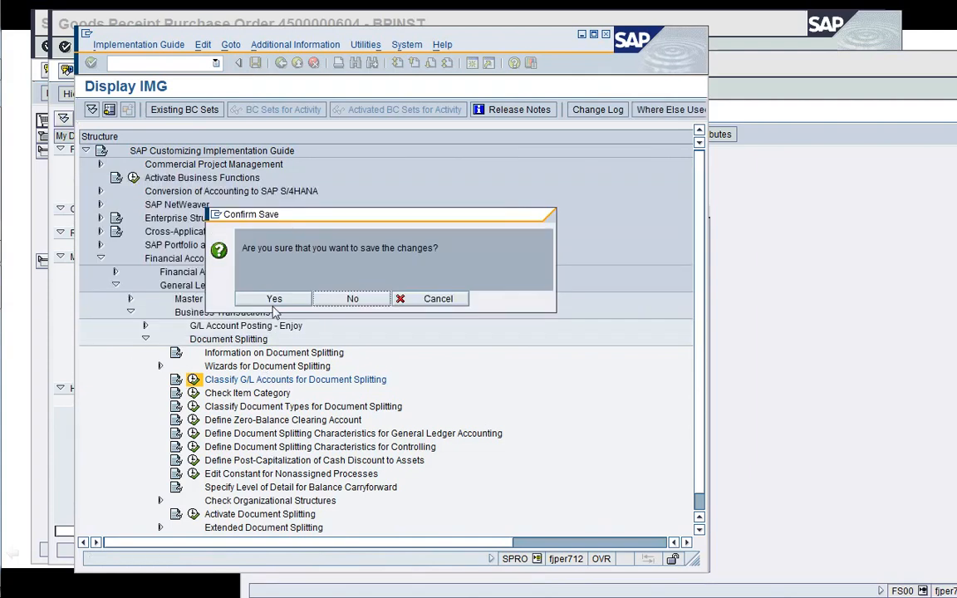
key(Return)
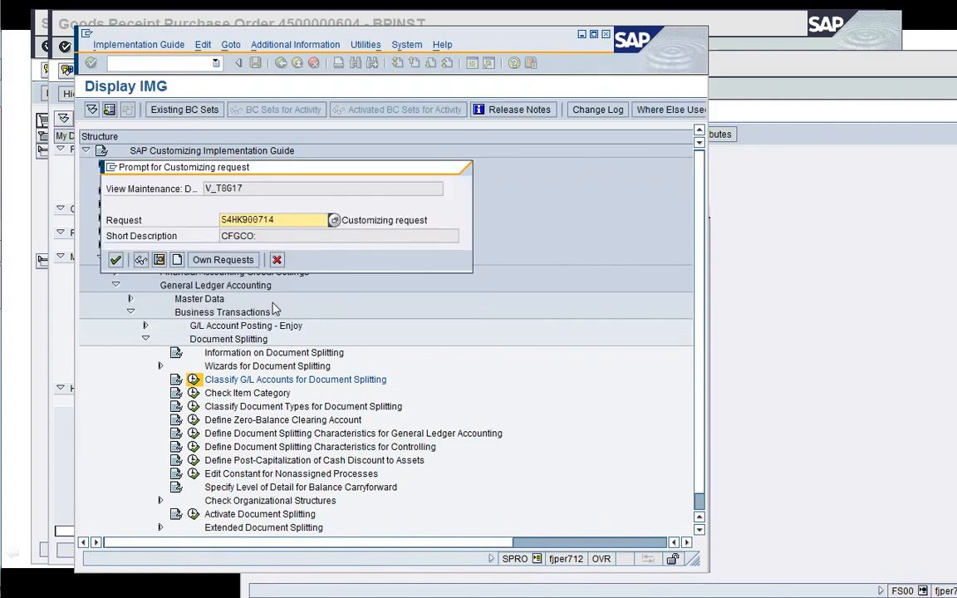
click(115, 261)
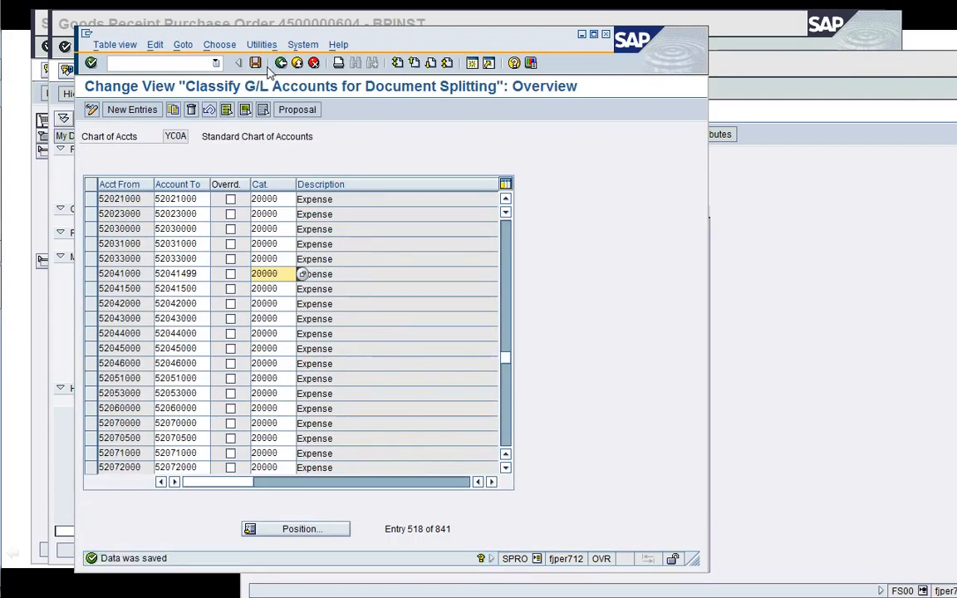
- Leave the account classification and close both the IMG session and the FS00 account display session
click(281, 63)
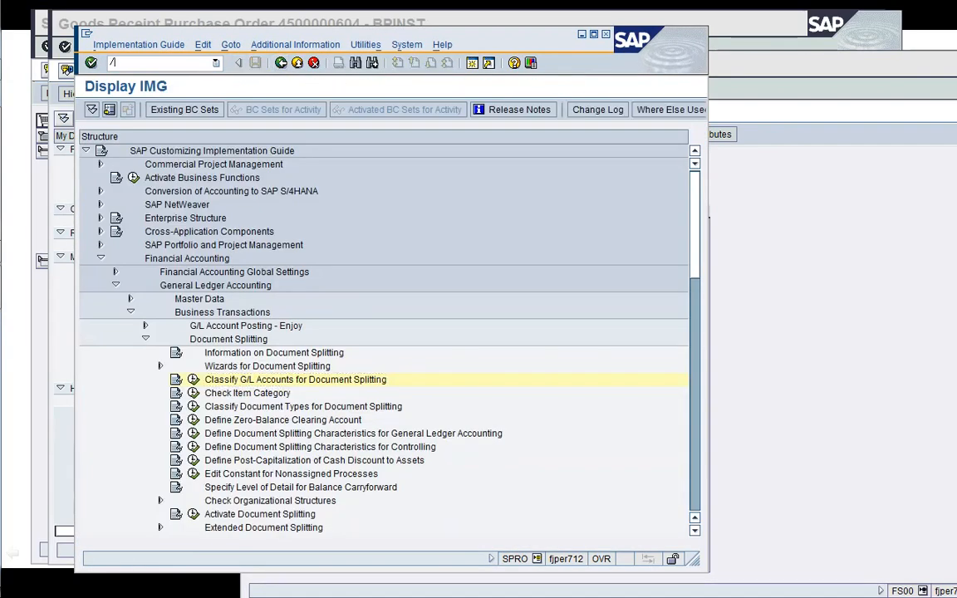
key(Return)
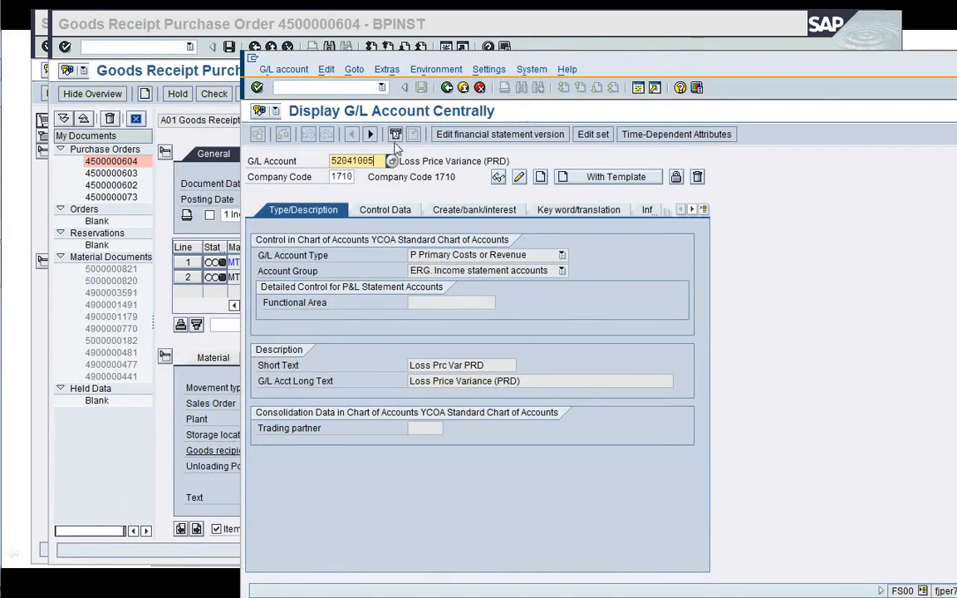
click(351, 88)
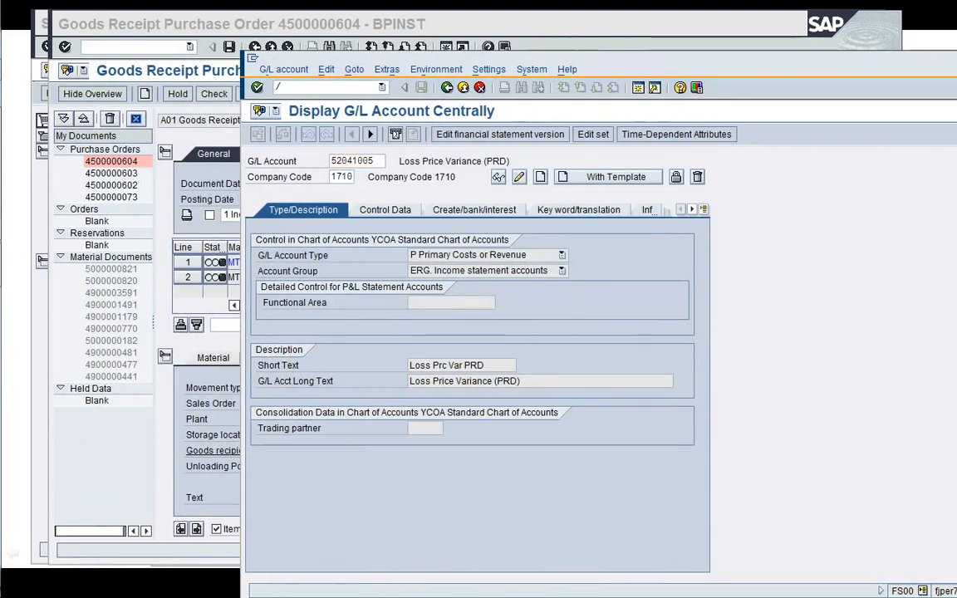
key(BackSpace)
double_click(352, 160)
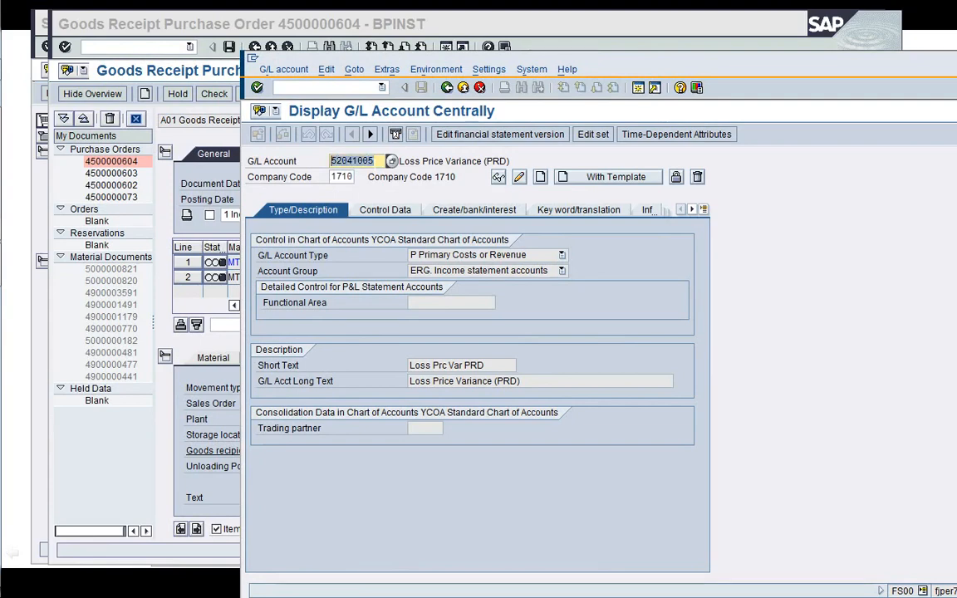
click(332, 161)
click(301, 88)
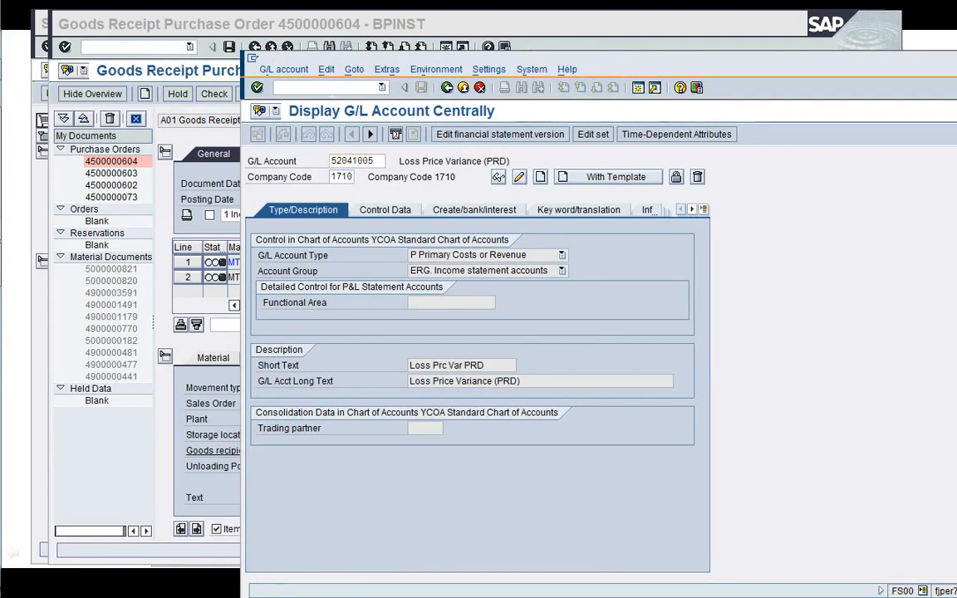
text(/i)
key(Return)
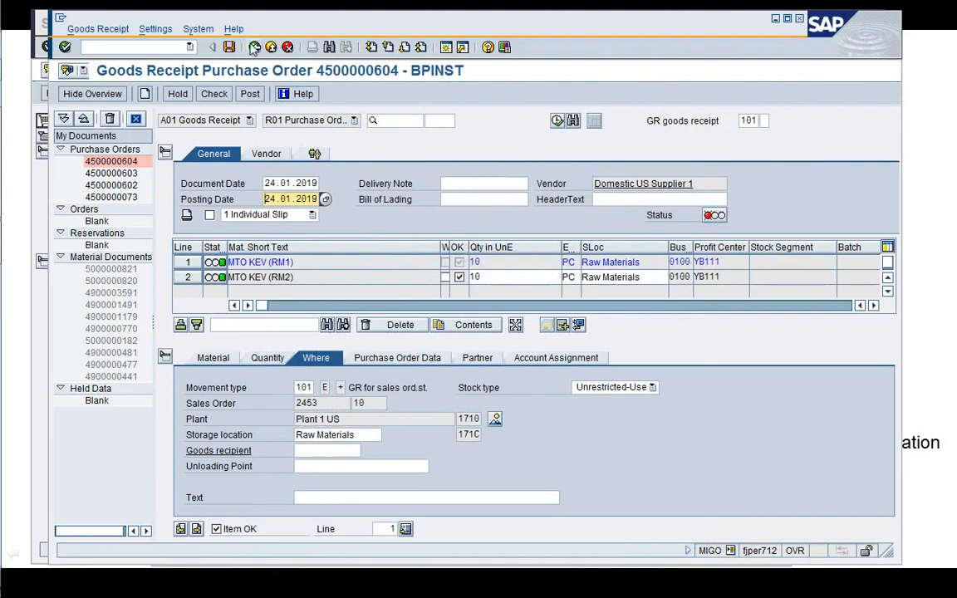
- Leave the open goods receipt without saving it and restart the MIGO goods movement transaction
click(271, 47)
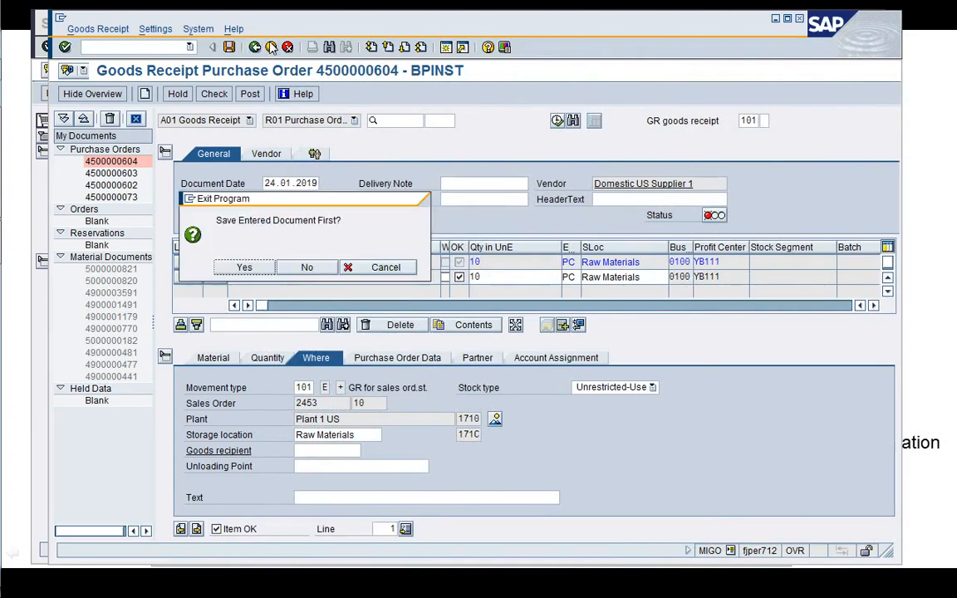
click(294, 275)
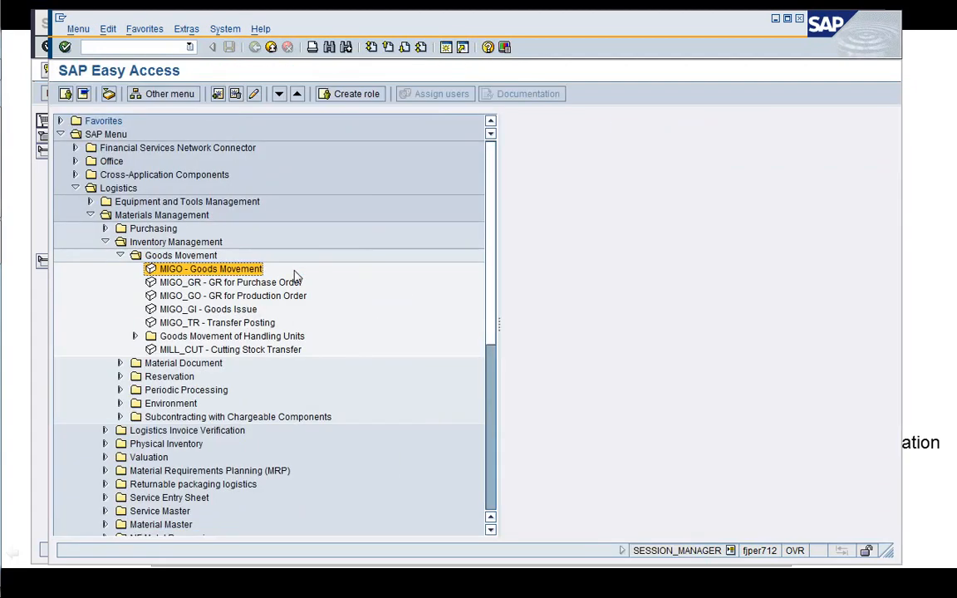
double_click(253, 273)
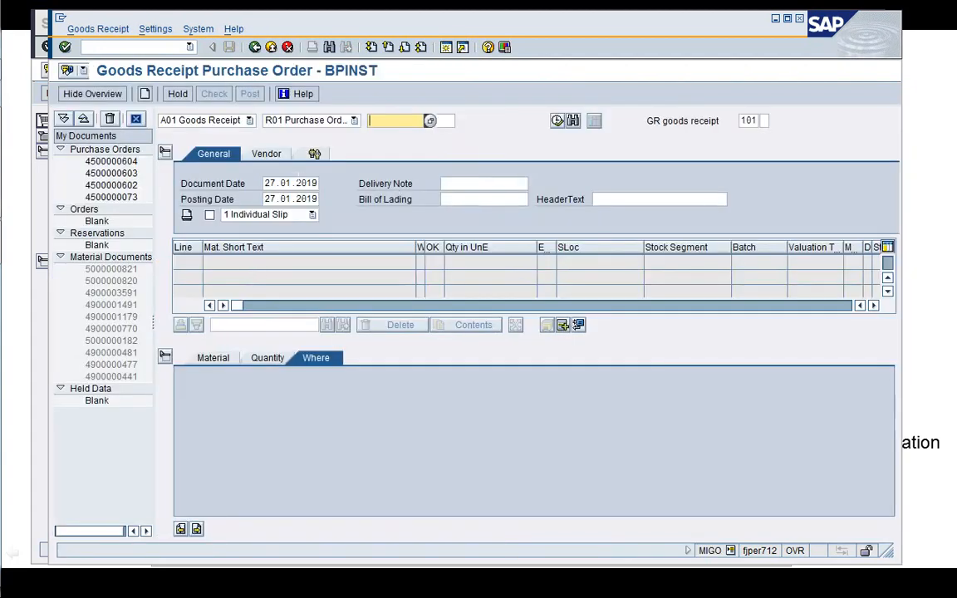
- Set the document and posting dates of the new goods receipt to 24.01.2019 and load the make-to-order purchase order
click(282, 182)
text(4)
key(Down)
key(Left)
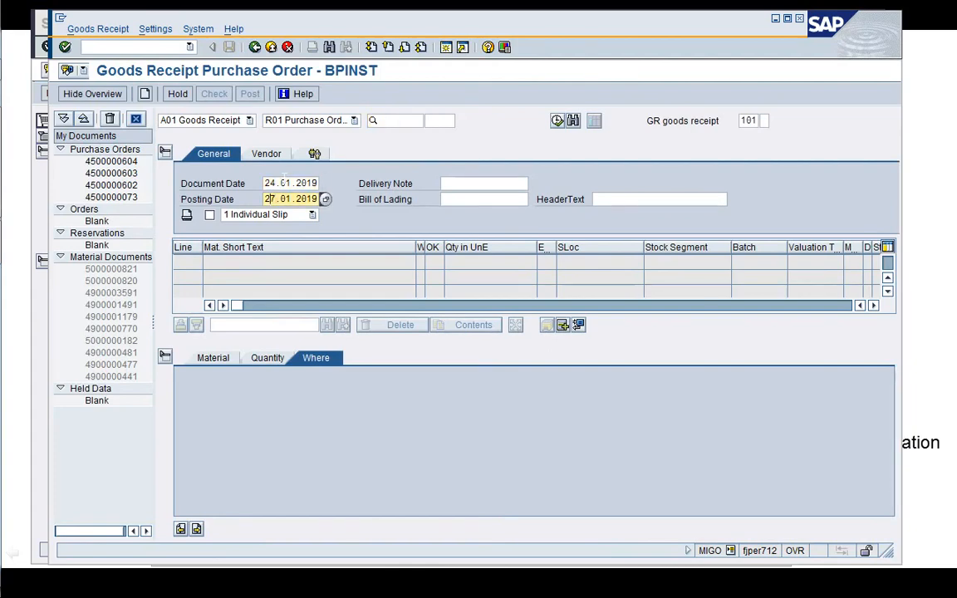
click(372, 121)
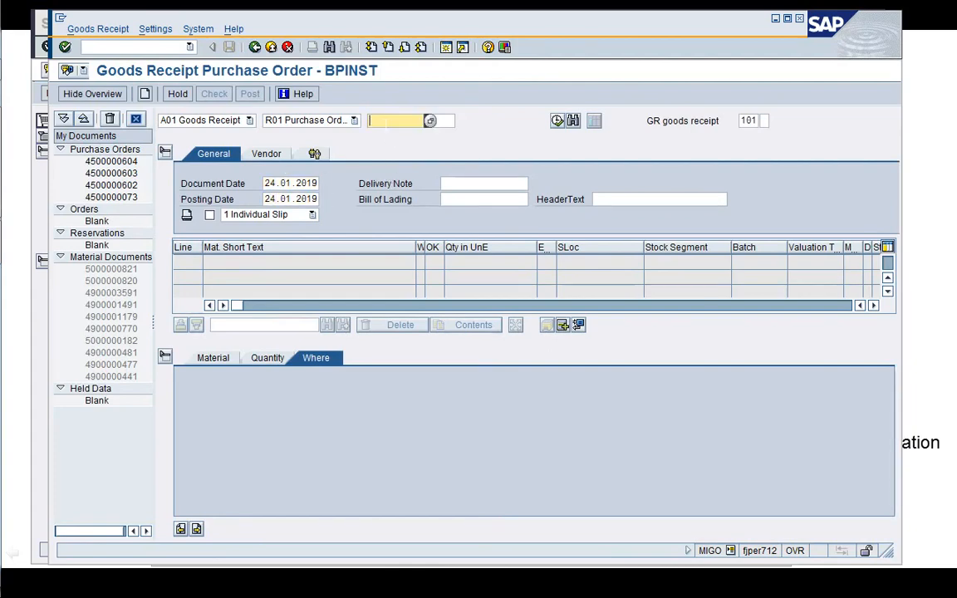
key(Down)
key(Return)
key(Return)
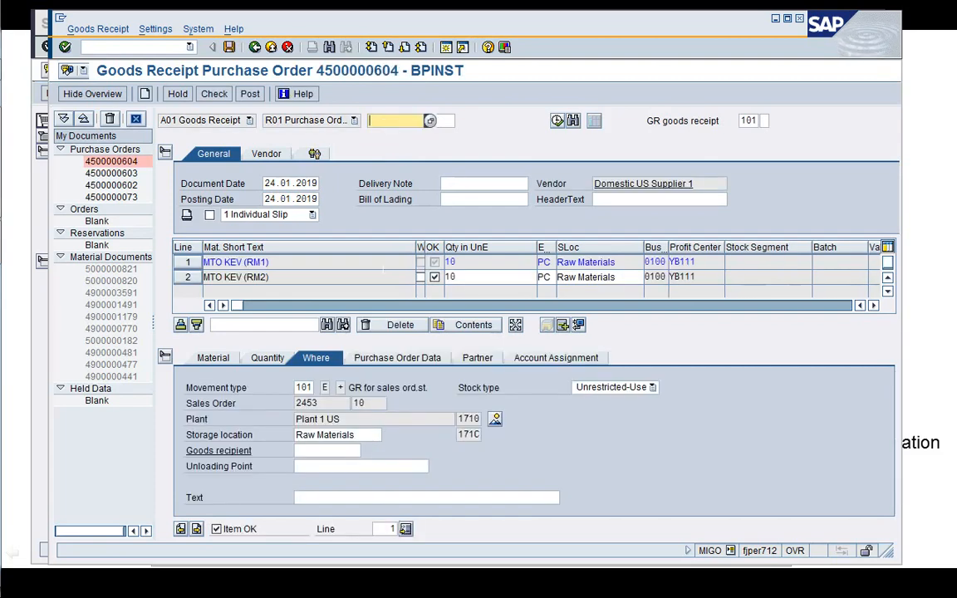
- Check and post the goods receipt, and open the resulting material document in display mode
click(213, 94)
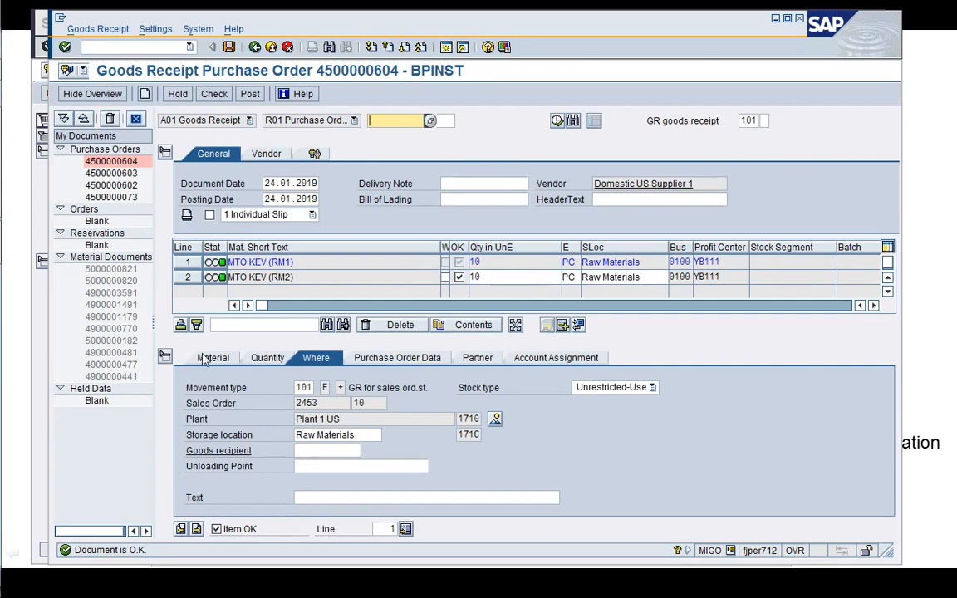
click(252, 94)
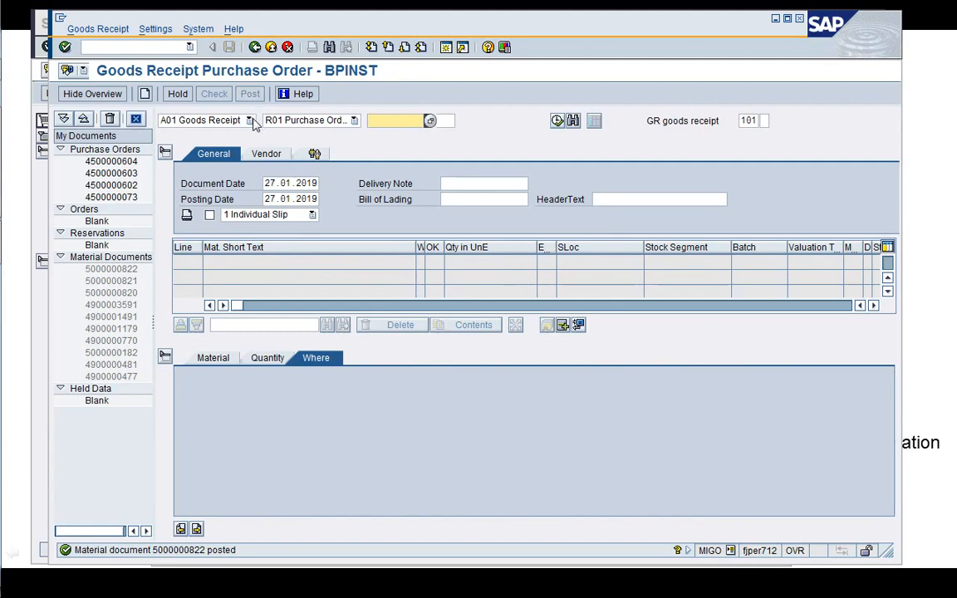
click(246, 119)
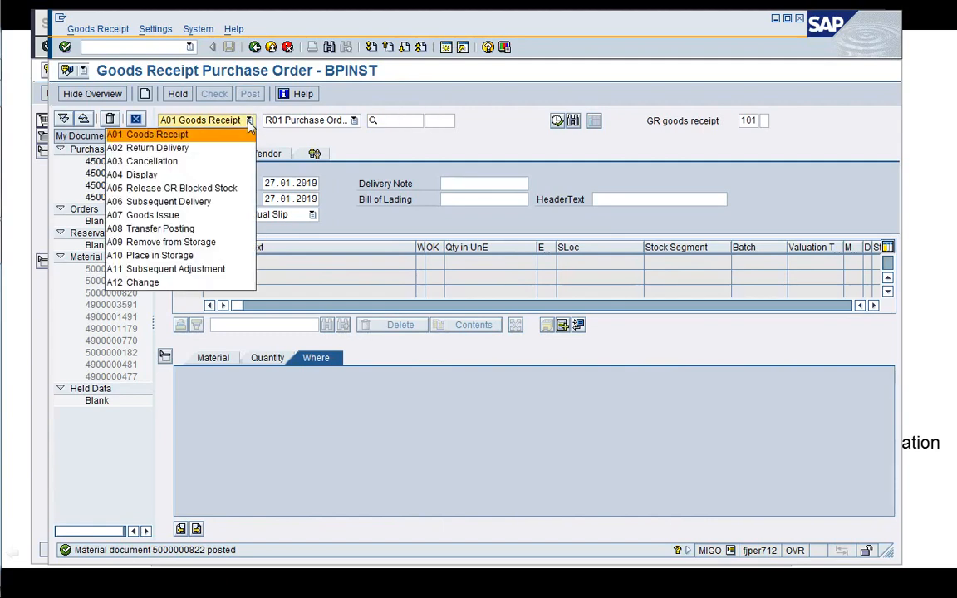
click(222, 175)
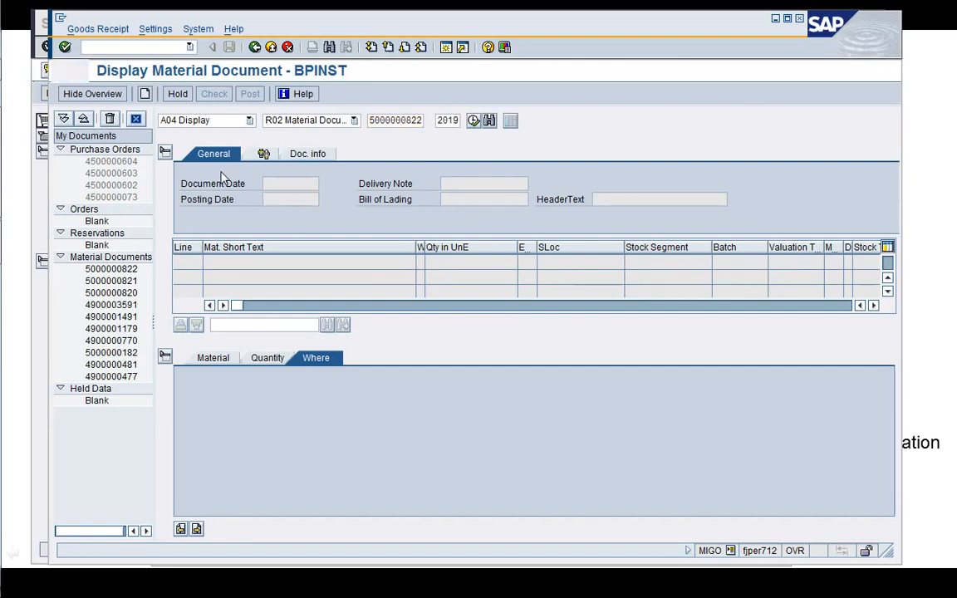
key(Return)
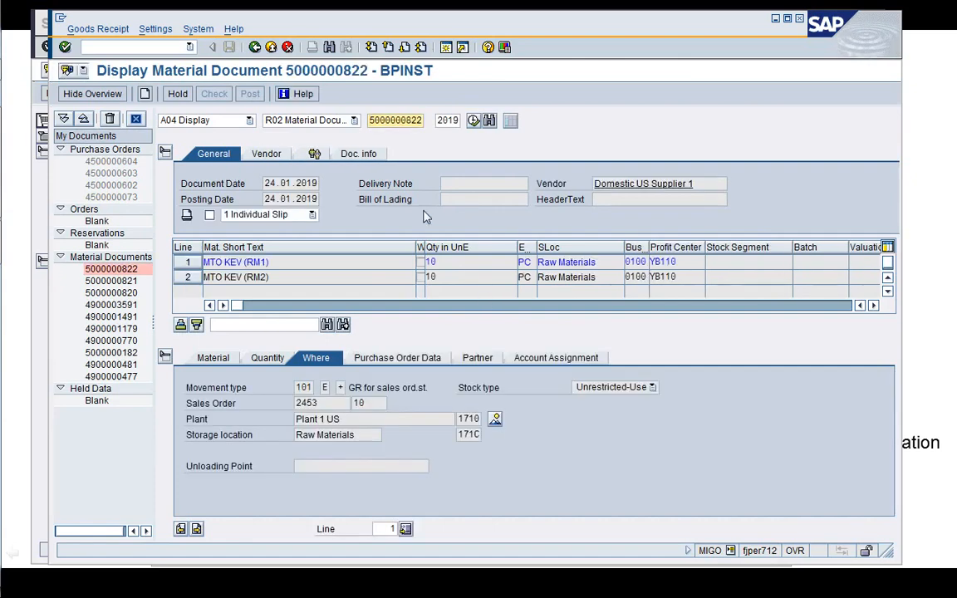
- Open the accounting document of the posted goods receipt from the material document's FI documents list
click(363, 155)
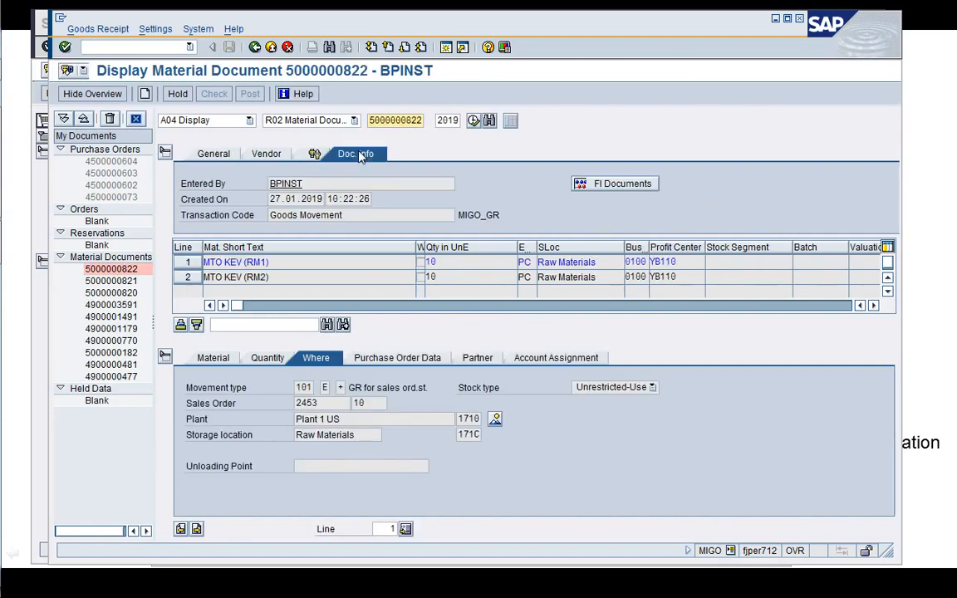
click(603, 185)
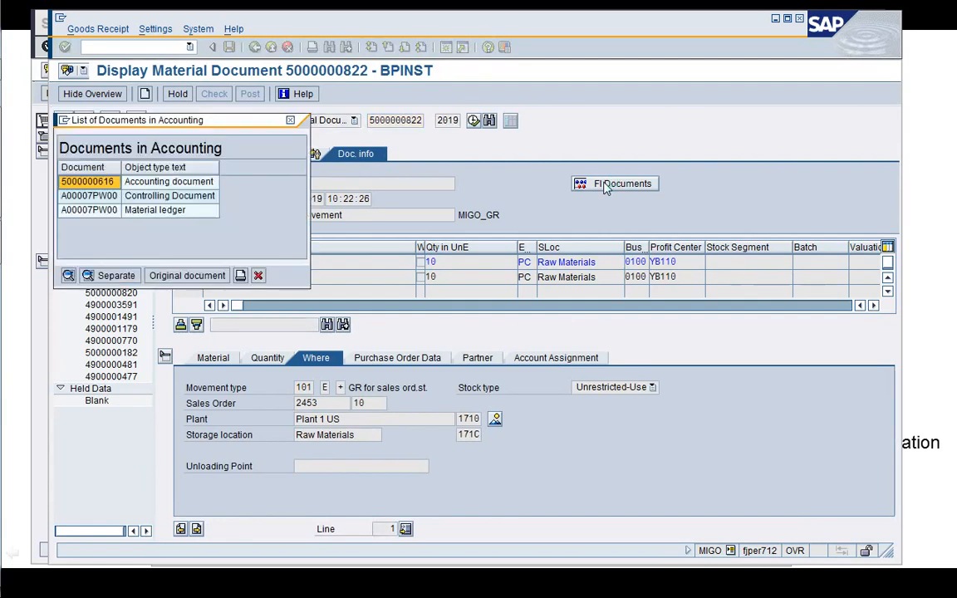
double_click(153, 184)
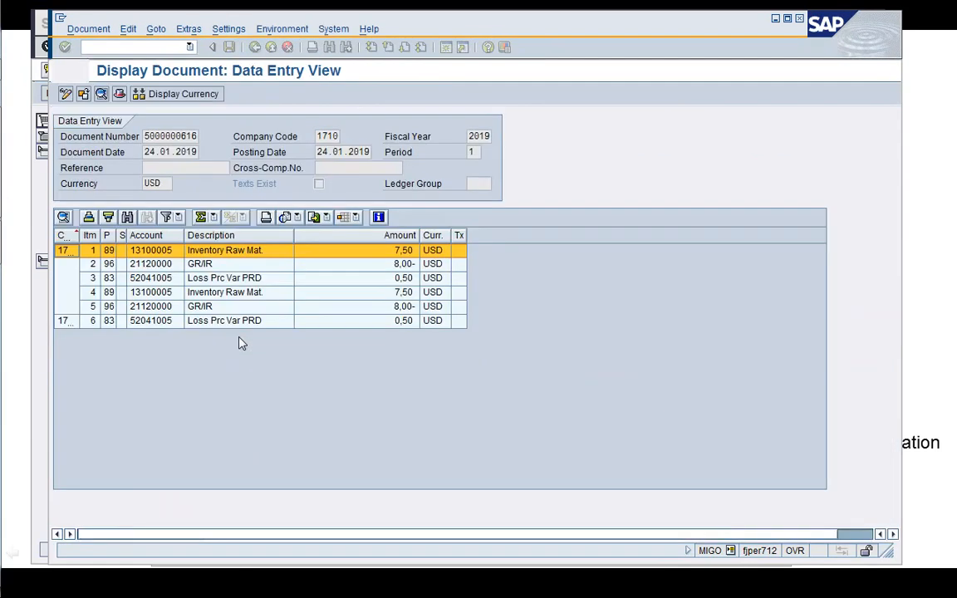
- Examine the inventory, GR/IR and price variance lines of the accounting document, and return to the list of accounting documents
click(376, 281)
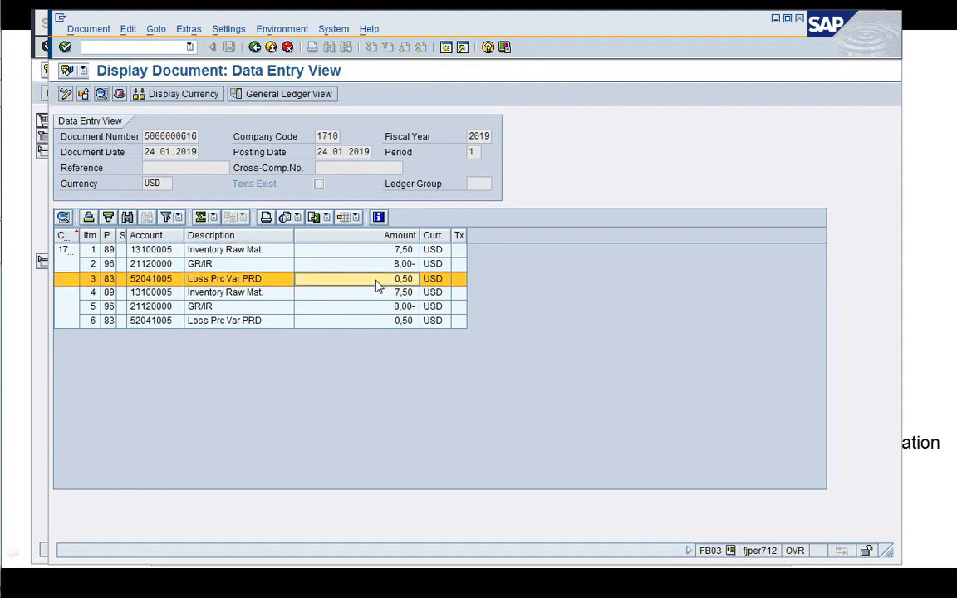
click(260, 251)
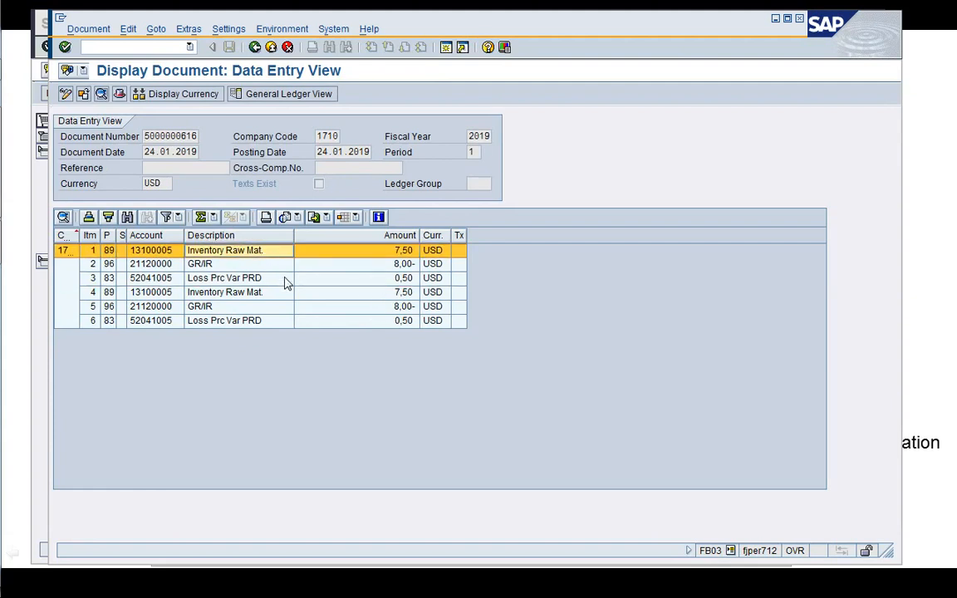
click(259, 265)
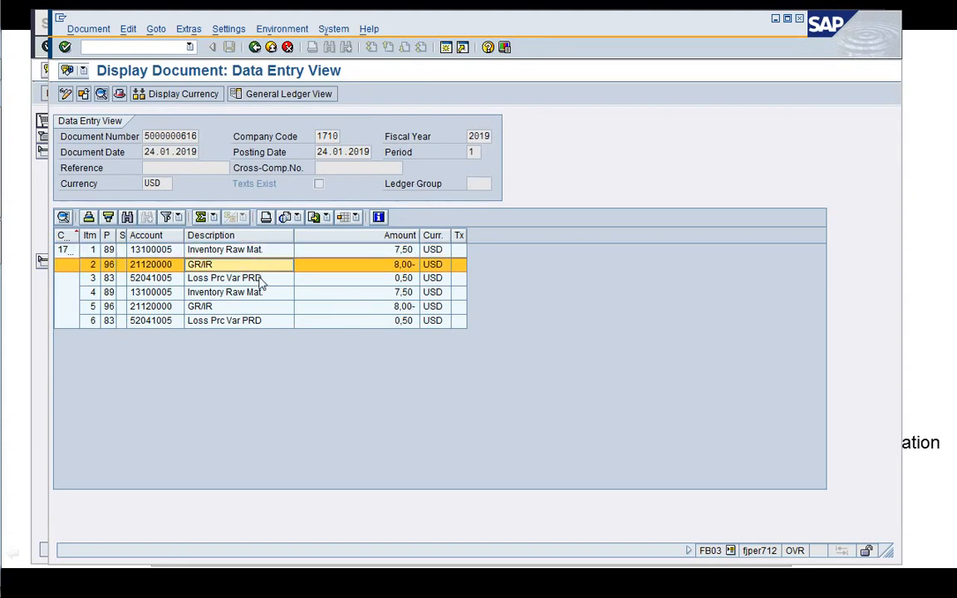
click(259, 281)
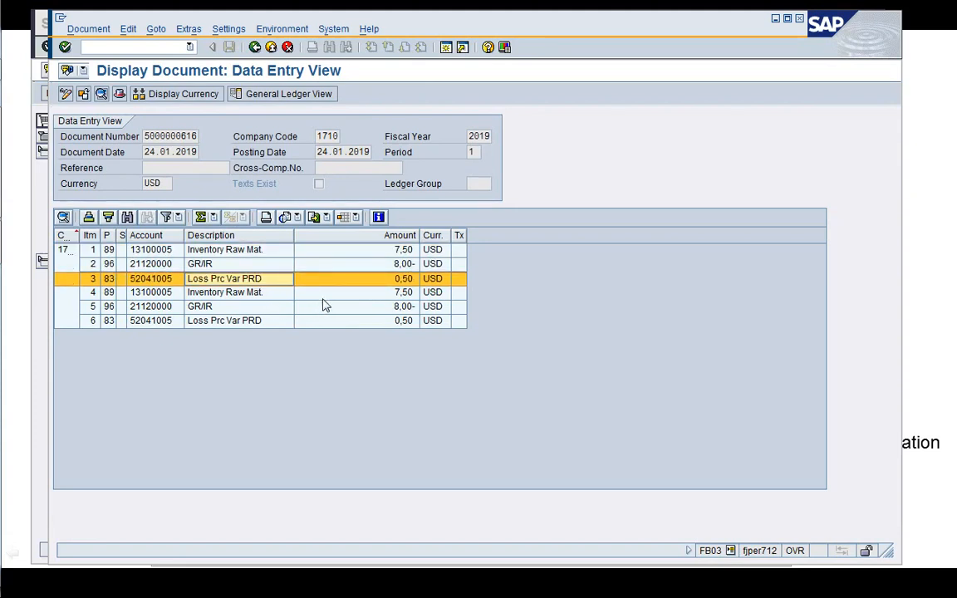
click(365, 322)
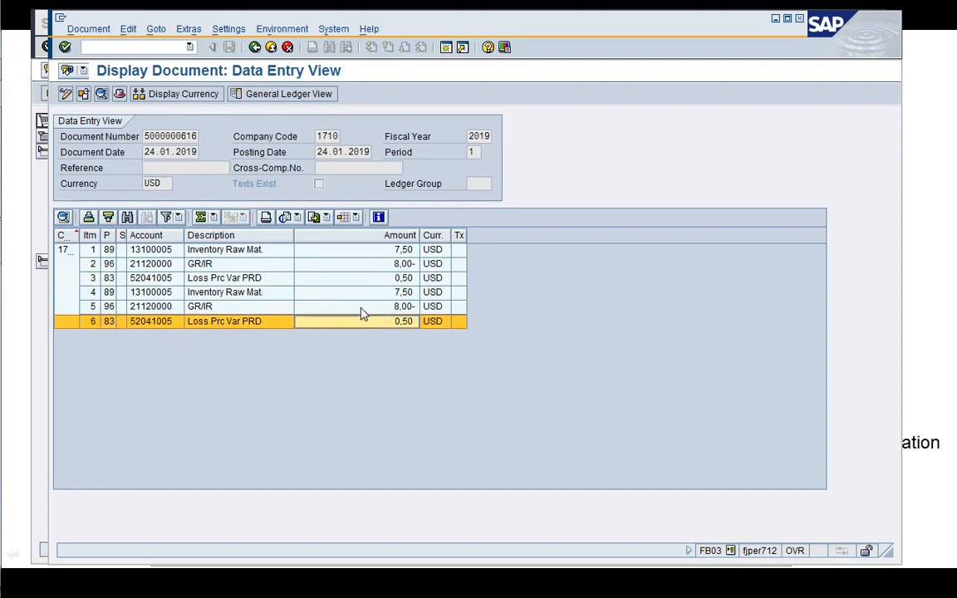
click(357, 283)
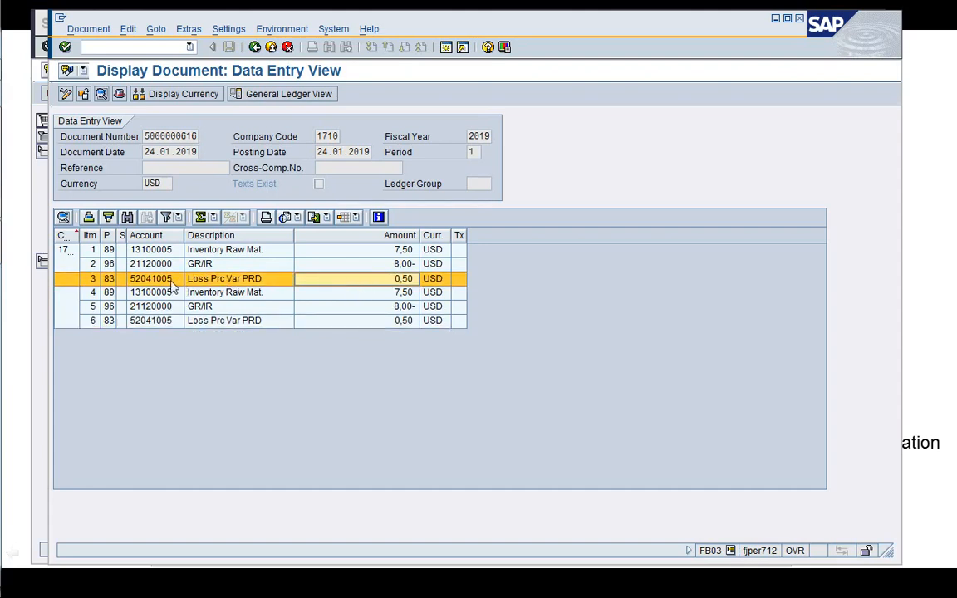
click(181, 324)
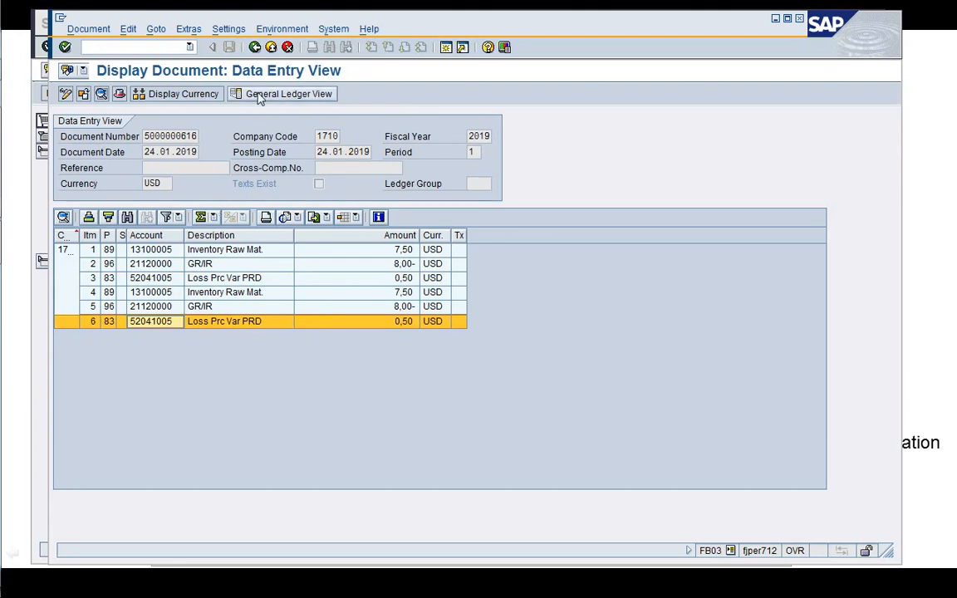
click(254, 46)
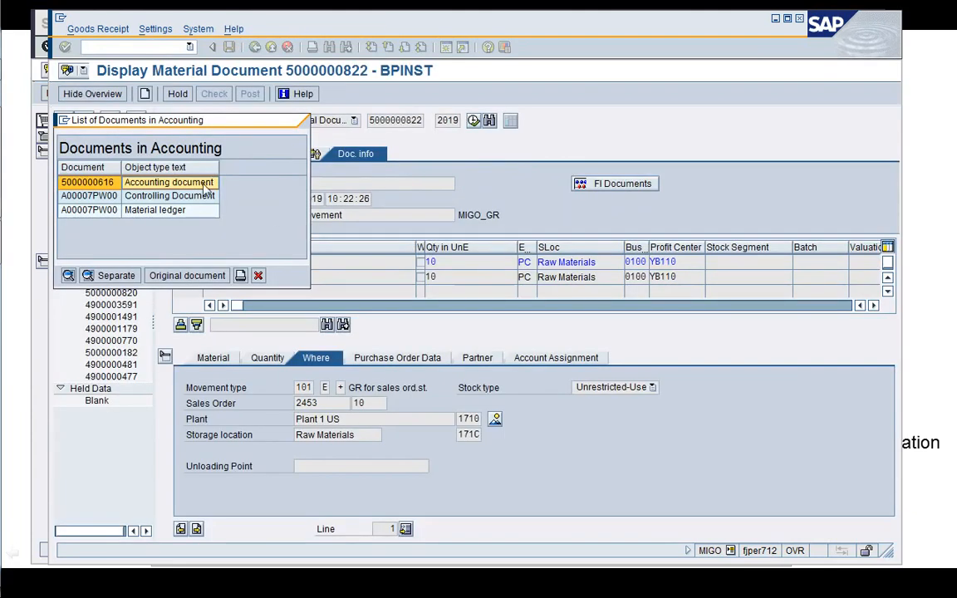
- Open the controlling document, expand its cost postings to check the sales order item assignment, and exit the list
double_click(166, 198)
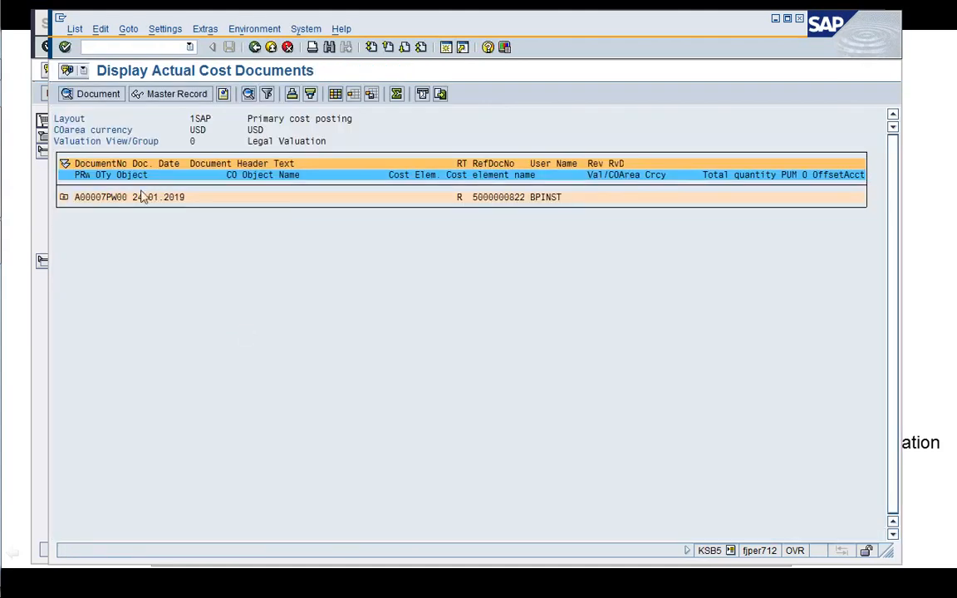
click(63, 197)
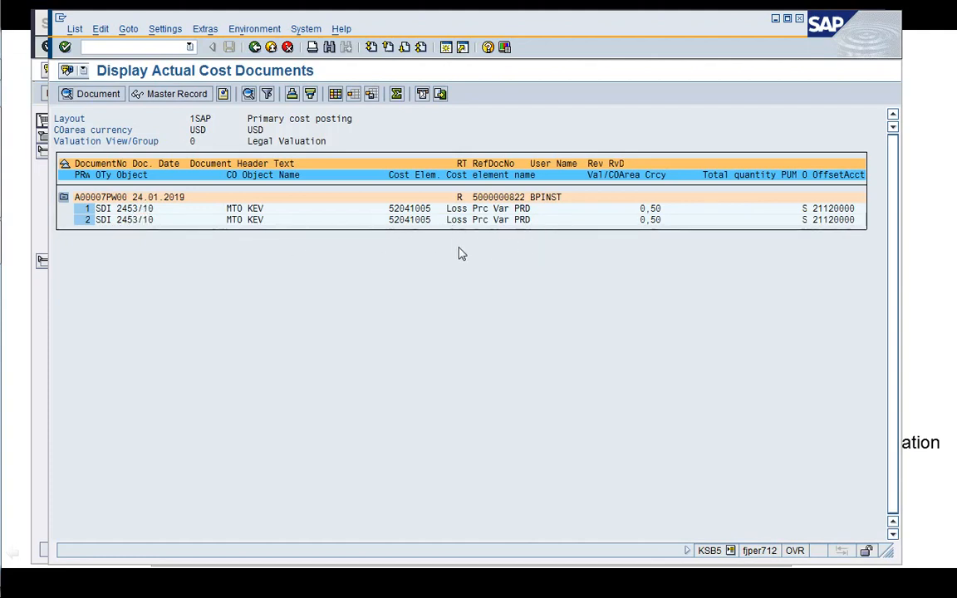
click(255, 47)
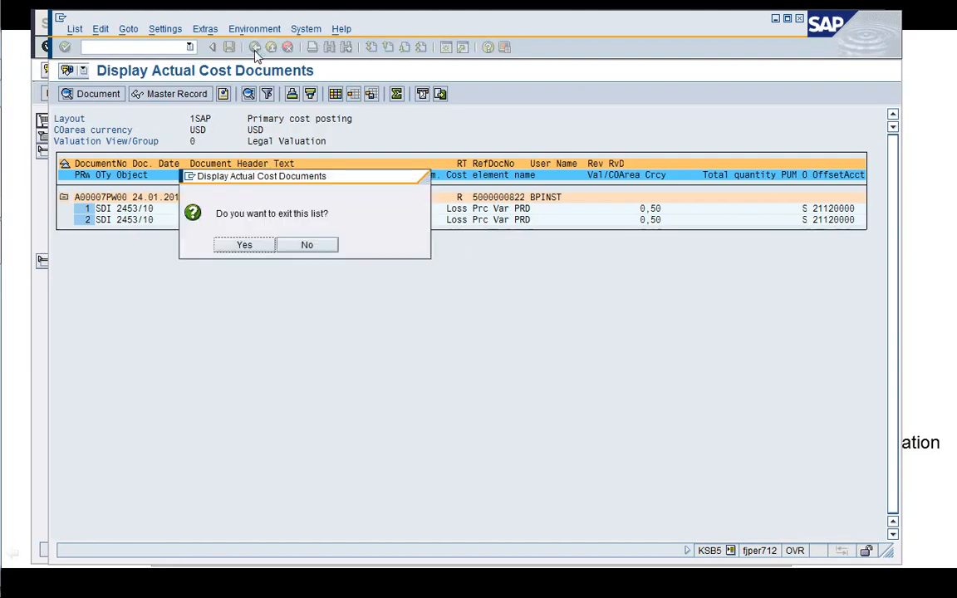
click(246, 246)
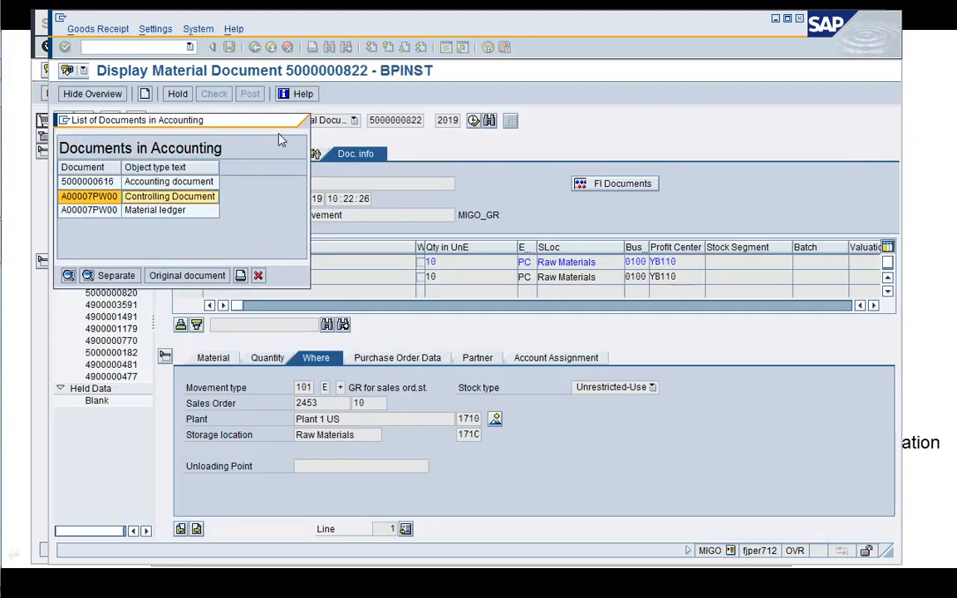
- Recheck the expanded line items of the controlling document, and leave the material document display
double_click(154, 198)
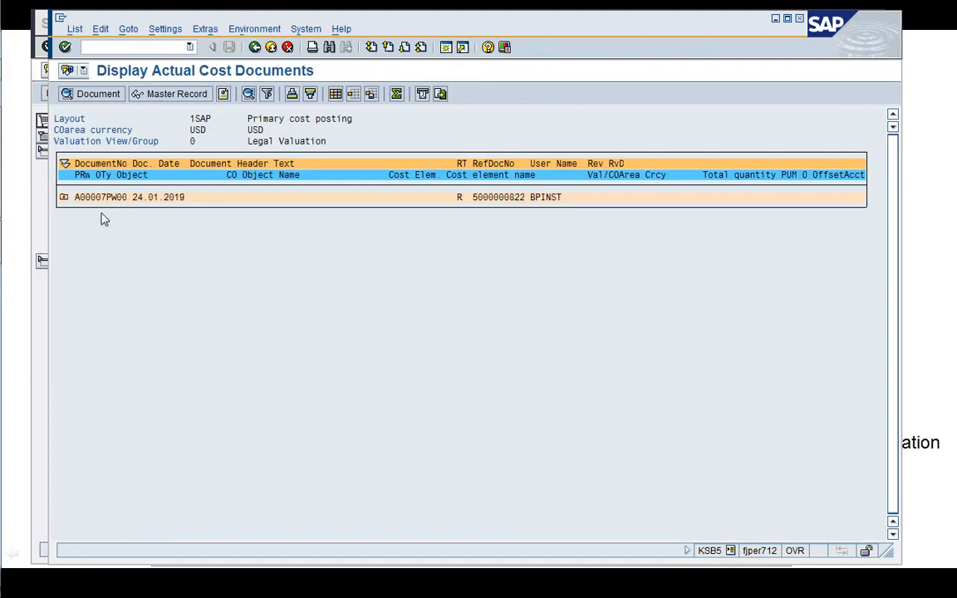
click(64, 197)
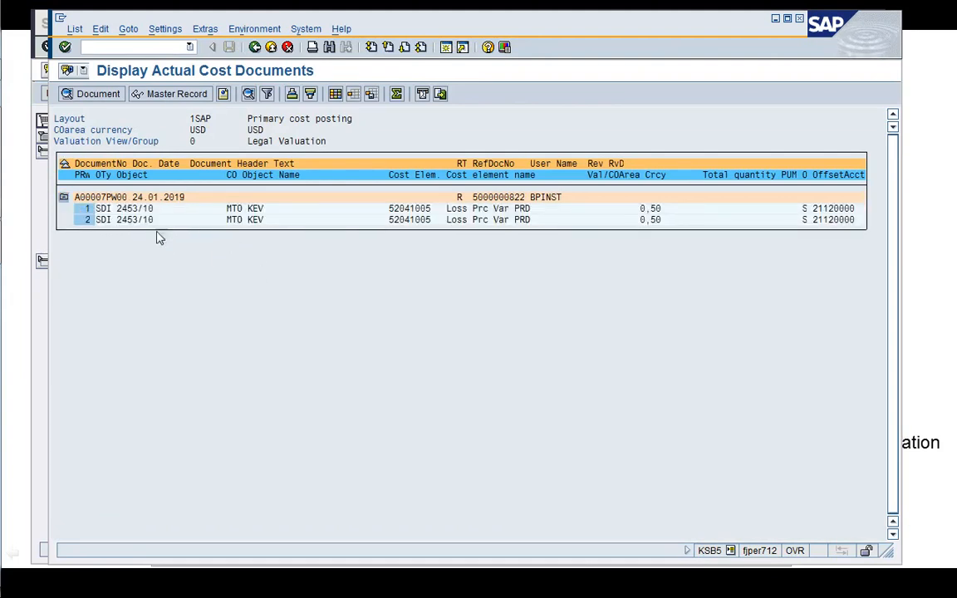
click(255, 47)
click(245, 244)
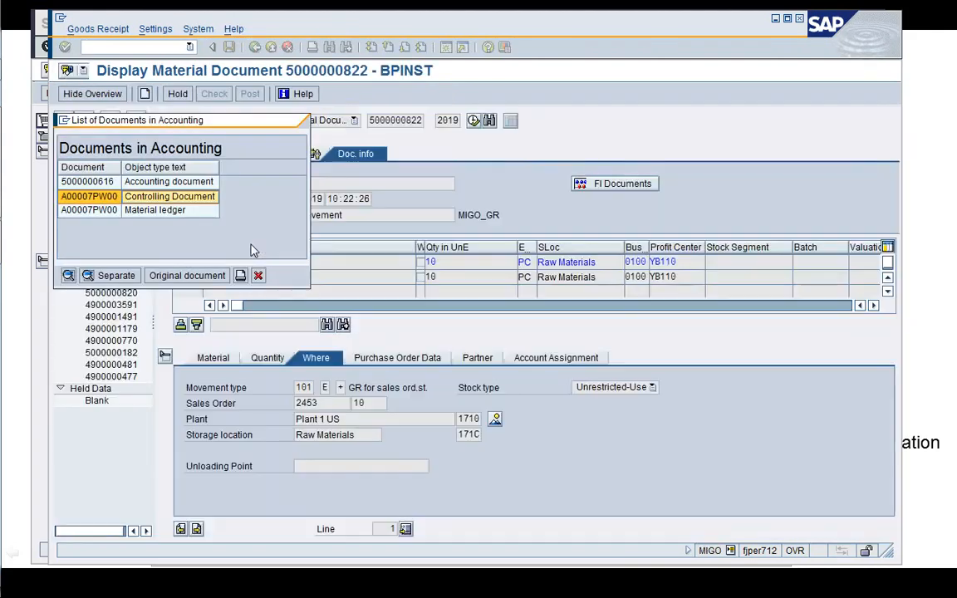
click(258, 275)
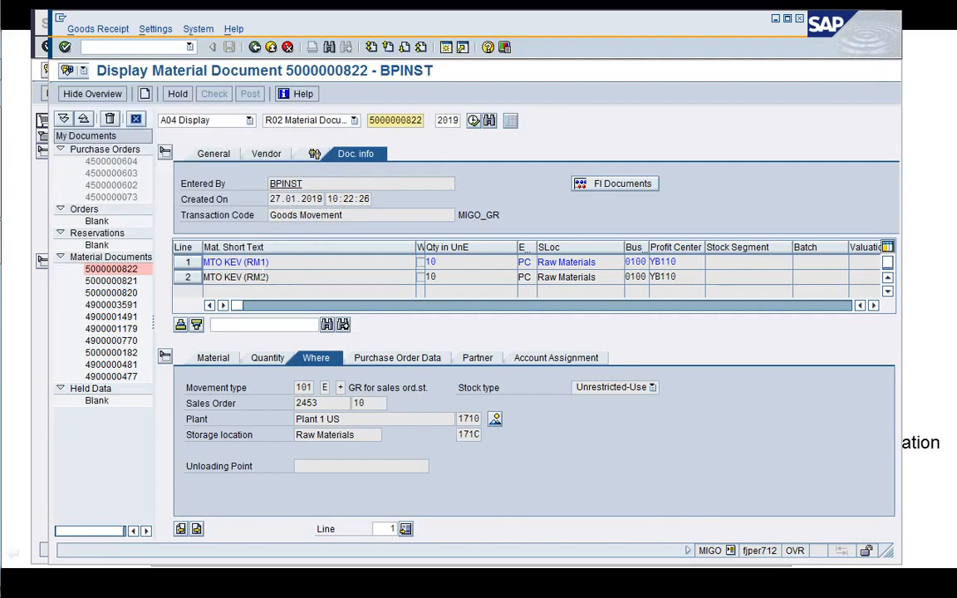
click(255, 47)
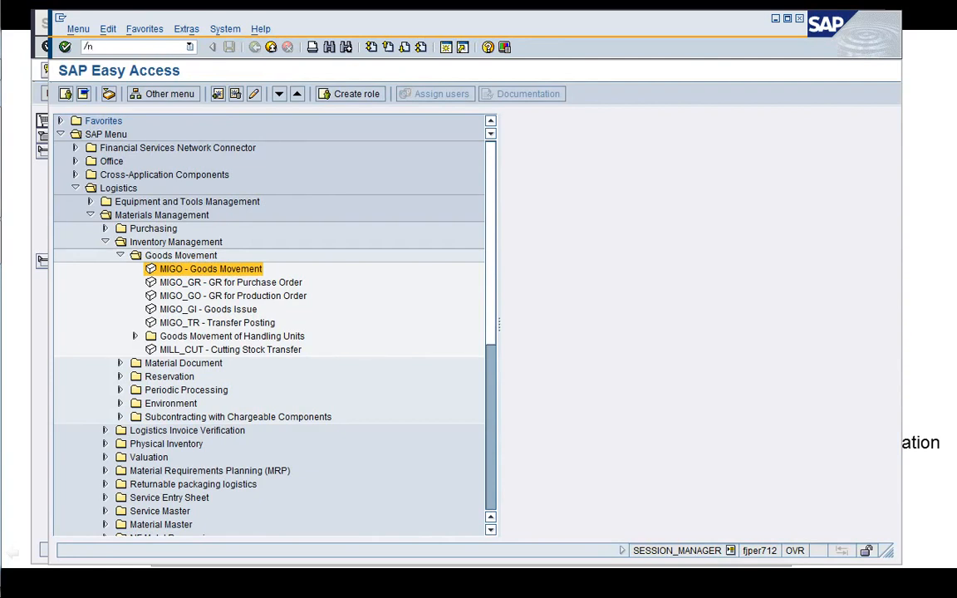
- Display the MMBE stock overview for material M100531071-D01 in plant 1710
key(Return)
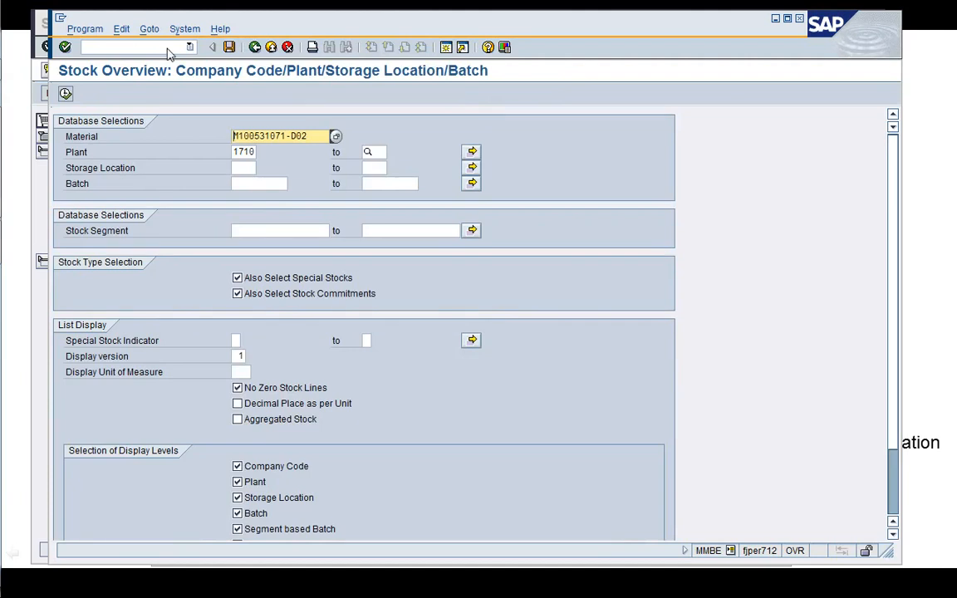
key(BackSpace)
key(BackSpace)
key(BackSpace)
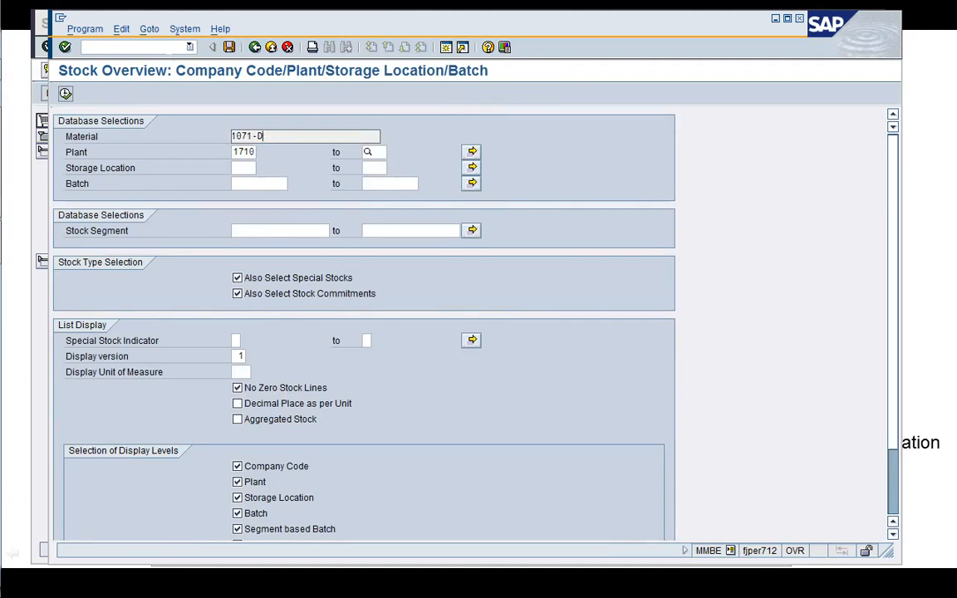
key(Return)
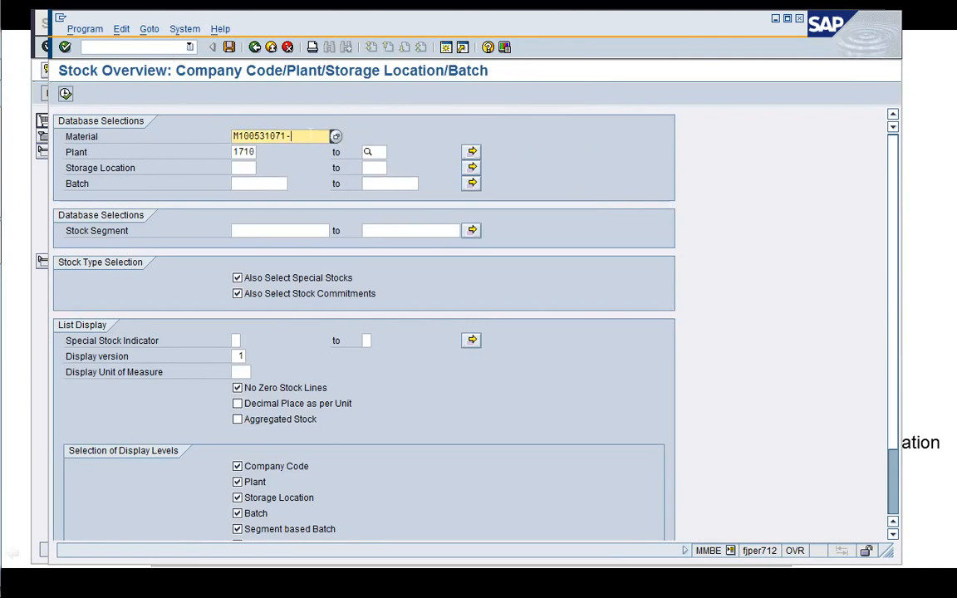
text(D01)
key(Return)
click(65, 94)
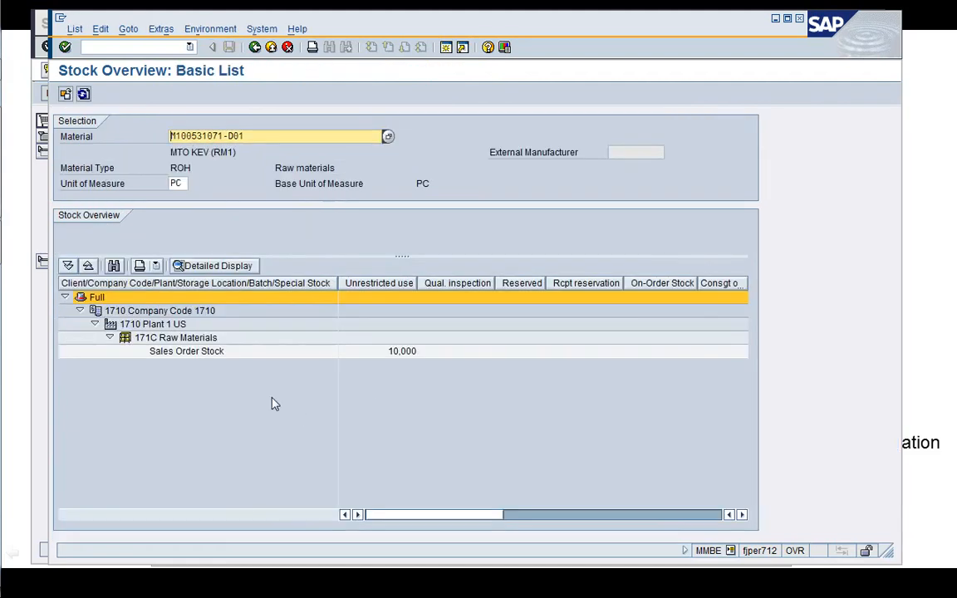
- Inspect the detailed display of the sales order stock in storage location 171C, and close it
click(210, 354)
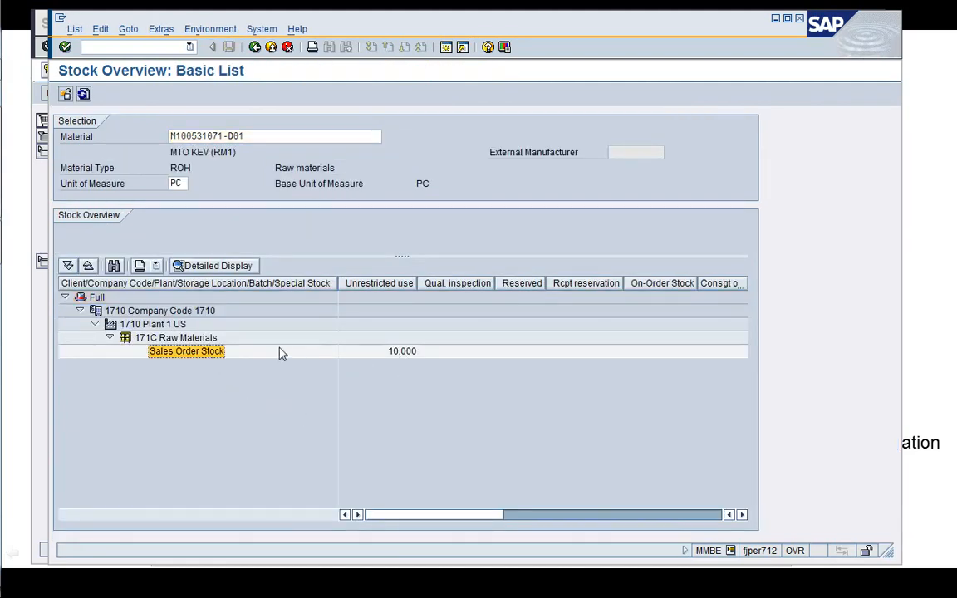
click(206, 266)
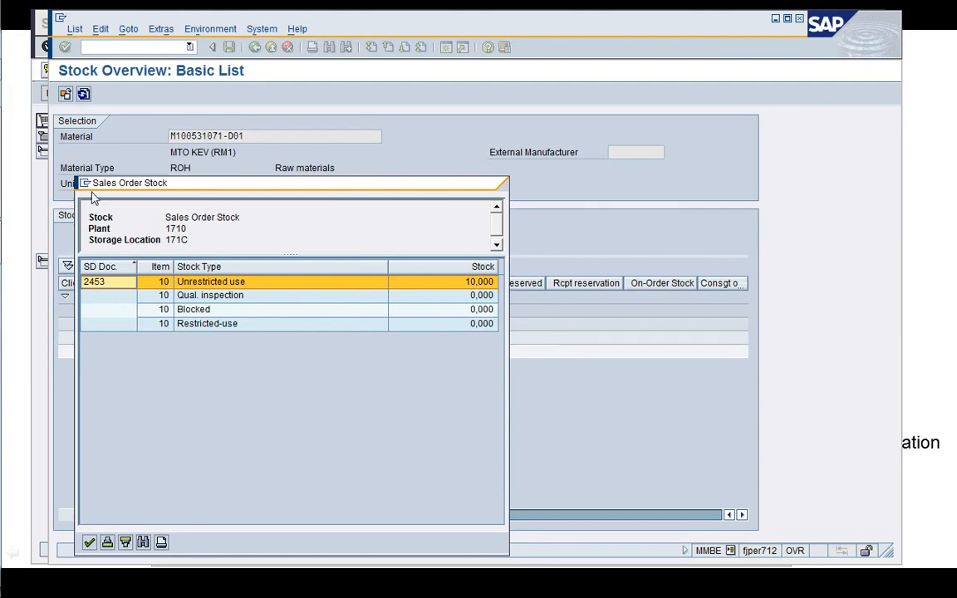
click(90, 543)
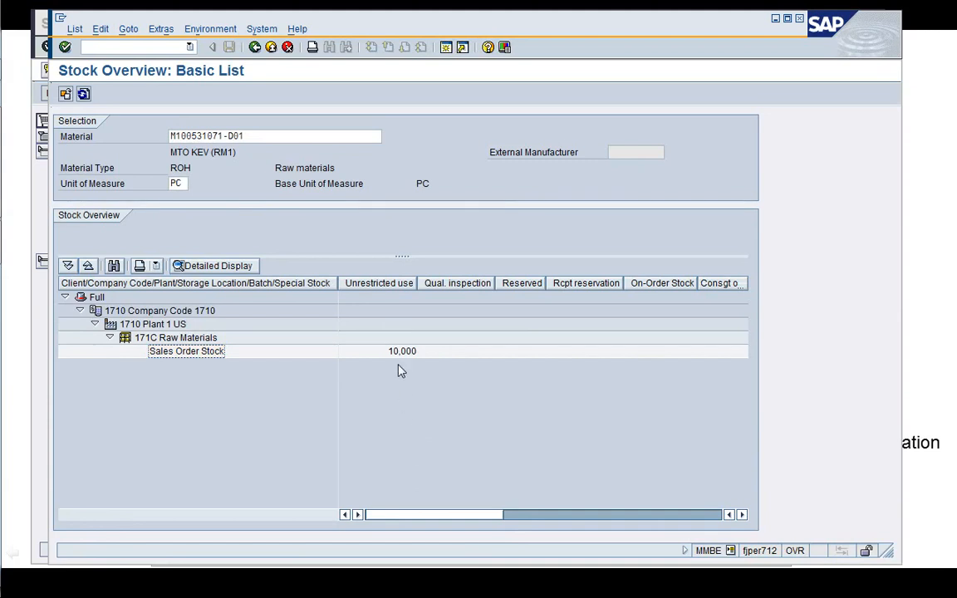
- Try to switch the stock overview to material M100531071-D02
click(257, 137)
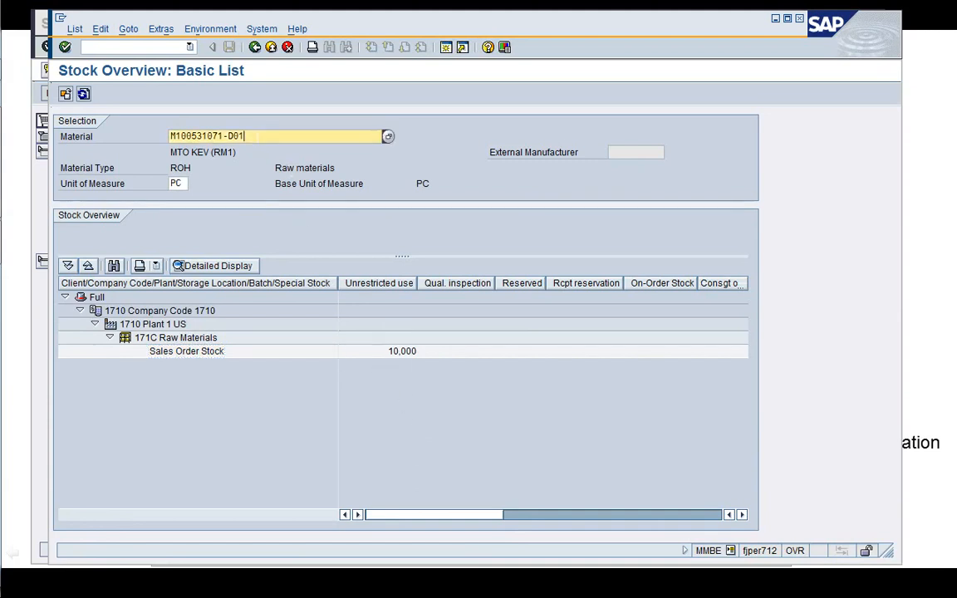
key(BackSpace)
text(2)
click(84, 98)
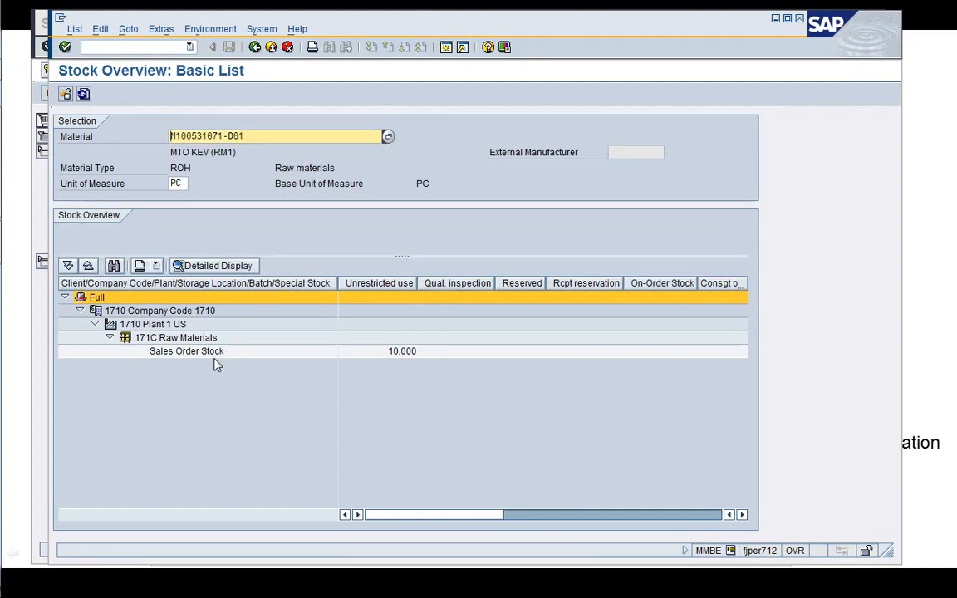
- Leave the stock overview without switching the material, and return to the Inventory Management folder in the SAP menu
click(254, 46)
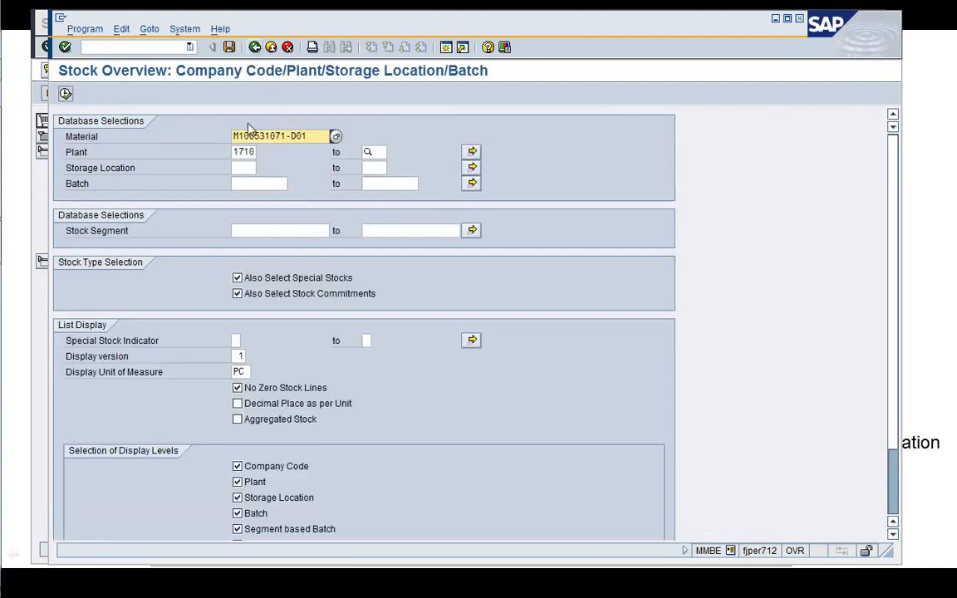
click(308, 137)
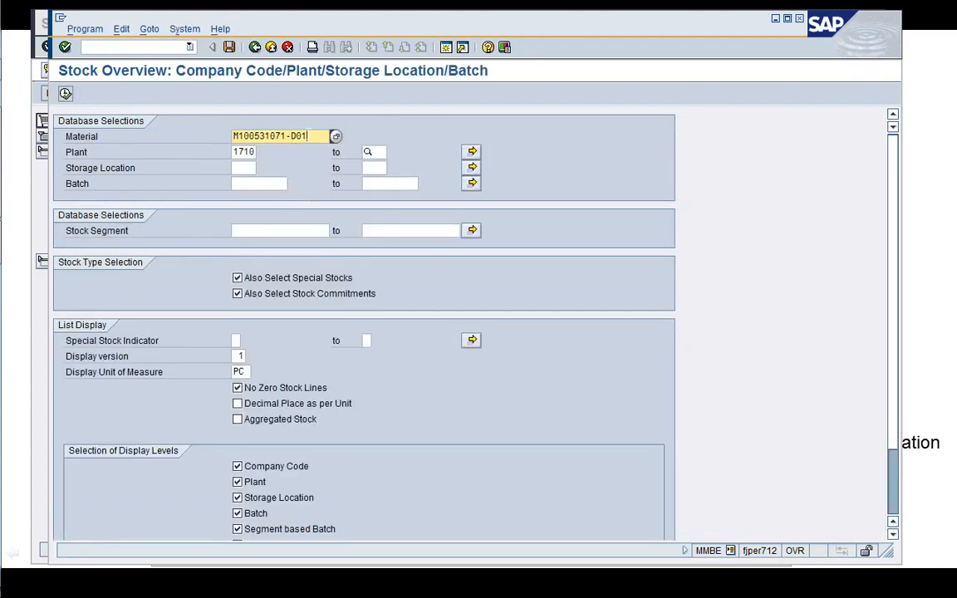
click(254, 47)
key(Left)
key(Left)
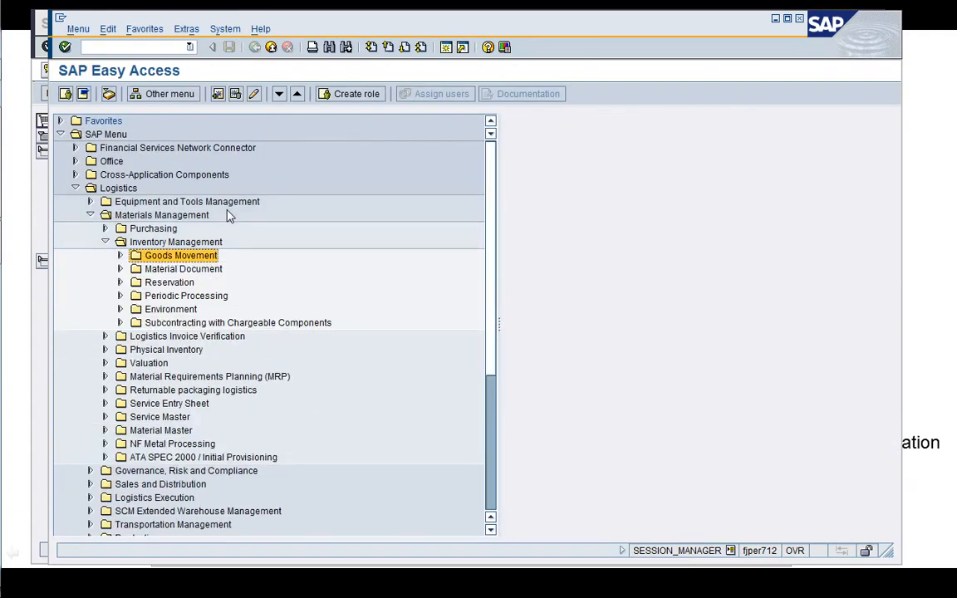
key(Left)
key(Left)
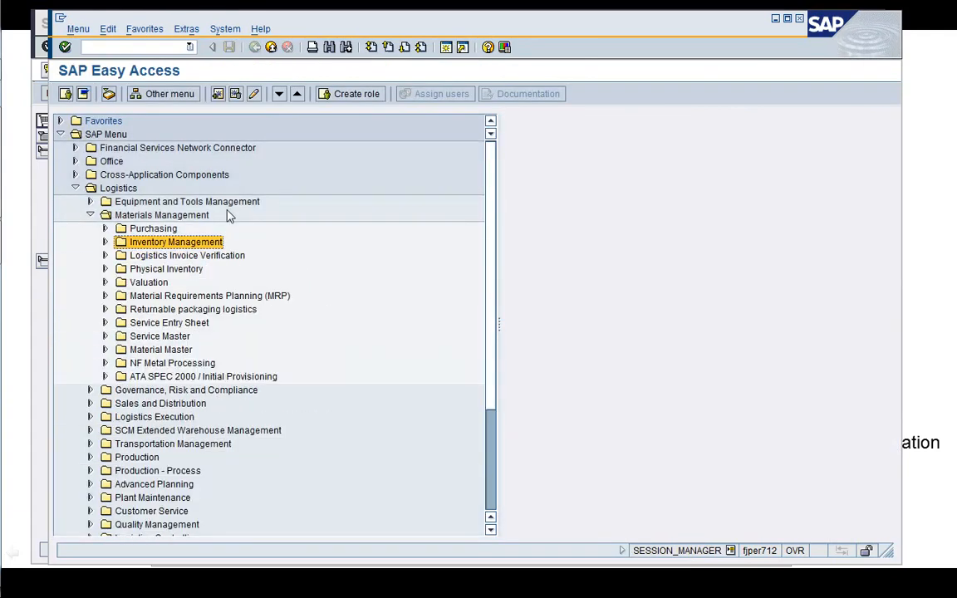
key(Down)
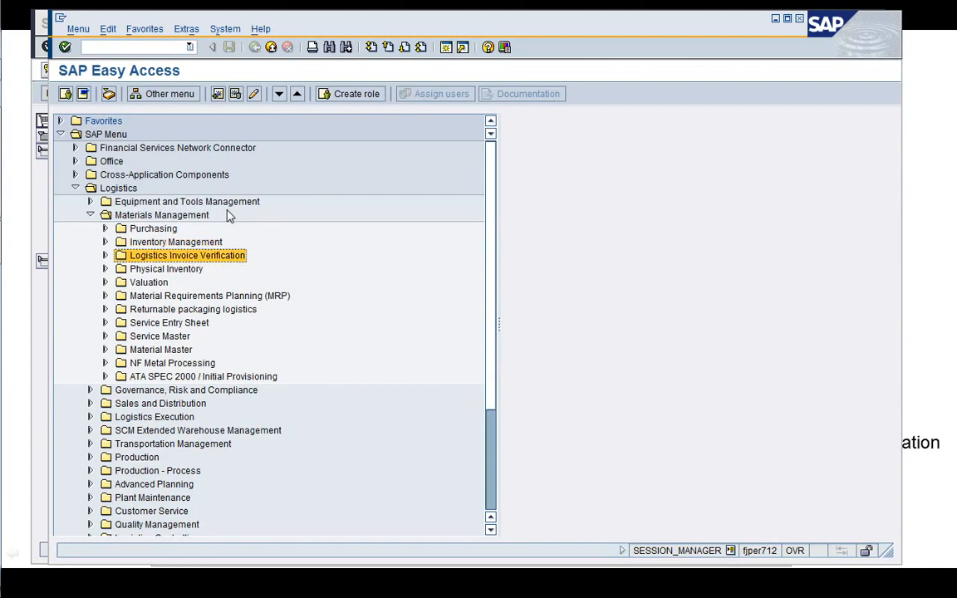
key(Down)
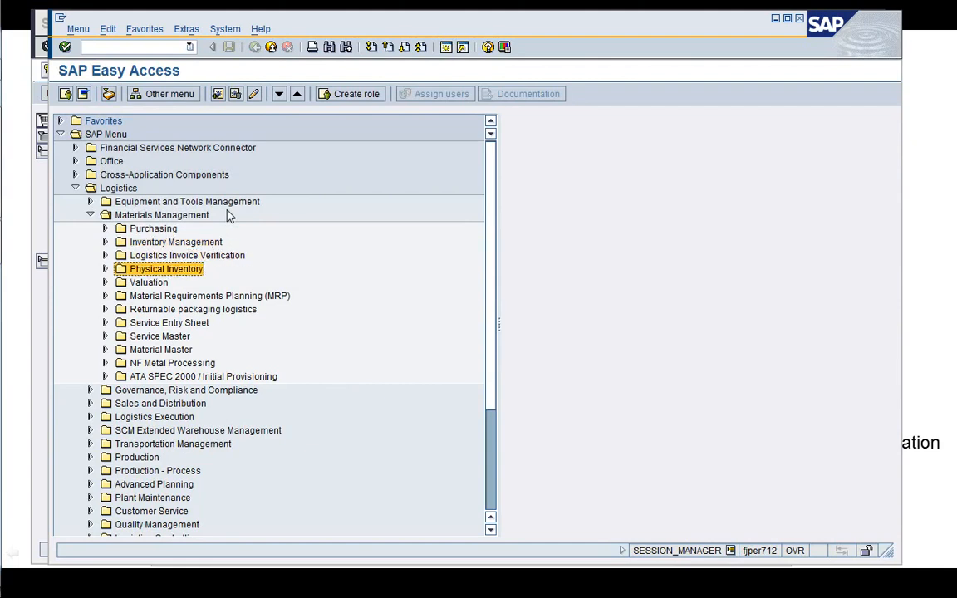
key(Up)
key(Up)
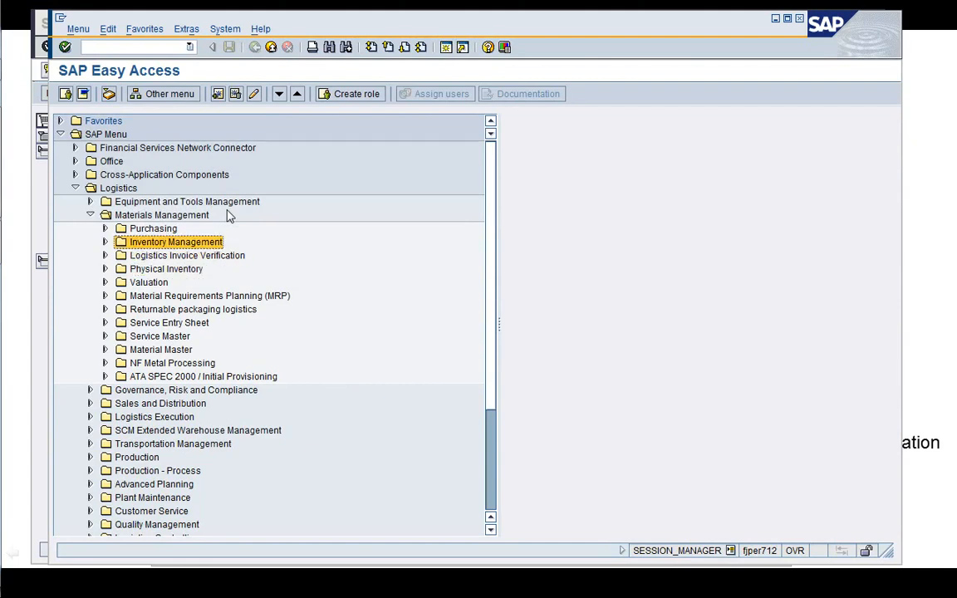
- Expand the Stock folder under Inventory Management > Environment in the SAP menu tree
key(Right)
key(Down)
key(Down)
key(Down)
key(Down)
key(Down)
key(Right)
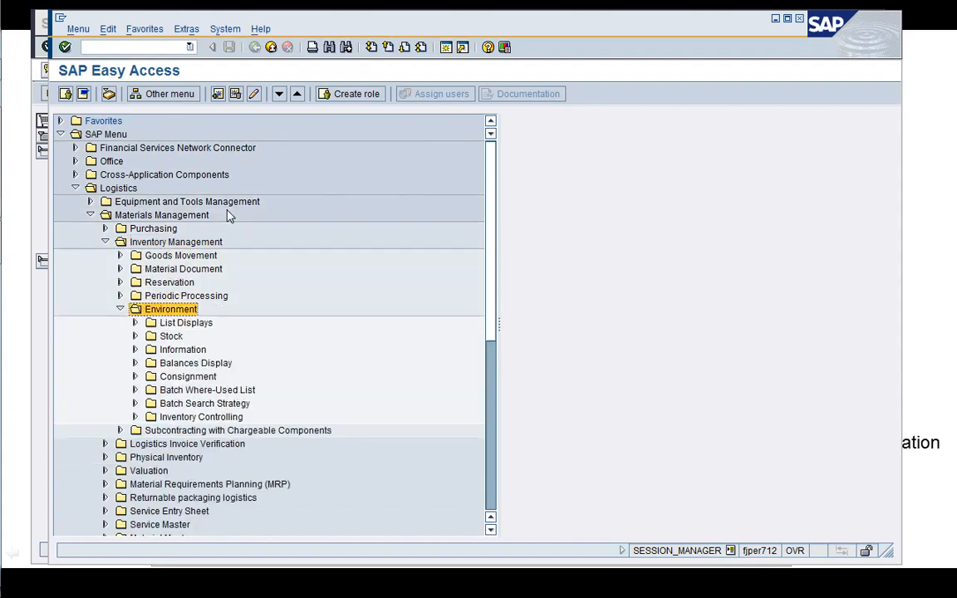
key(Down)
key(Down)
key(Right)
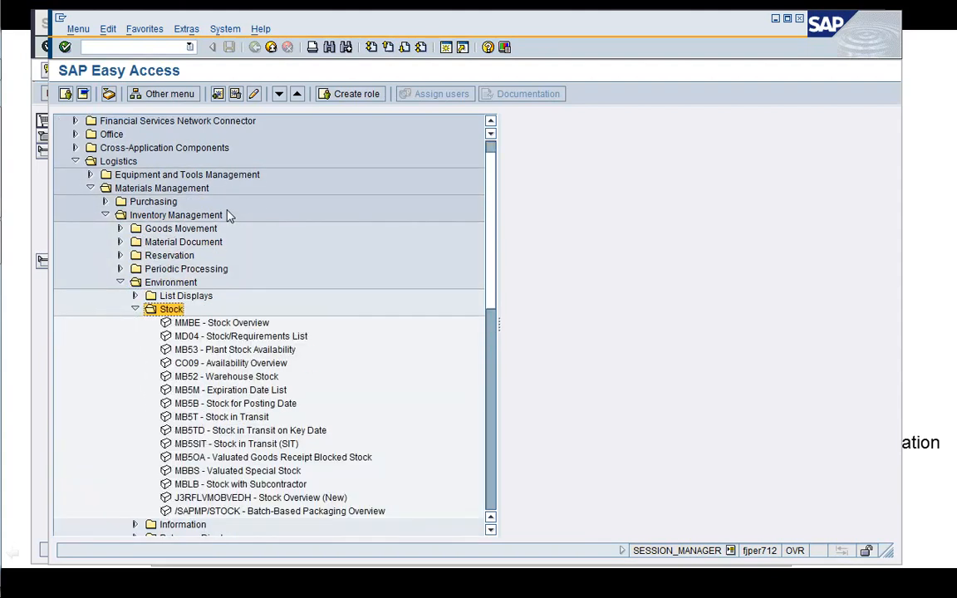
- Start the MBBS - Valuated Special Stock report from the Stock folder
key(Down)
key(Down)
key(Down)
key(Down)
key(Down)
key(Down)
key(Down)
key(Down)
key(Down)
key(Down)
key(Down)
key(Down)
key(Up)
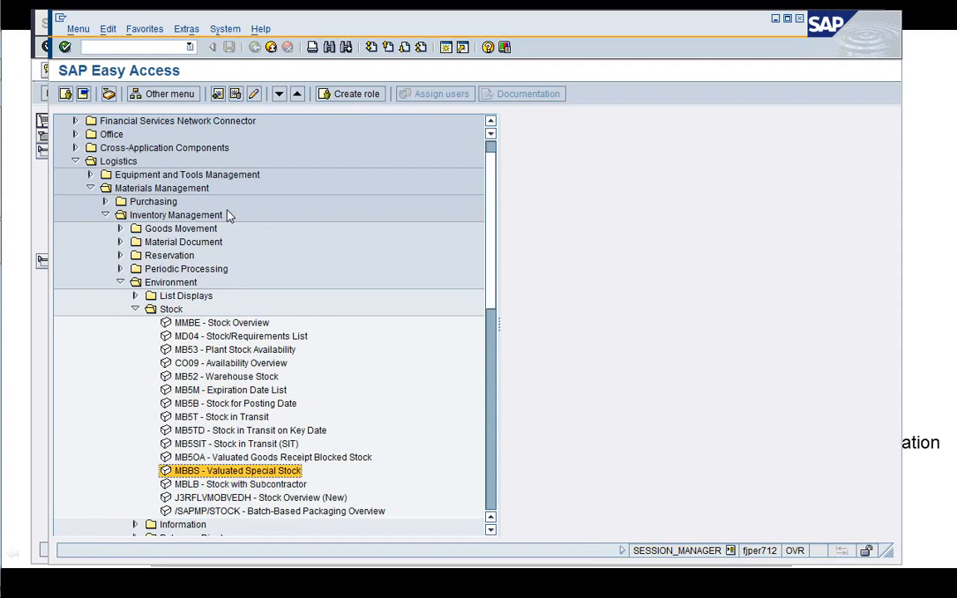
key(Return)
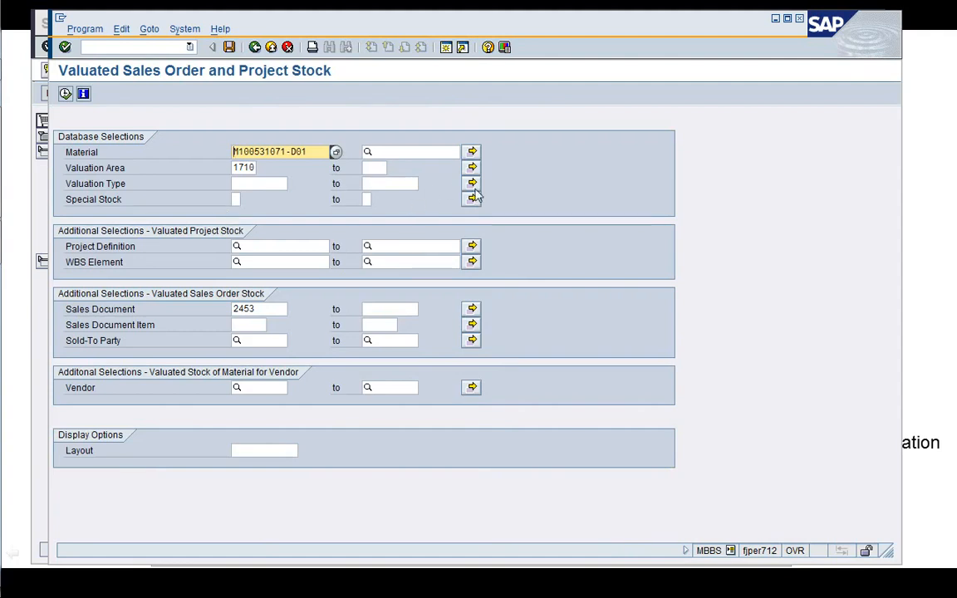
- Display the valuated sales order stock for materials M100531071-D01 to M100531071-D02 in valuation area 1710
key(Tab)
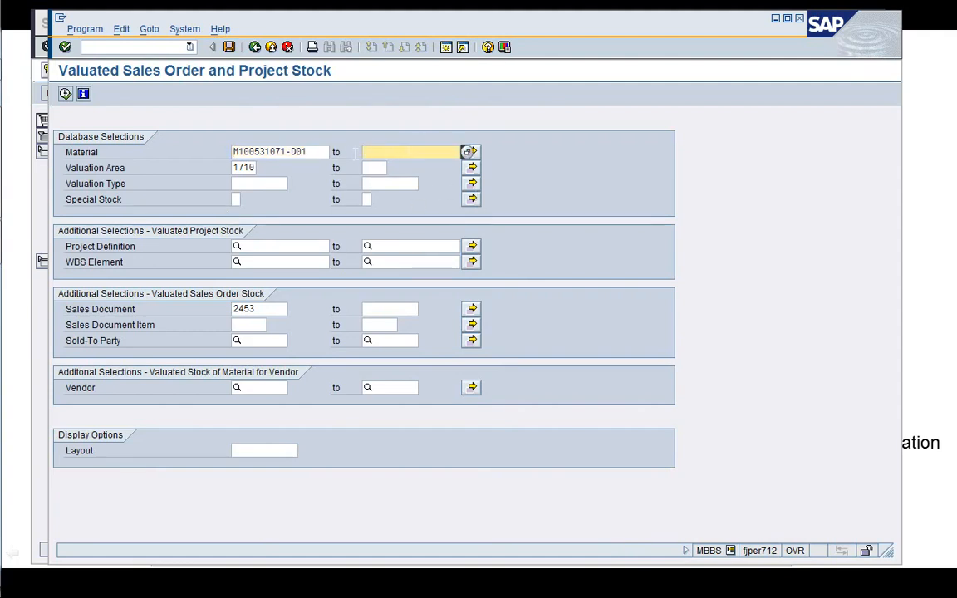
key(shift+Tab)
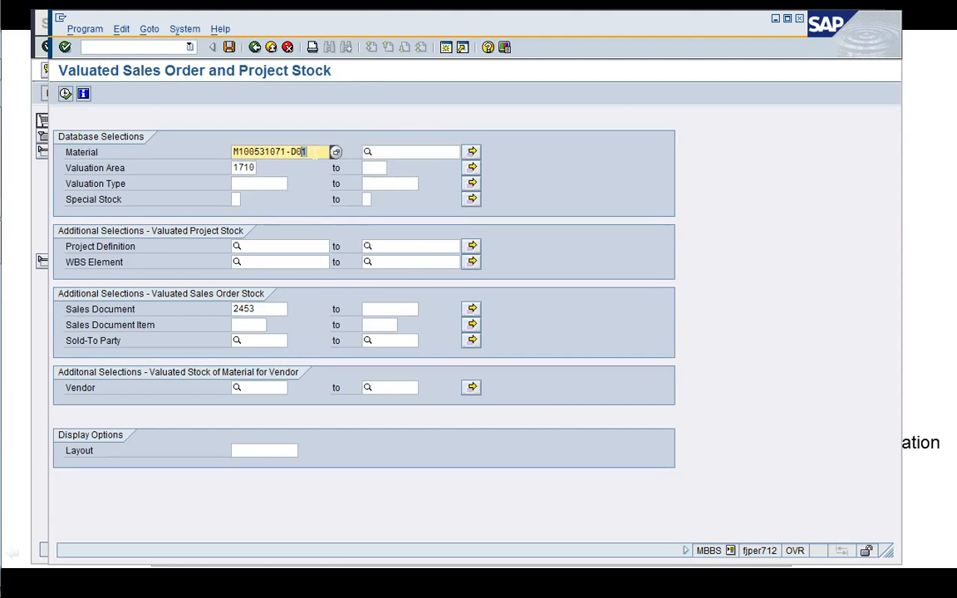
drag(303, 153, 232, 153)
key(ctrl+c)
key(Left)
key(Tab)
key(ctrl+v)
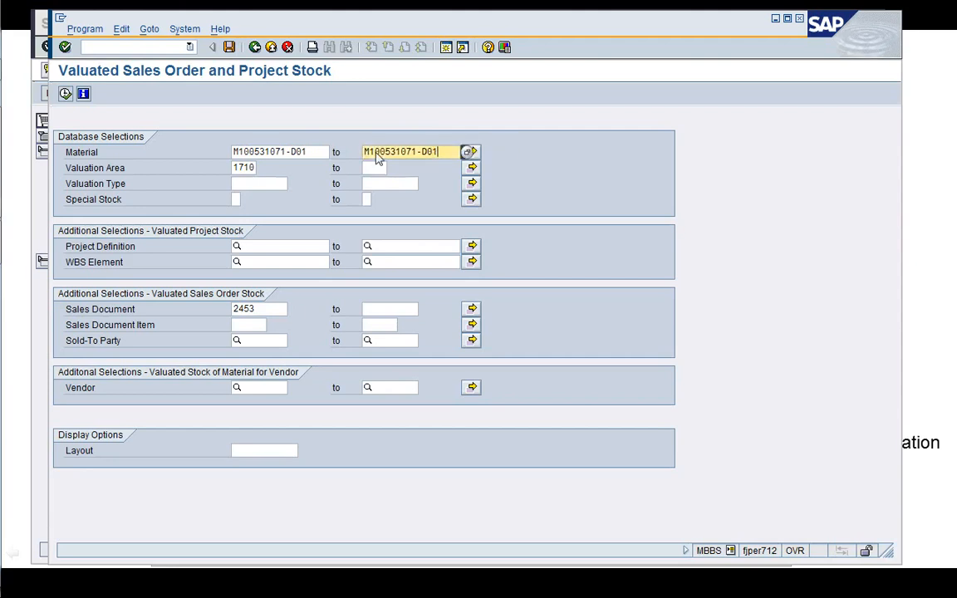
key(BackSpace)
text(2)
key(Return)
click(239, 201)
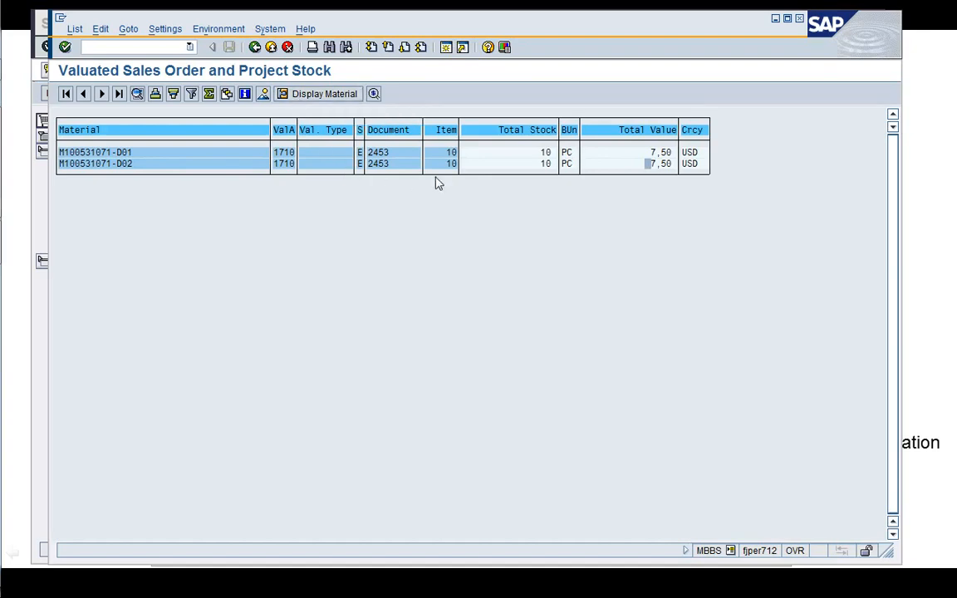
- Open a new session, start the SE16 Data Browser and open the selection screen for table MBEW
click(446, 47)
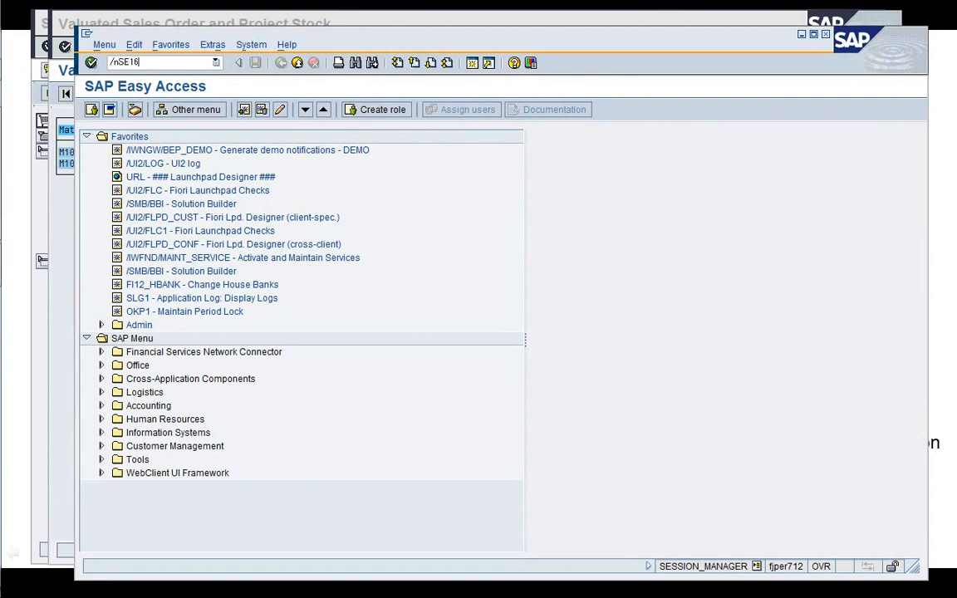
text(/nSE16)
key(Return)
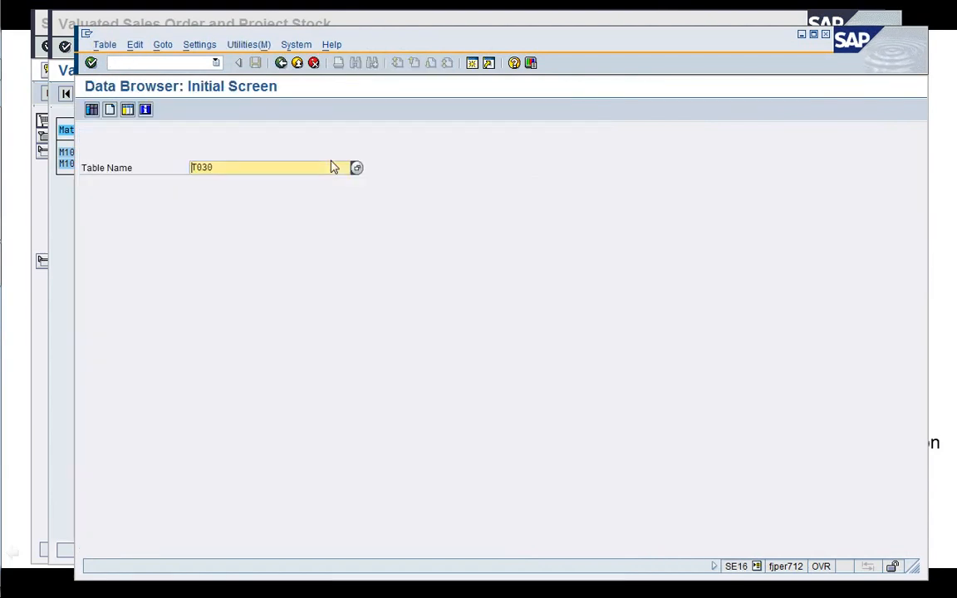
key(Return)
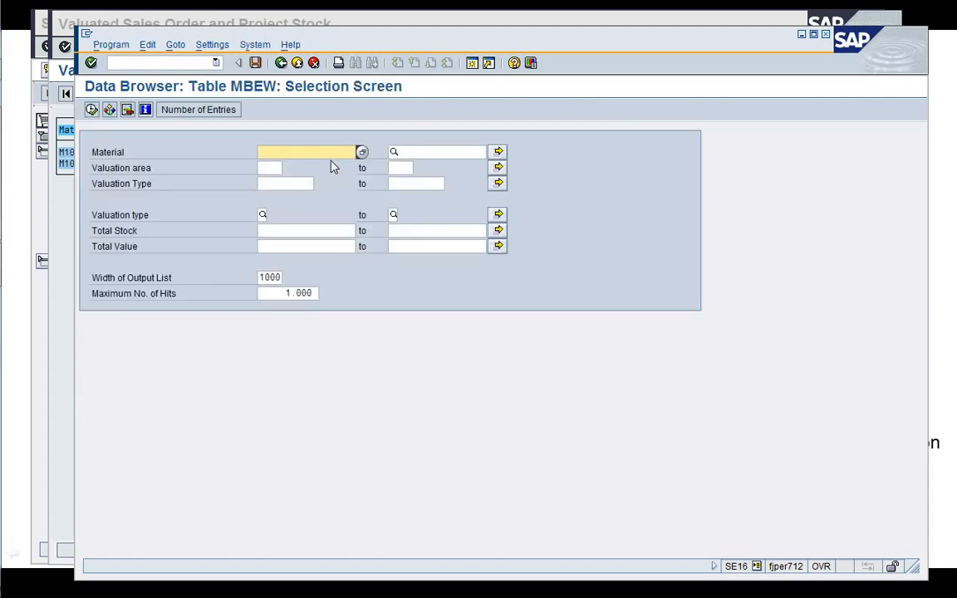
- Display the MBEW entries for materials M100531071-D01 to M100531071-D02 in valuation area 1710
click(270, 170)
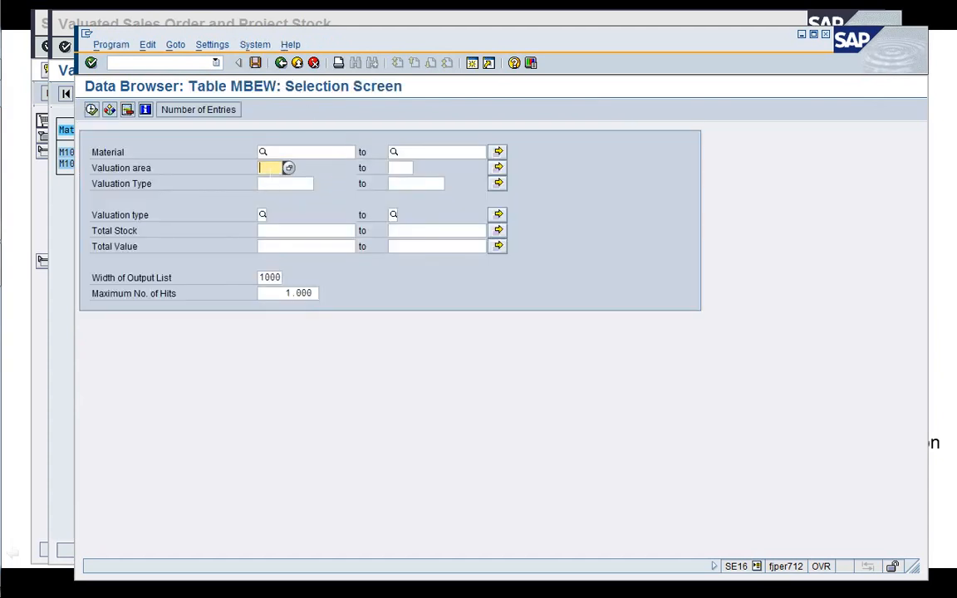
text(1710)
key(Return)
click(261, 152)
key(ctrl+v)
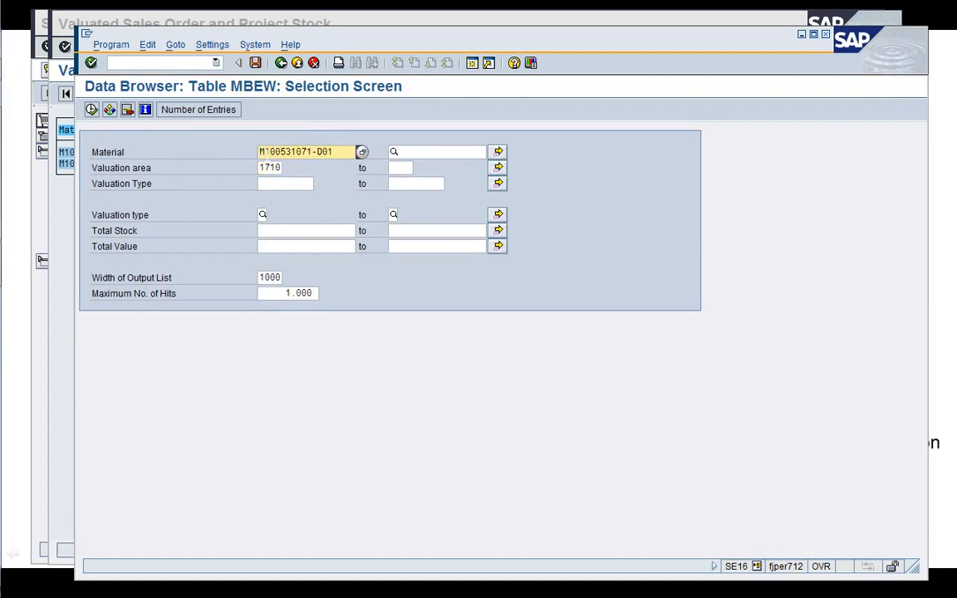
key(Tab)
key(ctrl+v)
key(BackSpace)
text(2)
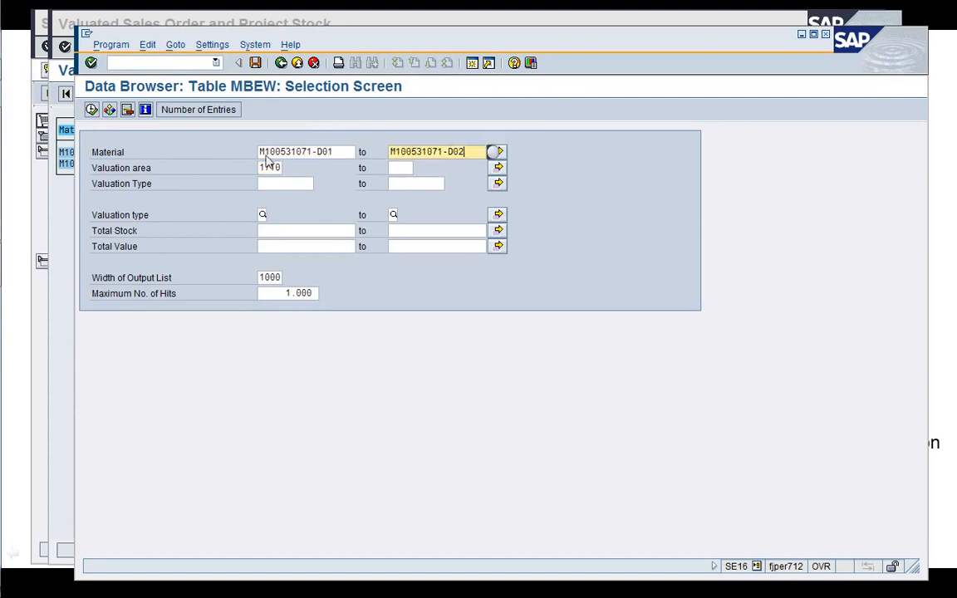
click(92, 110)
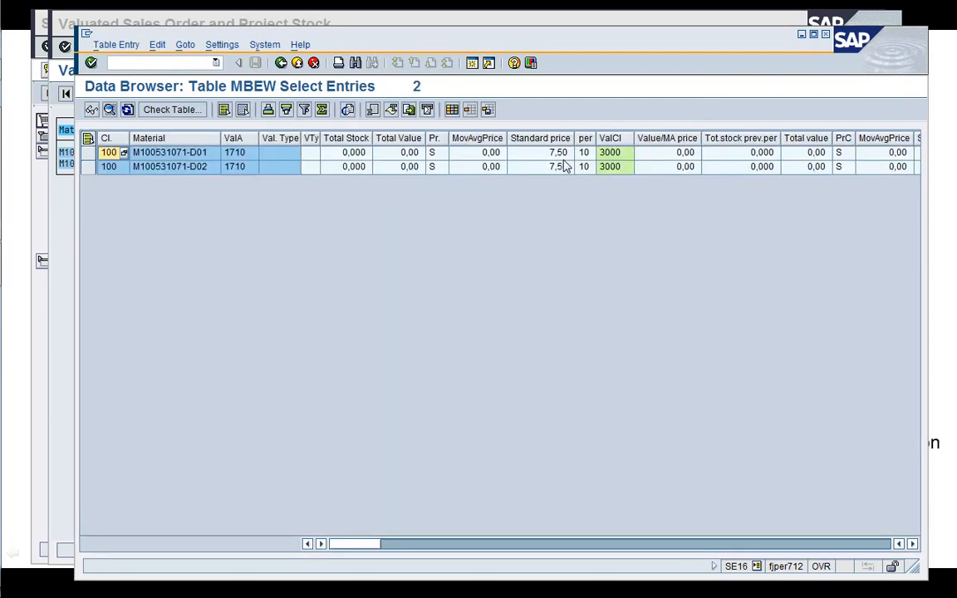
- Check the total stock of both materials in MBEW, and return to the Data Browser's initial screen
click(355, 153)
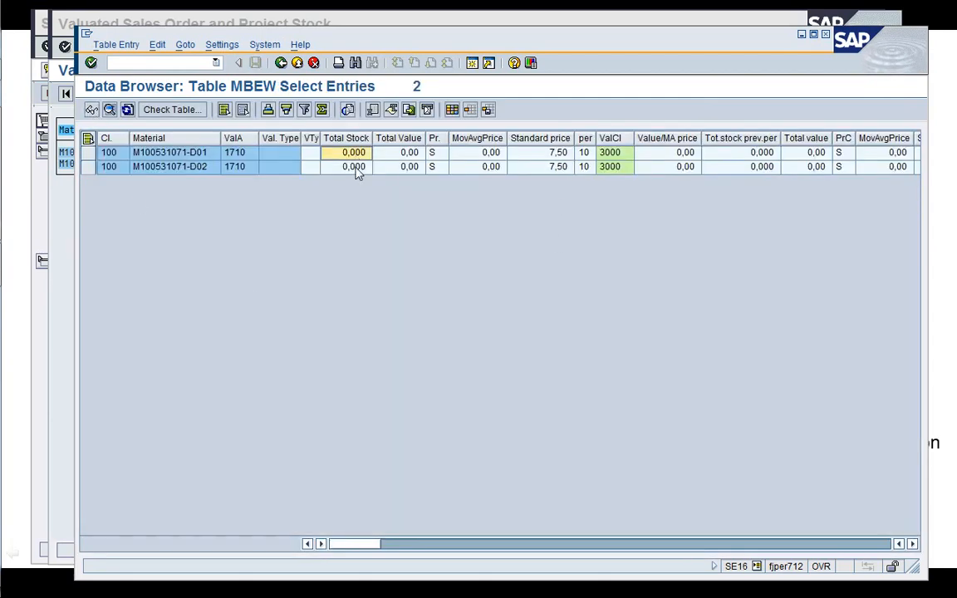
click(356, 166)
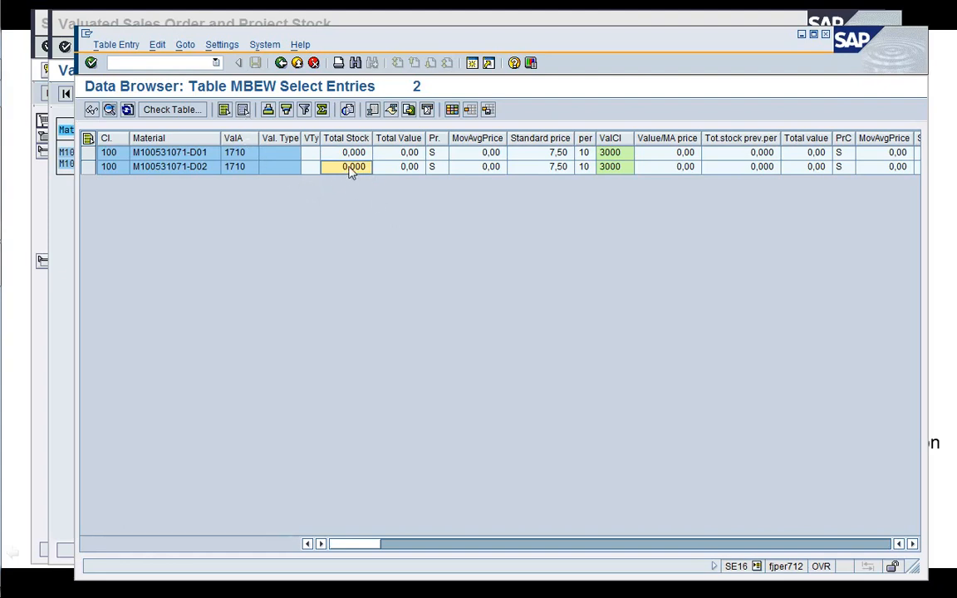
click(280, 63)
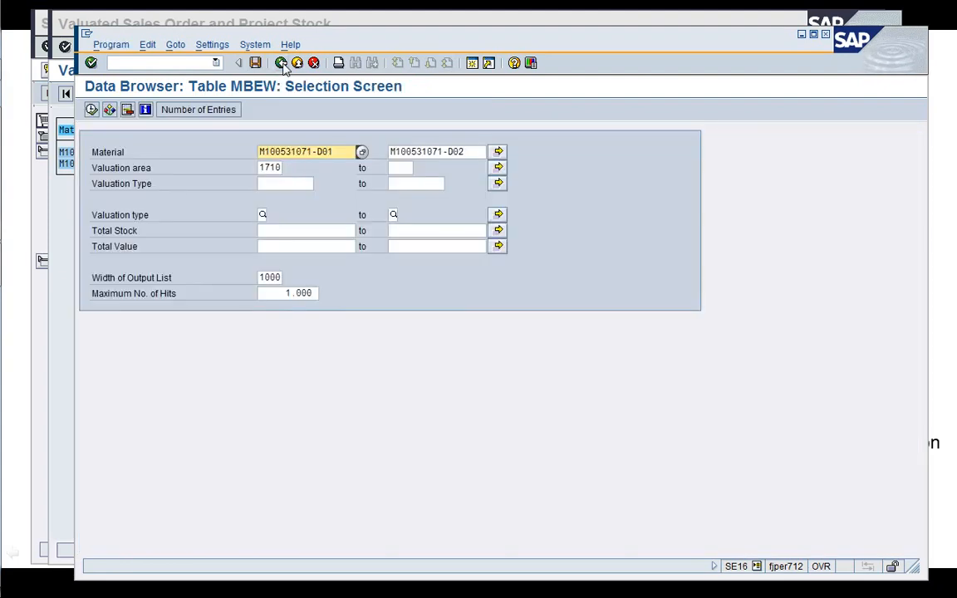
click(280, 64)
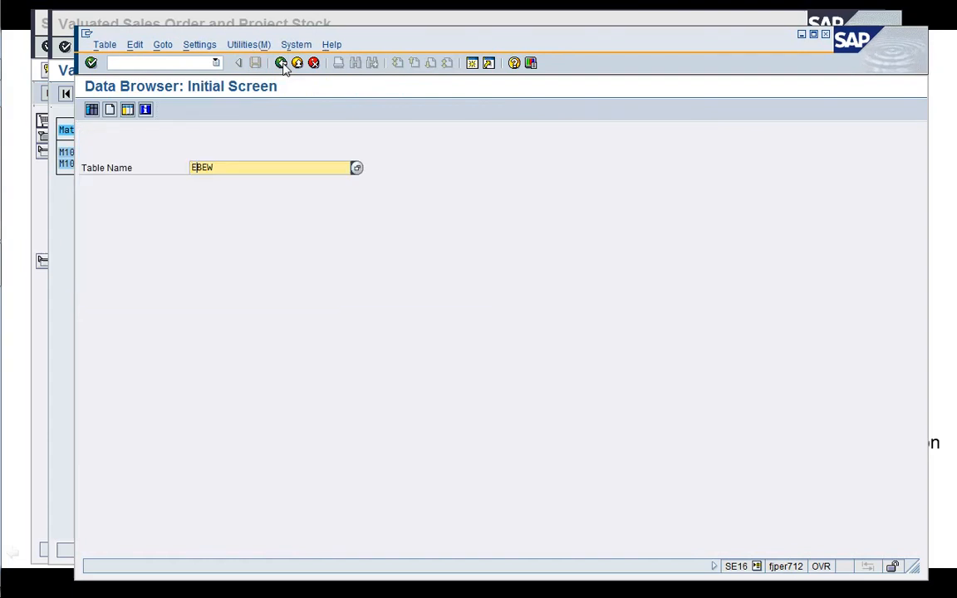
- Display the entries of table EBEW for materials M100531071-D01 to M100531071-D02 in valuation area 1710
text(E)
key(Return)
click(277, 169)
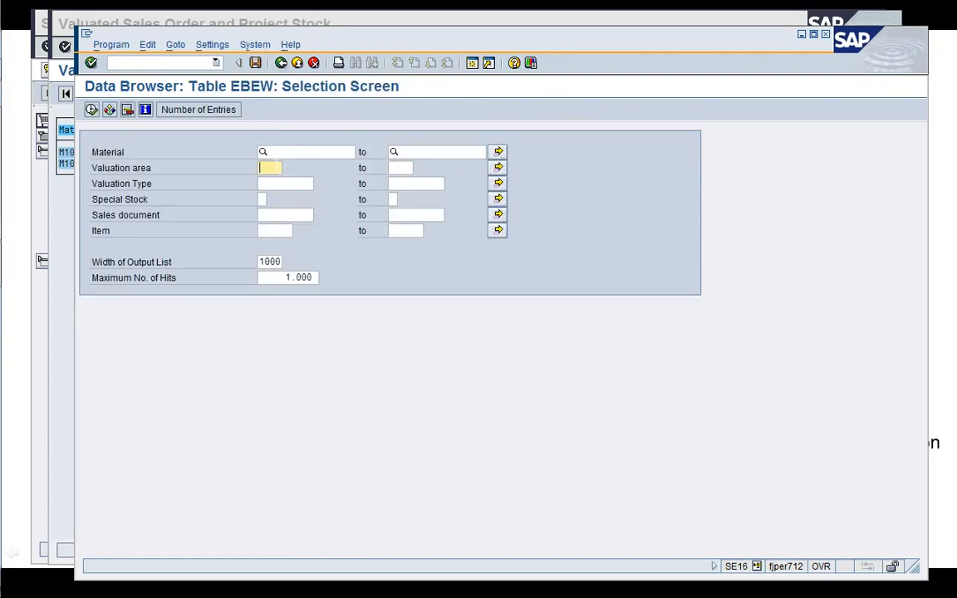
text(1710)
key(shift+Tab)
key(shift+Tab)
key(ctrl+v)
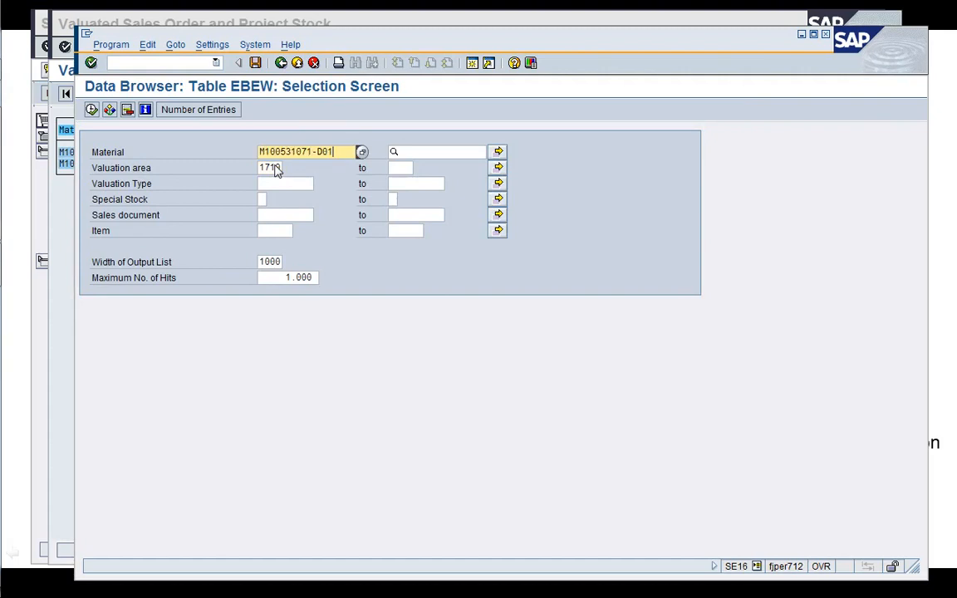
key(Tab)
key(ctrl+v)
key(BackSpace)
text(2)
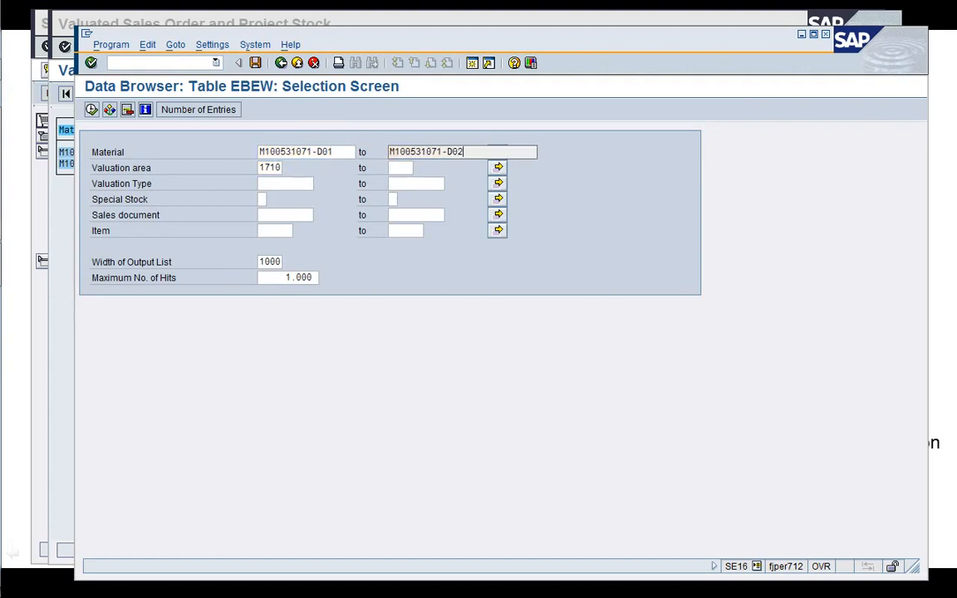
click(91, 109)
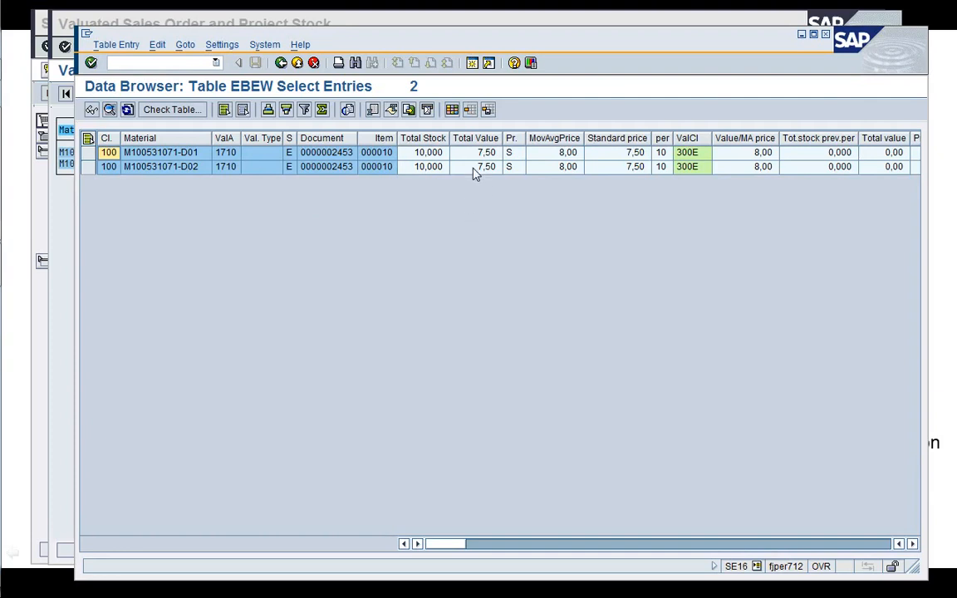
- Check the total value and moving average price of M100531071-D02 in EBEW, and shorten the window to compare with the MBBS list
click(474, 167)
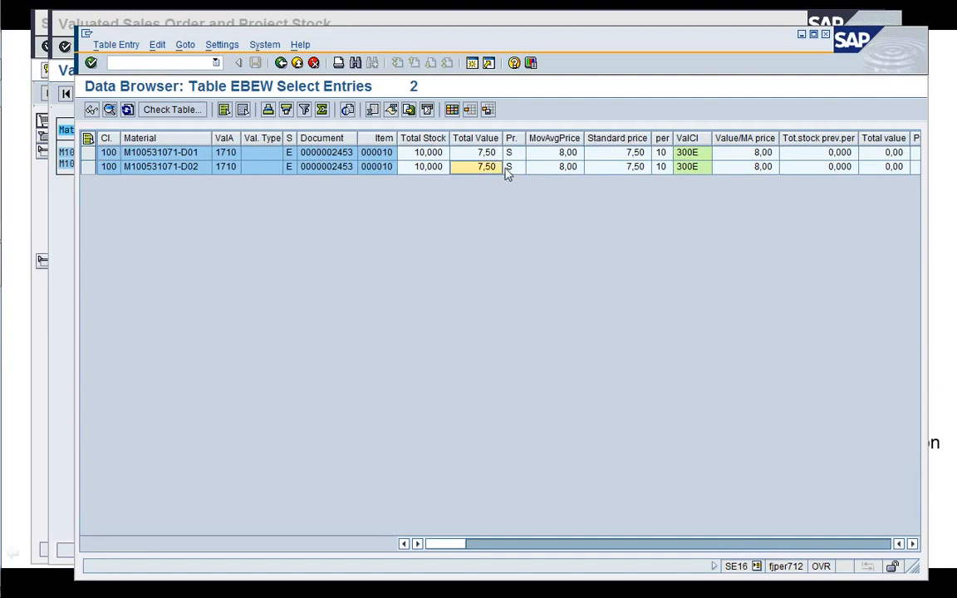
click(572, 171)
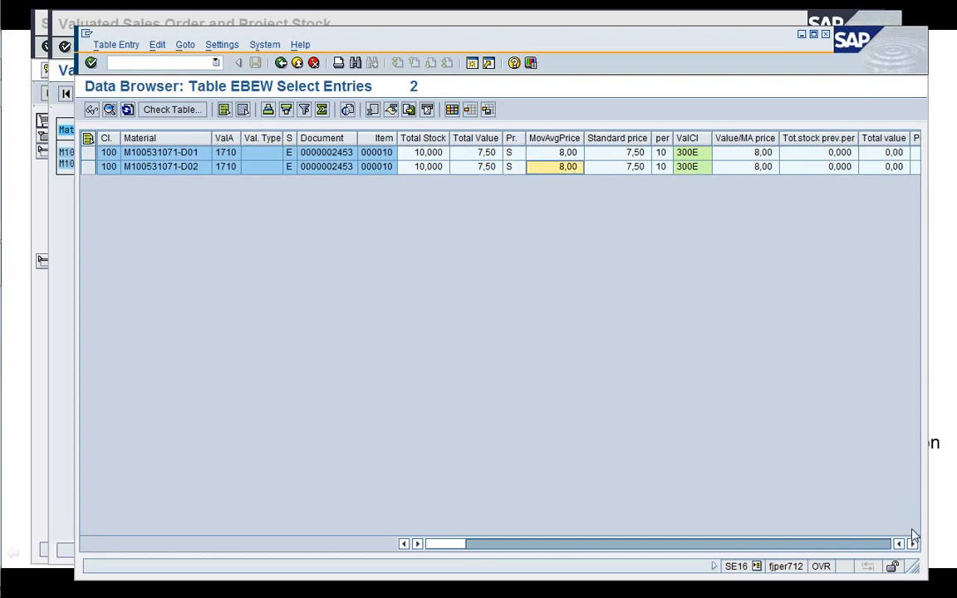
drag(912, 565, 902, 339)
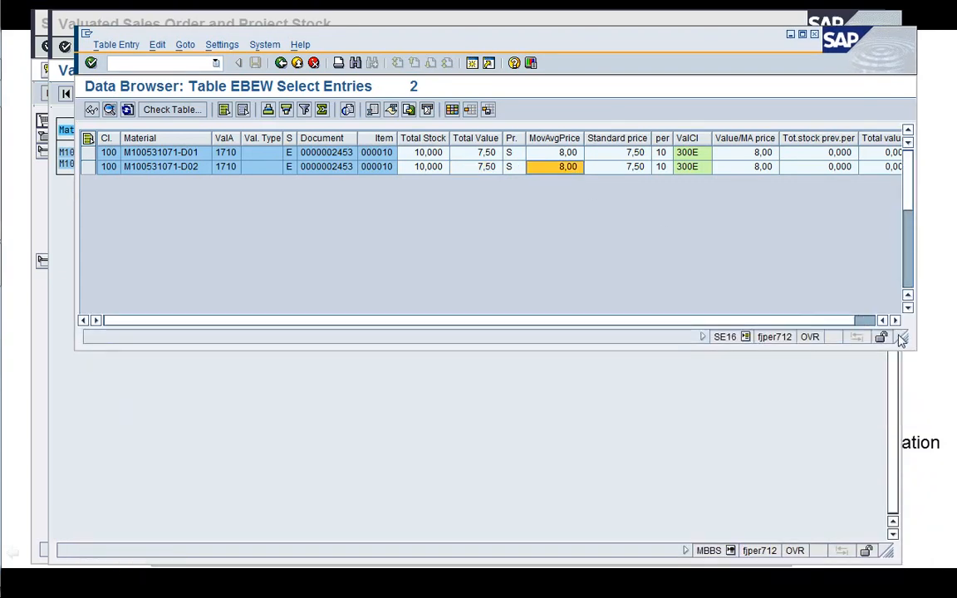
click(747, 479)
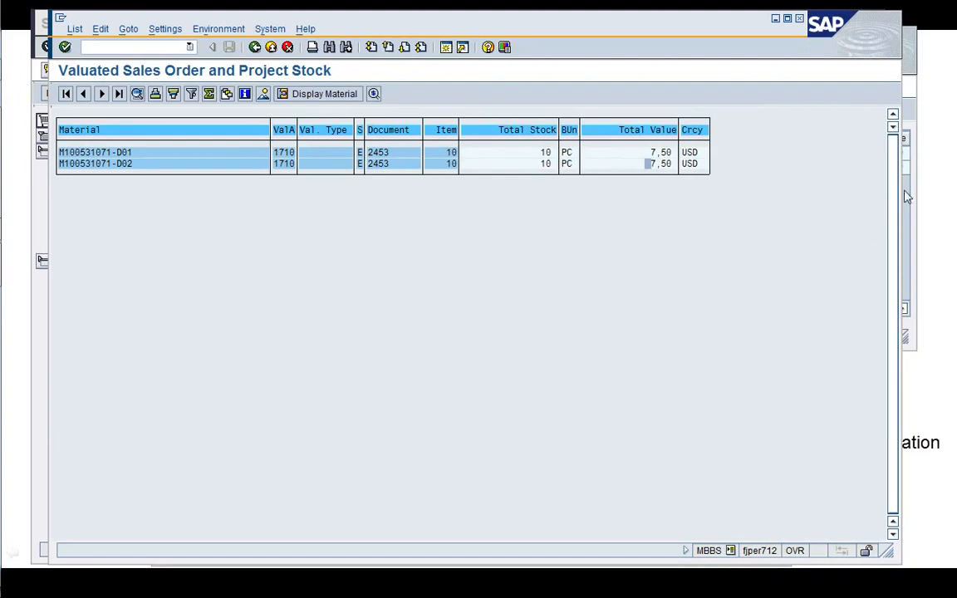
click(910, 215)
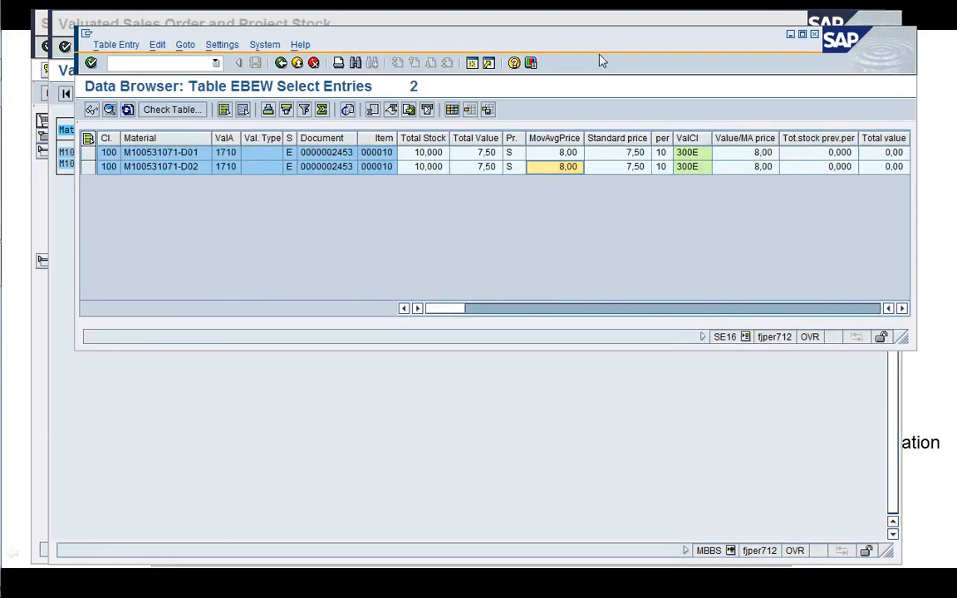
- Arrange the EBEW list below the MBBS list and open the planning strategy overview (OPPS) in a new, resized session
drag(594, 46, 592, 222)
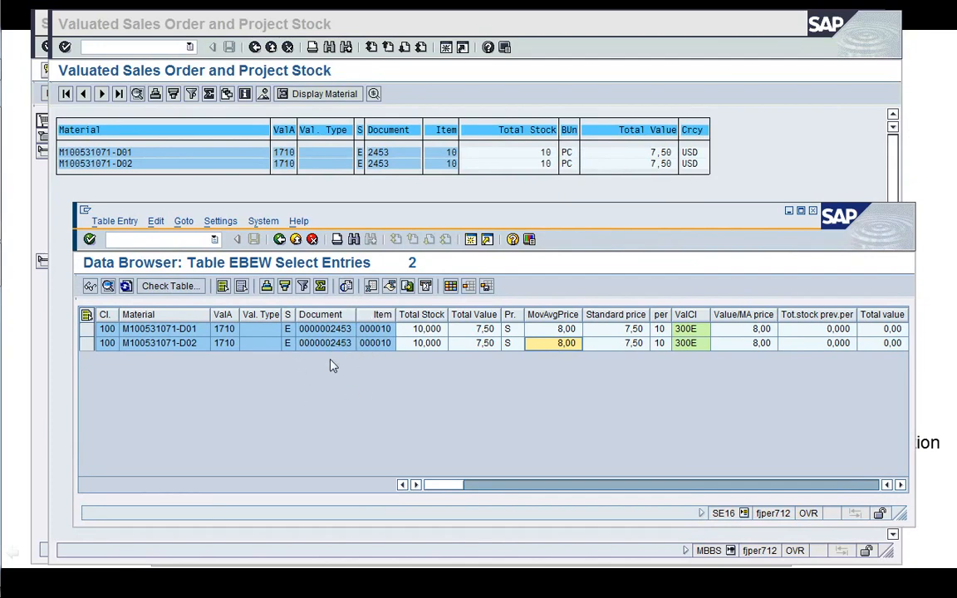
click(473, 241)
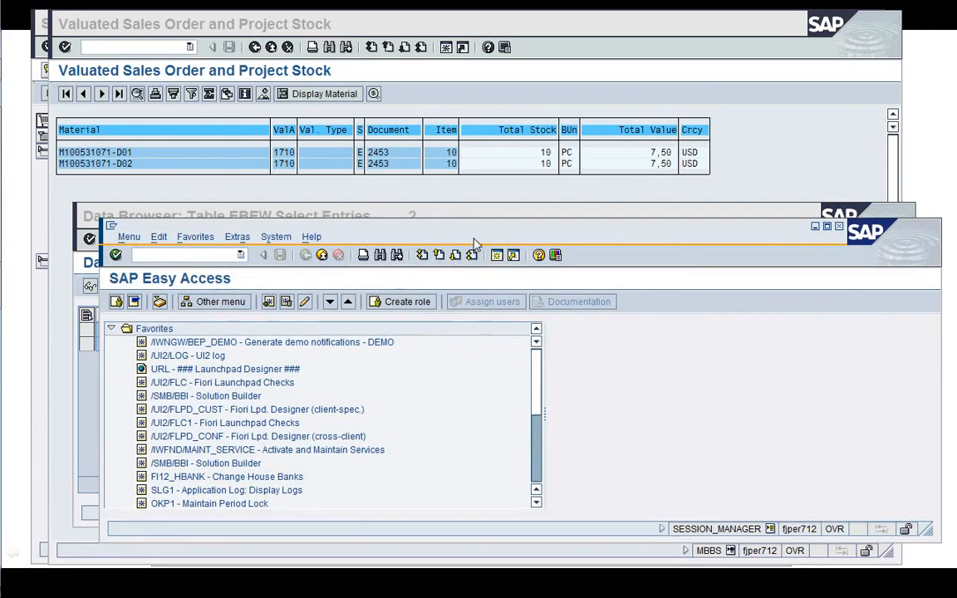
drag(475, 236, 440, 26)
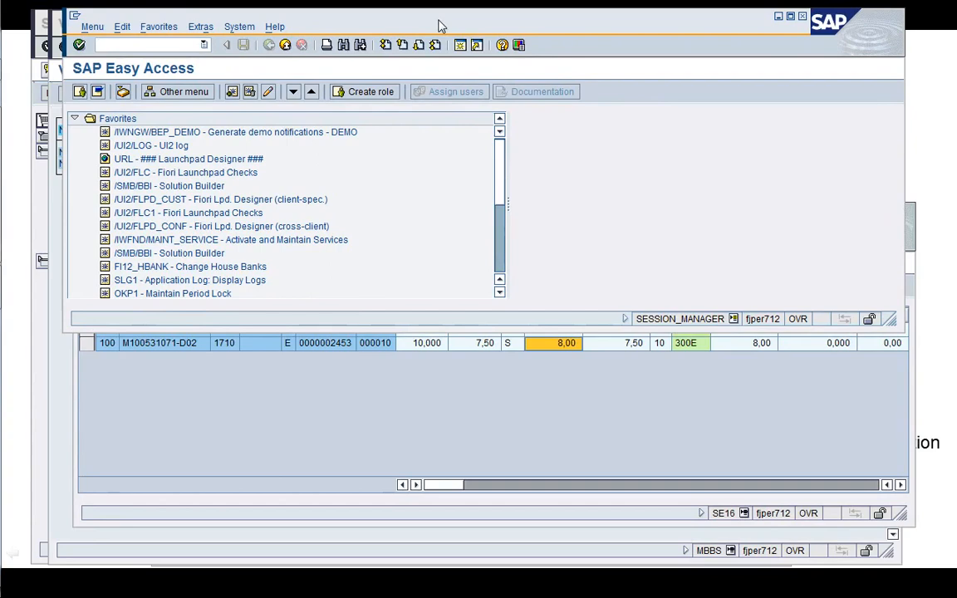
text(/nopps)
key(Return)
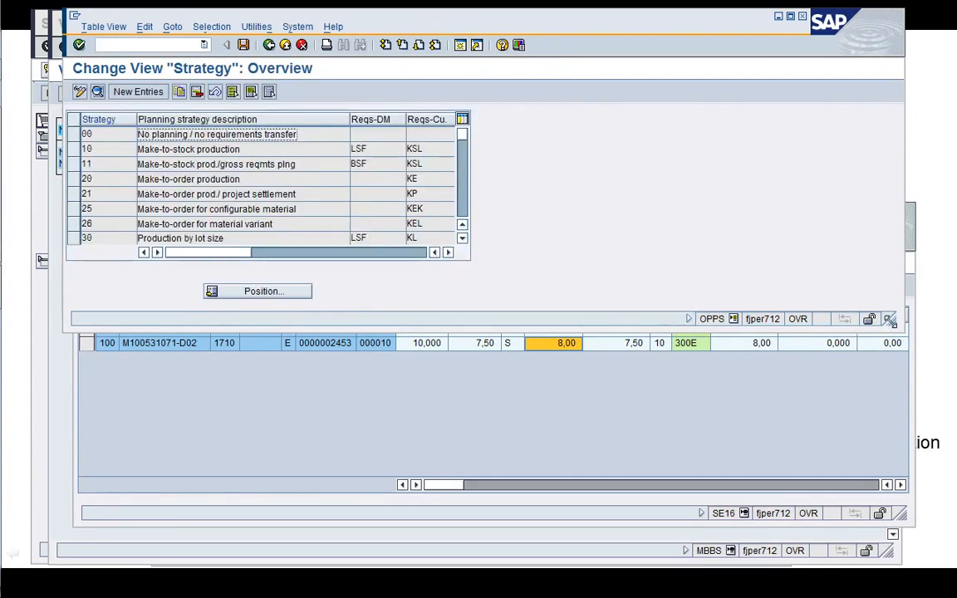
drag(890, 321, 708, 499)
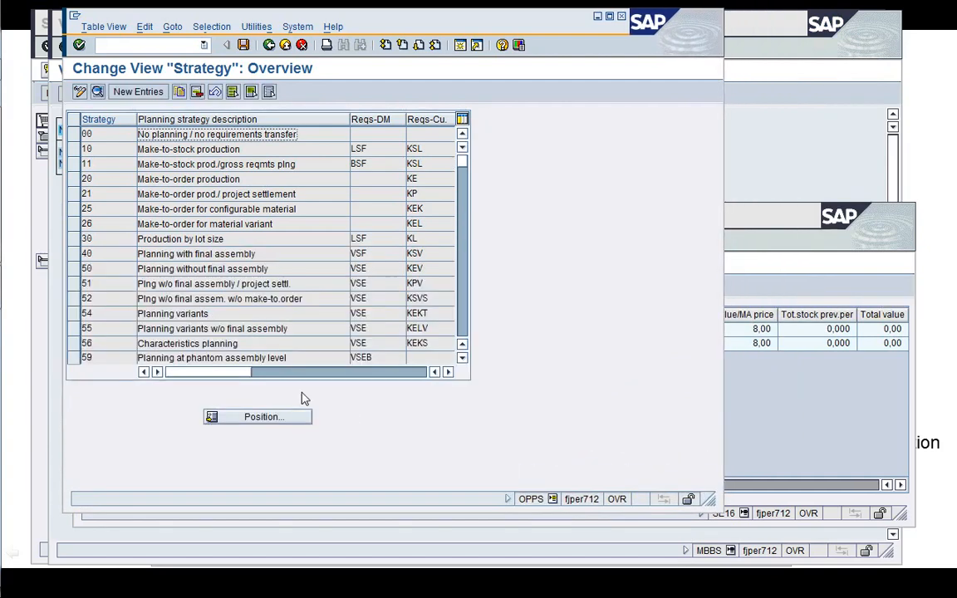
- Display the details of strategy 50, Planning without final assembly, with customer requirements type KEV
click(88, 270)
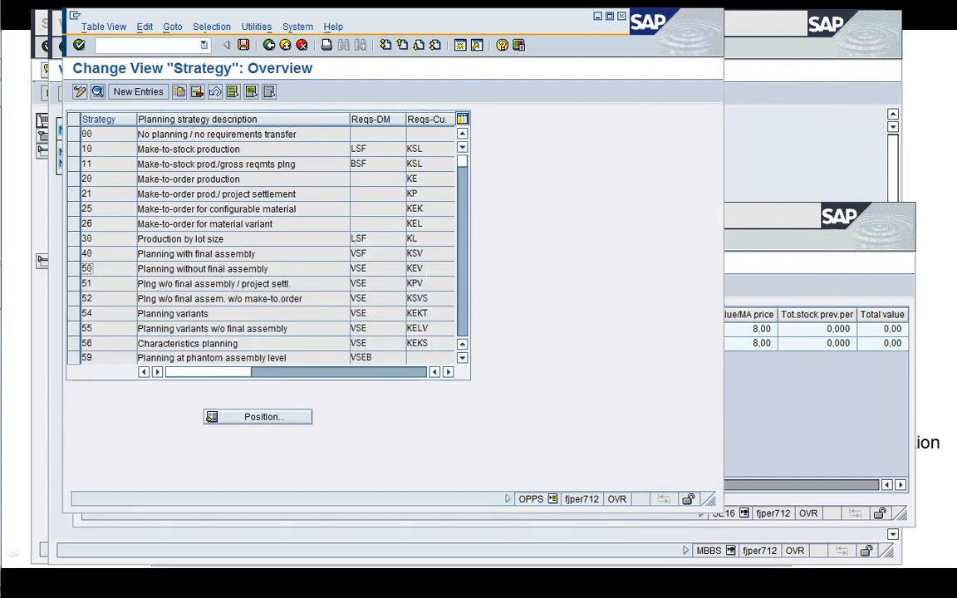
click(423, 269)
double_click(117, 273)
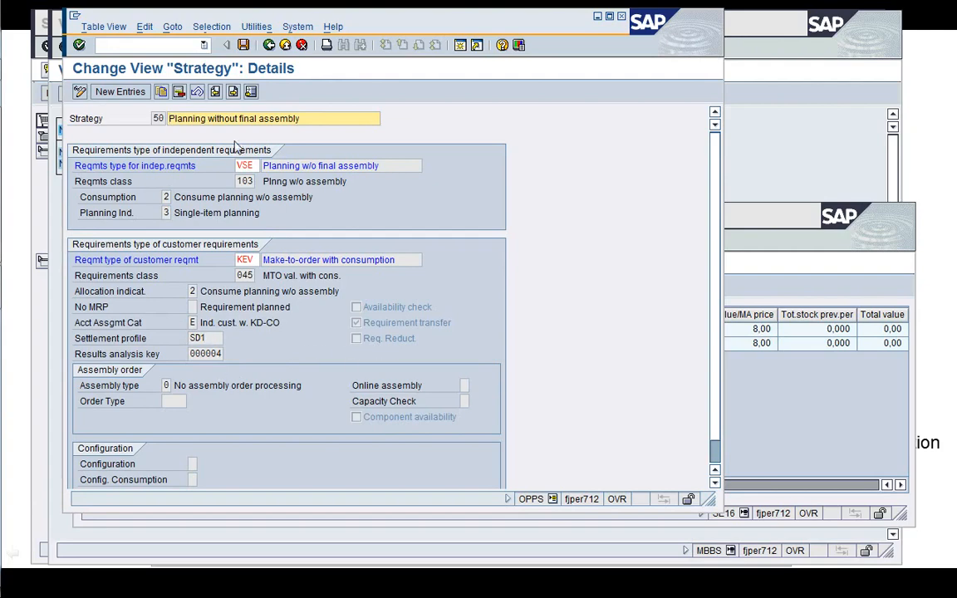
- Display requirements class 045 in transaction OVZG and check its consumption posting indicator in the account assignment data
click(98, 44)
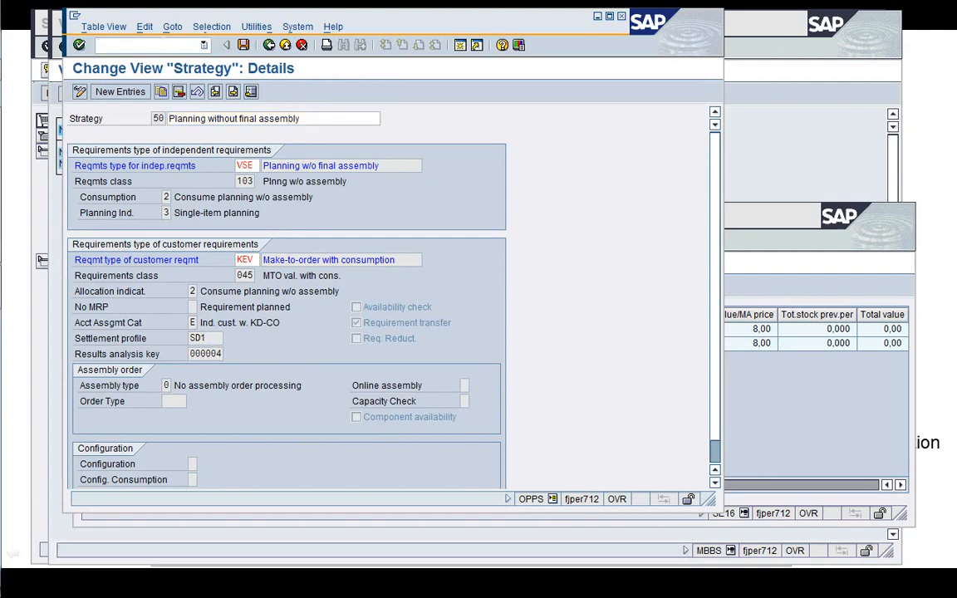
text(/nOVZG)
key(Return)
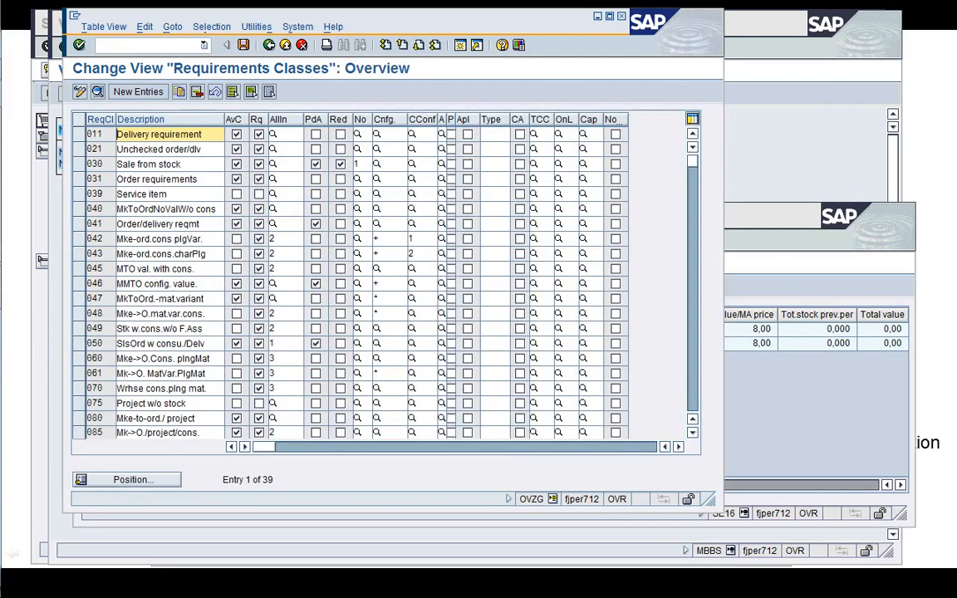
double_click(99, 270)
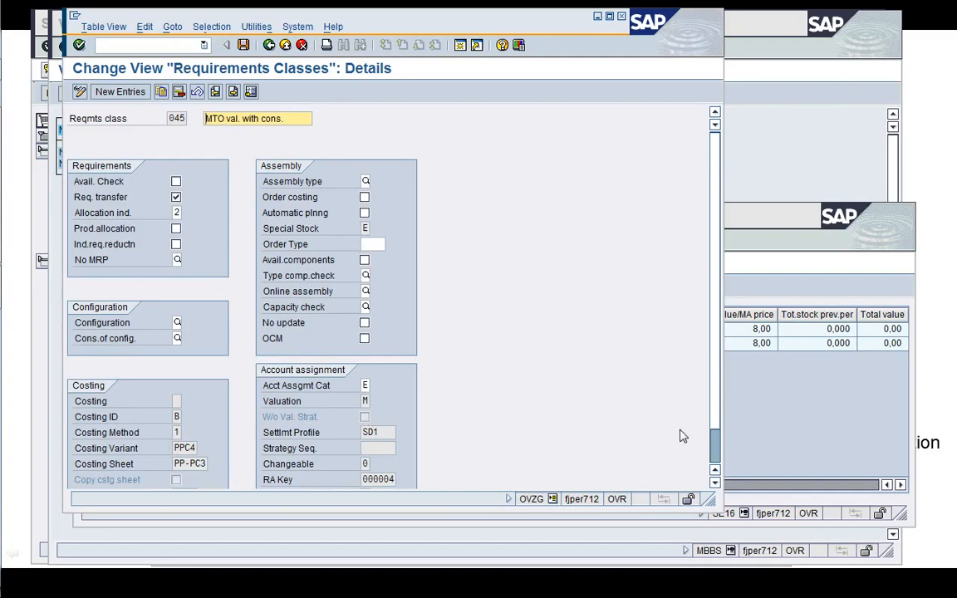
drag(706, 499, 614, 538)
click(366, 496)
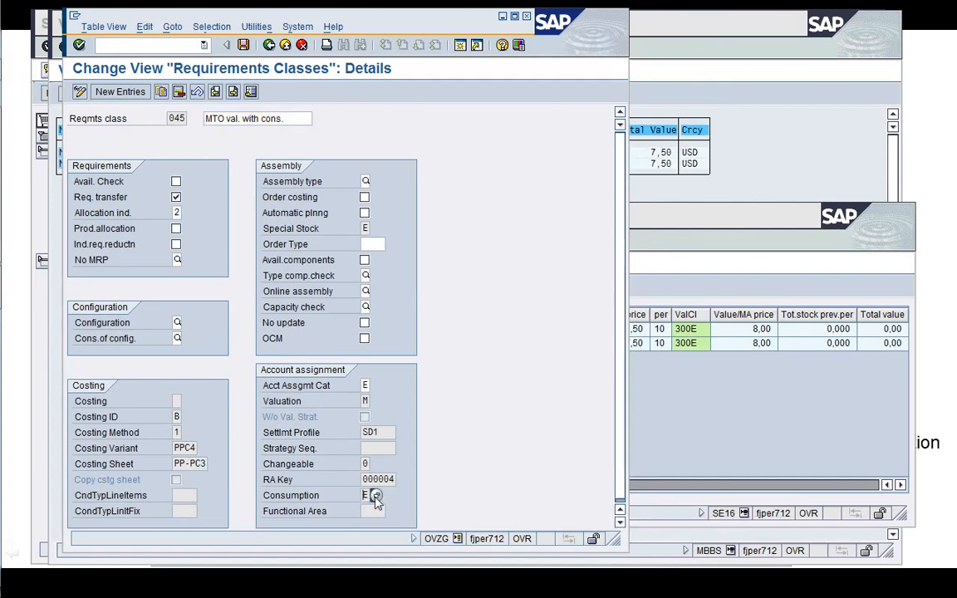
- Return to the requirements classes overview and close this session
click(269, 45)
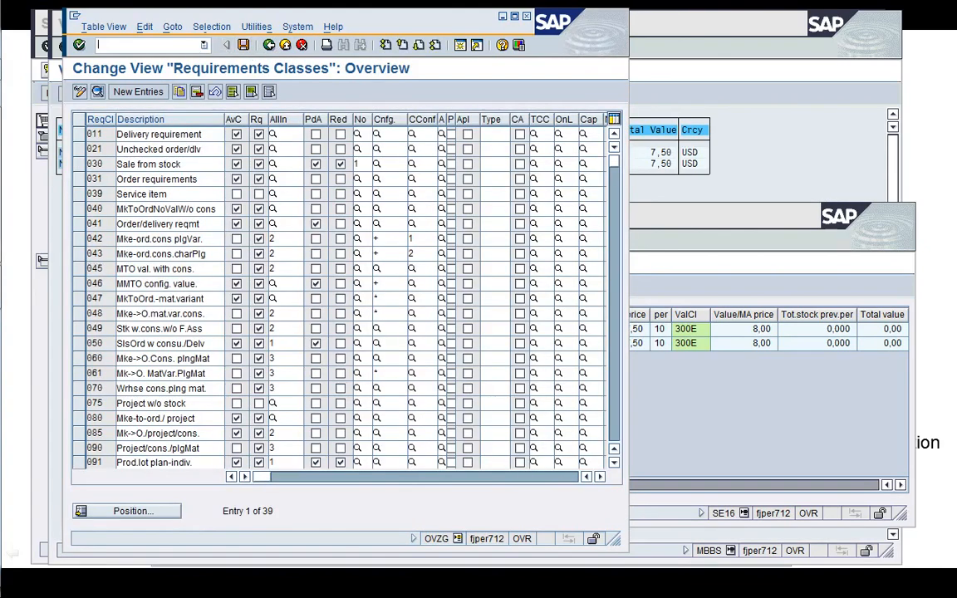
click(178, 50)
text(/i)
key(Return)
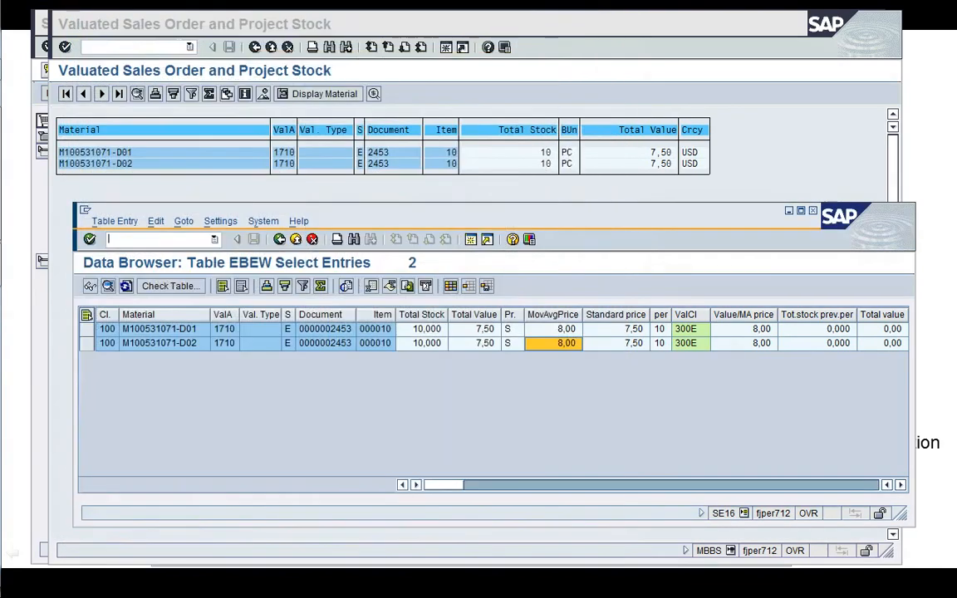
- Check the sales document and item assigned to both materials in the EBEW list
click(343, 346)
click(374, 349)
click(330, 333)
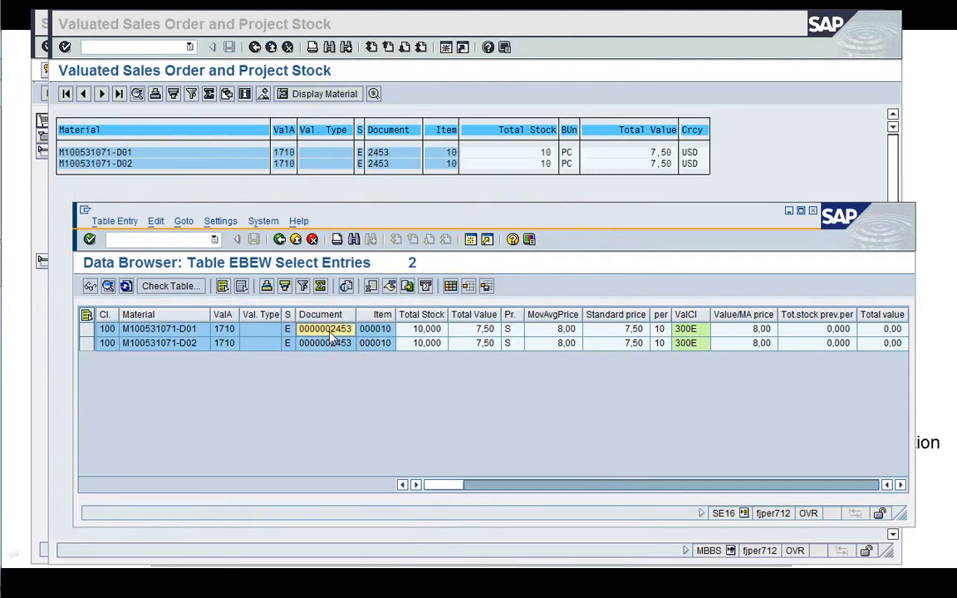
click(385, 332)
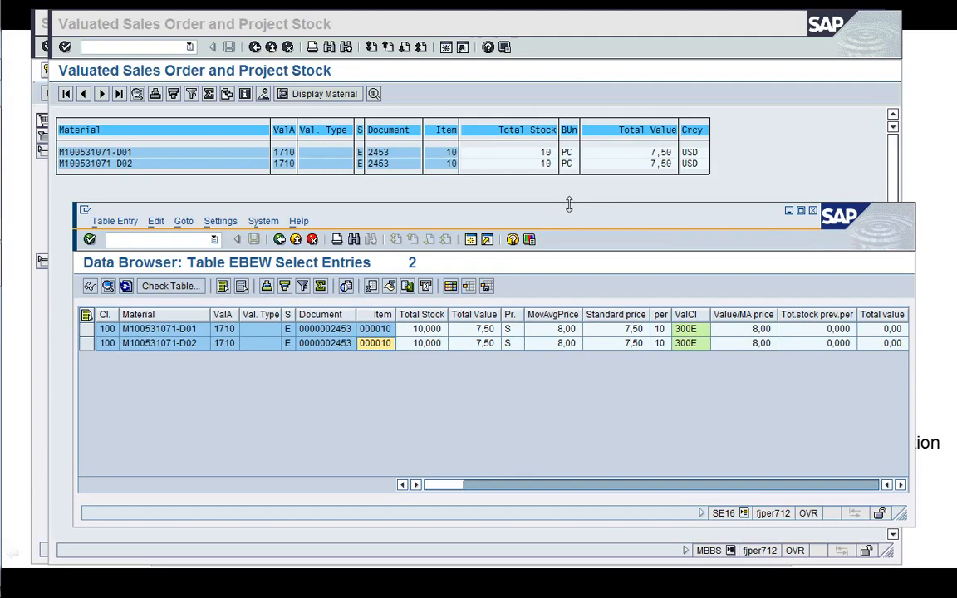
- Enlarge the EBEW list window, view the detailed entry of M100531071-D02 and close the details
drag(569, 204, 566, 34)
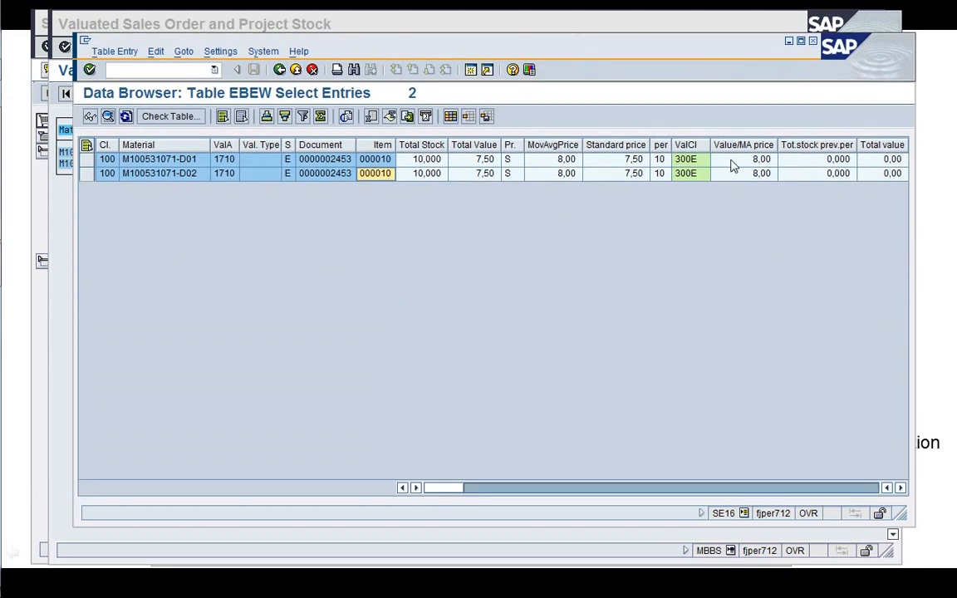
double_click(763, 174)
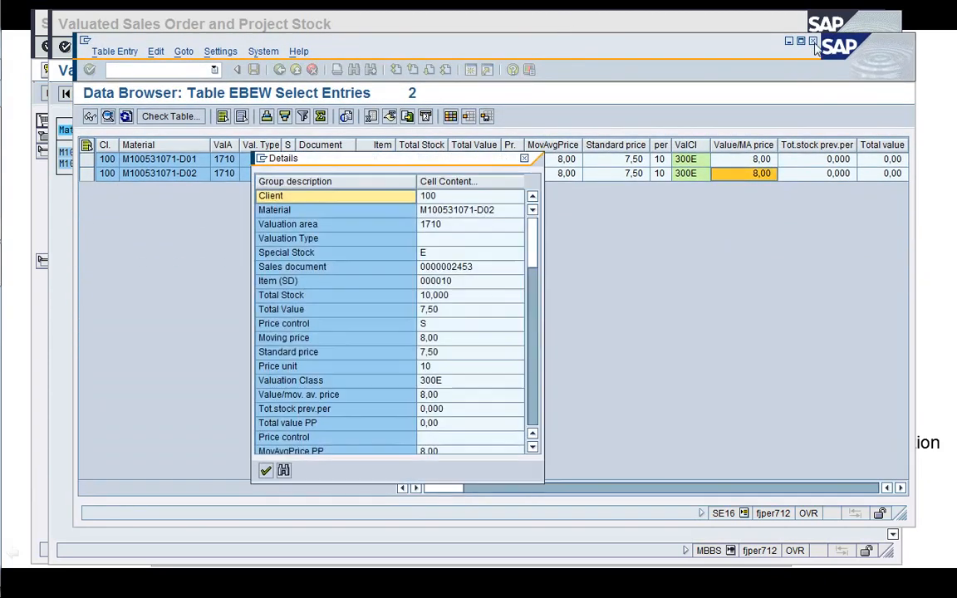
click(525, 159)
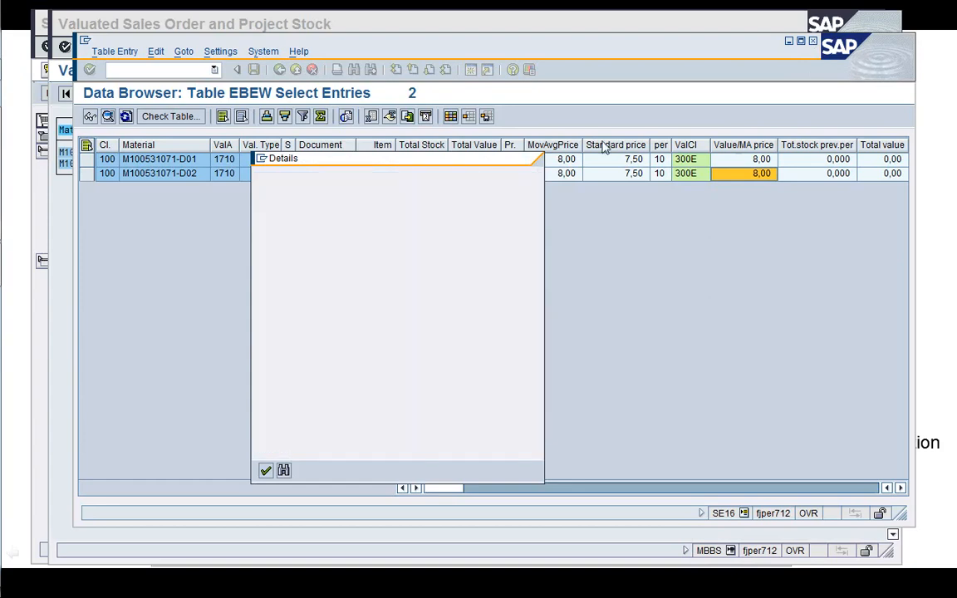
- Close the EBEW session and leave the MBBS stock list, ending its session to get back to the purchase order
click(815, 42)
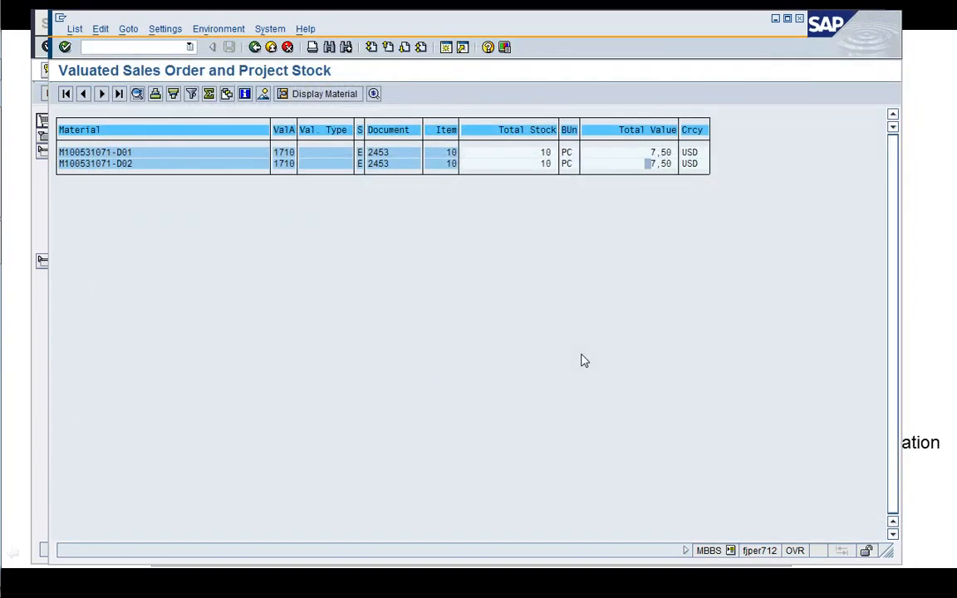
click(254, 46)
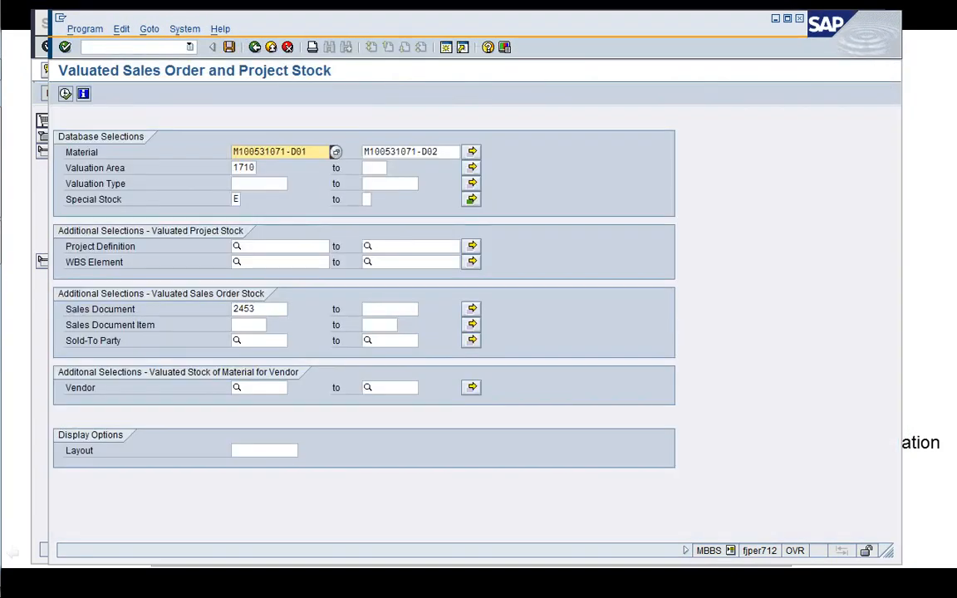
click(156, 47)
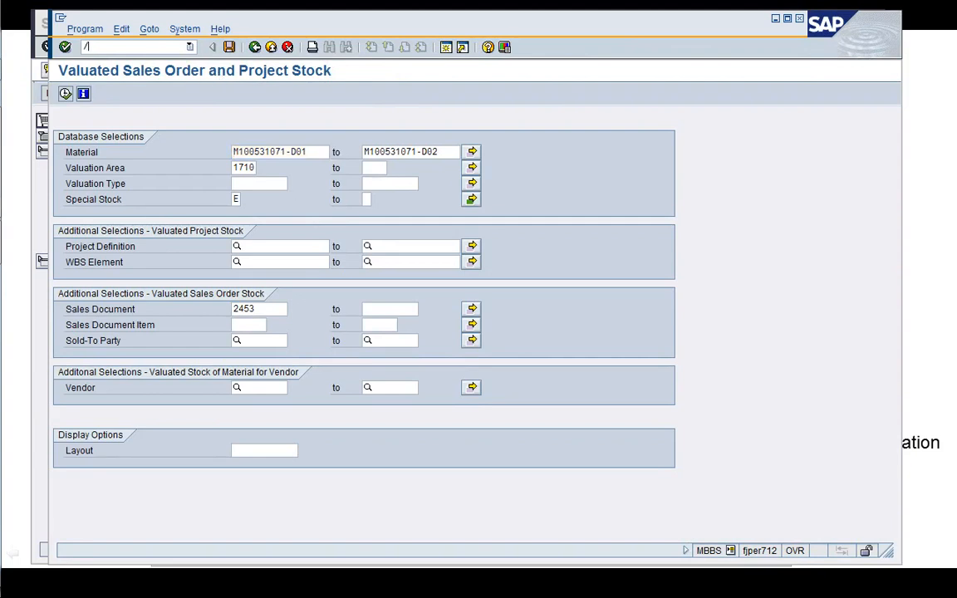
key(BackSpace)
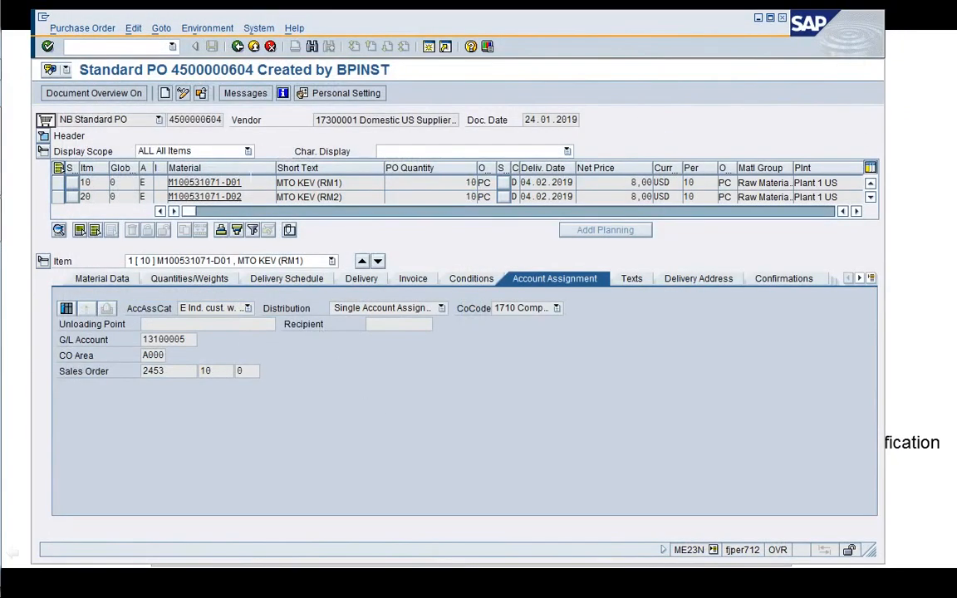
- Copy the purchase order number from the purchase order and open a new session
drag(217, 120, 169, 121)
key(ctrl+c)
click(428, 48)
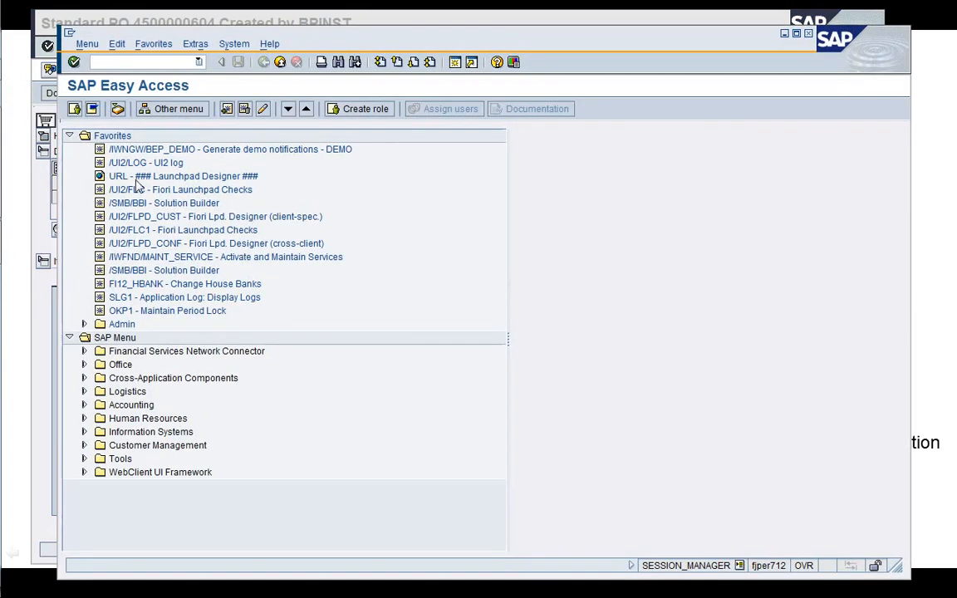
- Collapse the favorites and expand Logistics and its Materials Management folder in the SAP menu
click(70, 136)
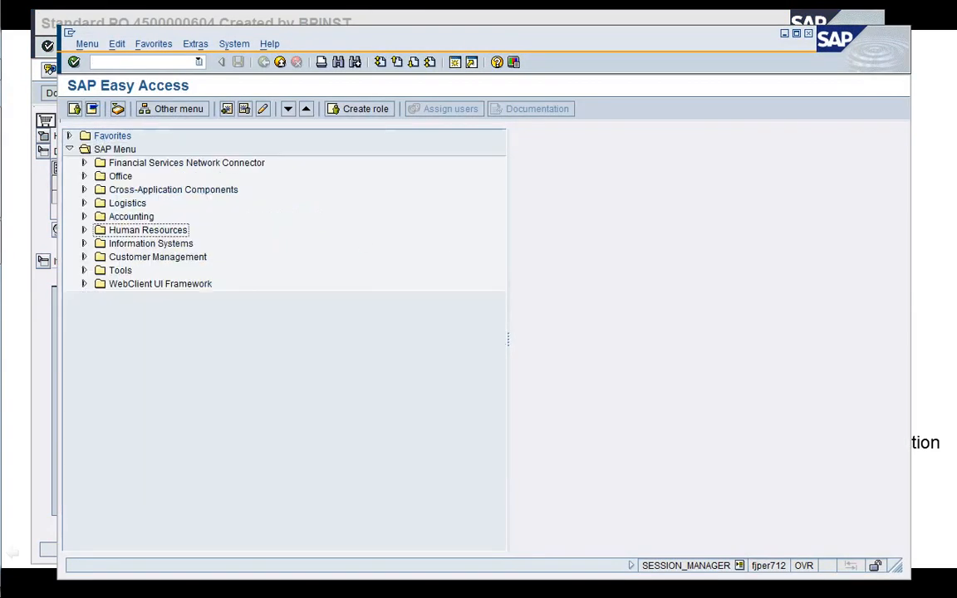
click(140, 62)
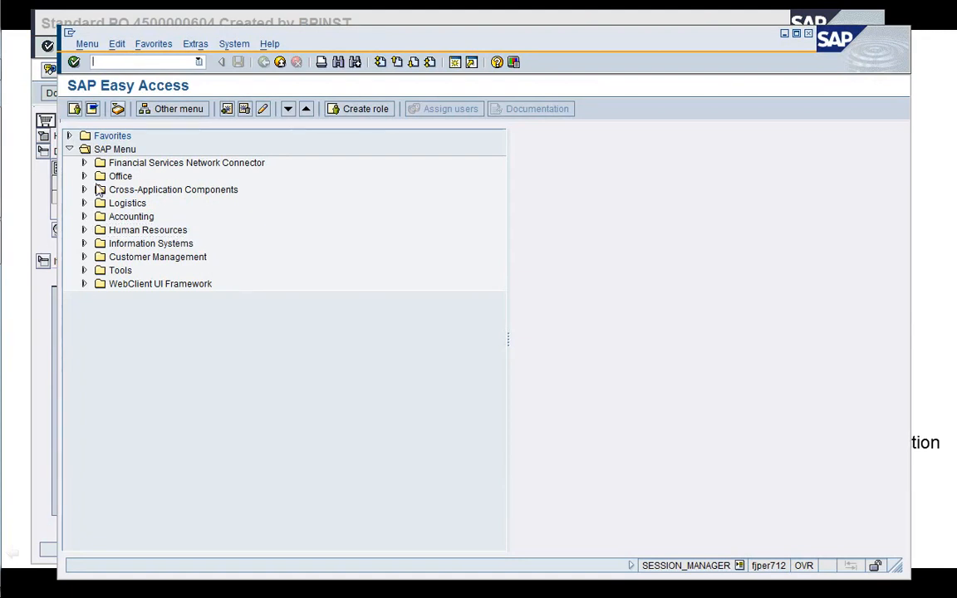
double_click(121, 204)
key(Down)
key(Down)
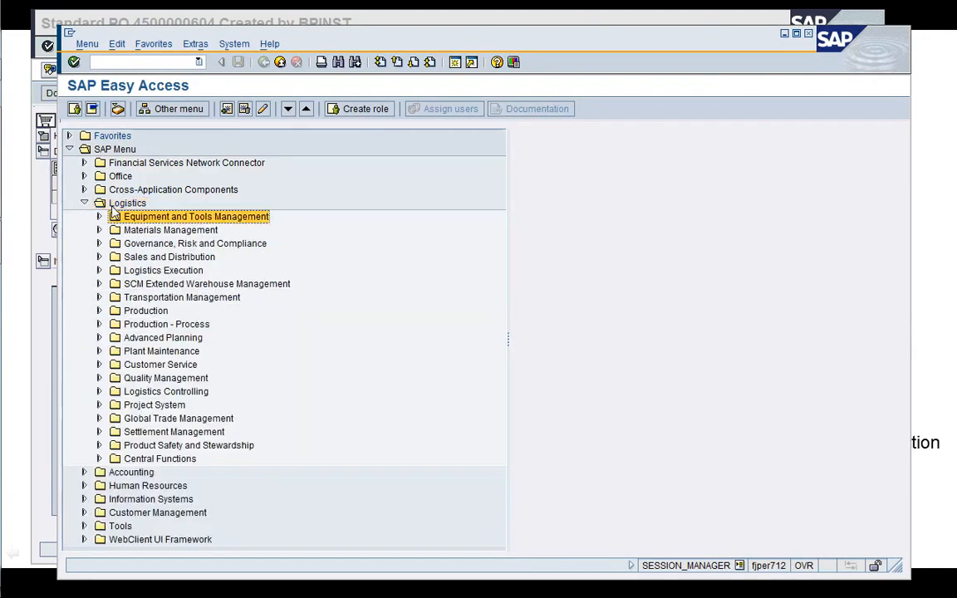
key(Right)
key(Down)
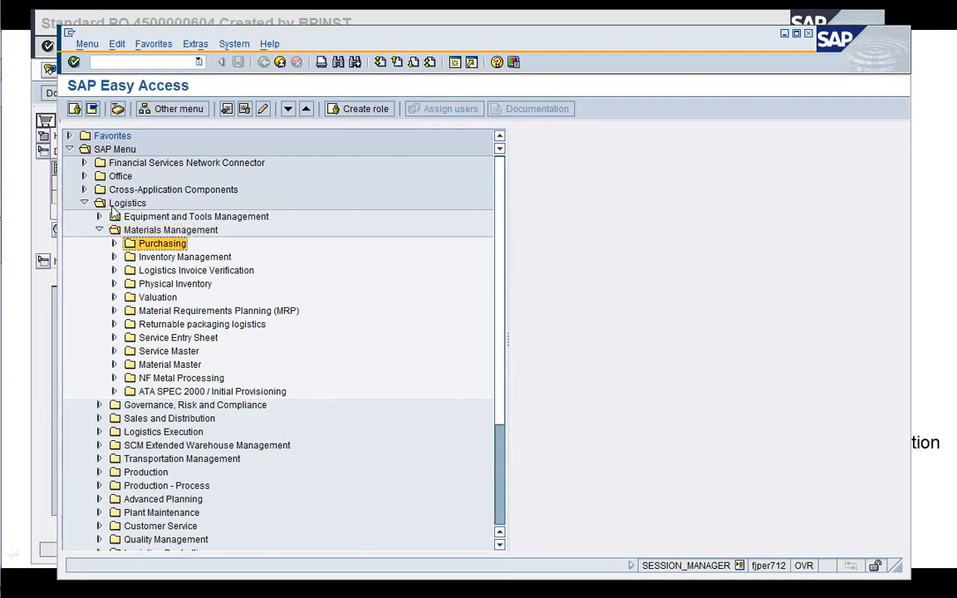
- Start MIRO - Enter Invoice from the Document Entry folder of Logistics Invoice Verification
key(Right)
key(Left)
key(Down)
key(Down)
key(Right)
key(Down)
key(Right)
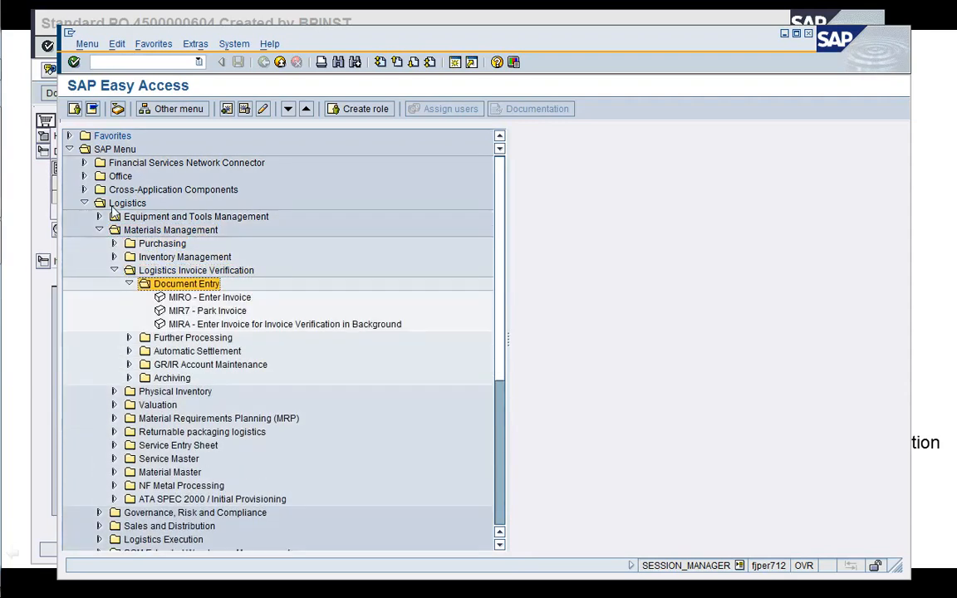
key(Down)
key(Return)
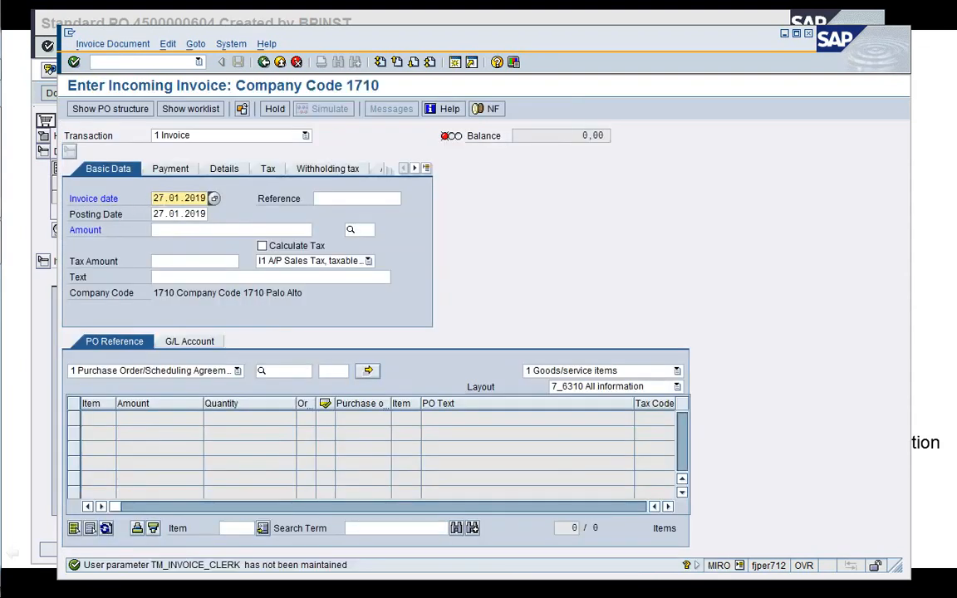
- Set the invoice date and posting date to 24.01.2019 and the invoice currency to USD
click(159, 214)
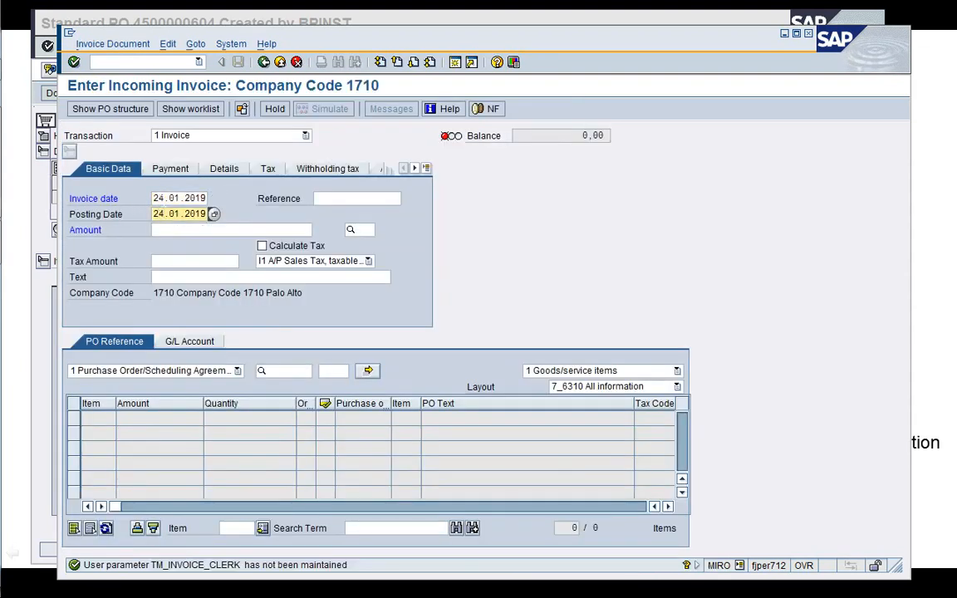
key(Tab)
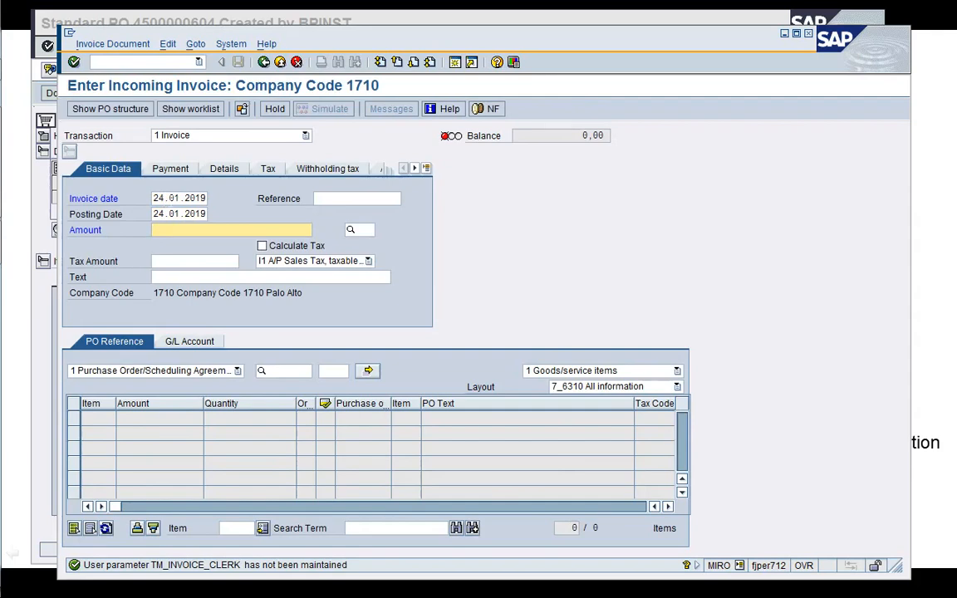
click(381, 230)
text(US)
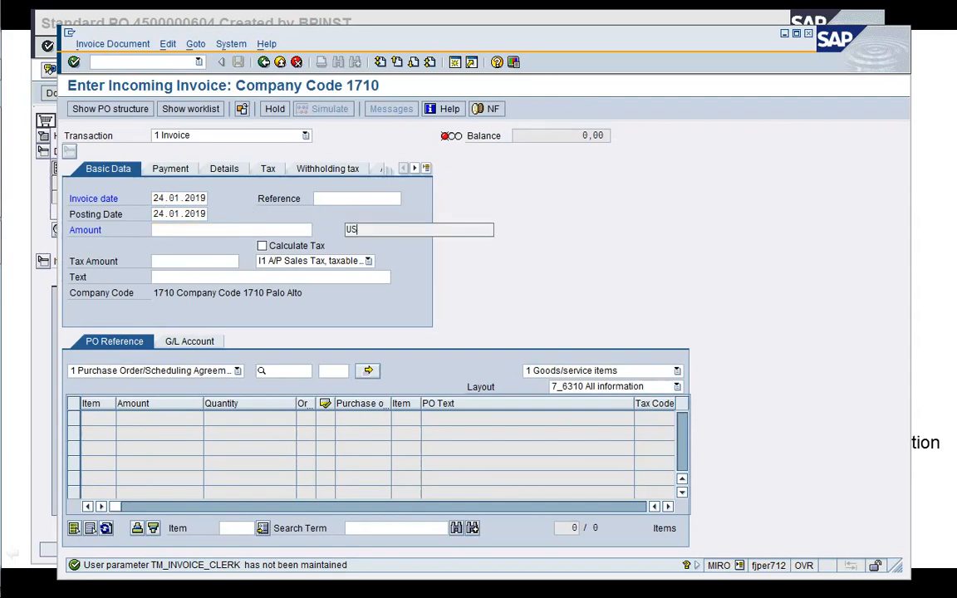
text(D)
- Enter 190124-001 as the invoice reference
click(358, 200)
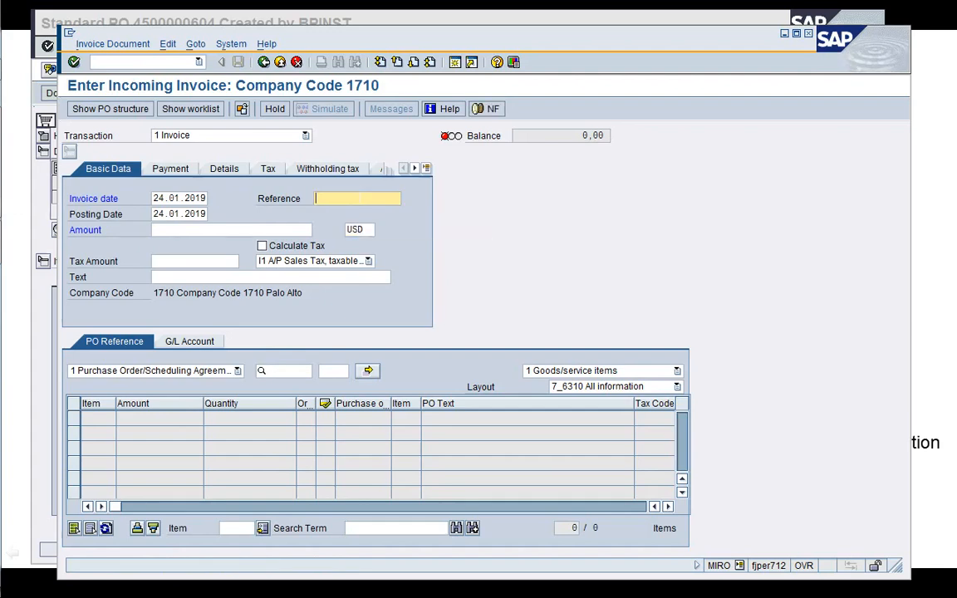
text(1901)
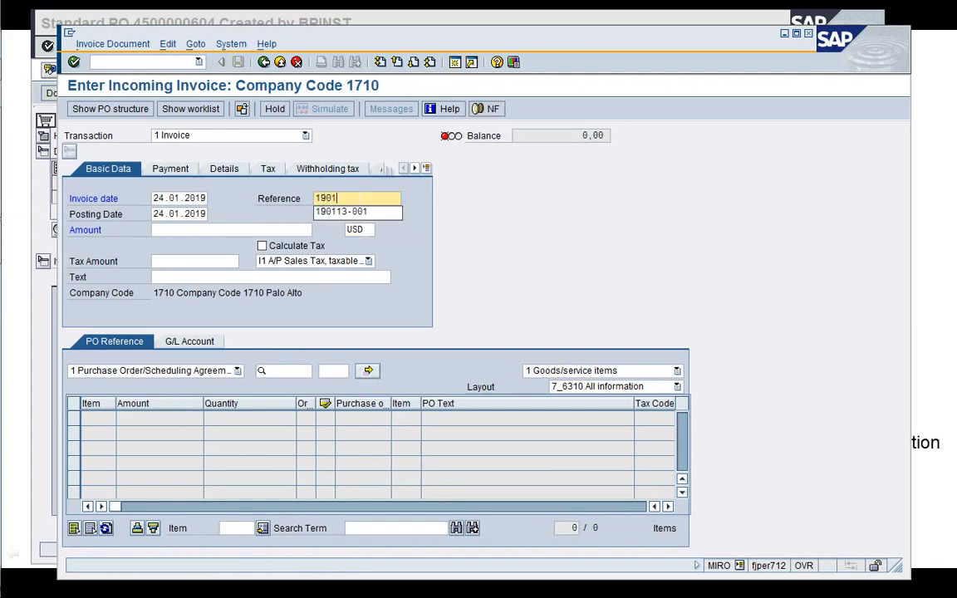
text(24-001)
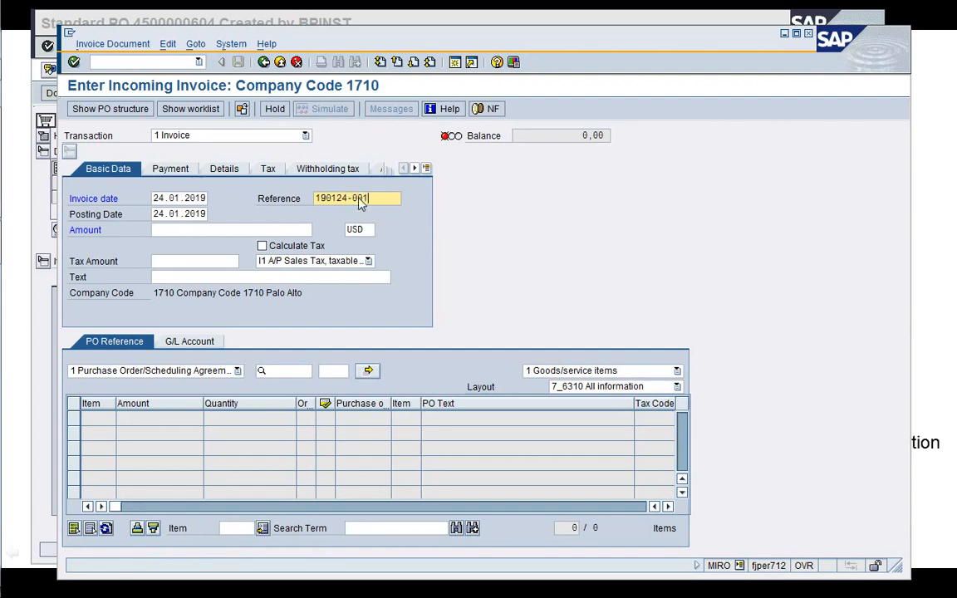
- Assign the invoice to the displayed standard purchase order by its number and have the tax calculated automatically
key(Return)
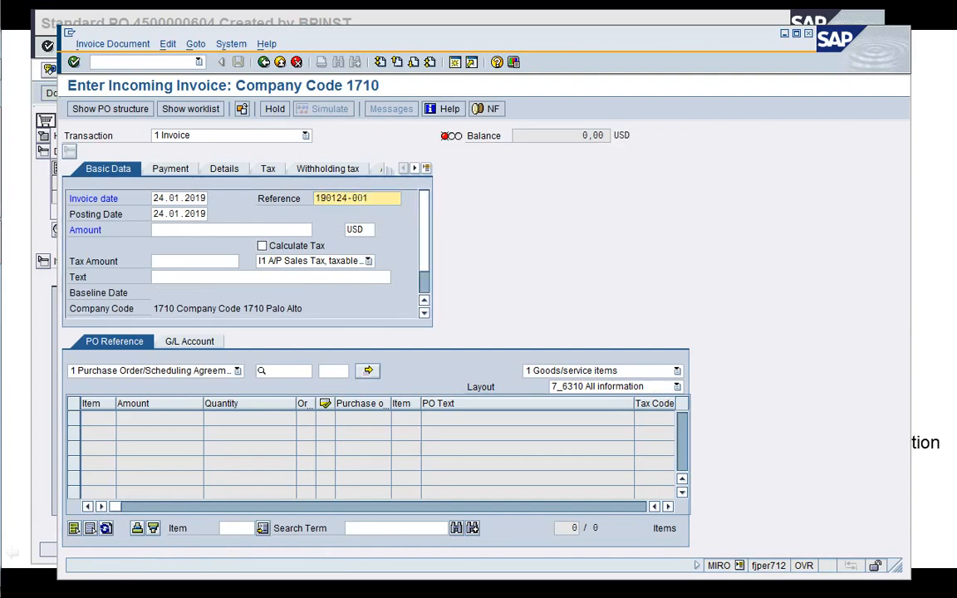
click(283, 371)
text(4500000604)
key(Return)
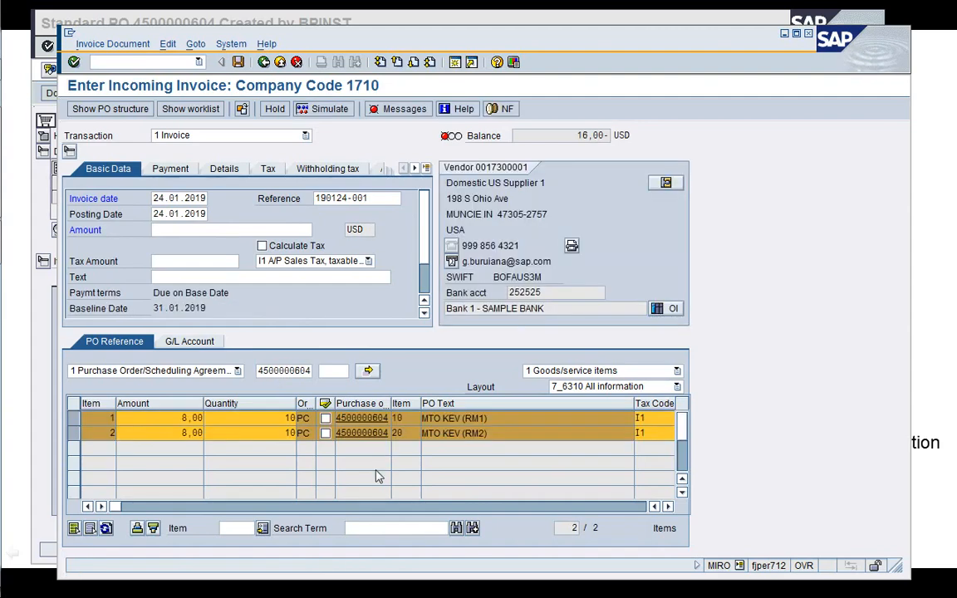
click(262, 246)
key(Return)
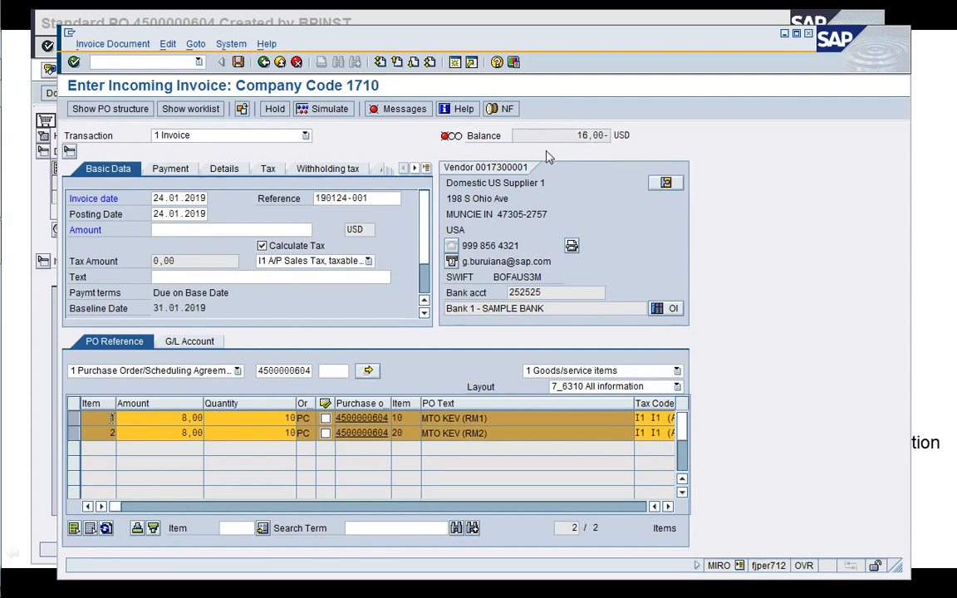
- Enter an invoice amount of 16 USD and post the incoming invoice
click(232, 230)
text(1)
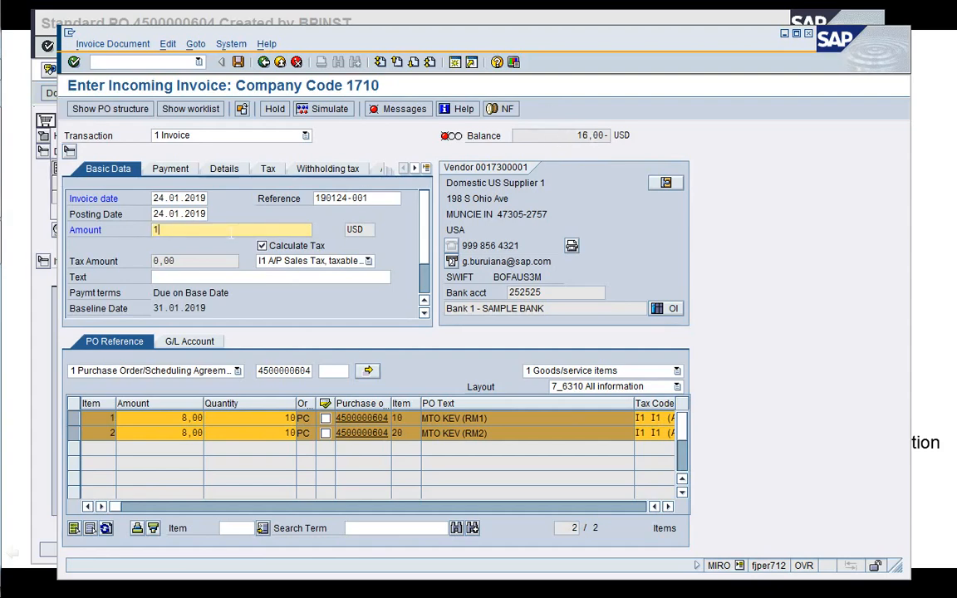
text(6)
key(Return)
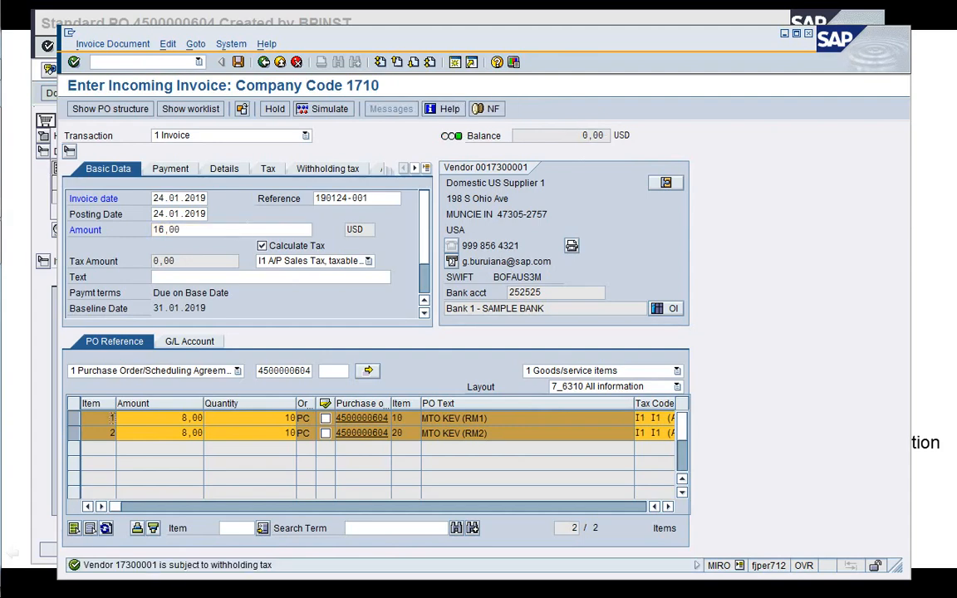
click(238, 63)
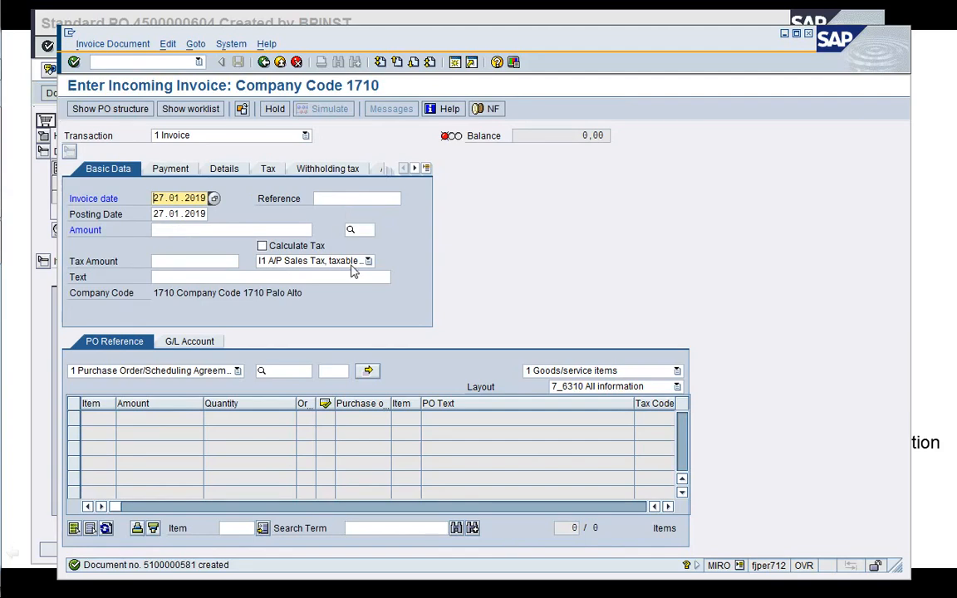
- End the invoice entry session with the /i command to return to the purchase order display
click(93, 61)
text(/)
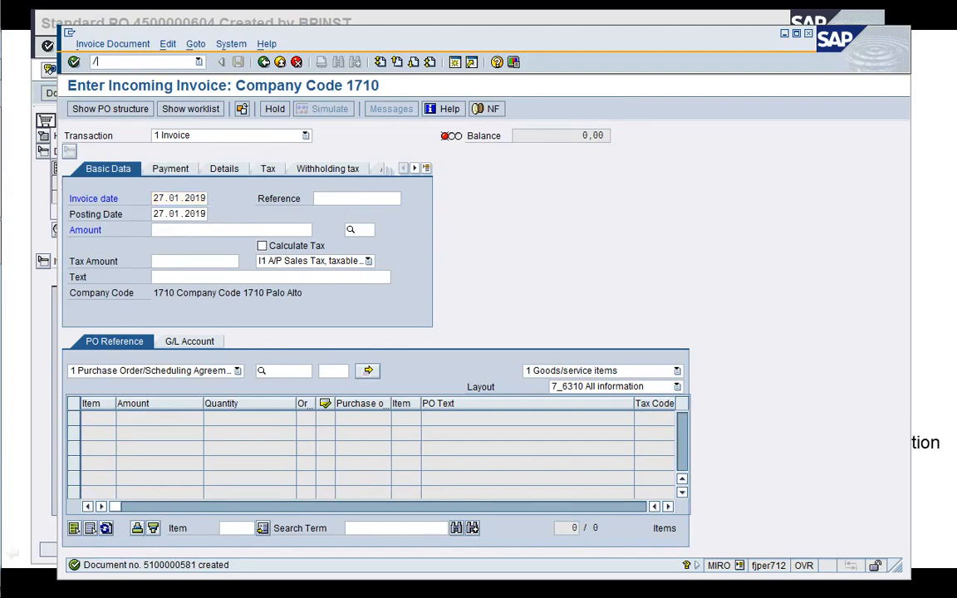
text(i)
key(Return)
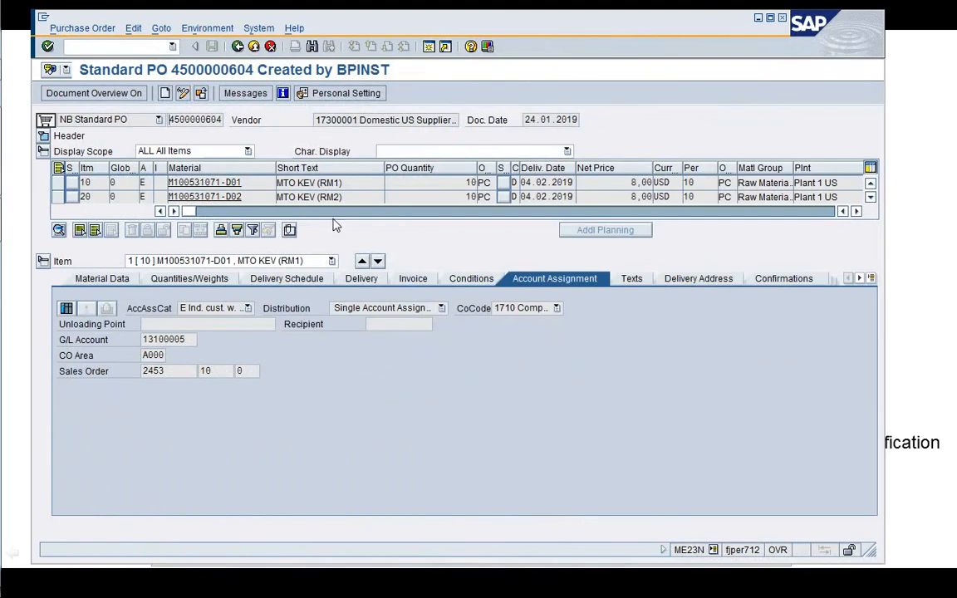